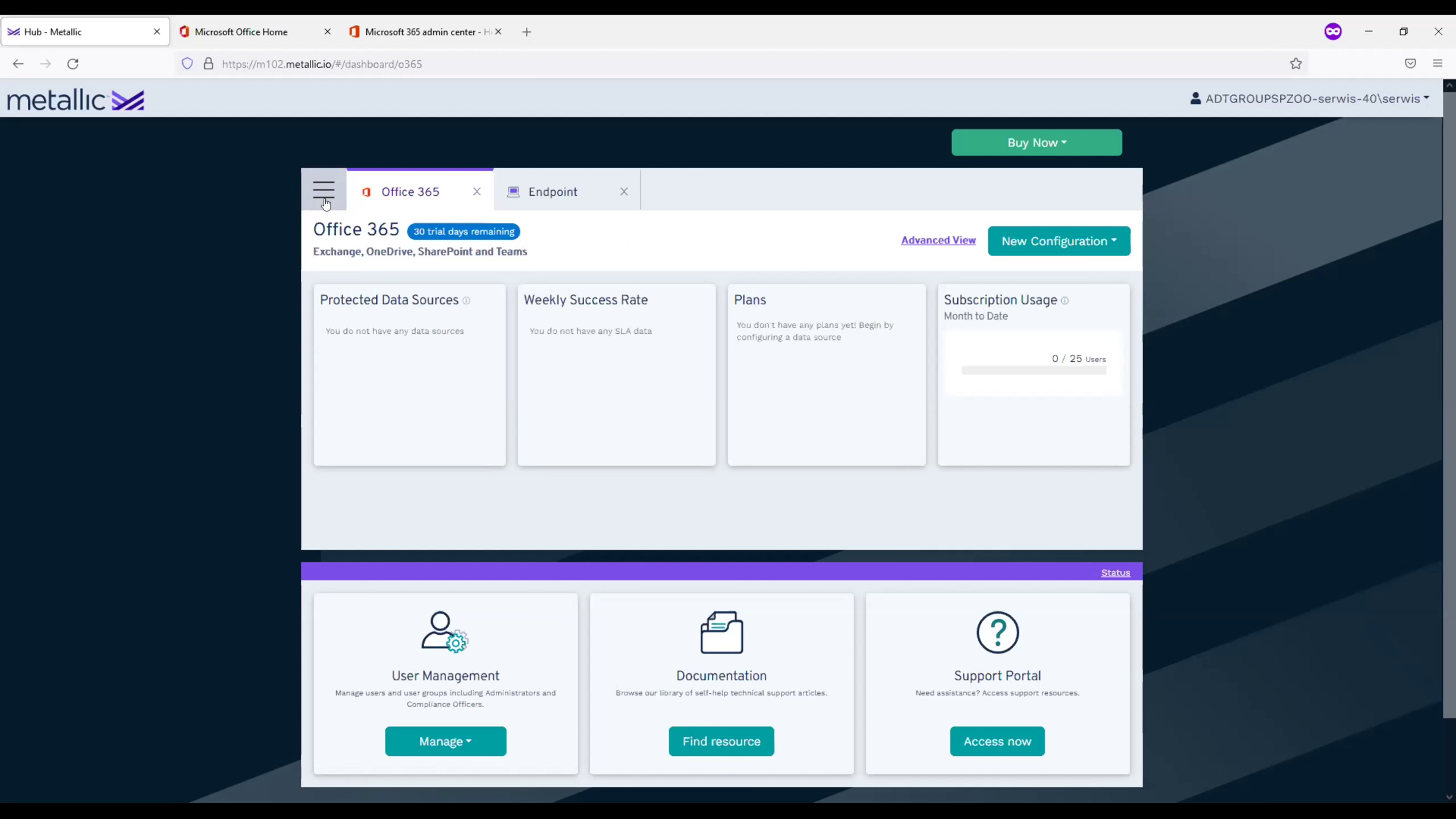
{"action": "left_click", "coordinate": [326, 198]}
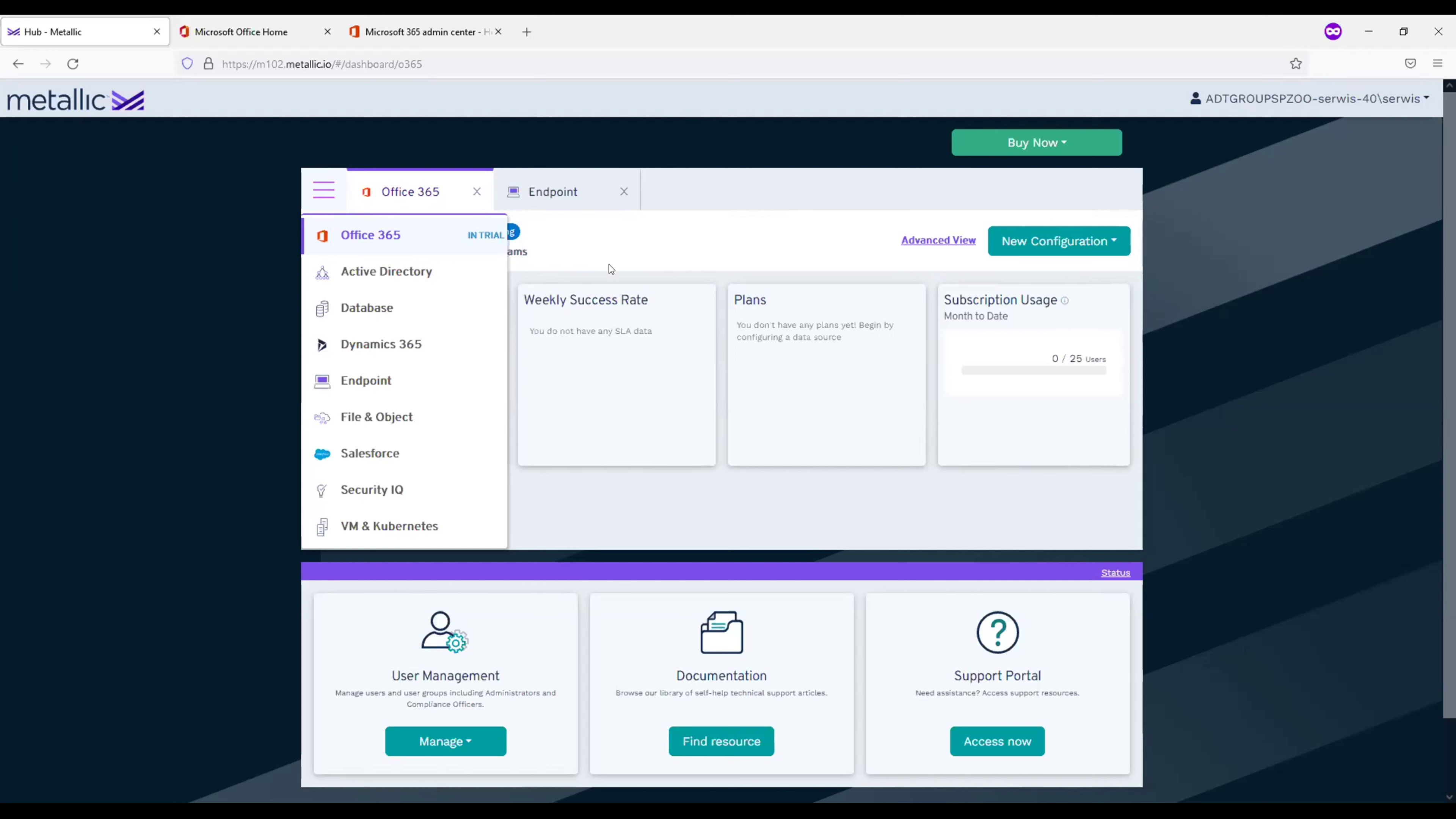
{"action": "left_click", "coordinate": [548, 237]}
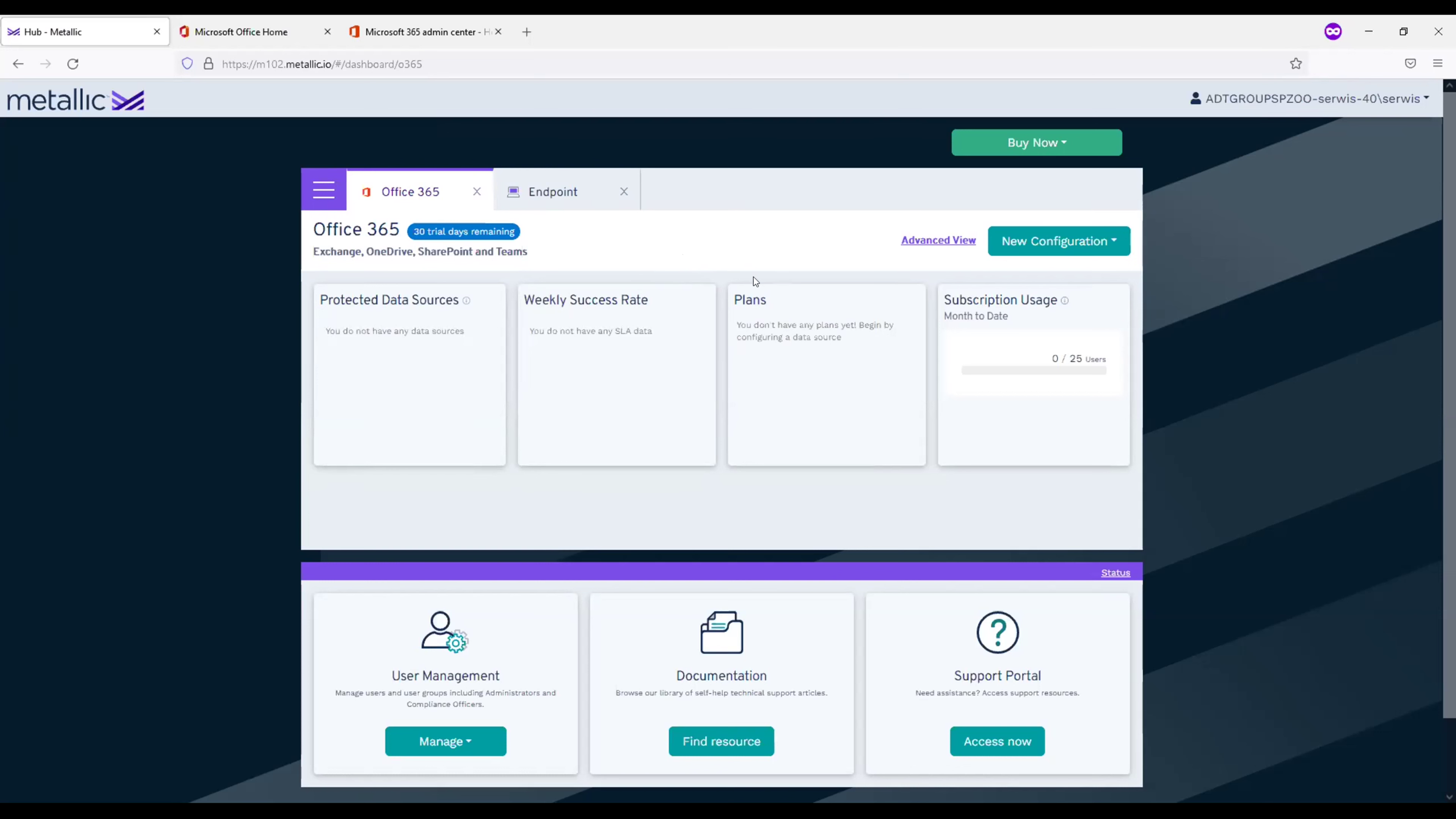
- Start a new Exchange configuration for Office 365 and choose Netherlands as the storage region
{"action": "left_click", "coordinate": [1078, 253]}
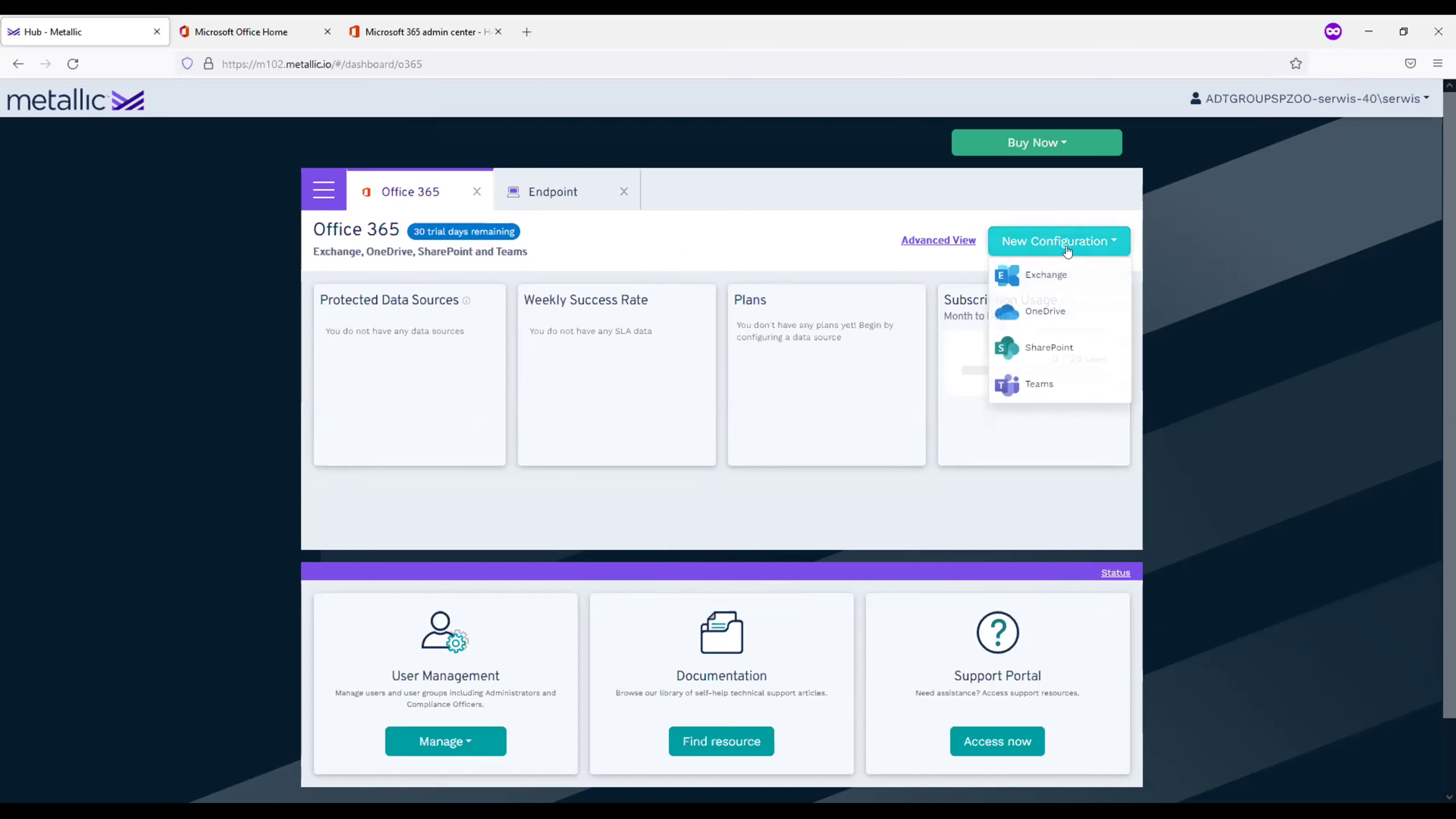
{"action": "left_click", "coordinate": [1040, 274]}
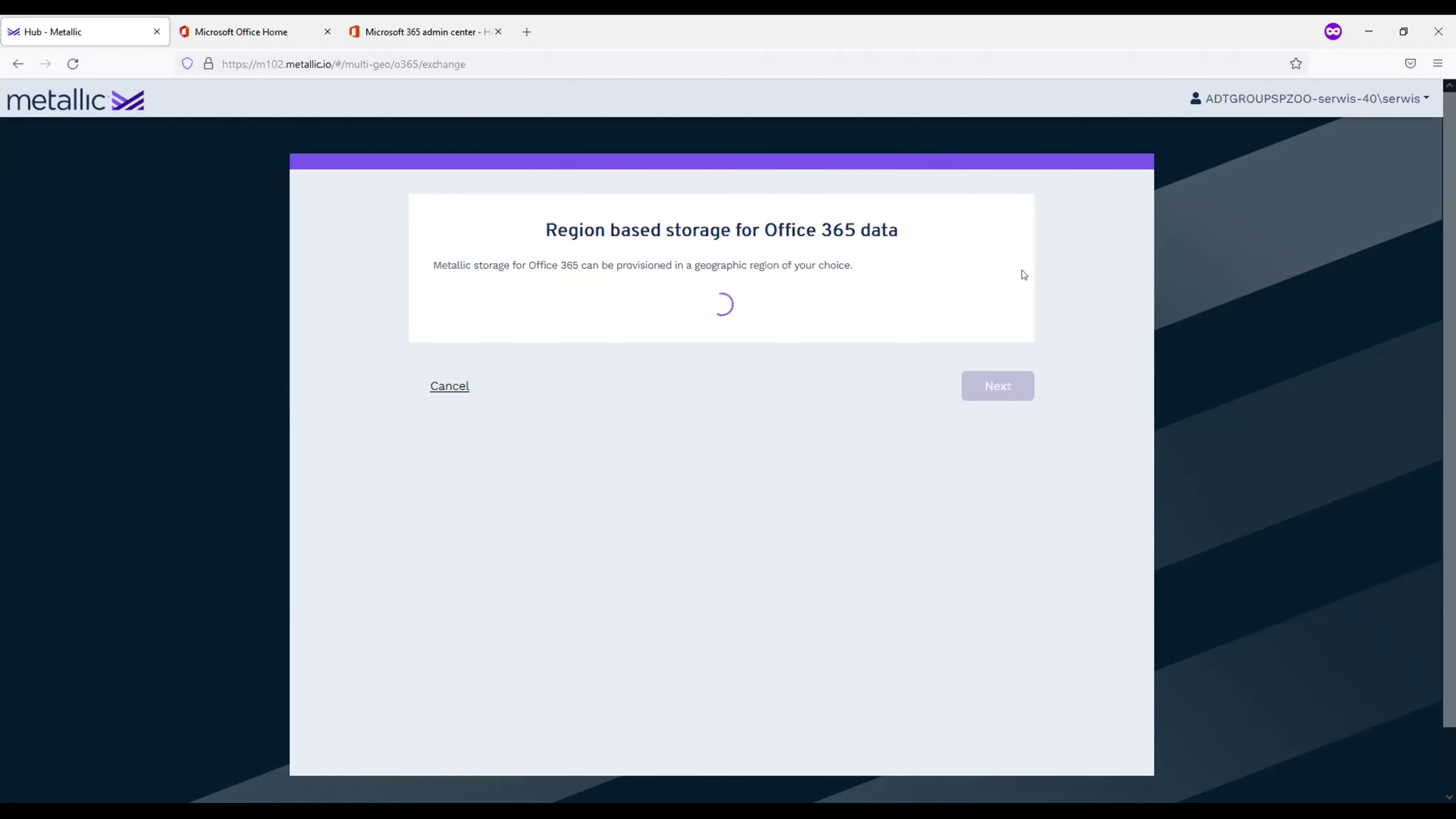
{"action": "left_click", "coordinate": [763, 313]}
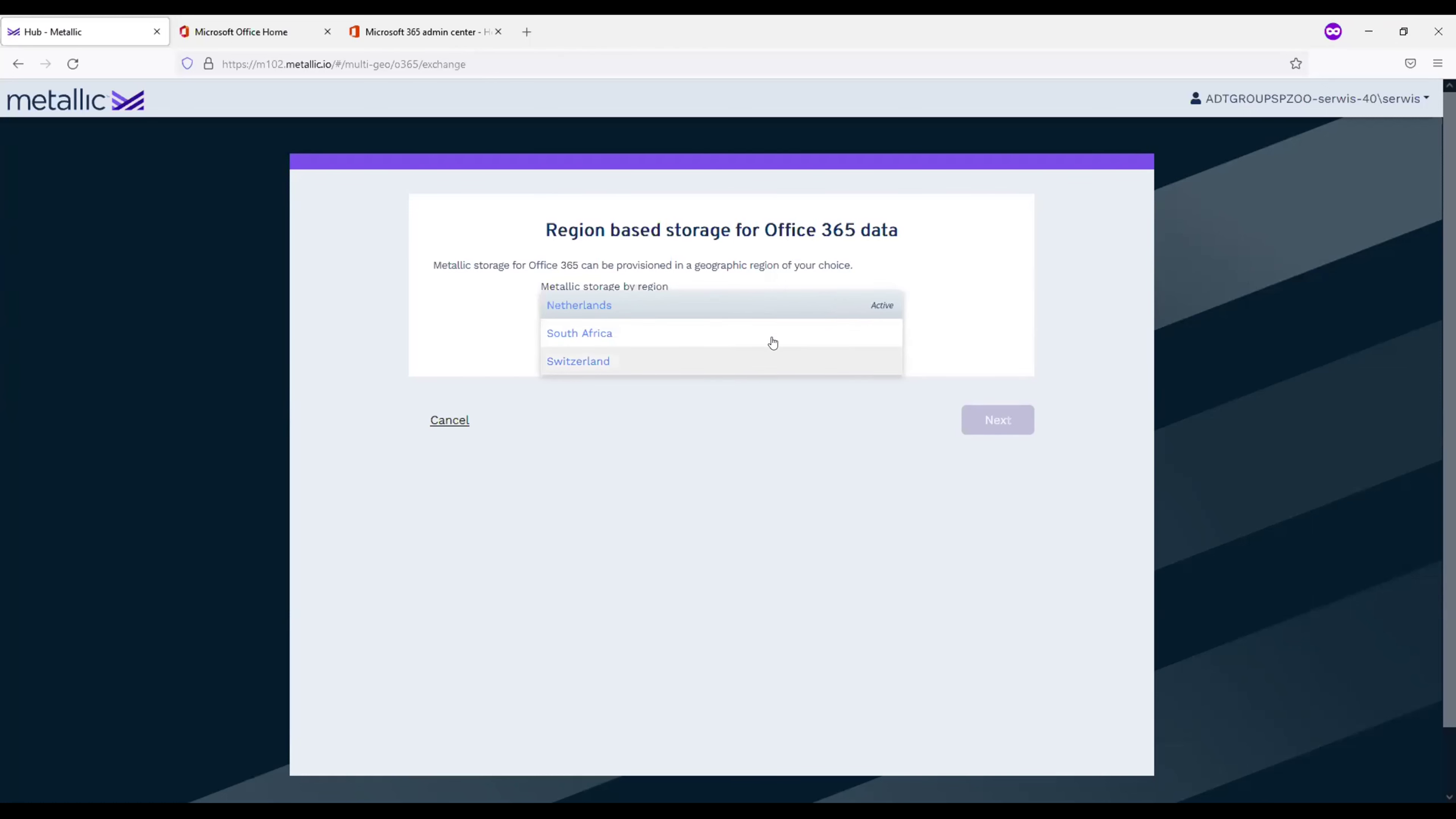
{"action": "left_click", "coordinate": [749, 305]}
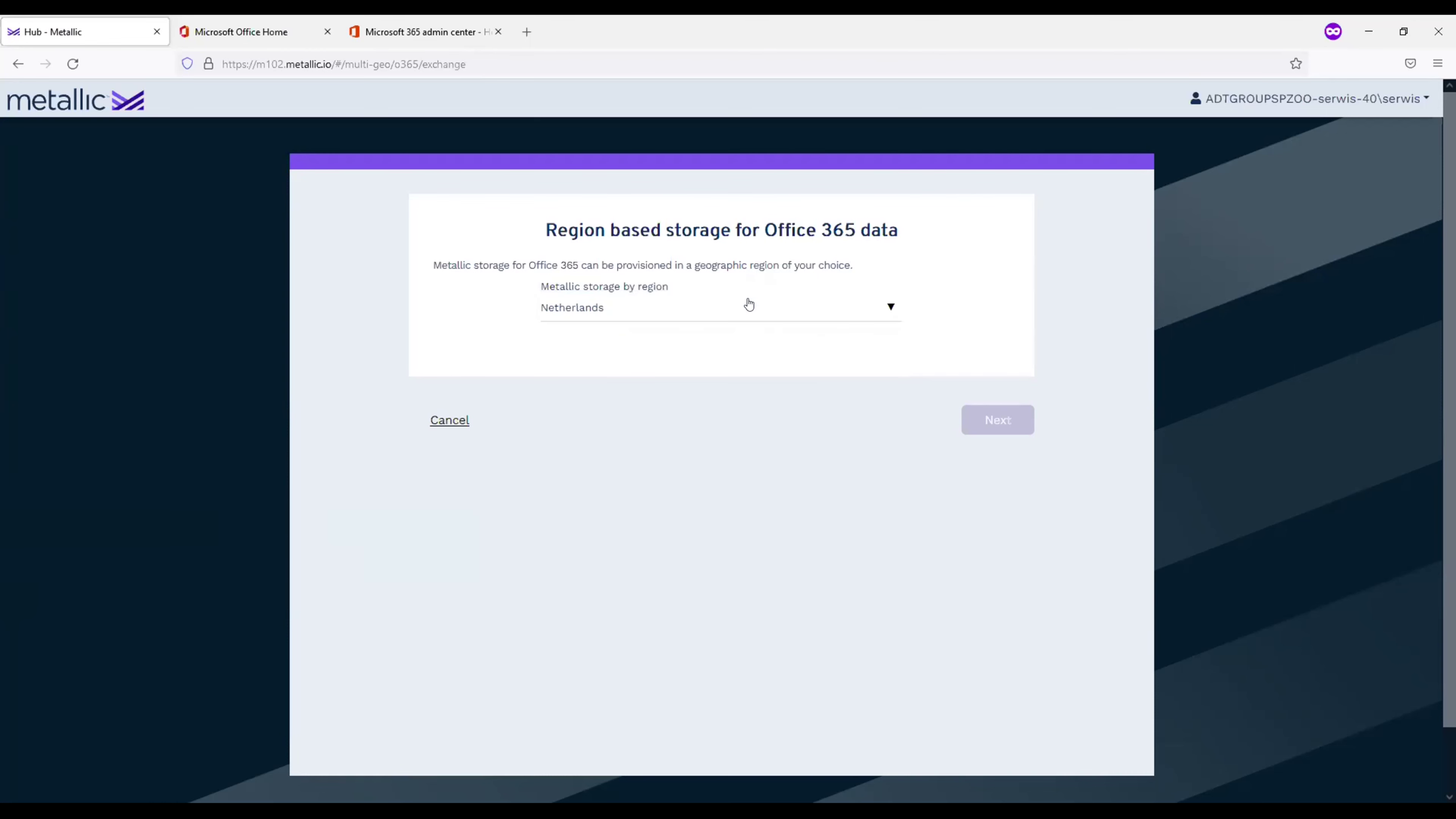
{"action": "left_click", "coordinate": [999, 426]}
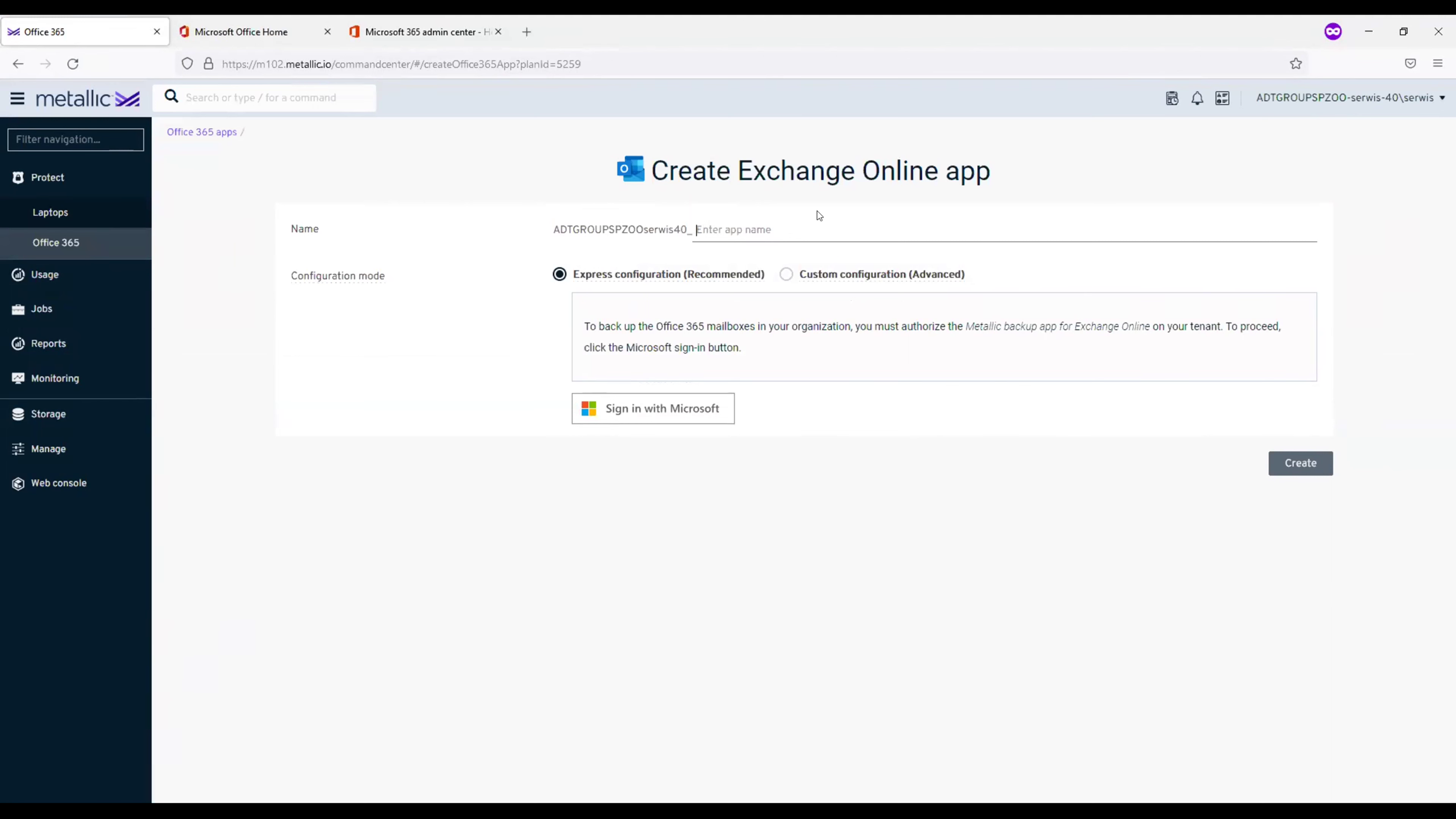
- Name the new Exchange Online app ExchangeOnlineDemo
{"action": "type", "text": "Ex"}
{"action": "type", "text": "change"}
{"action": "type", "text": "Online"}
{"action": "type", "text": "_"}
- Authorize the Metallic Backup App for Exchange Online with the signed-in Microsoft admin account, skipping account protection setup and accepting the requested permissions
{"action": "left_click", "coordinate": [652, 413]}
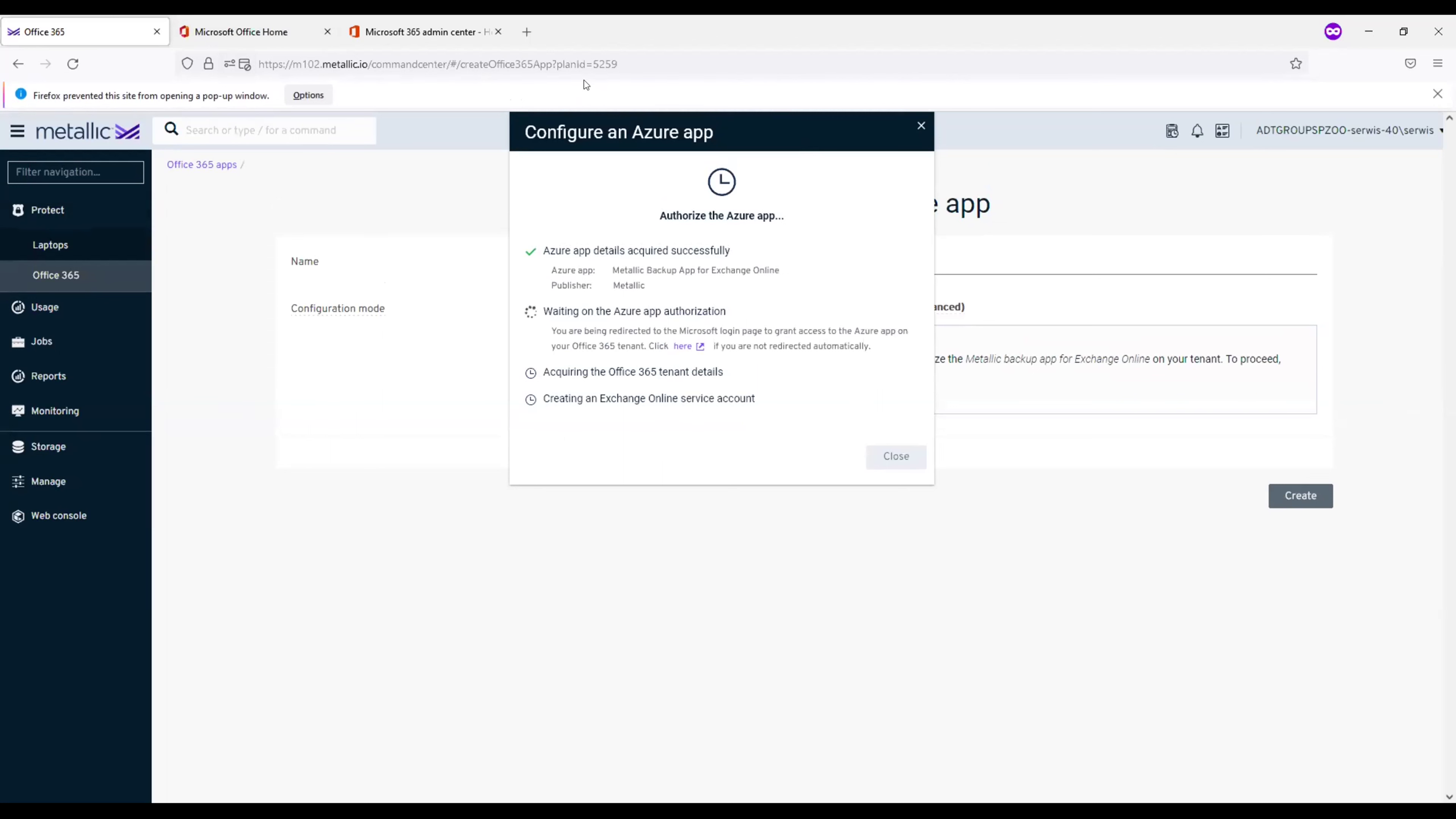
{"action": "left_click", "coordinate": [675, 346]}
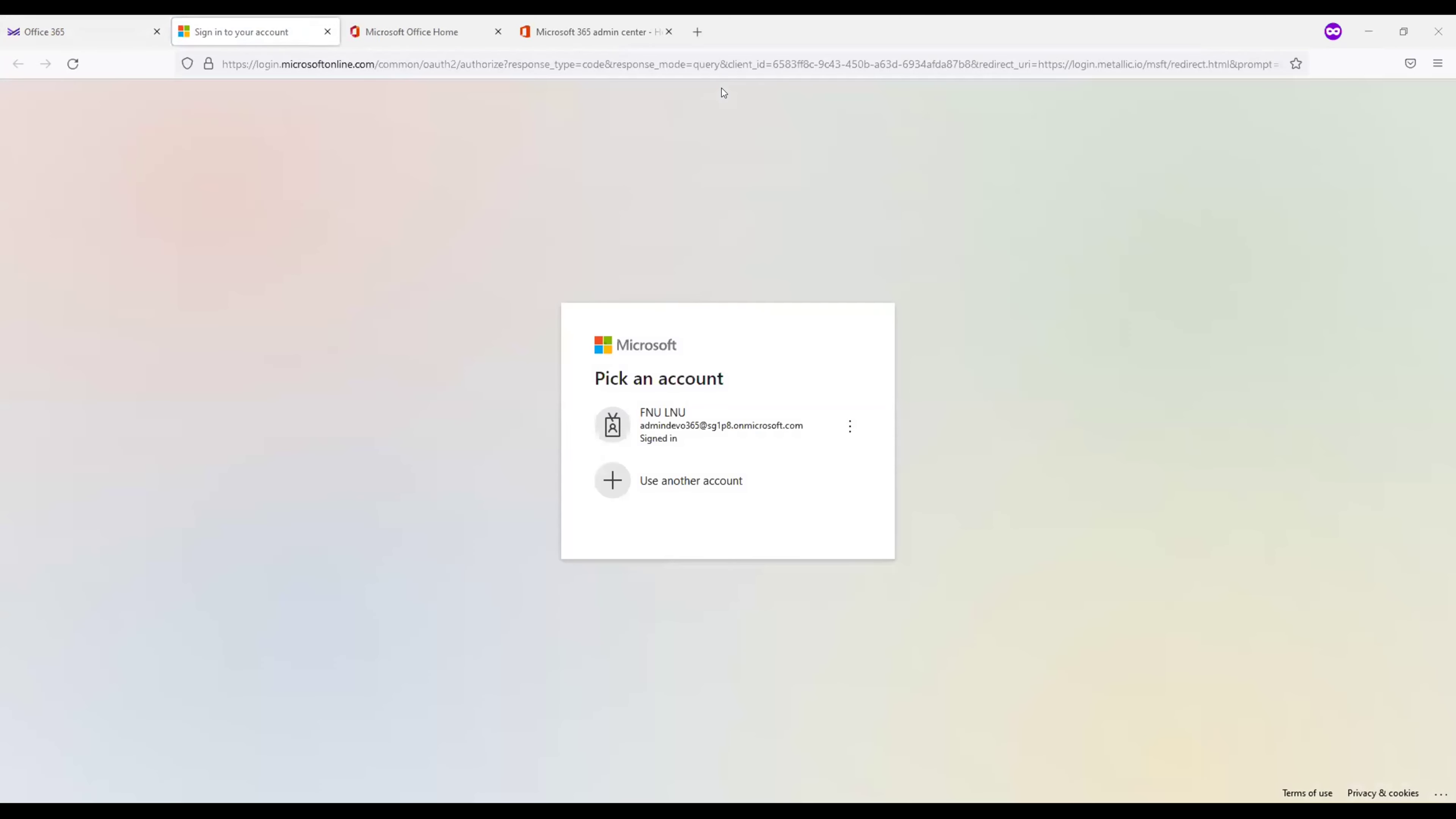
{"action": "left_click", "coordinate": [720, 424]}
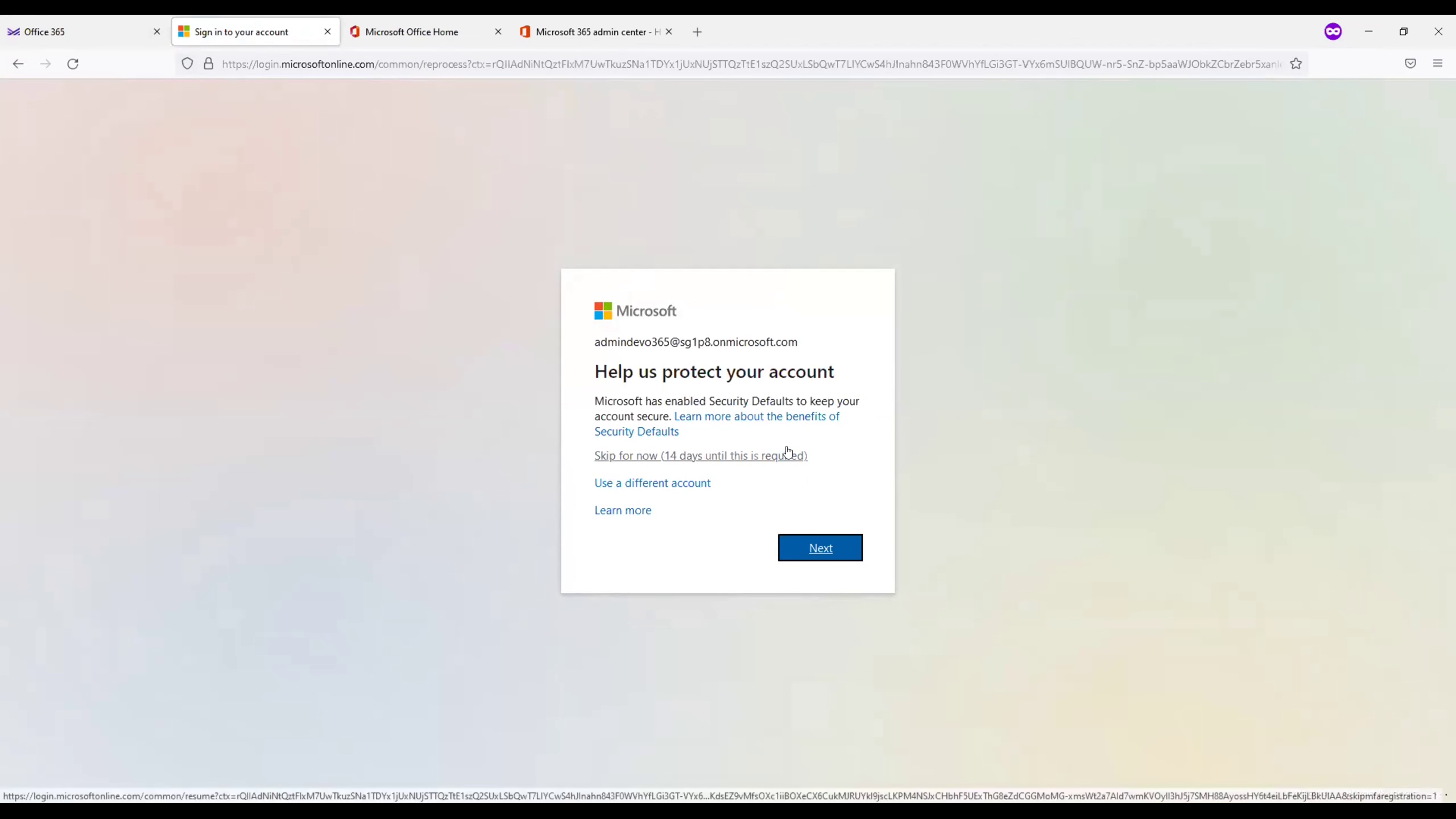
{"action": "left_click", "coordinate": [727, 457]}
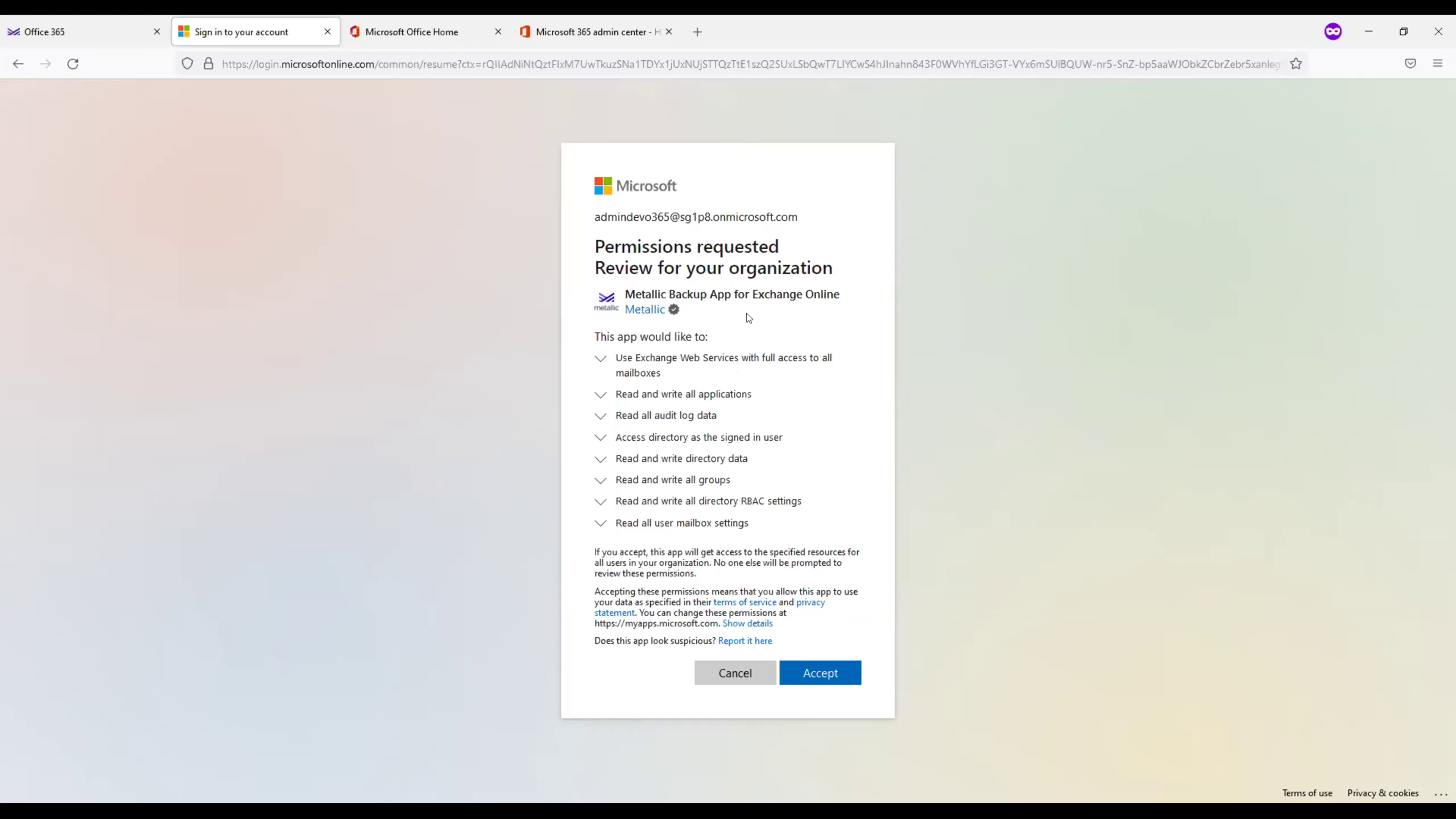
{"action": "left_click", "coordinate": [852, 677]}
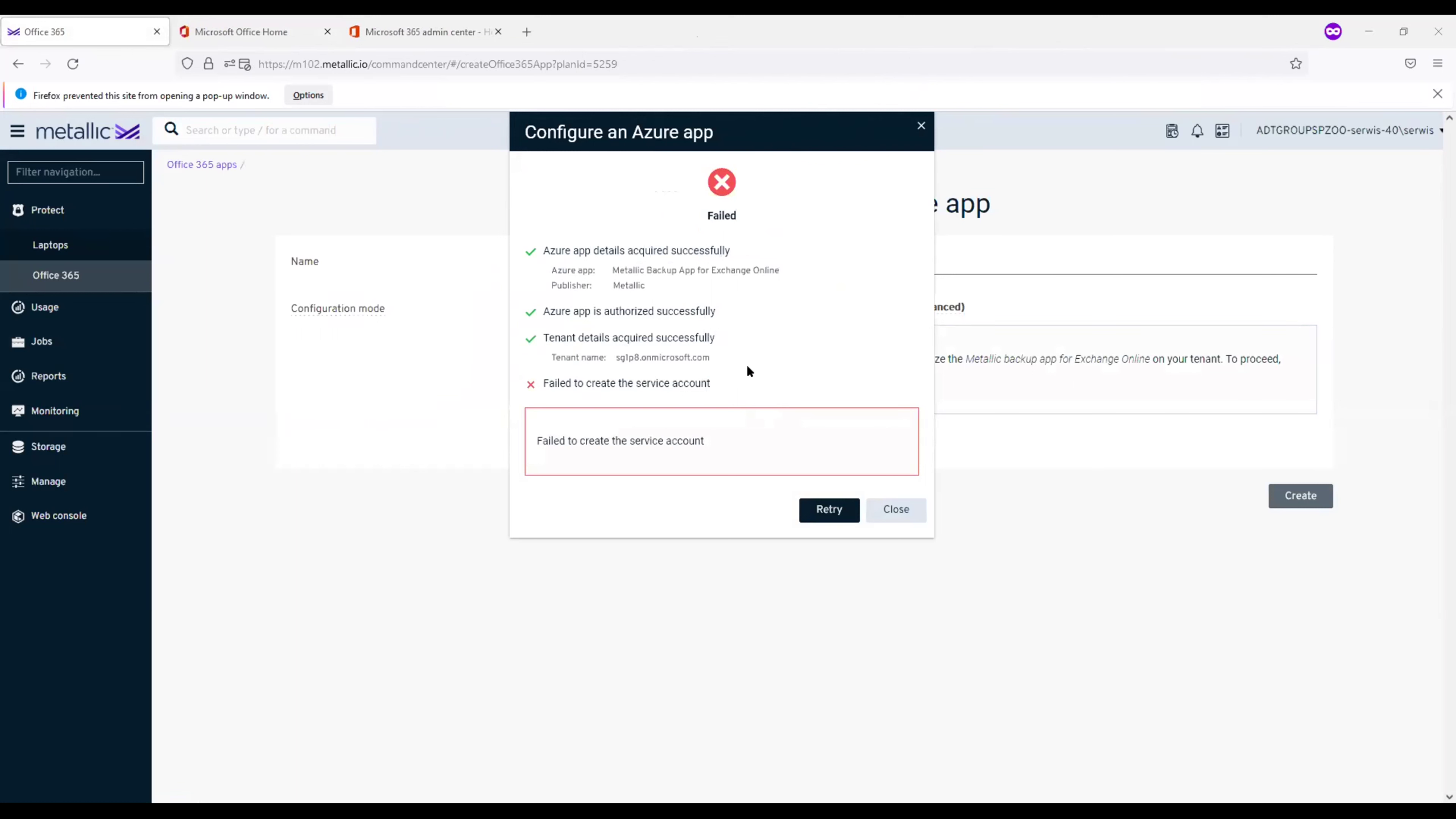
- Retry the Azure app configuration's service account creation and create the Exchange Online app
{"action": "left_click", "coordinate": [818, 511]}
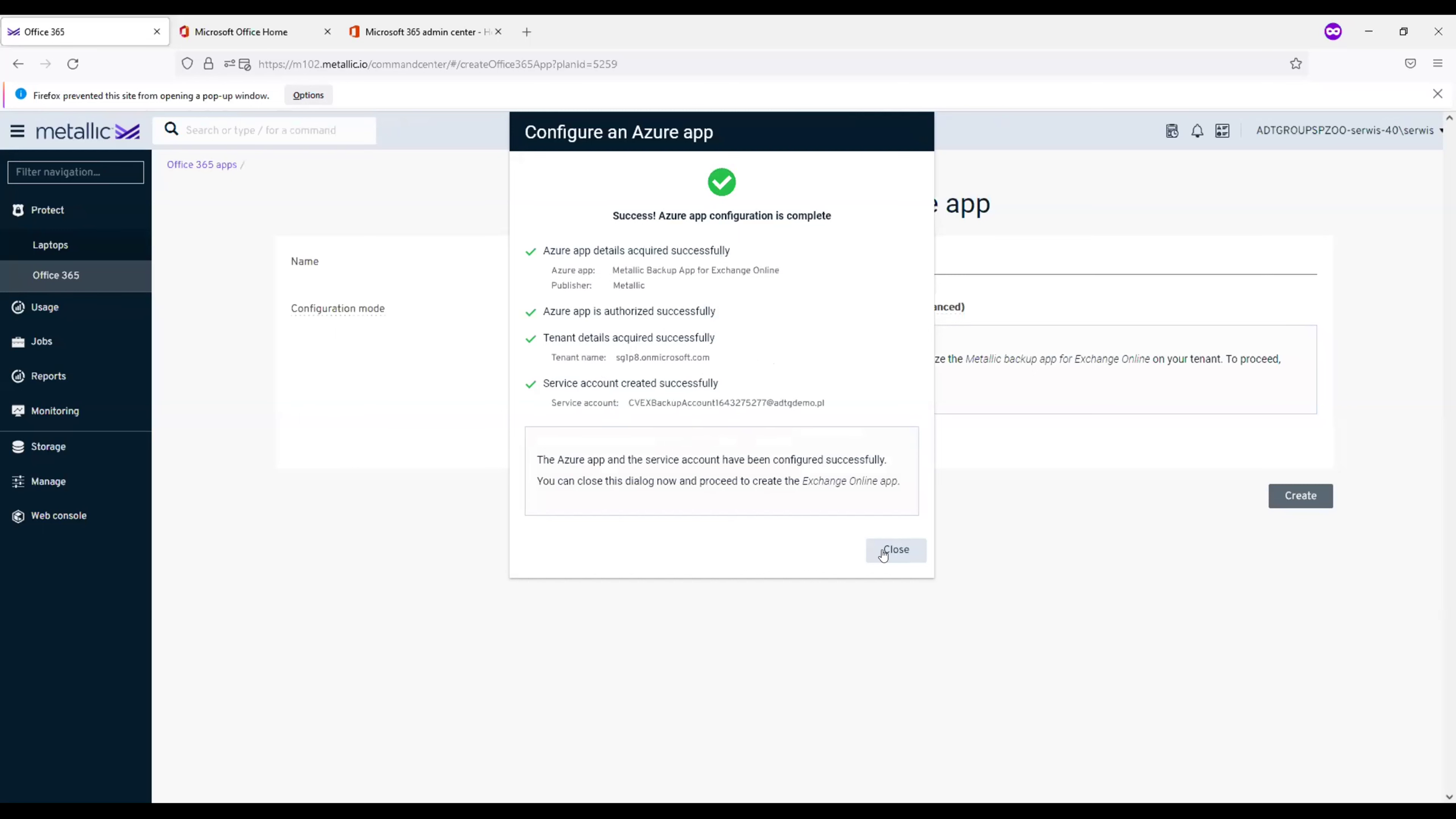
{"action": "left_click", "coordinate": [895, 550]}
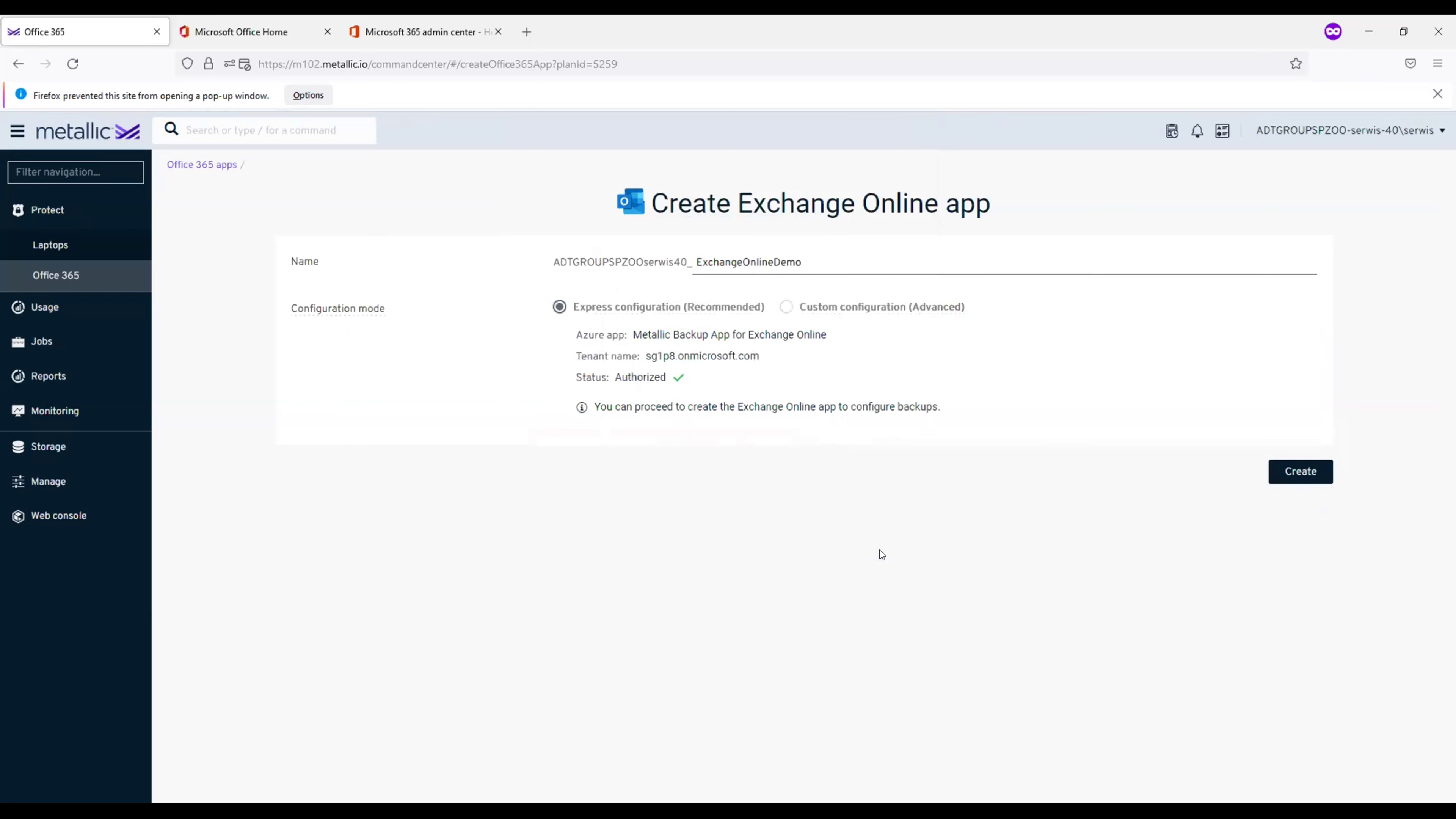
{"action": "left_click", "coordinate": [1437, 93]}
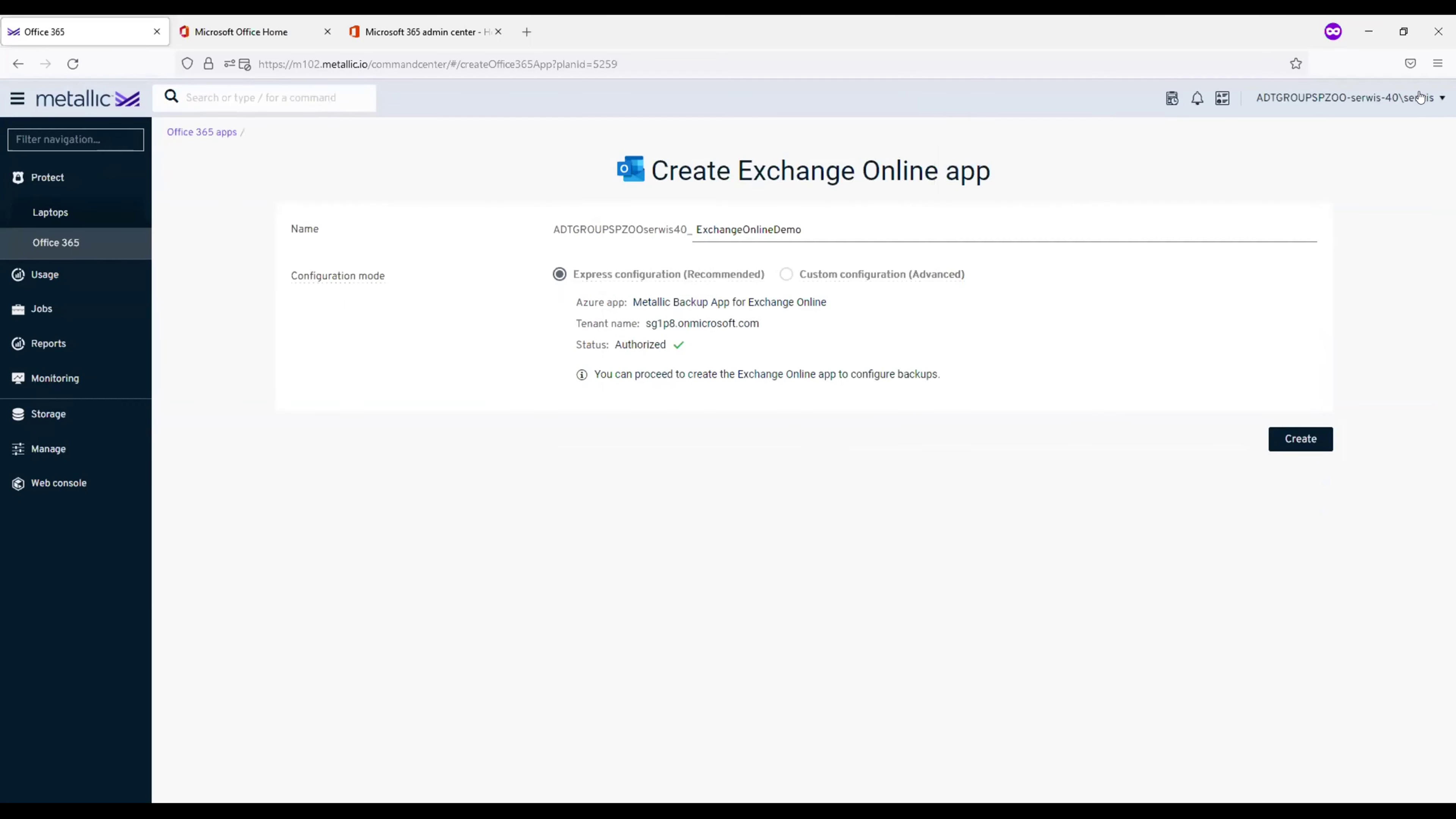
{"action": "left_click", "coordinate": [1299, 447]}
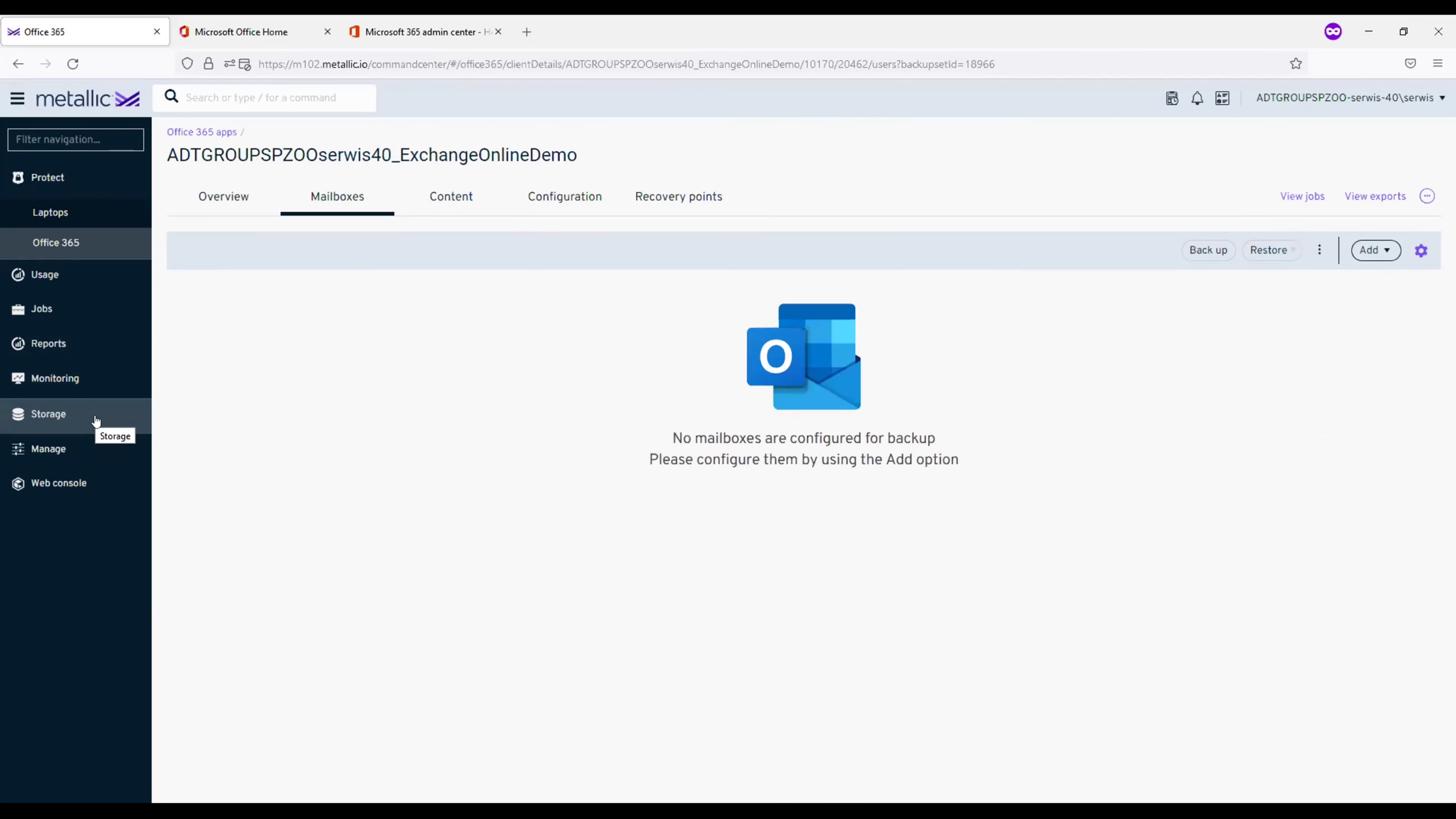
- Open the list of plans and review the 5-year, 7-year and infinite Office 365 retention plans
{"action": "left_click", "coordinate": [107, 456]}
{"action": "left_click", "coordinate": [81, 572]}
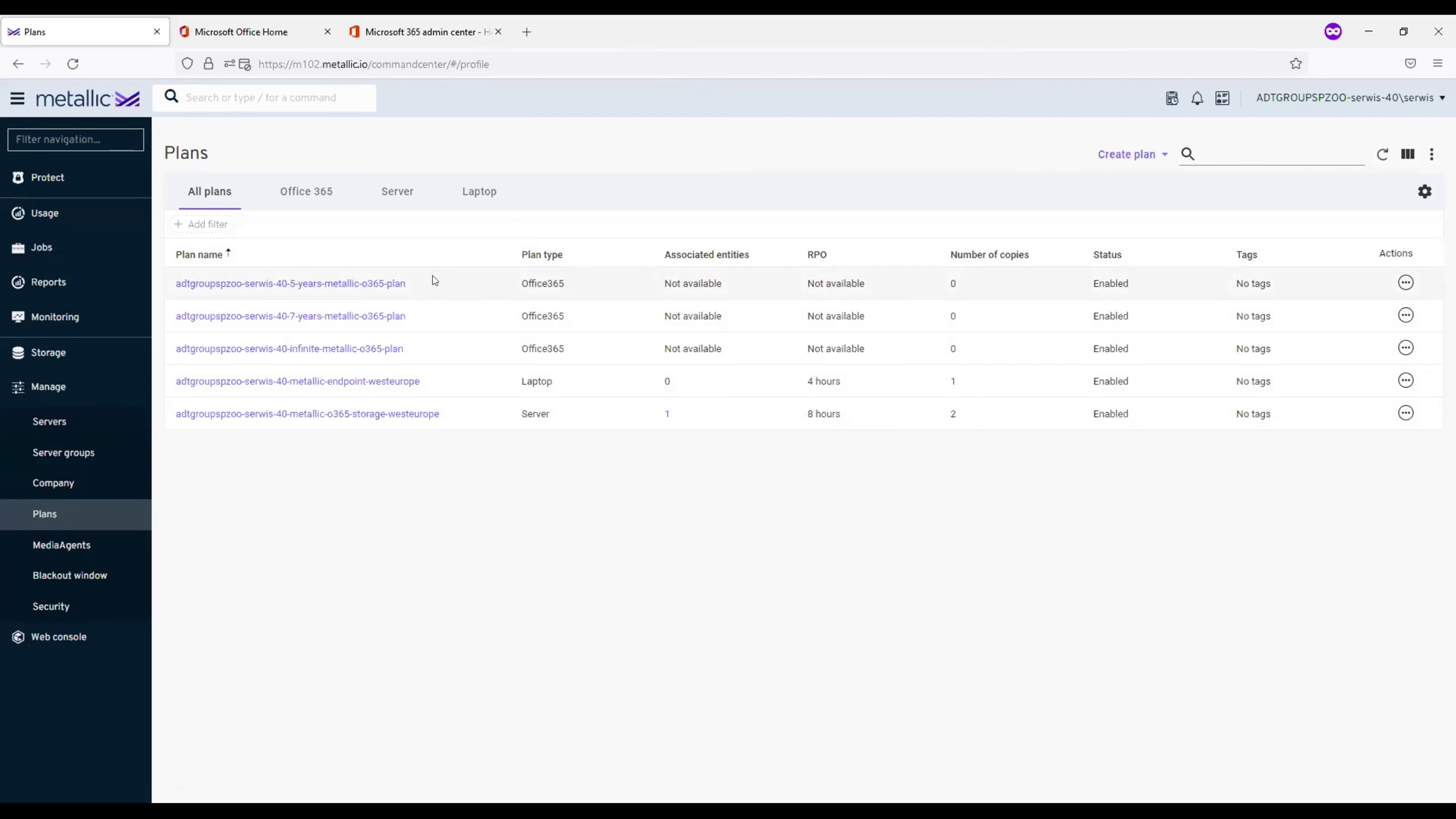
{"action": "left_click_drag", "start_coordinate": [418, 282], "coordinate": [314, 292]}
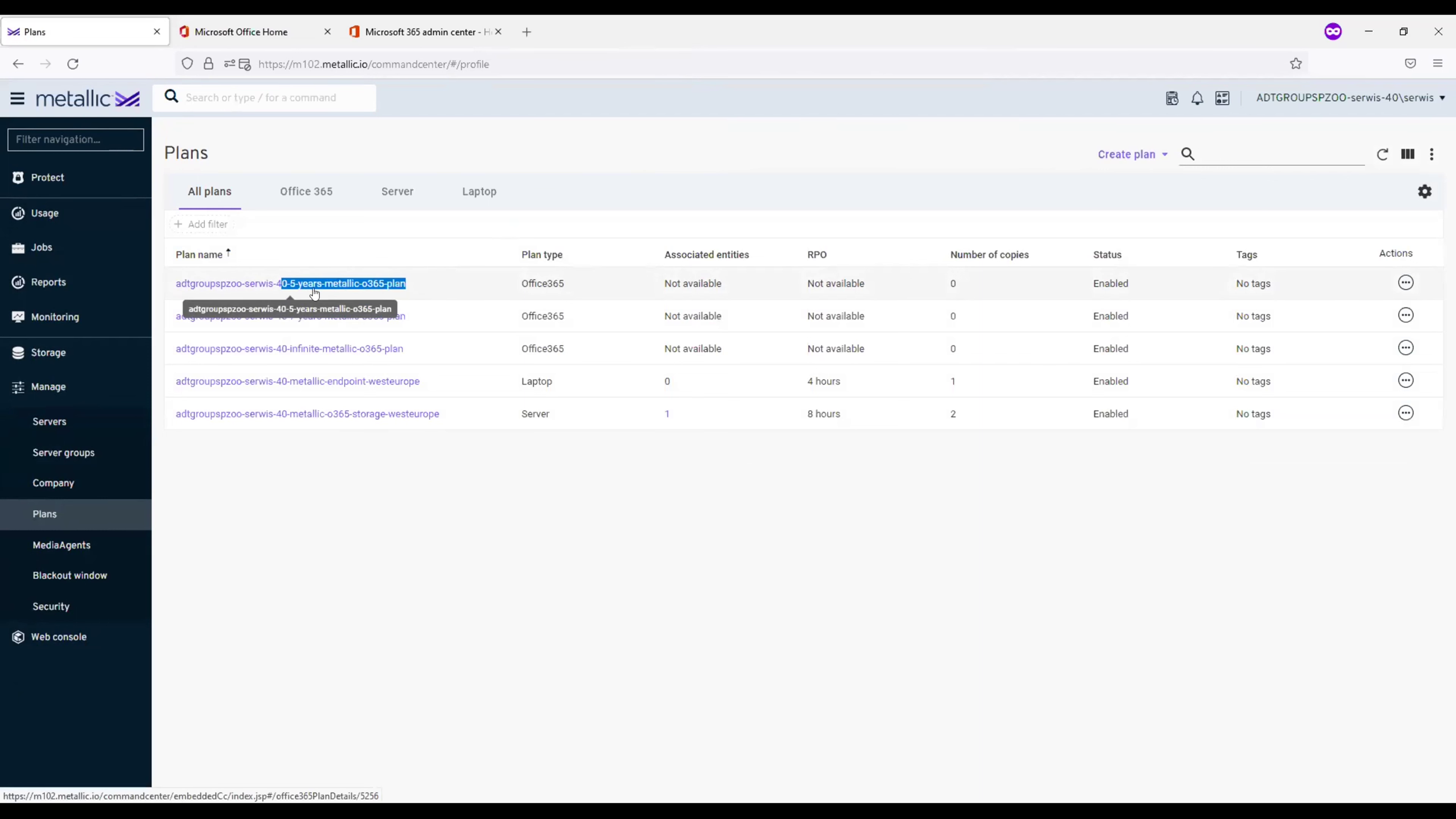
{"action": "left_click_drag", "start_coordinate": [416, 316], "coordinate": [296, 316]}
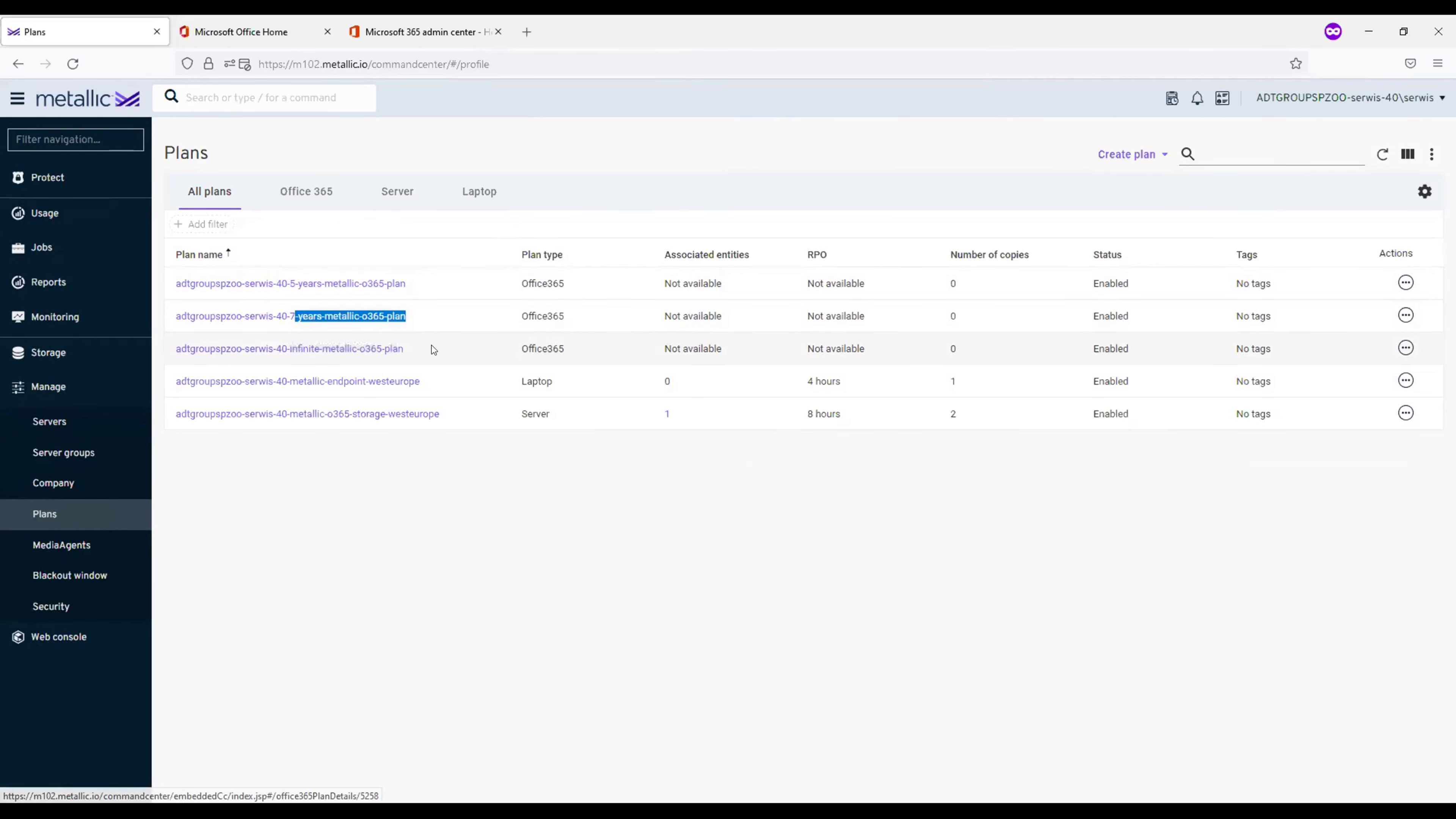
{"action": "left_click_drag", "start_coordinate": [431, 345], "coordinate": [280, 348]}
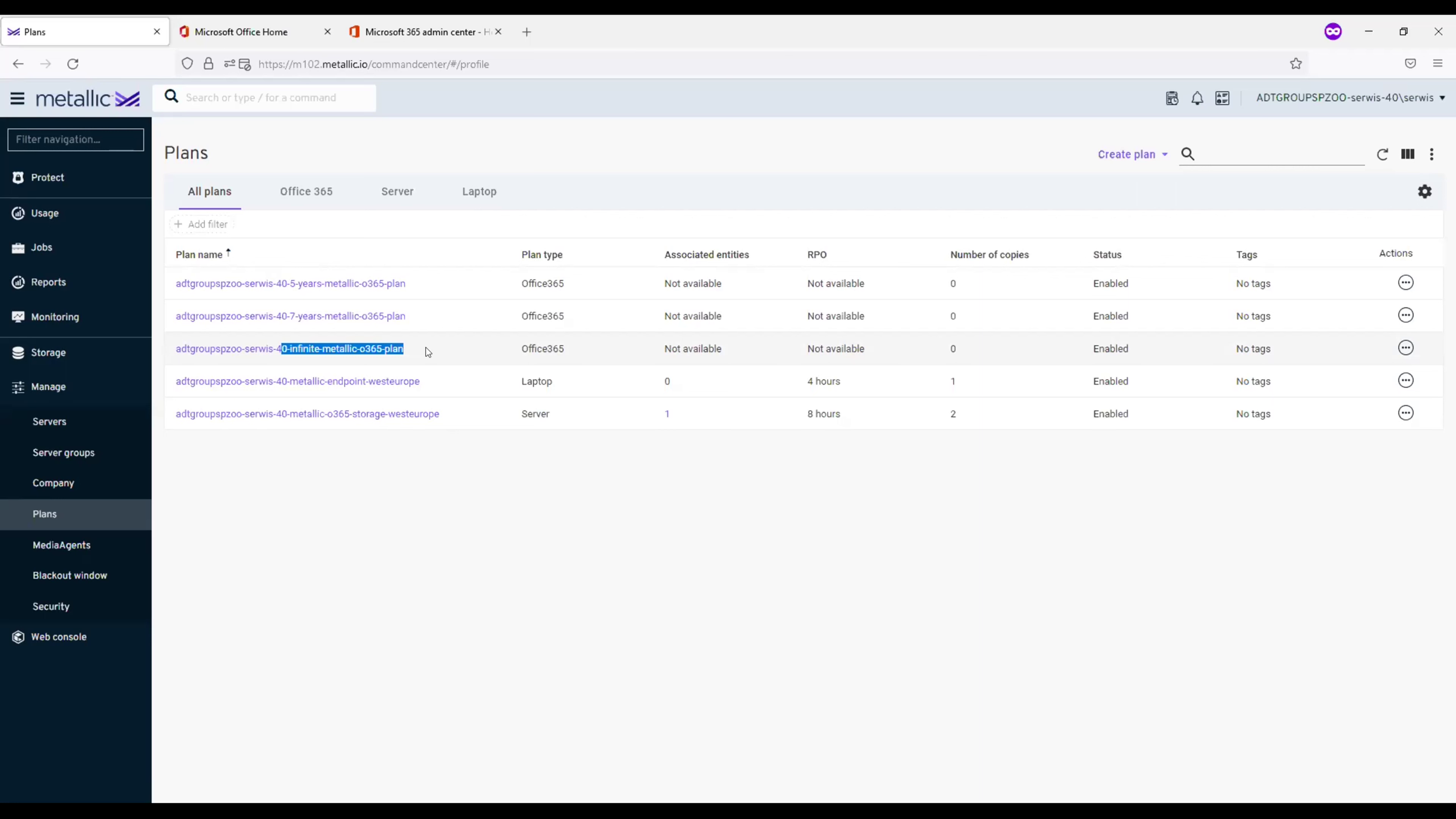
{"action": "left_click_drag", "start_coordinate": [426, 349], "coordinate": [231, 356]}
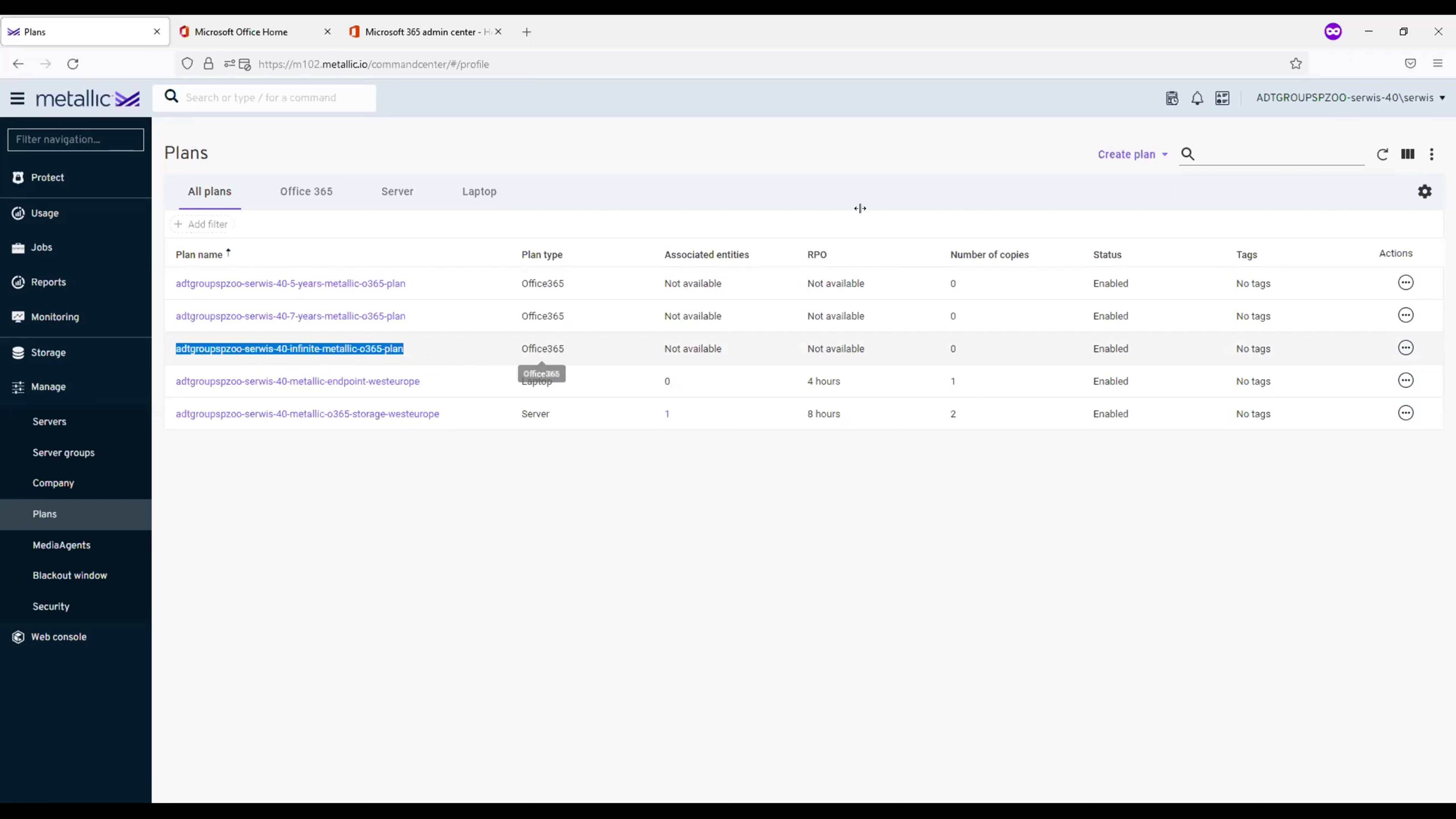
- Examine the retention settings offered for a new Office 365 plan and leave without saving it
{"action": "left_click", "coordinate": [1143, 154]}
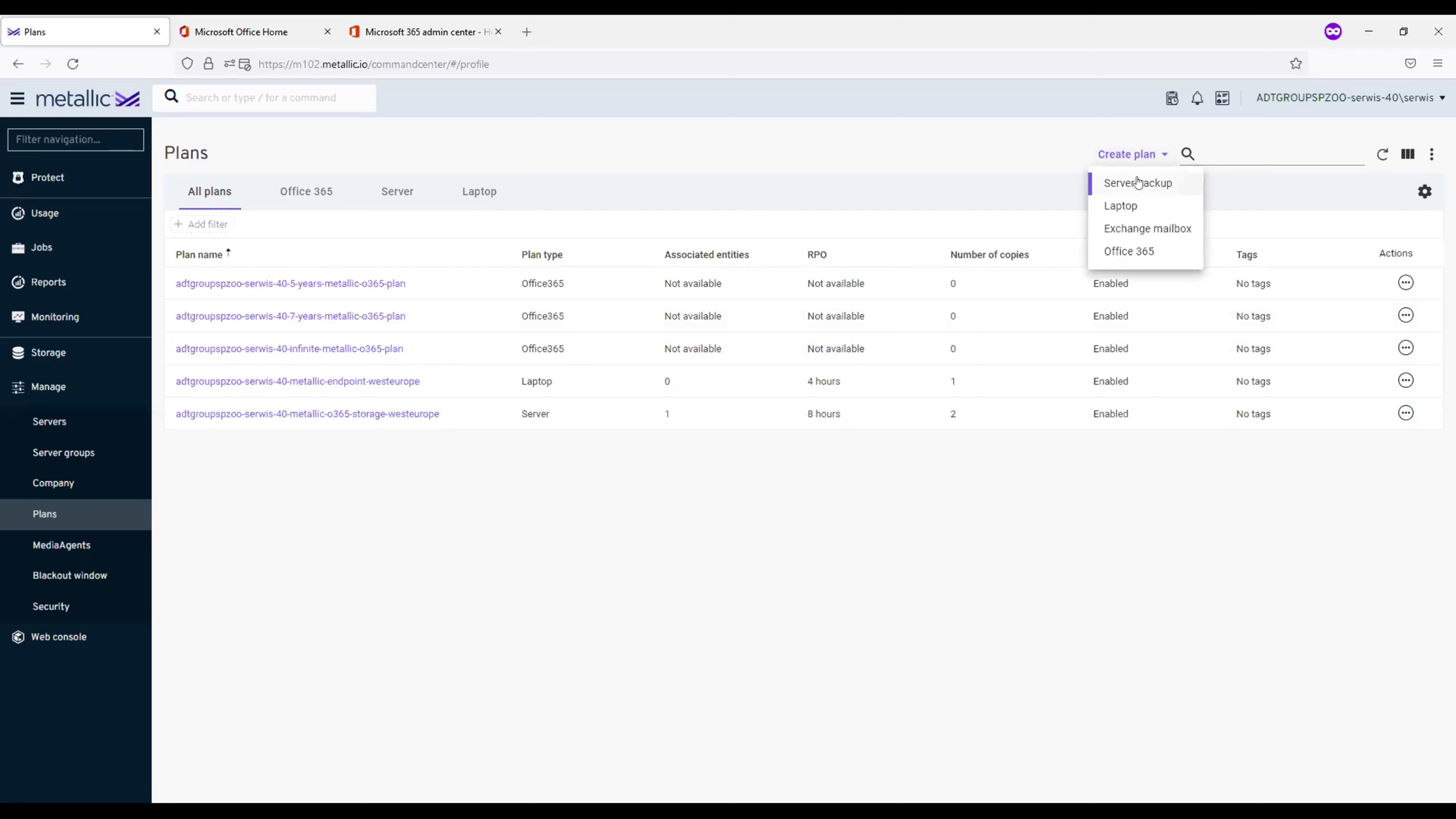
{"action": "left_click", "coordinate": [1152, 244]}
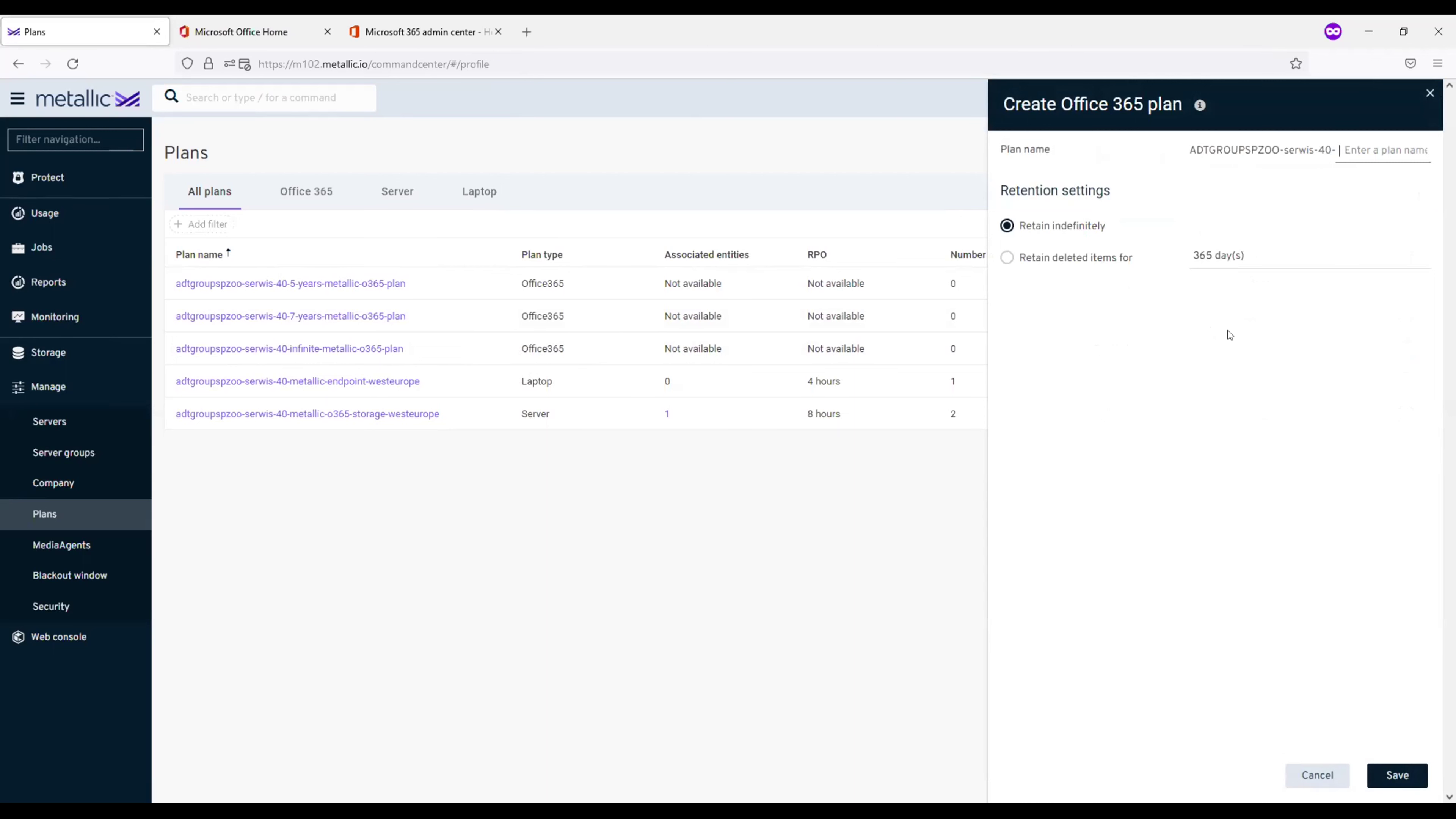
{"action": "left_click", "coordinate": [1304, 777]}
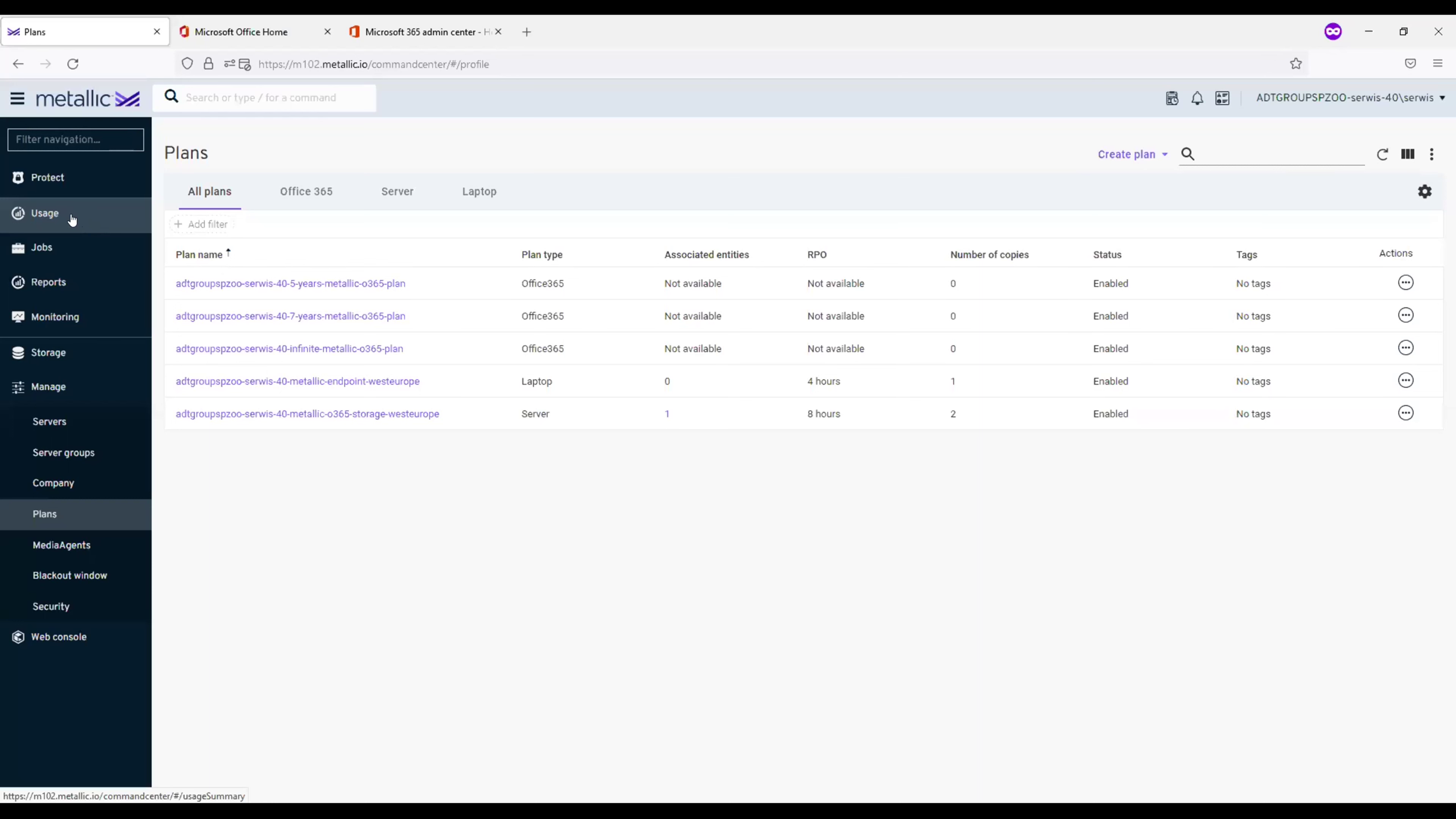
- Return to the protected Office 365 apps and open the ExchangeOnlineDemo app
{"action": "left_click", "coordinate": [59, 179]}
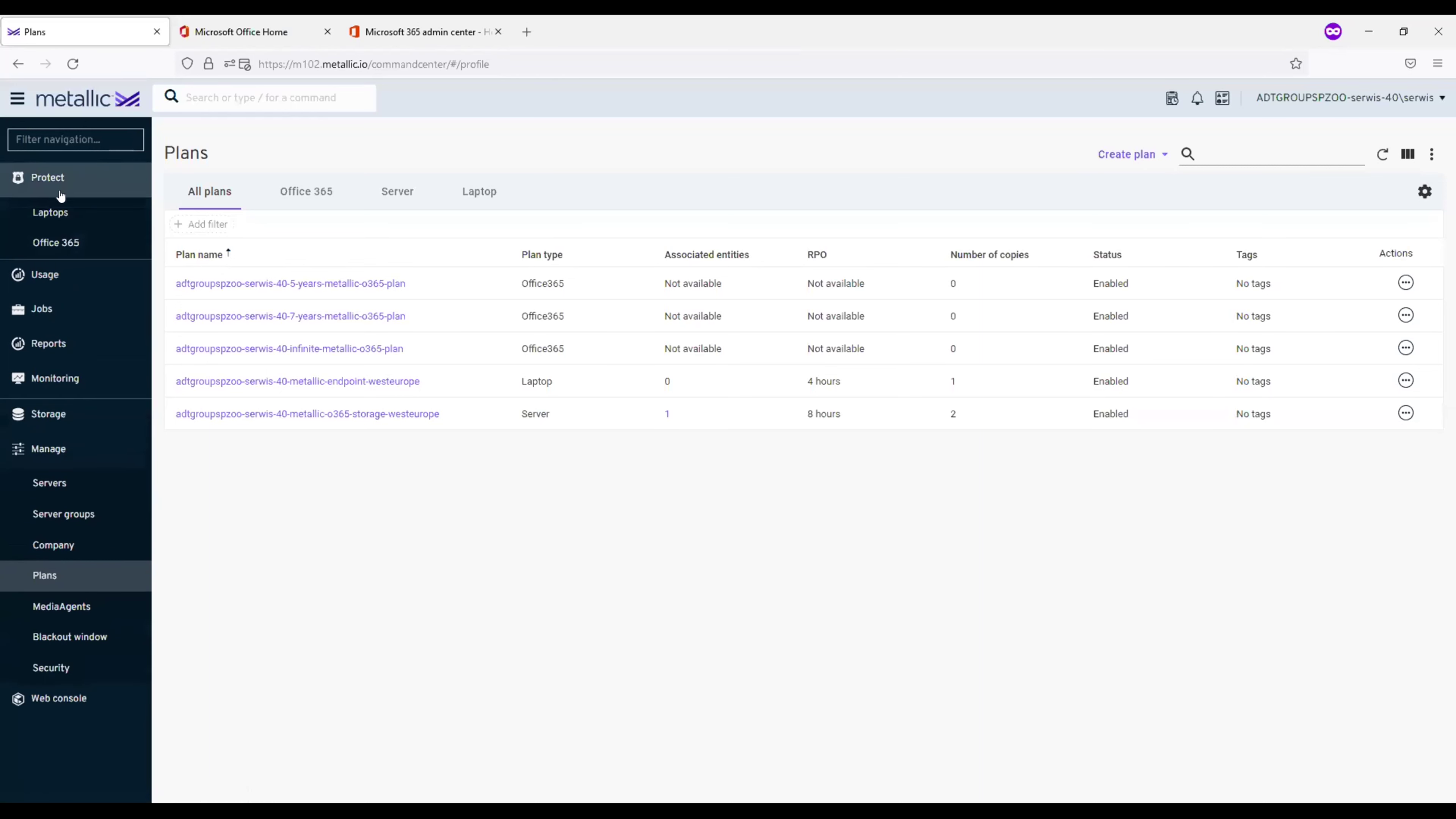
{"action": "left_click", "coordinate": [66, 239]}
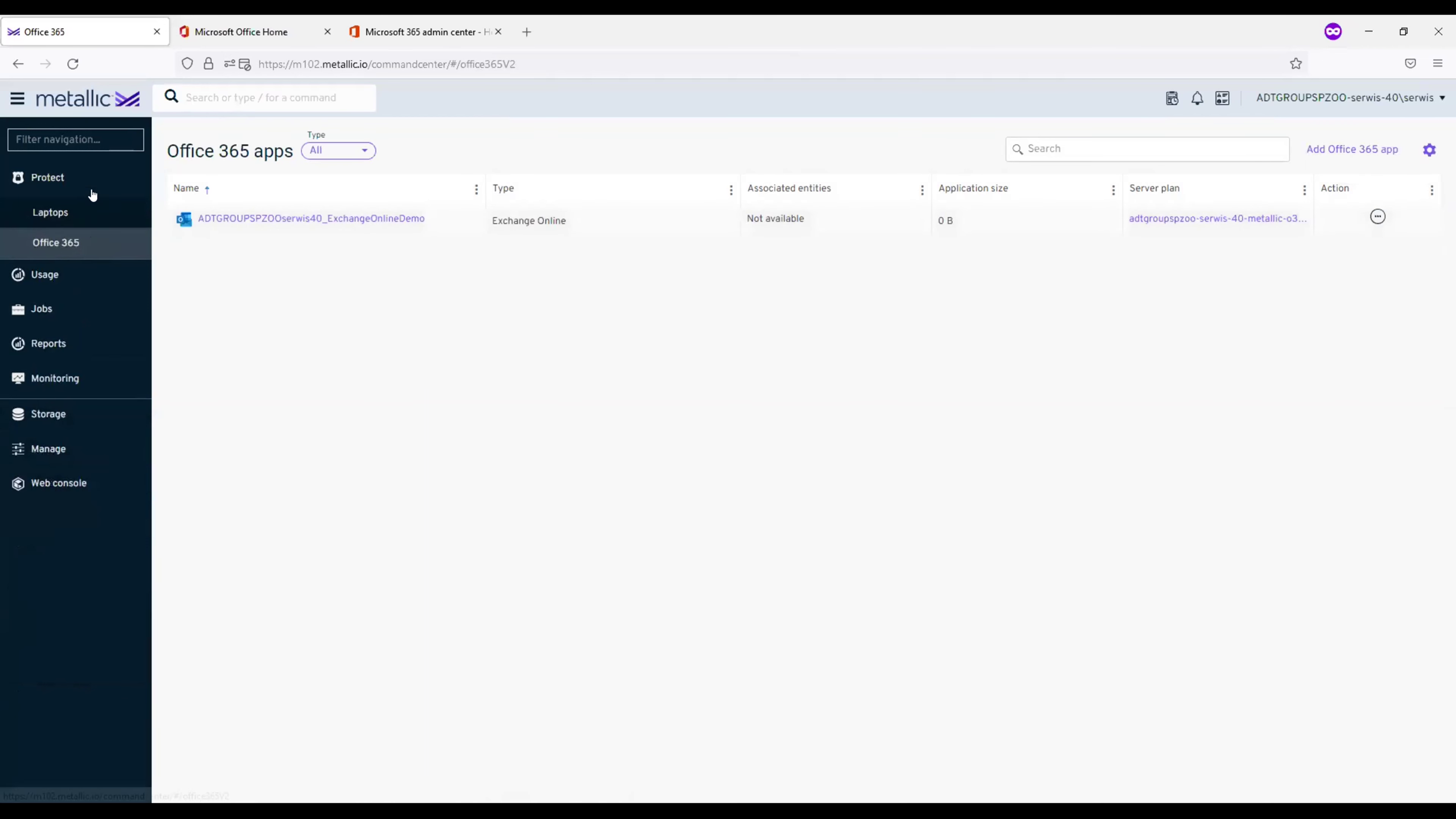
{"action": "left_click", "coordinate": [270, 219]}
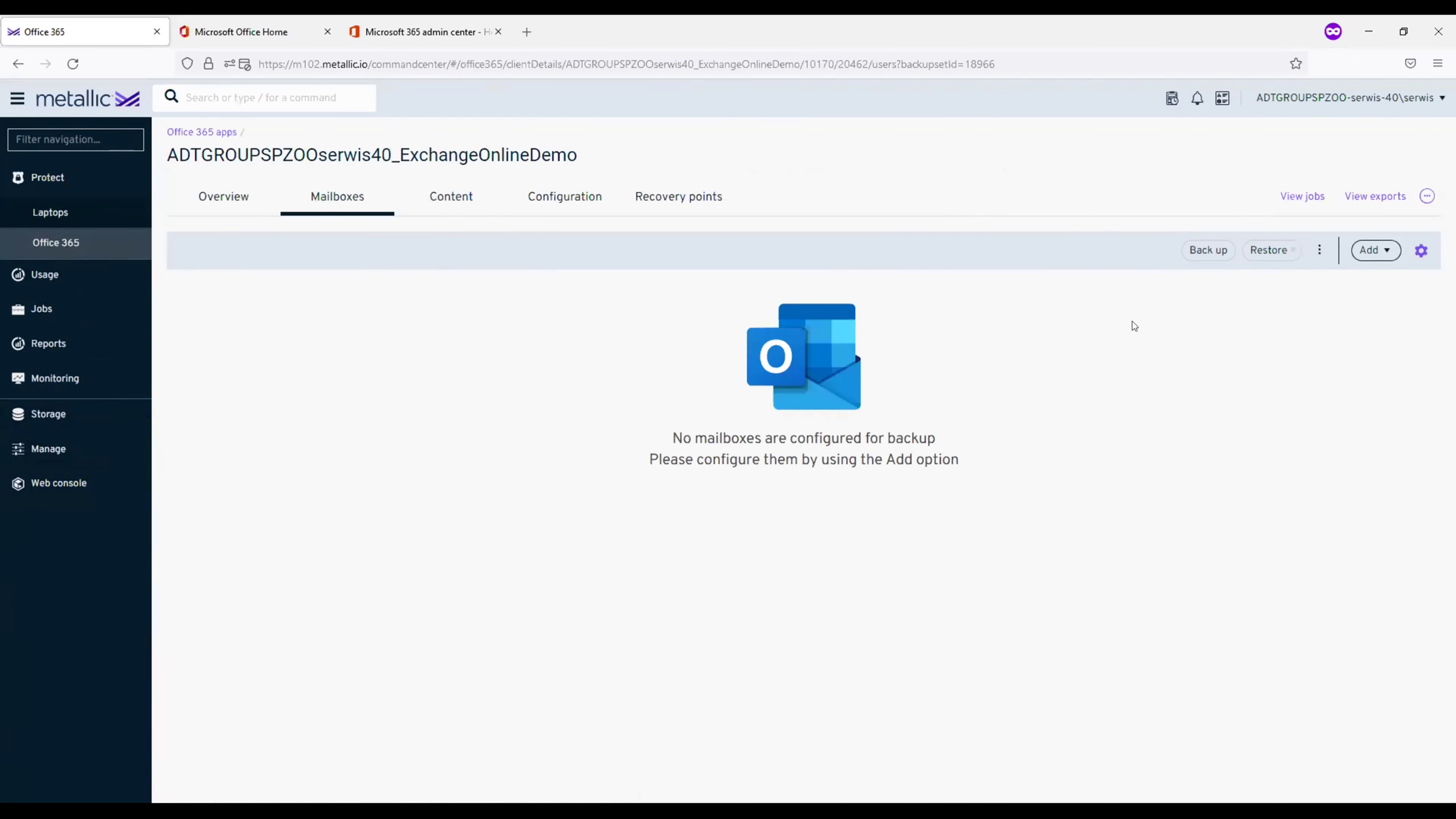
{"action": "left_click", "coordinate": [1383, 258]}
{"action": "left_click", "coordinate": [1355, 280]}
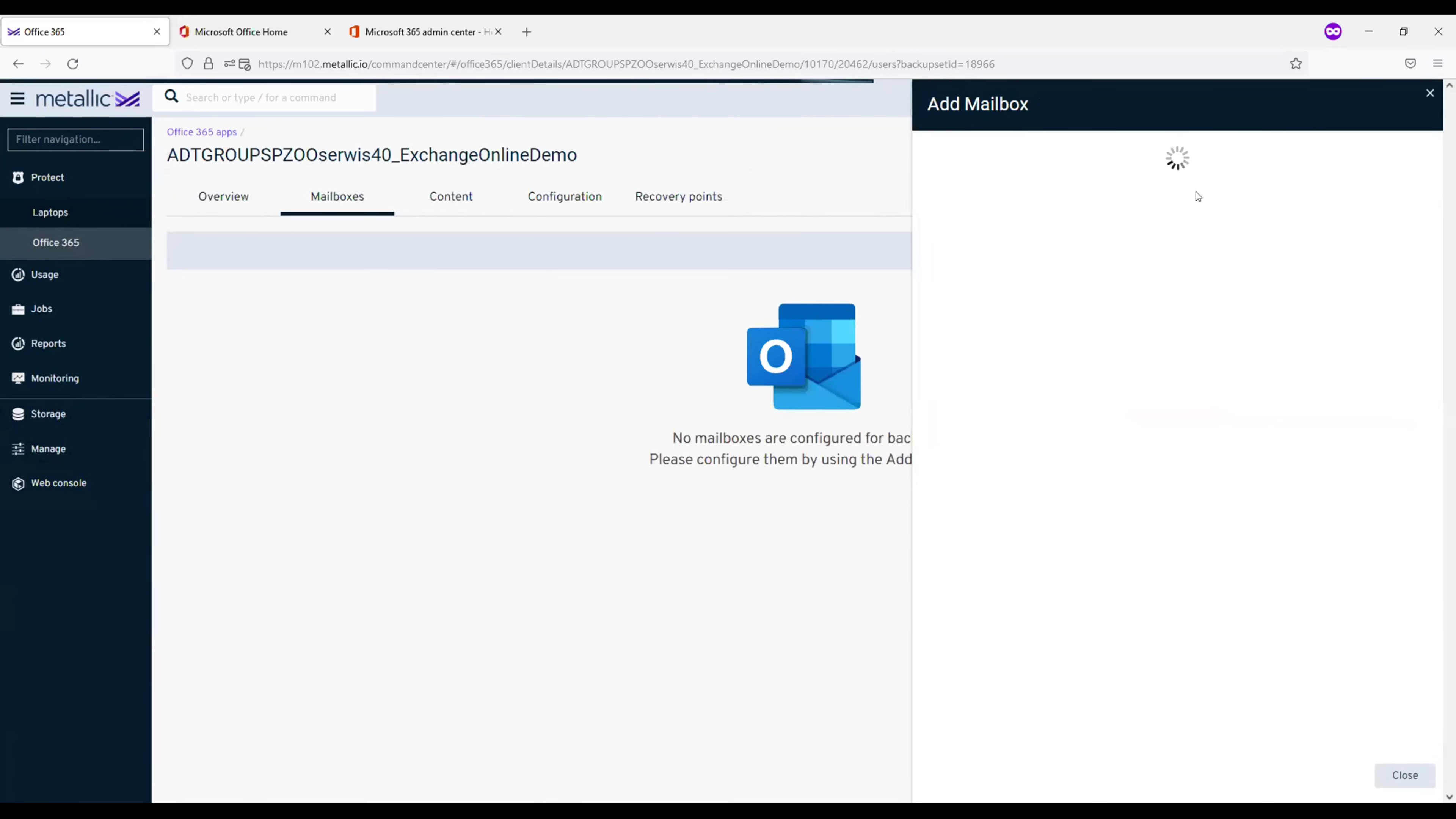
{"action": "left_click", "coordinate": [1177, 245]}
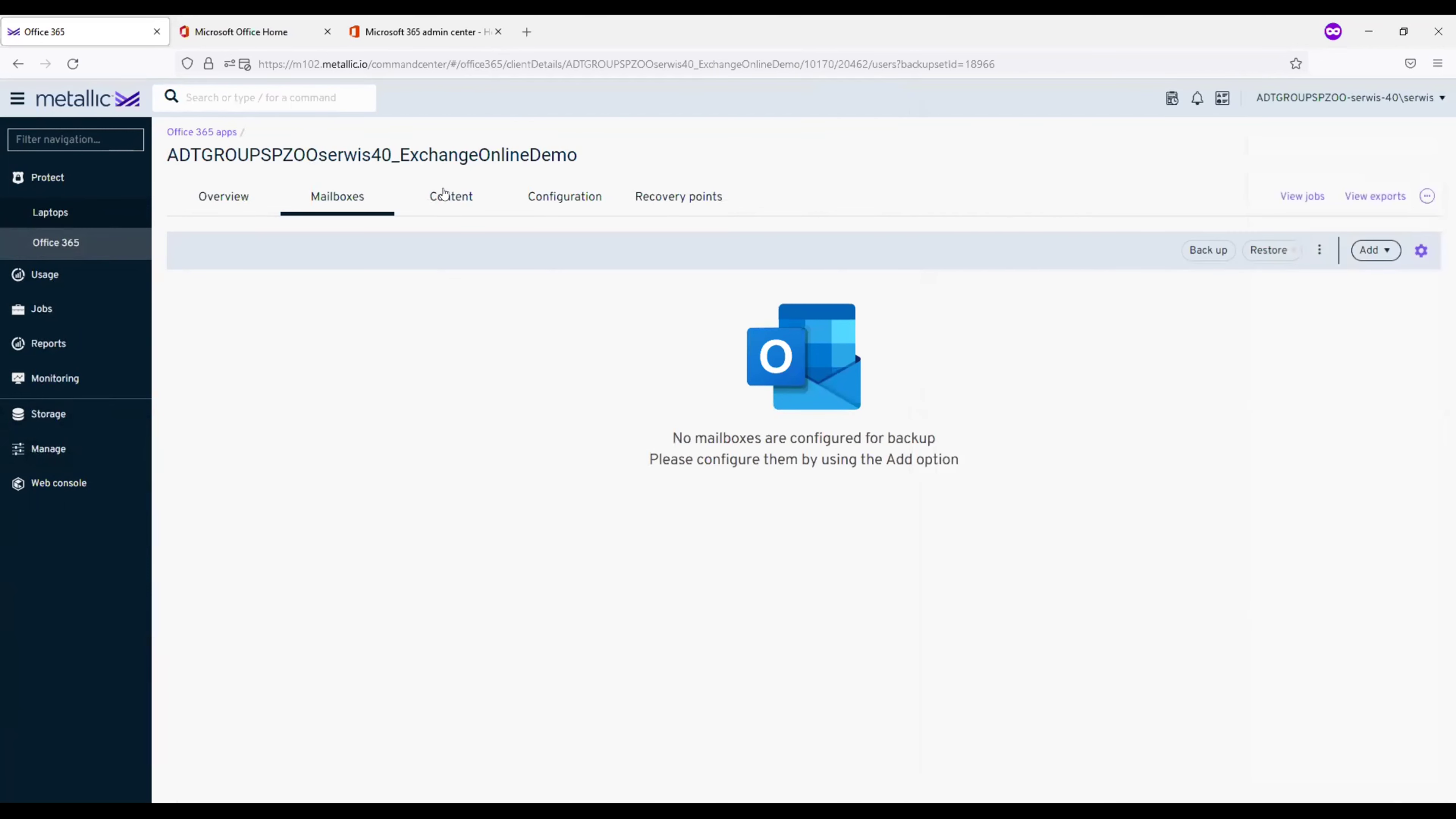
- Add all users to the app's backup content with the adtgroupspzoo-serwis-40-infinite-metallic-o365-plan and display the mailbox list
{"action": "left_click", "coordinate": [451, 198]}
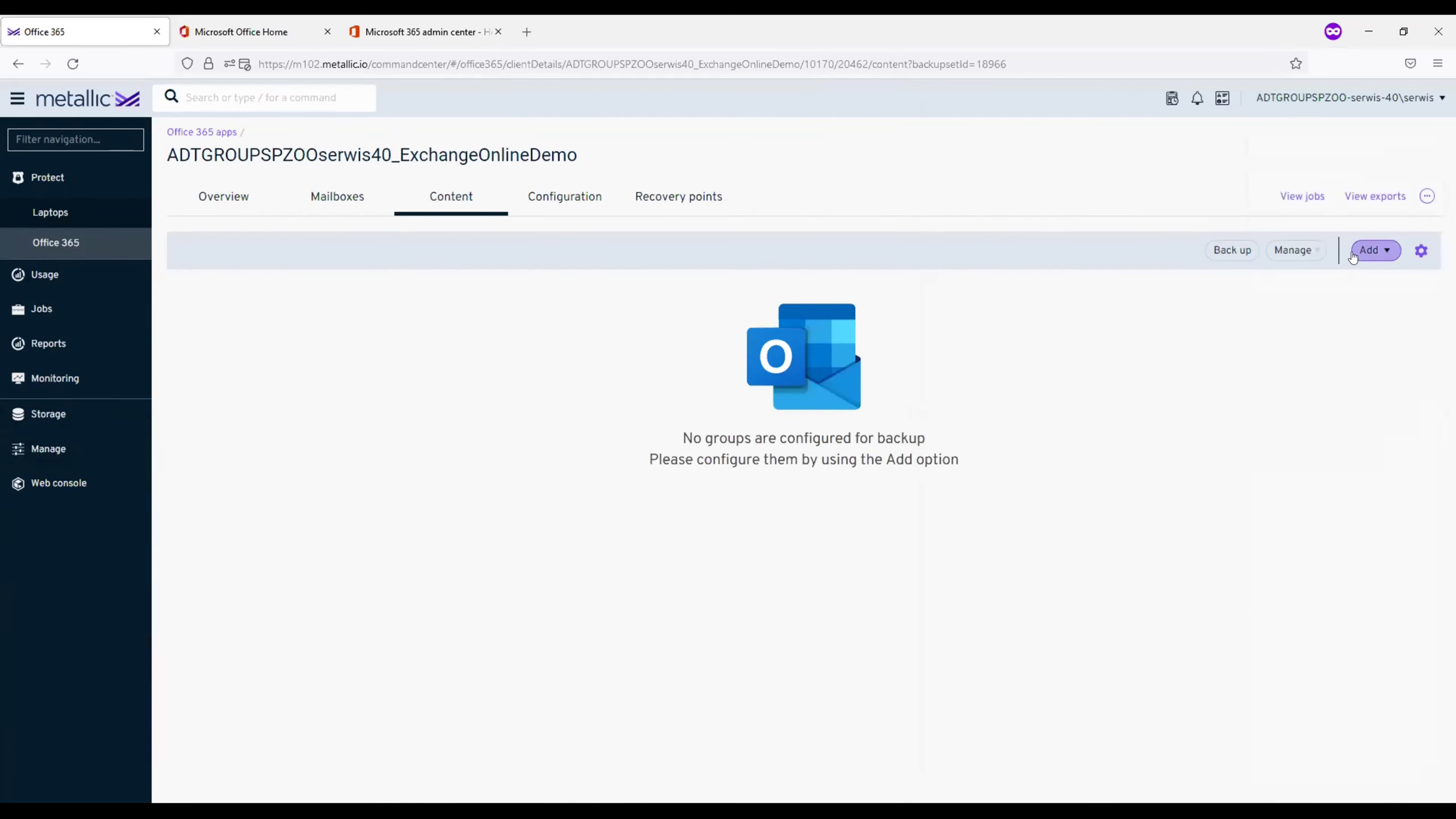
{"action": "left_click", "coordinate": [1373, 250]}
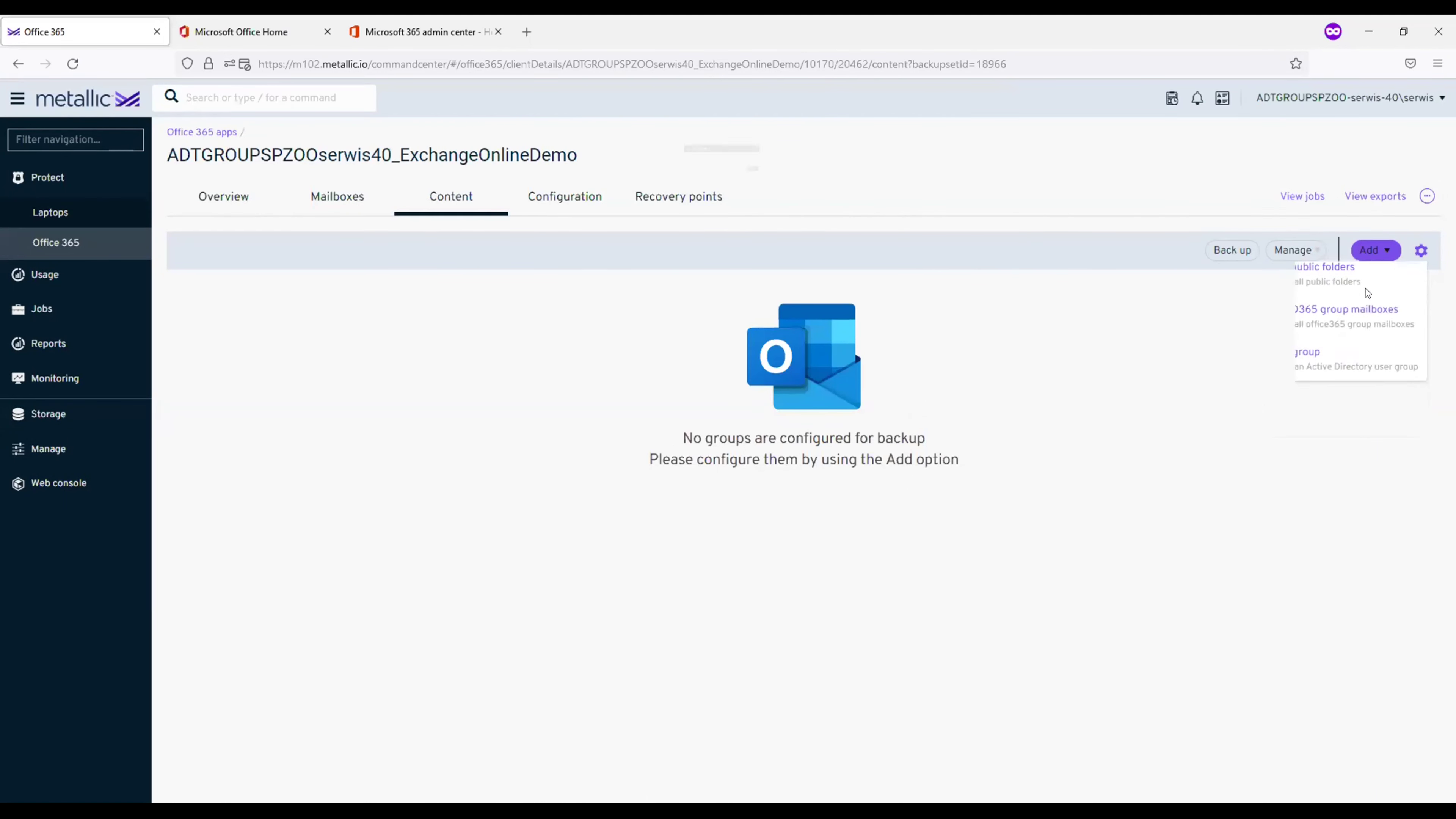
{"action": "left_click", "coordinate": [1365, 288]}
{"action": "left_click", "coordinate": [797, 173]}
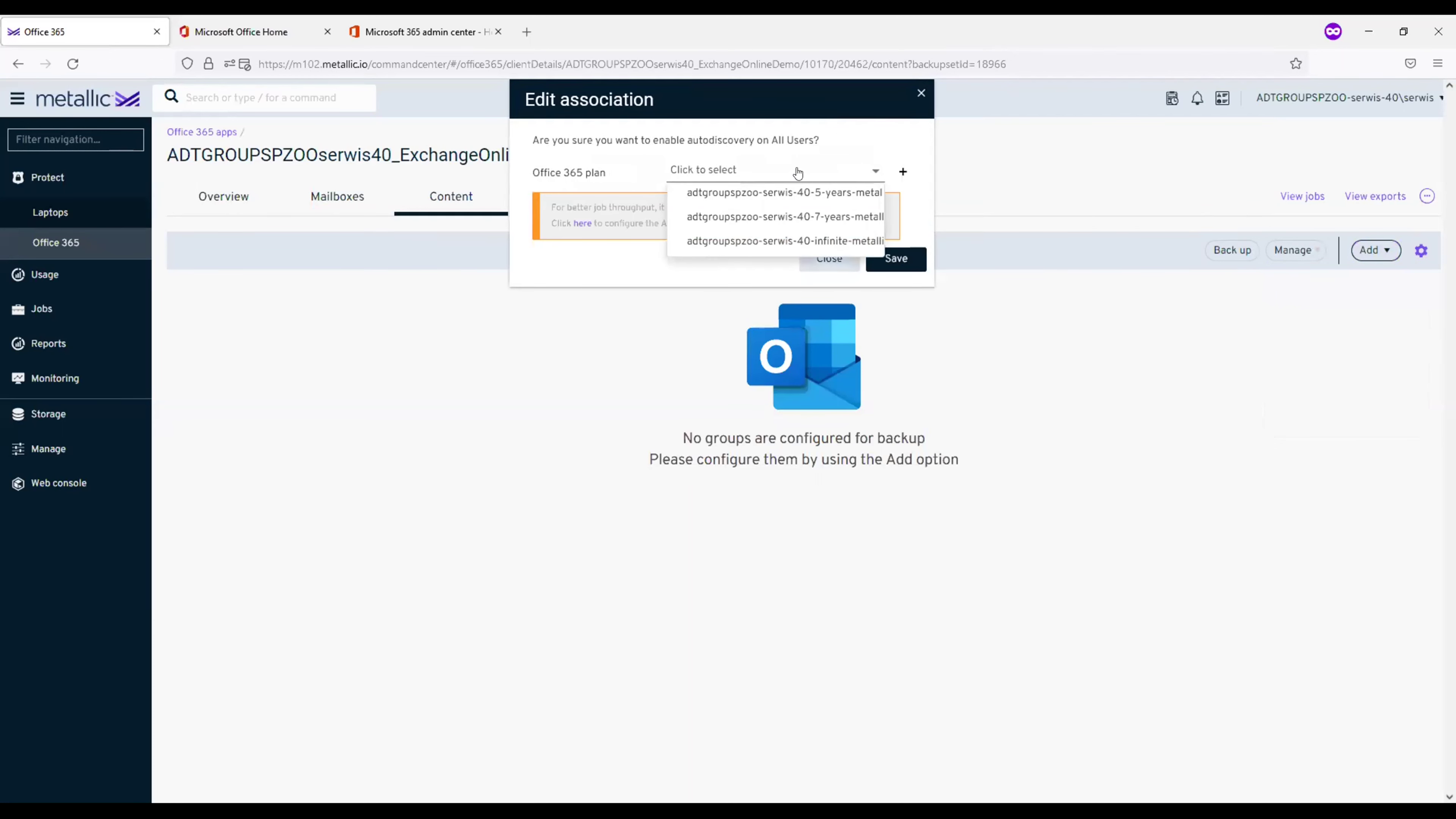
{"action": "left_click", "coordinate": [831, 242]}
{"action": "left_click", "coordinate": [905, 259]}
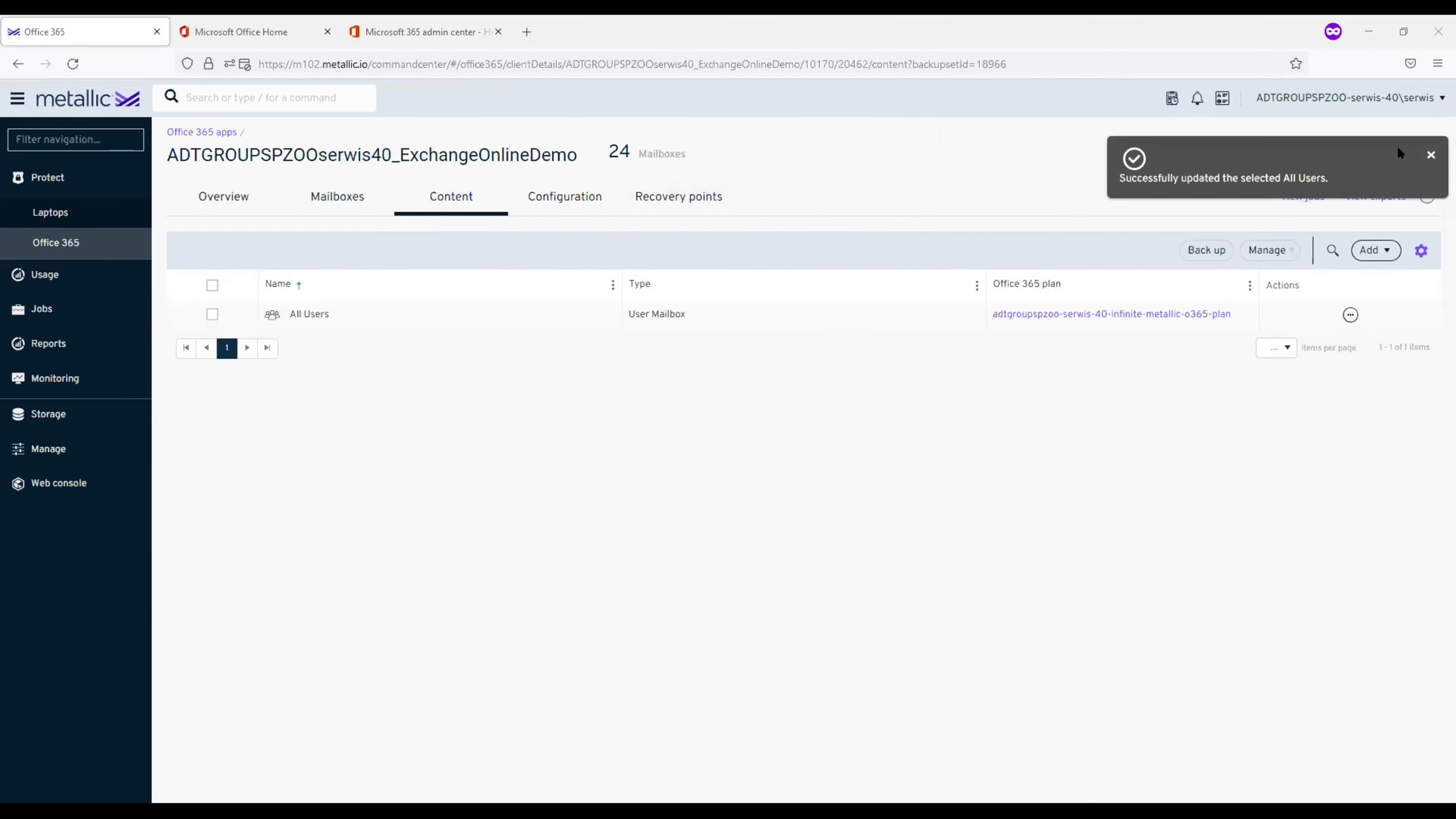
{"action": "left_click", "coordinate": [1429, 156]}
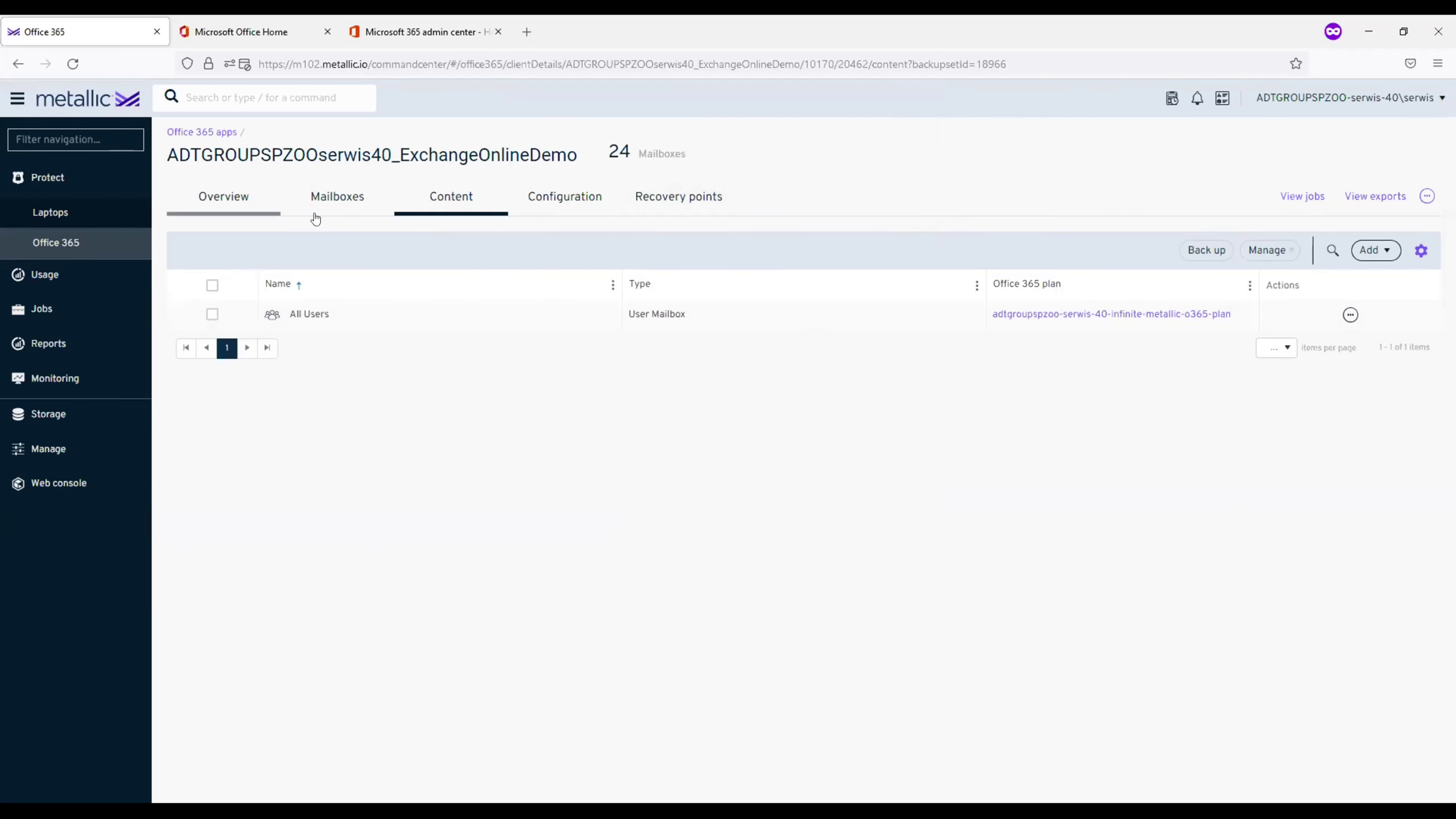
{"action": "left_click", "coordinate": [346, 207]}
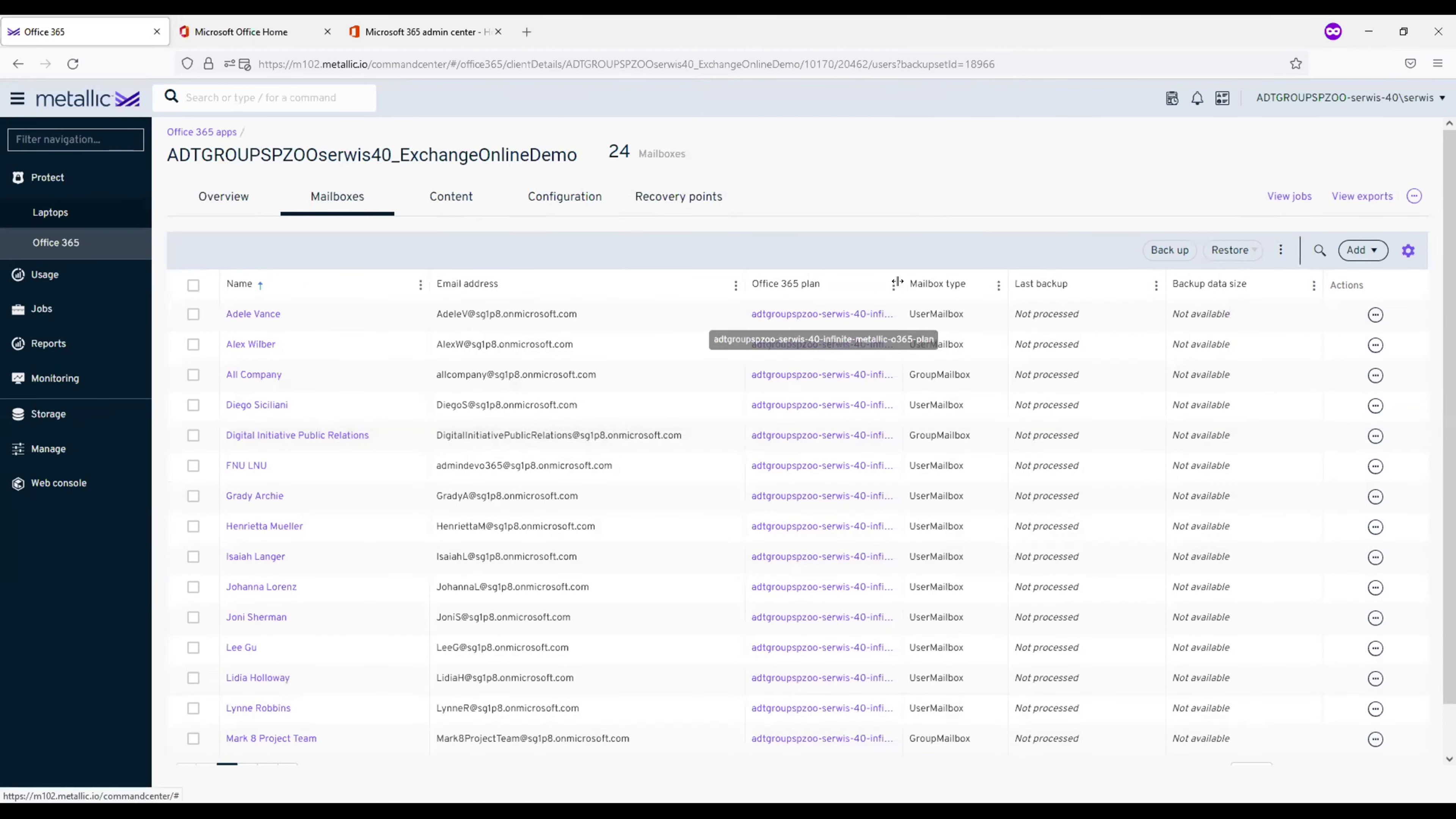
- Widen the Office 365 plan column of the mailbox list, and check the server plan's RPO in the list of plans
{"action": "left_click_drag", "start_coordinate": [905, 283], "coordinate": [984, 281]}
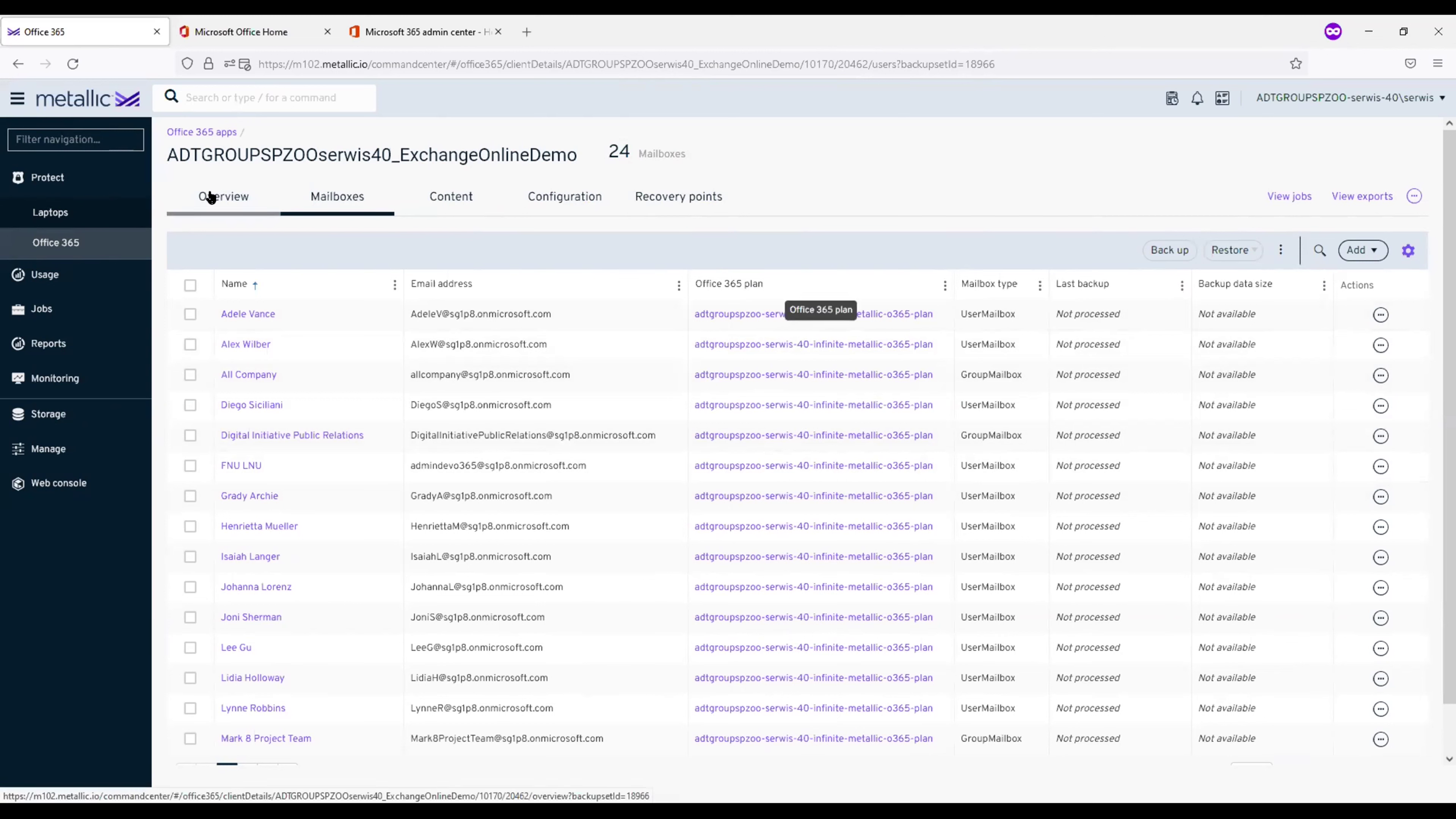
{"action": "left_click", "coordinate": [97, 431]}
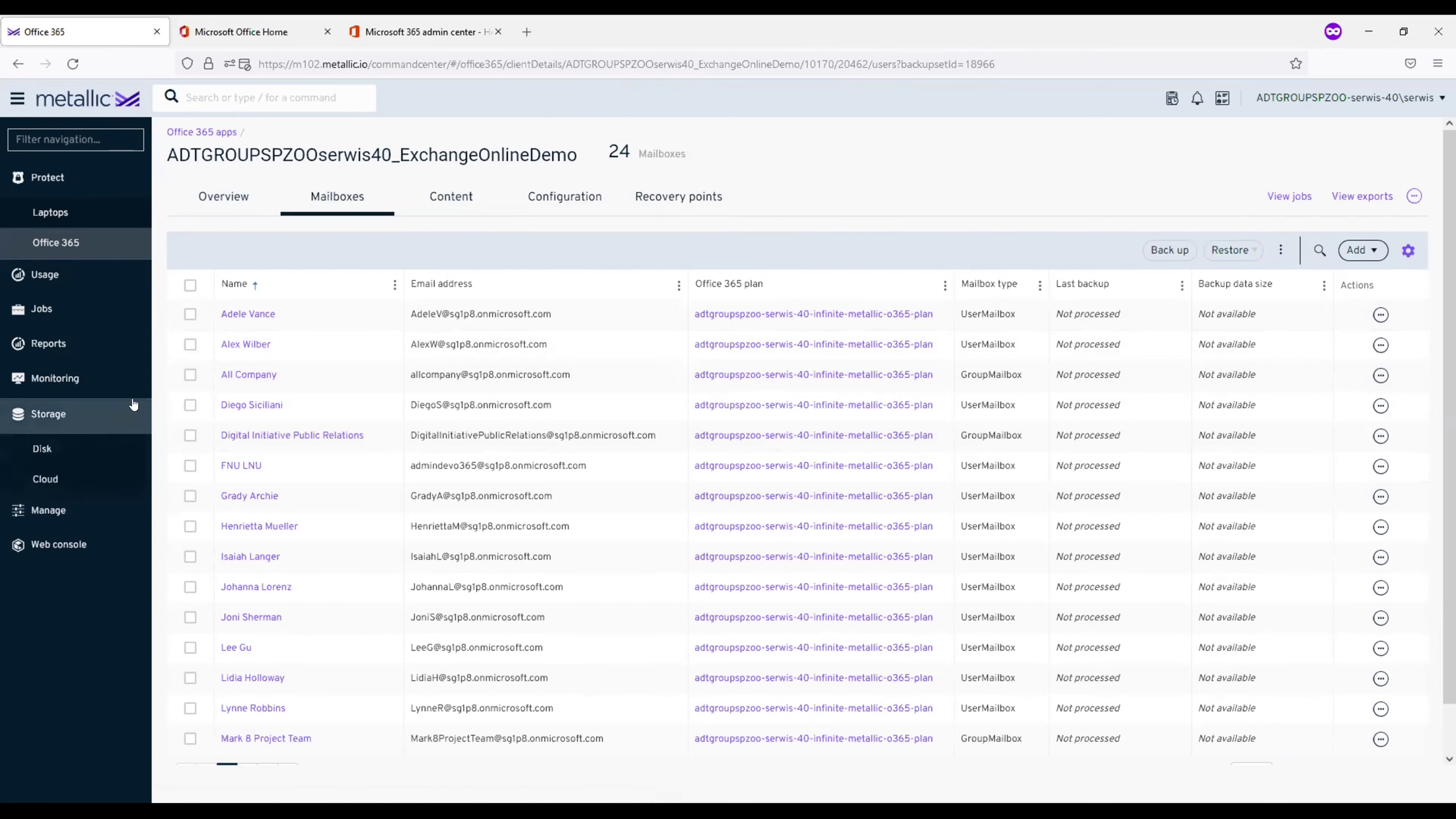
{"action": "left_click", "coordinate": [68, 519]}
{"action": "left_click", "coordinate": [46, 636]}
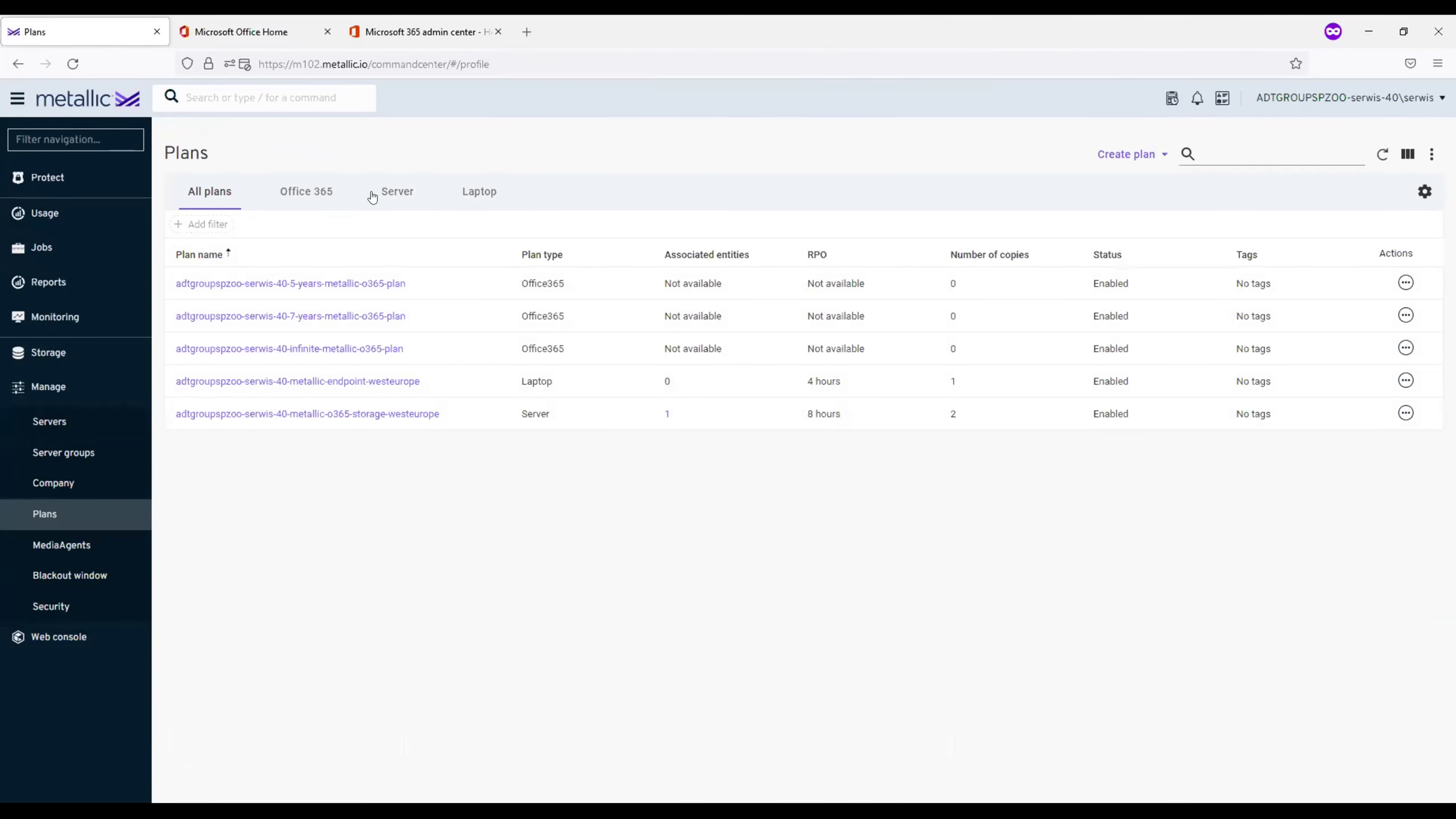
{"action": "left_click", "coordinate": [371, 193]}
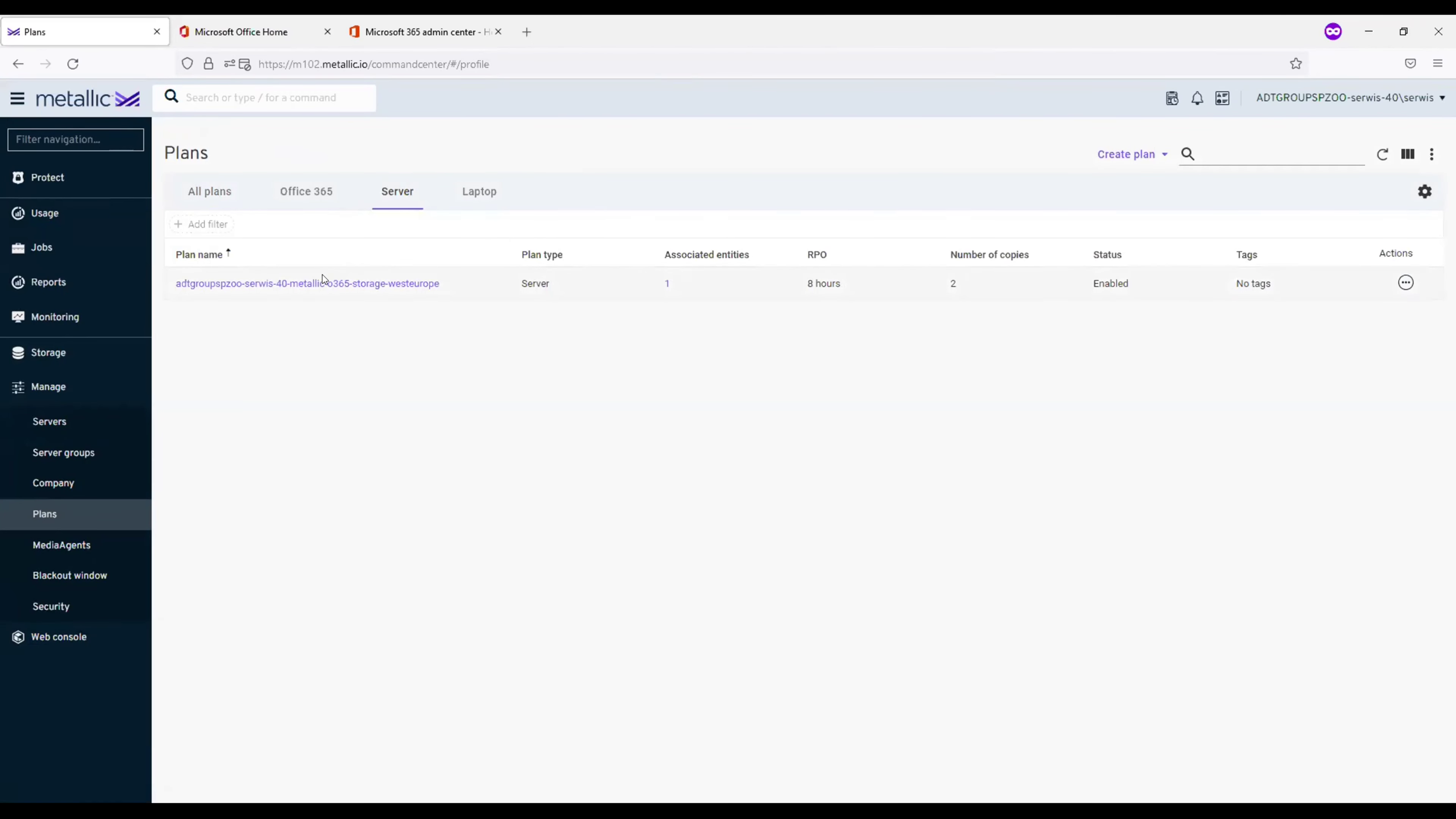
{"action": "left_click_drag", "start_coordinate": [807, 283], "coordinate": [834, 282]}
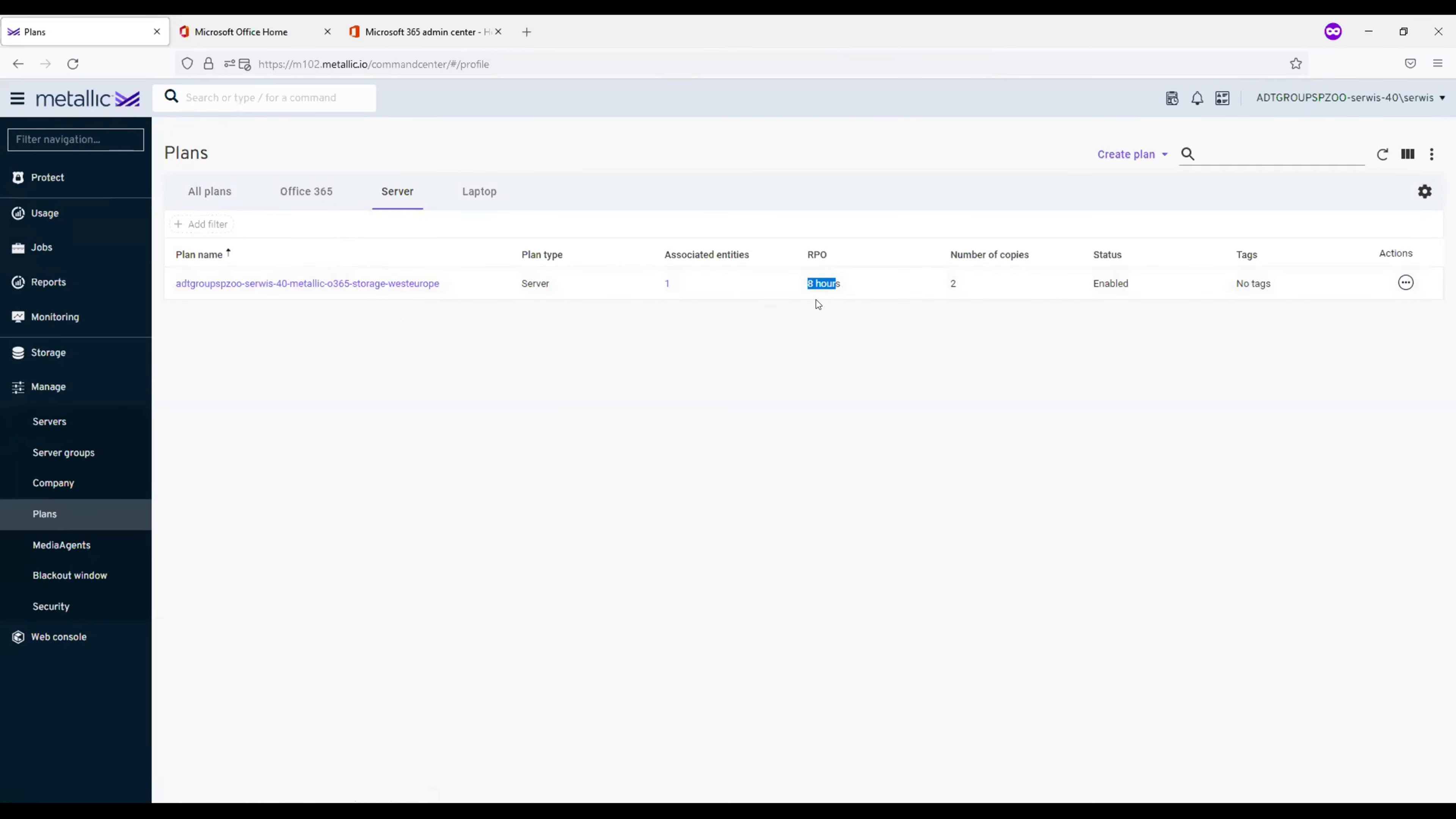
- Reopen the ExchangeOnlineDemo app and examine the actions offered for a single mailbox and for the whole app
{"action": "left_click", "coordinate": [118, 219]}
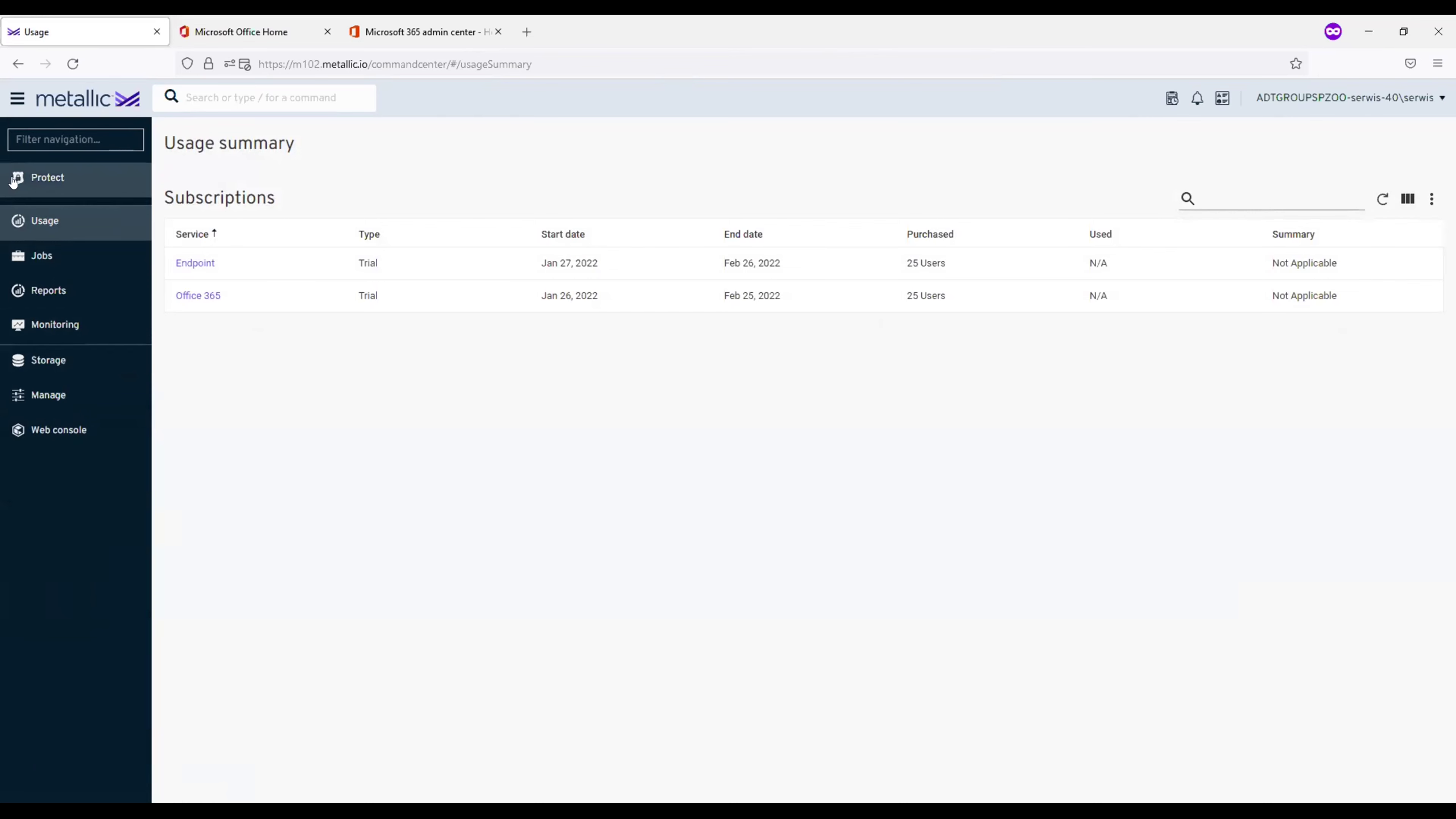
{"action": "left_click", "coordinate": [47, 178]}
{"action": "left_click", "coordinate": [56, 242]}
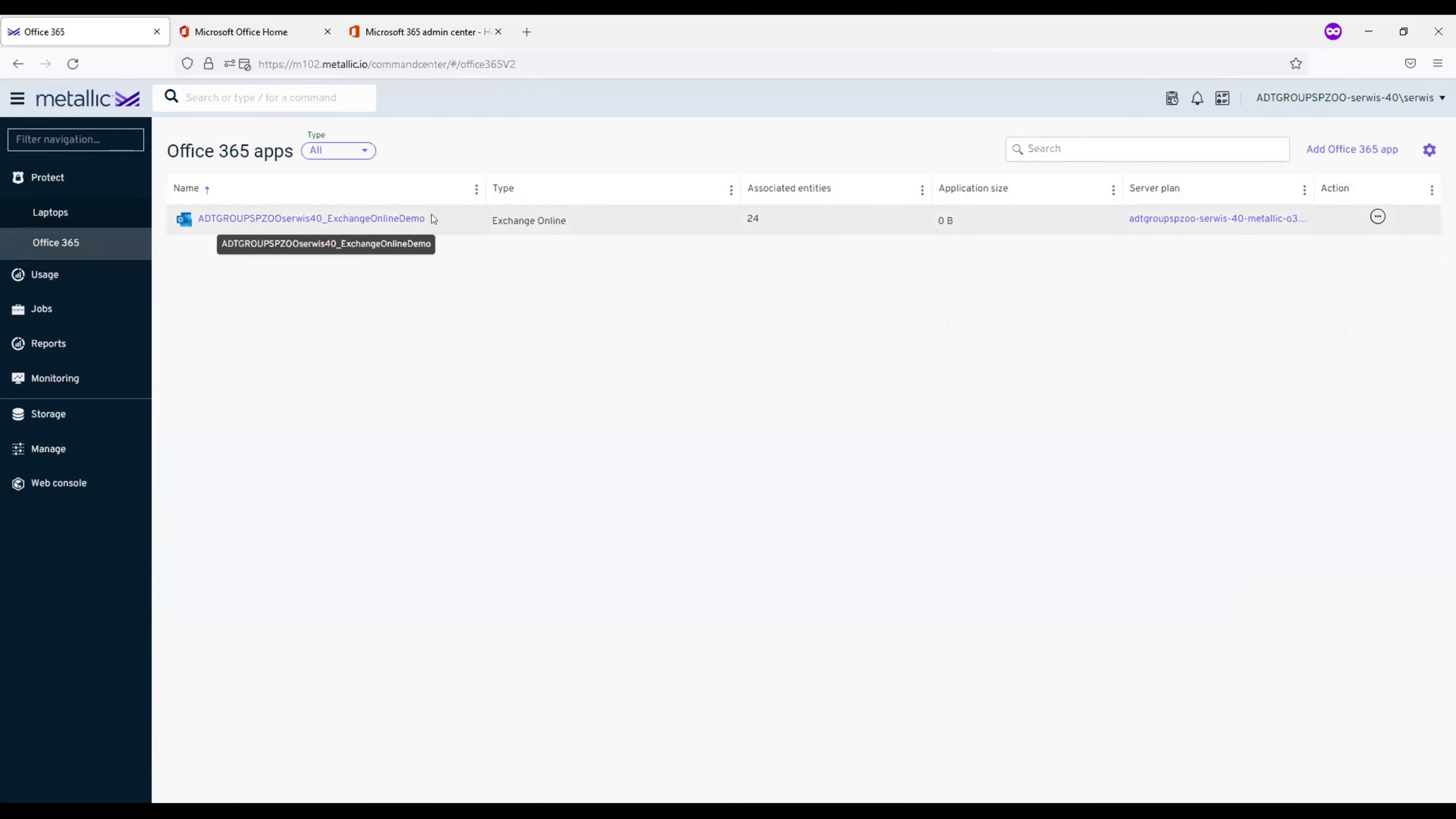
{"action": "left_click", "coordinate": [399, 218]}
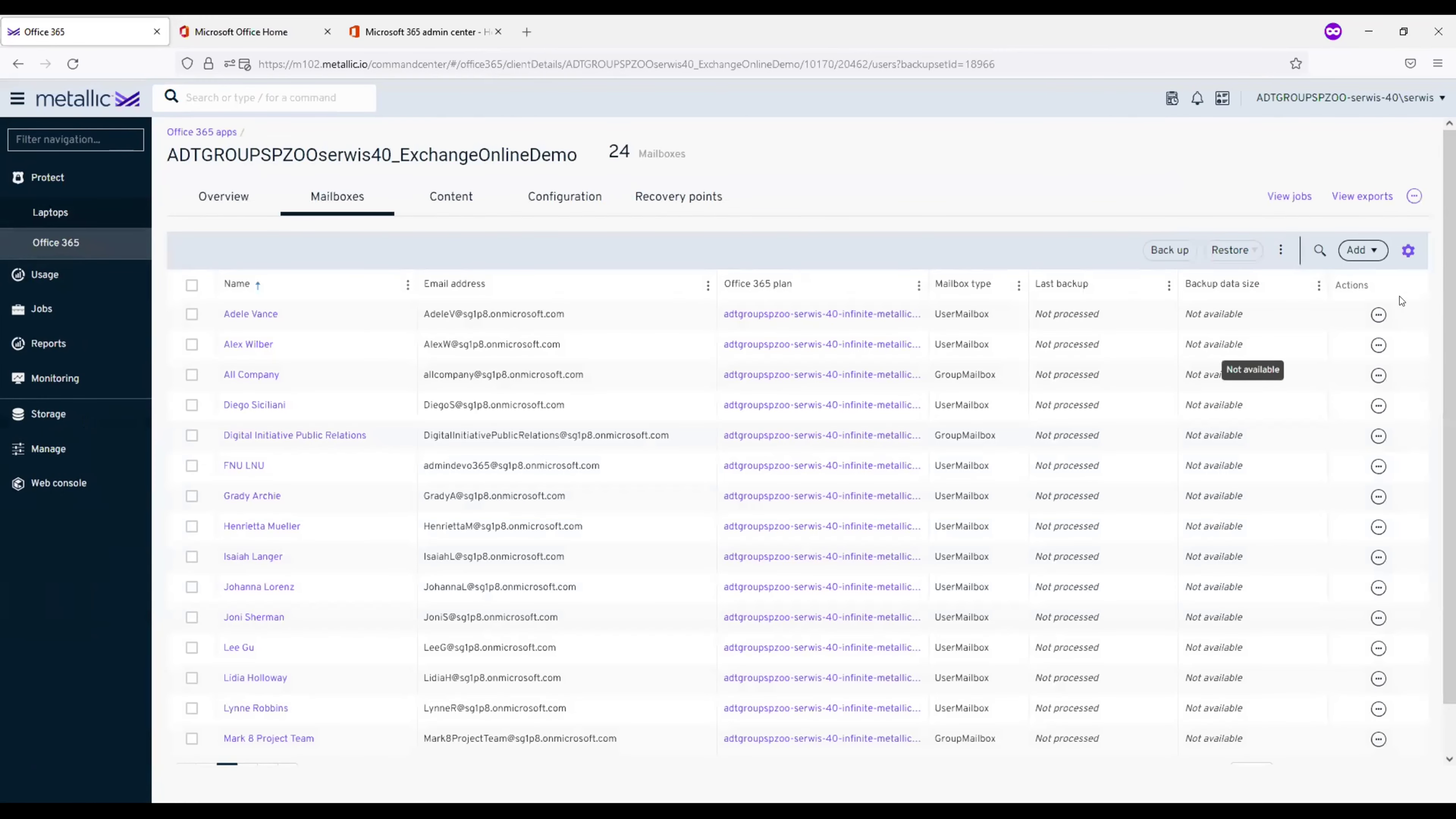
{"action": "left_click", "coordinate": [1378, 314]}
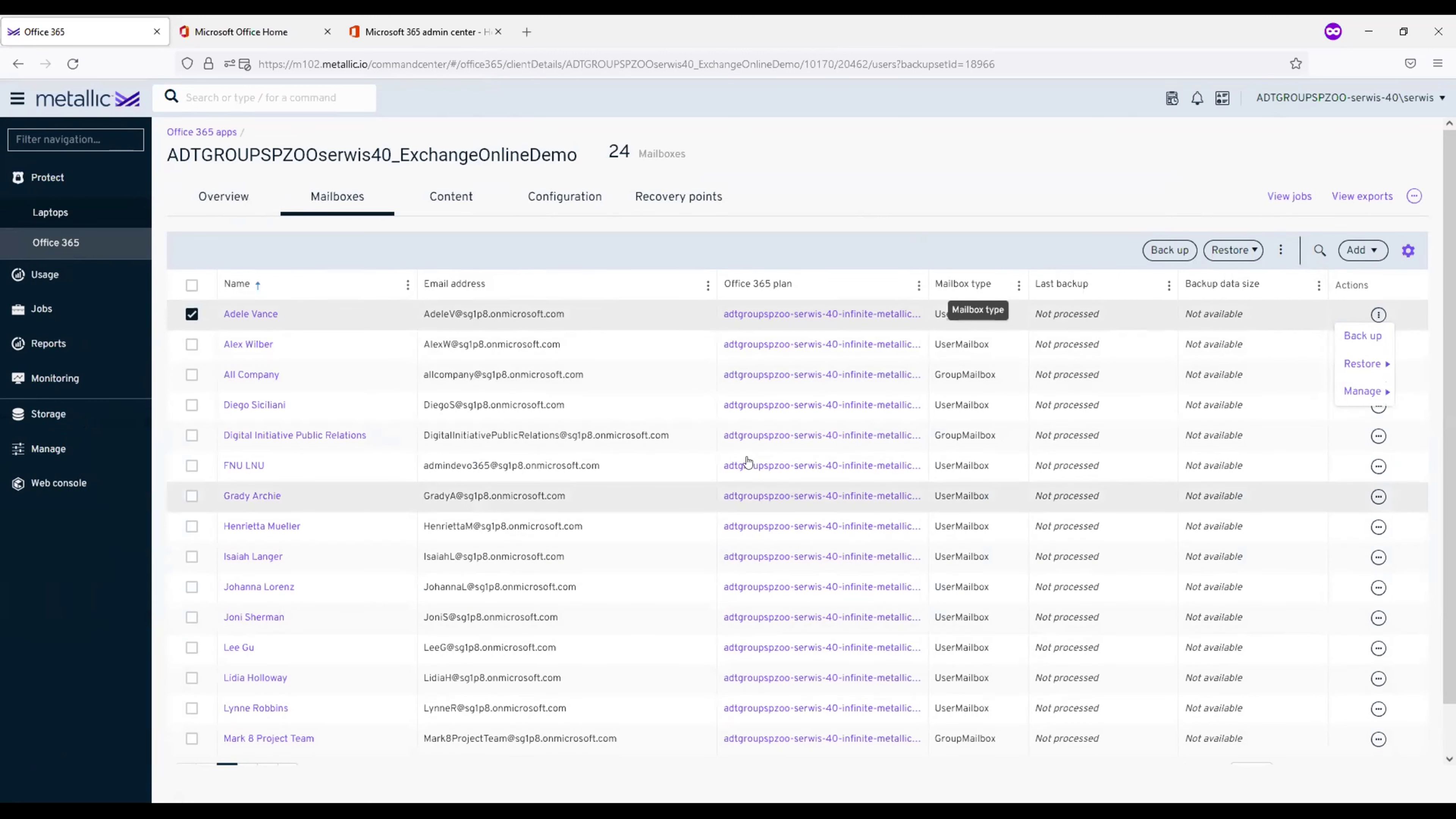
{"action": "left_click", "coordinate": [189, 200]}
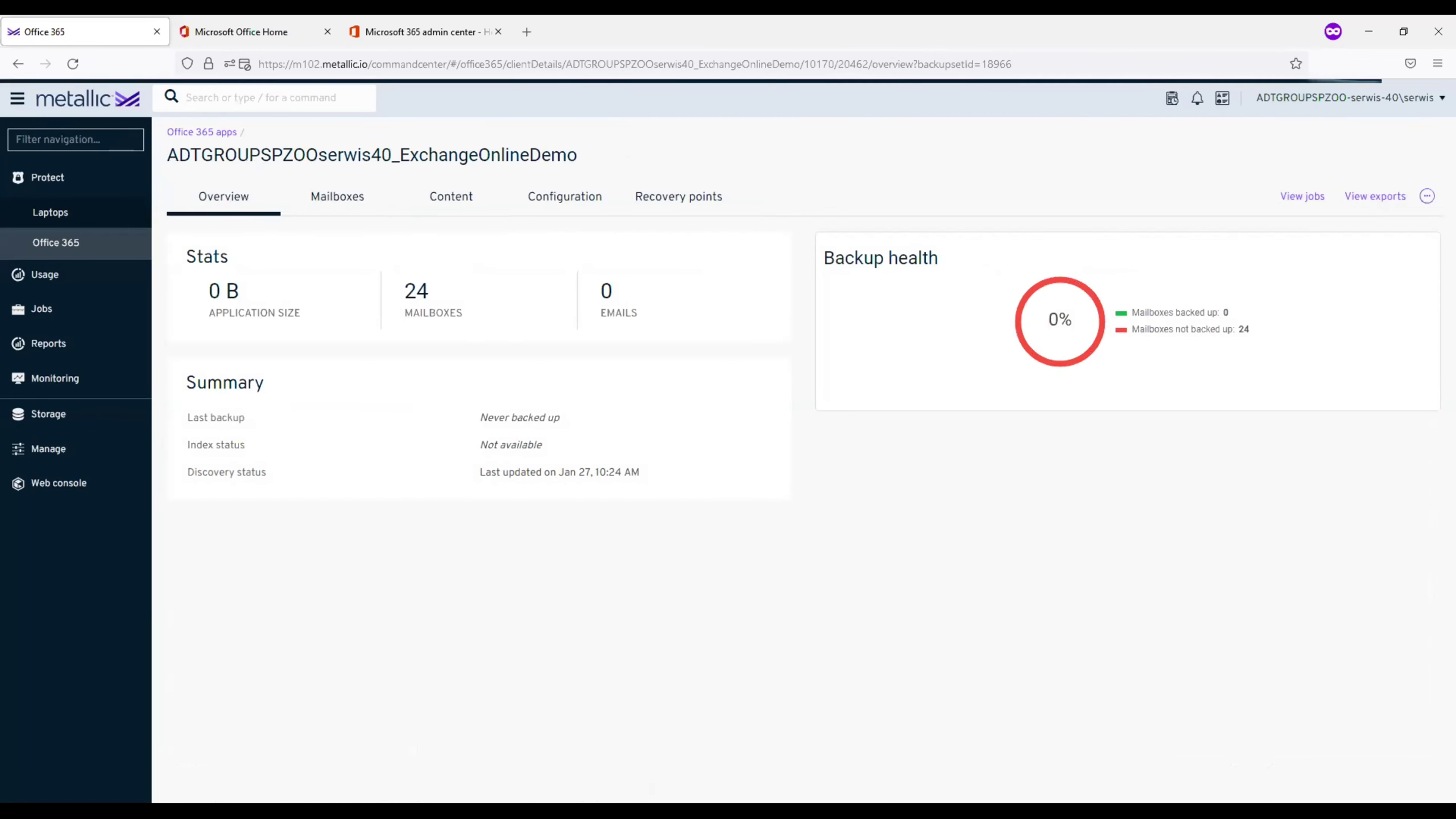
{"action": "left_click", "coordinate": [1427, 197]}
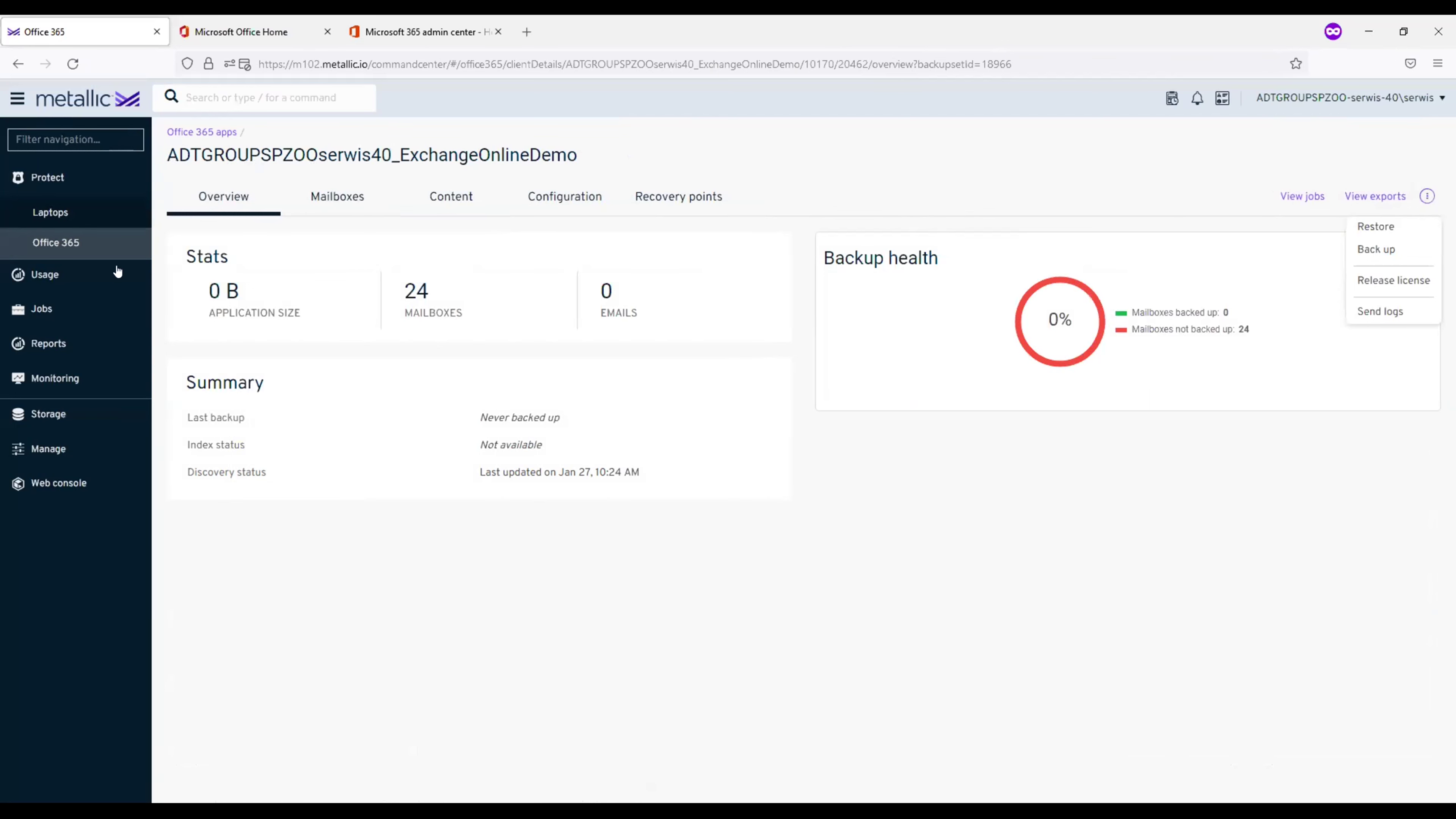
- Start a backup of all mailboxes of the ExchangeOnlineDemo app from the list of Office 365 apps
{"action": "left_click", "coordinate": [117, 244]}
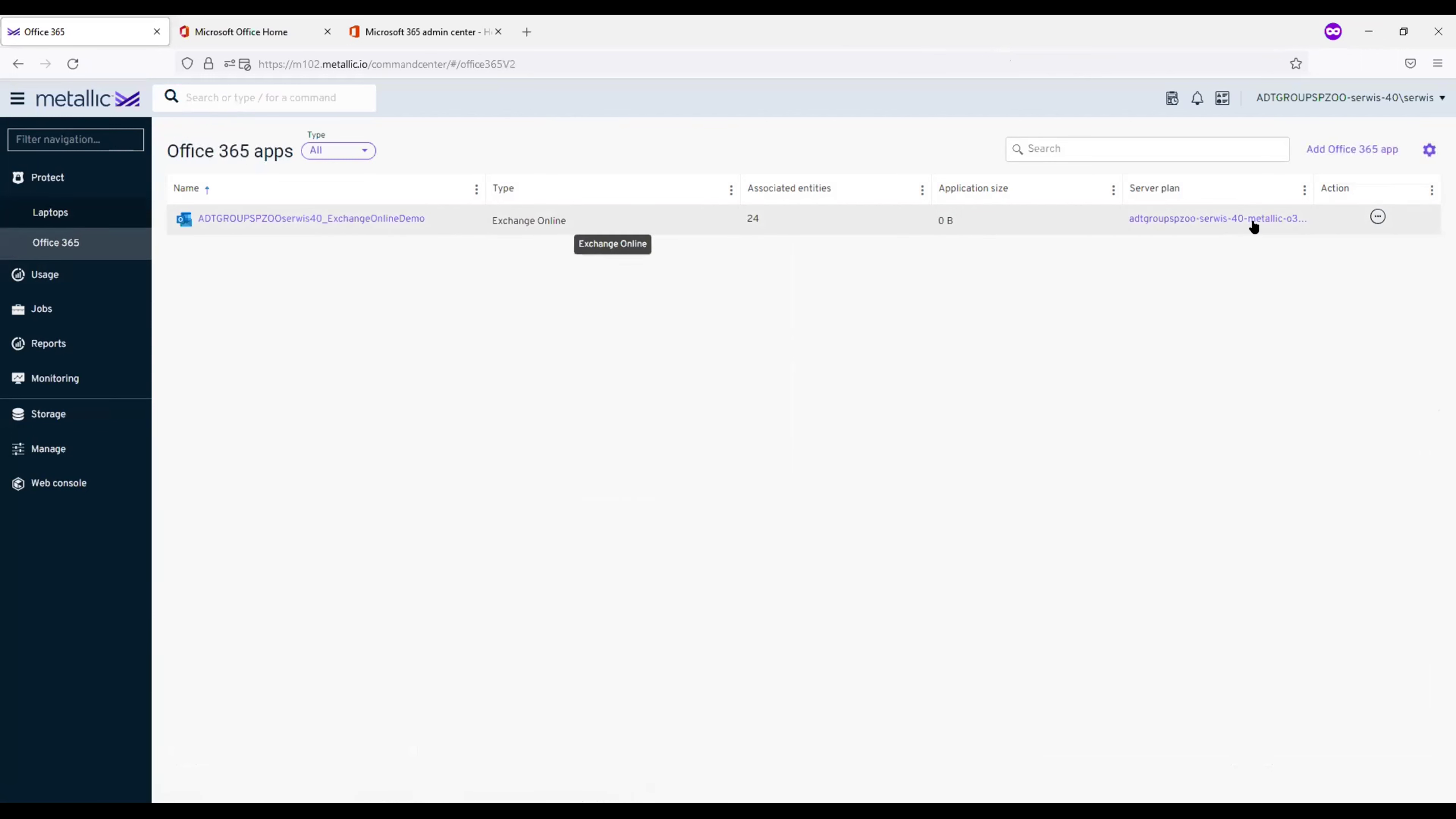
{"action": "left_click", "coordinate": [1376, 218]}
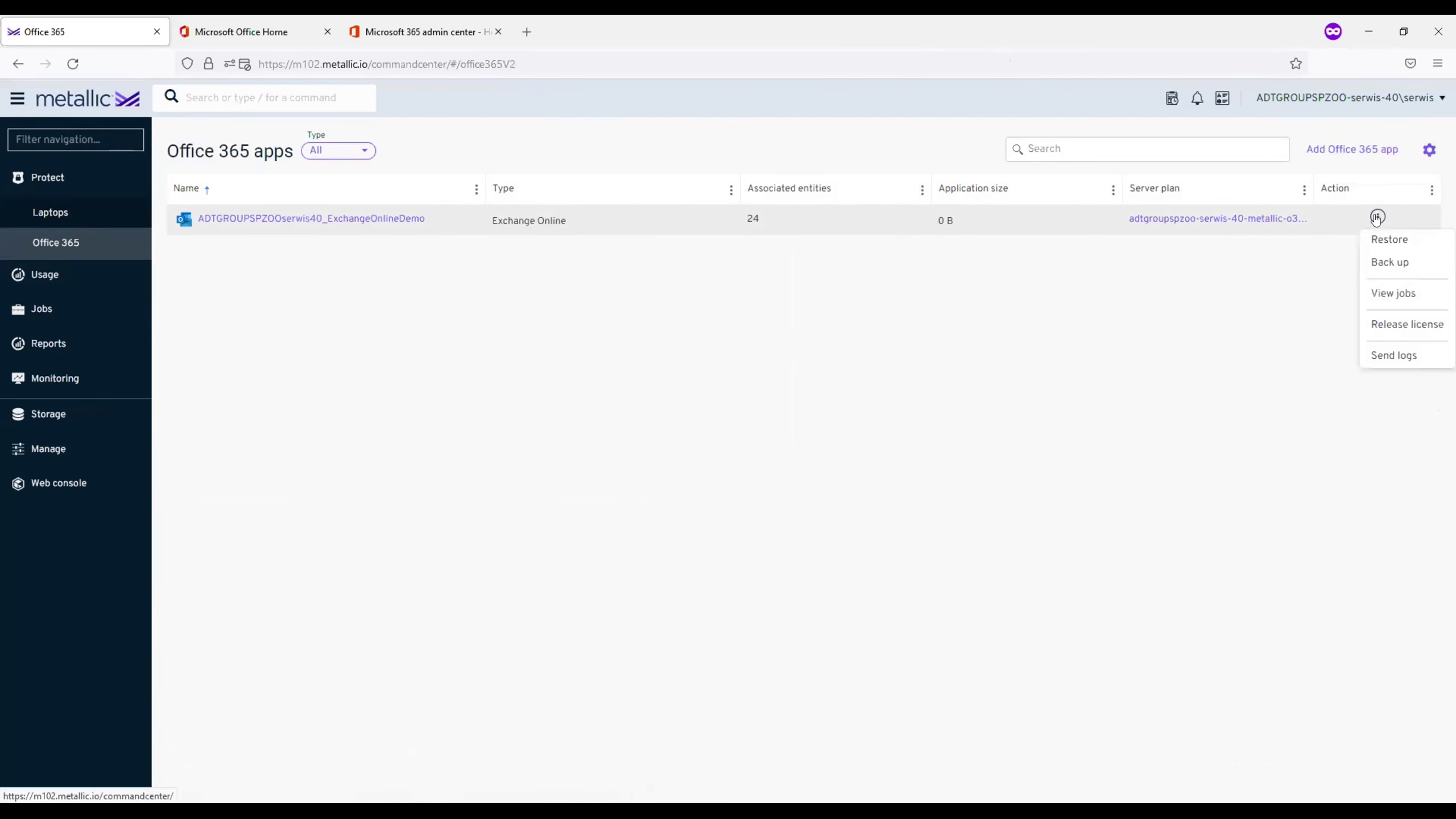
{"action": "left_click", "coordinate": [1399, 267]}
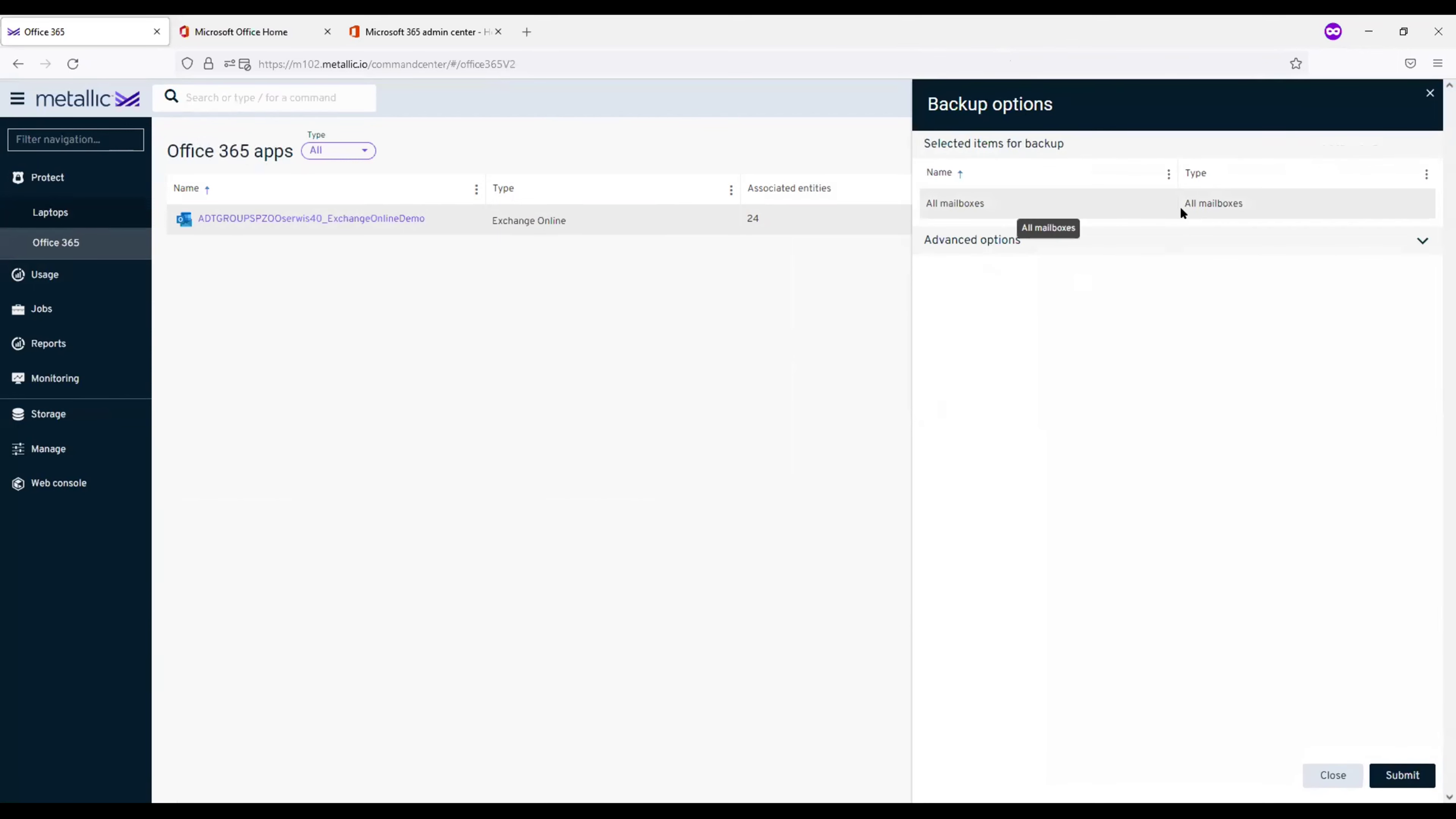
{"action": "left_click", "coordinate": [1404, 774]}
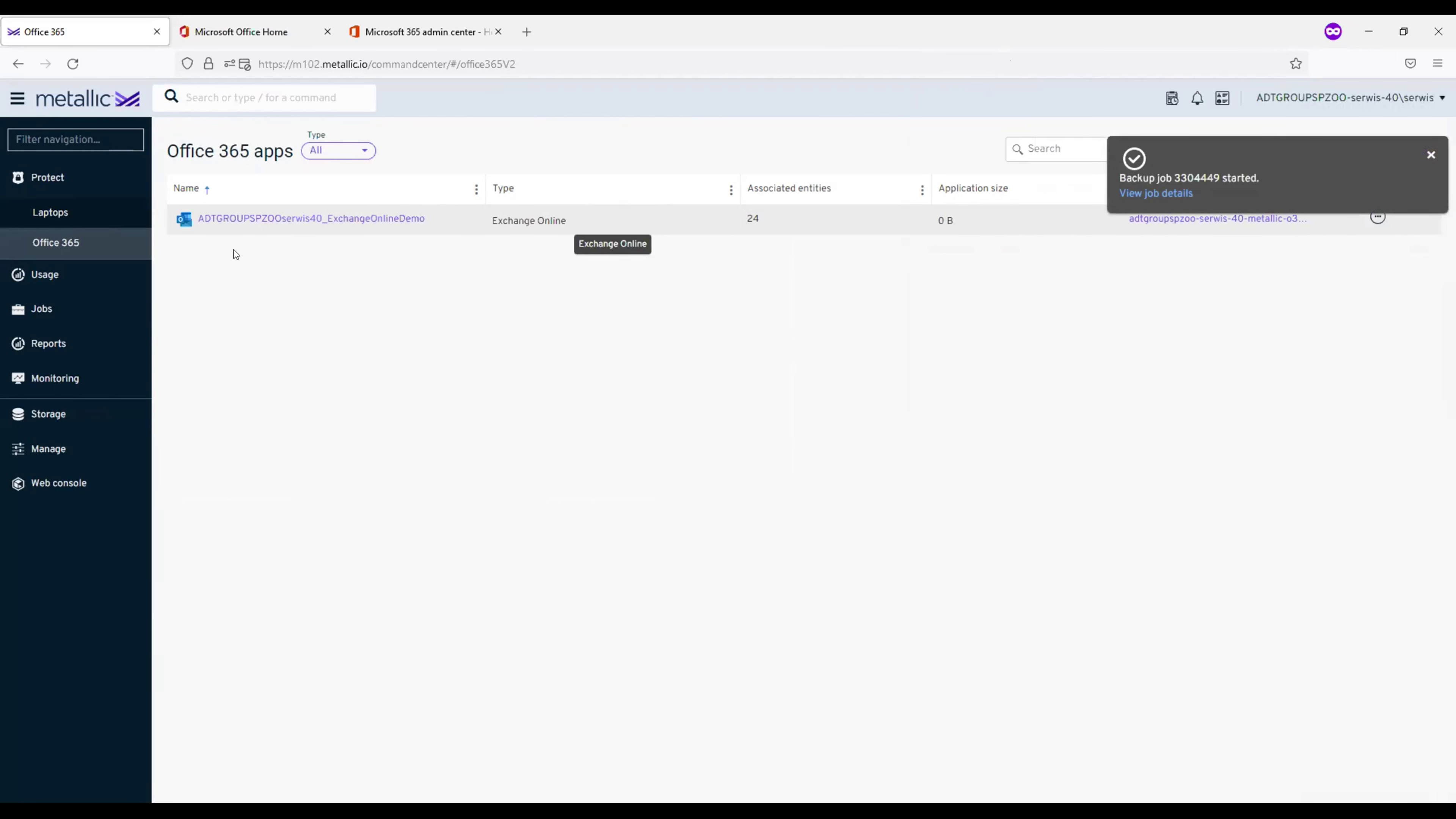
{"action": "left_click", "coordinate": [1431, 154]}
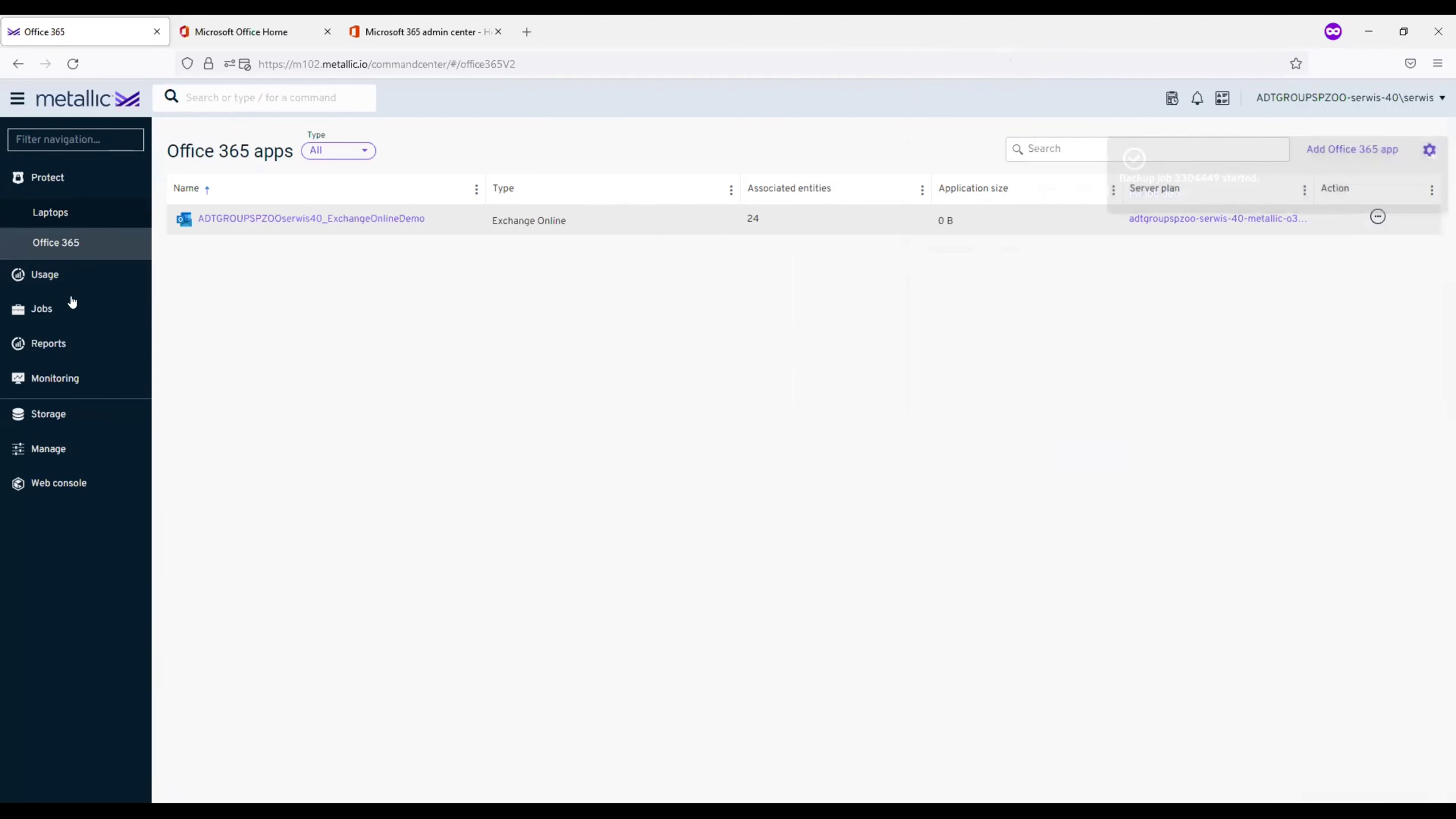
- Open the full details of the active Exchange mailbox backup job and view its selected items
{"action": "left_click", "coordinate": [82, 303]}
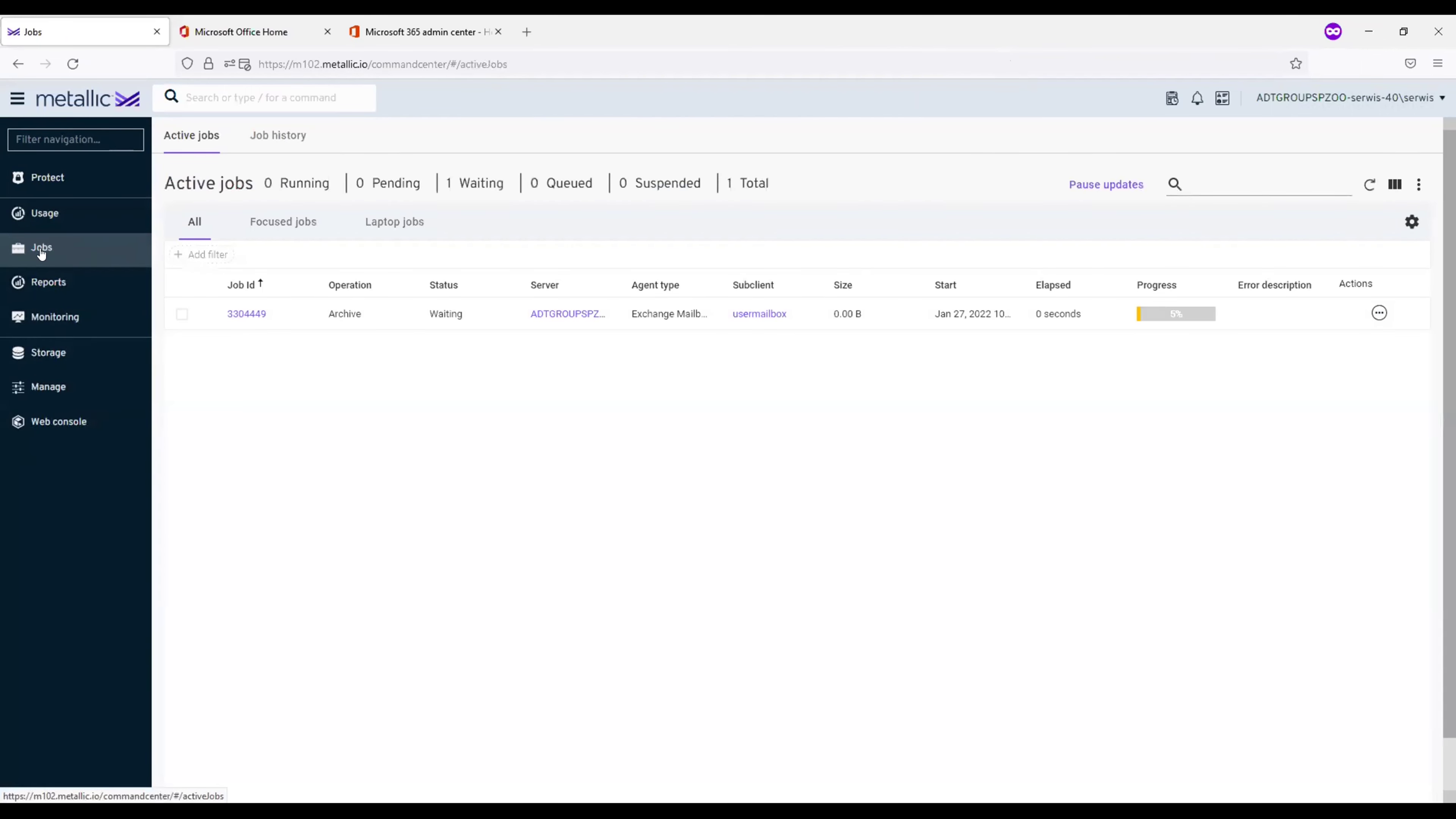
{"action": "left_click", "coordinate": [259, 314]}
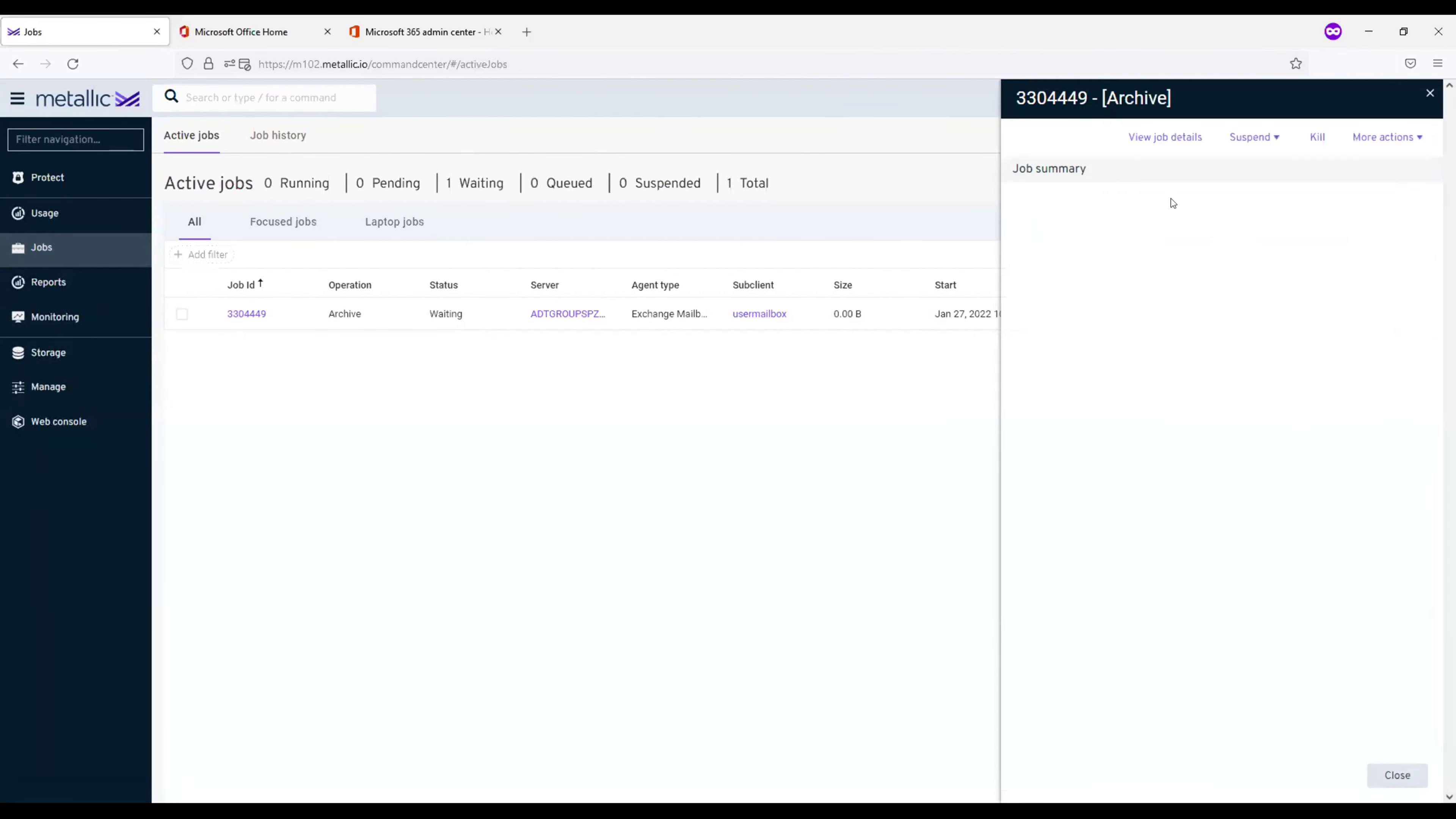
{"action": "left_click", "coordinate": [1144, 138]}
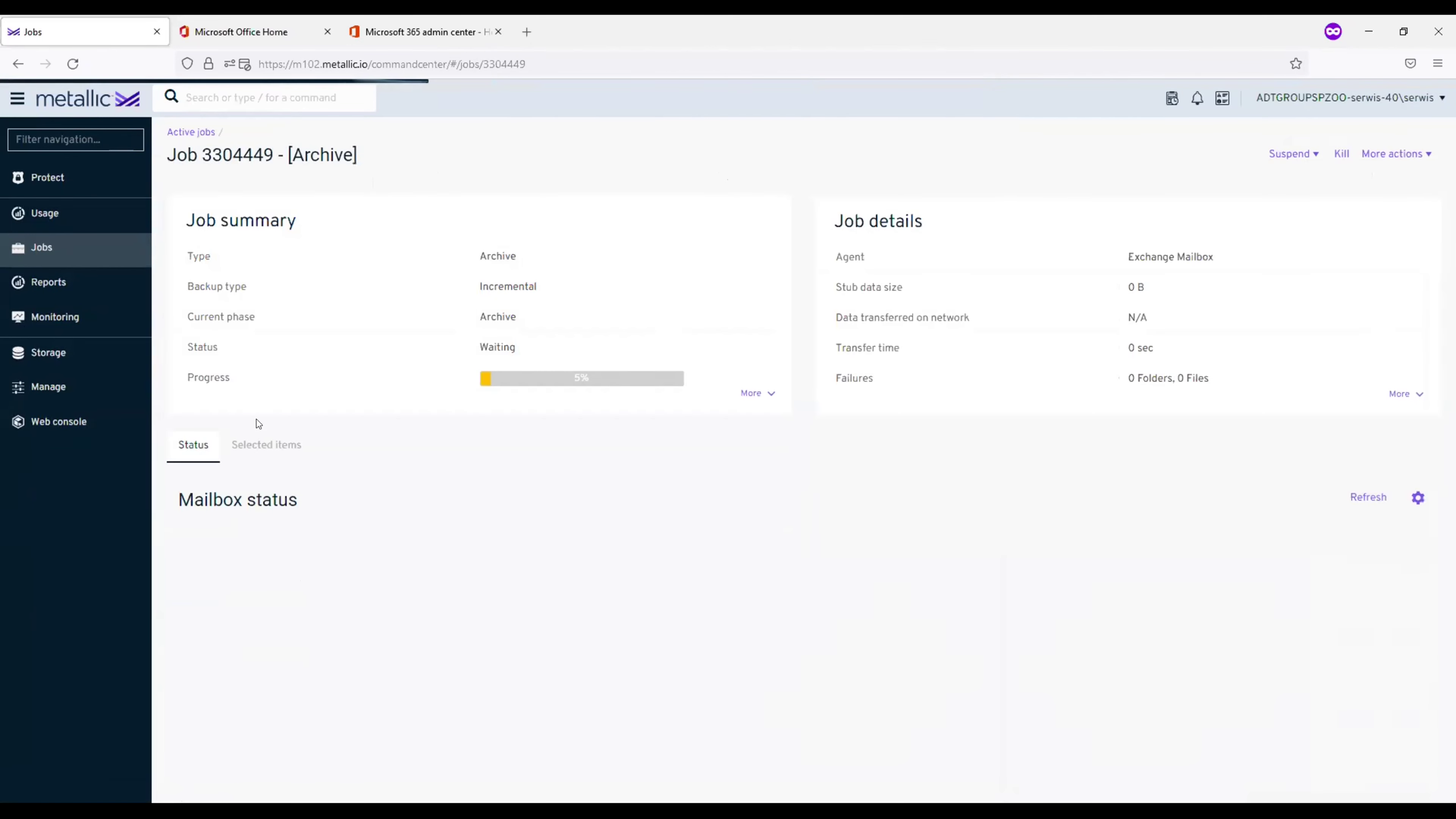
{"action": "left_click", "coordinate": [267, 444]}
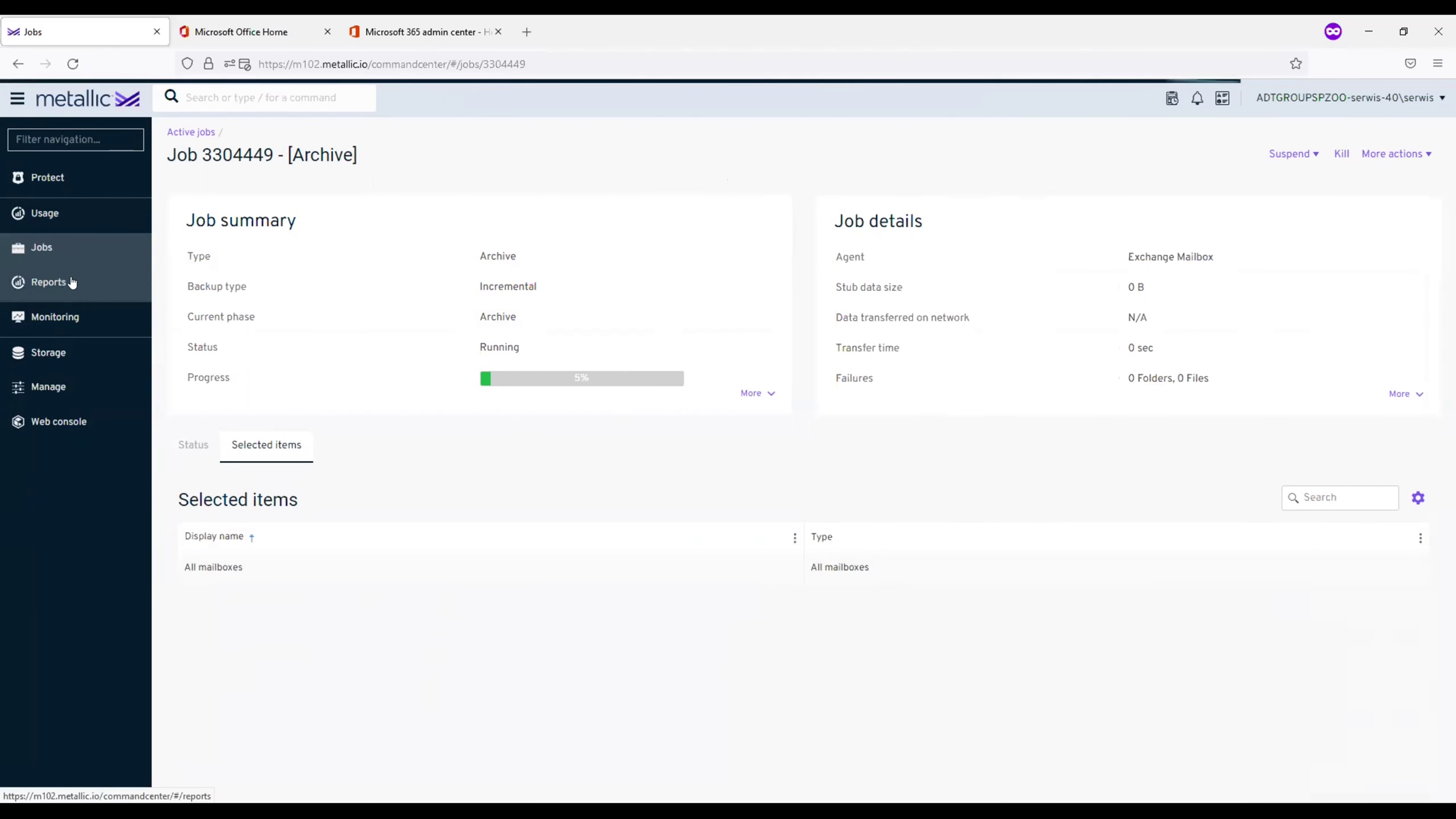
- Return to the Office 365 apps and examine the app types that can be added, leaving without adding one
{"action": "left_click", "coordinate": [83, 193]}
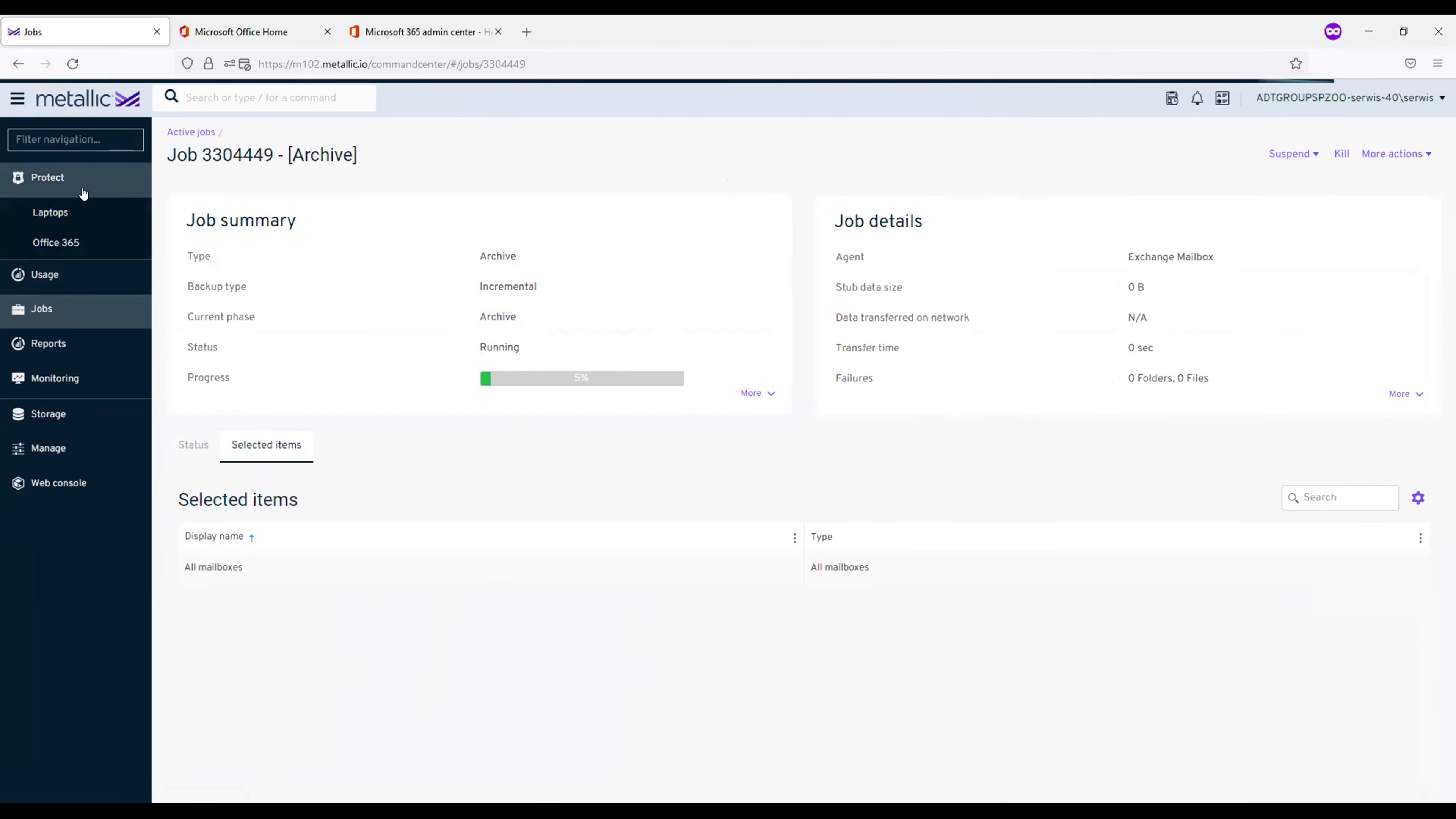
{"action": "left_click", "coordinate": [101, 244]}
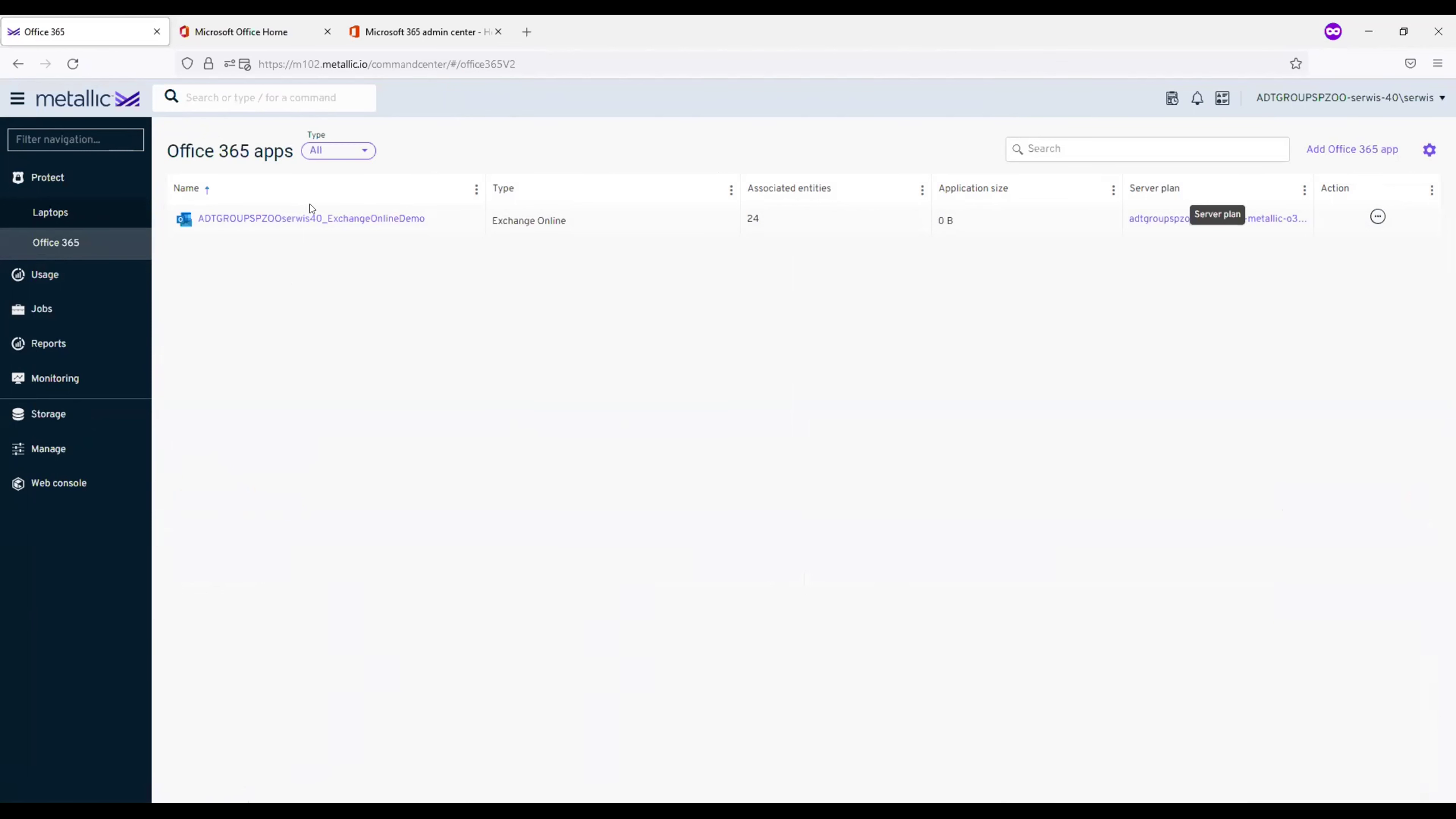
{"action": "left_click", "coordinate": [1350, 150]}
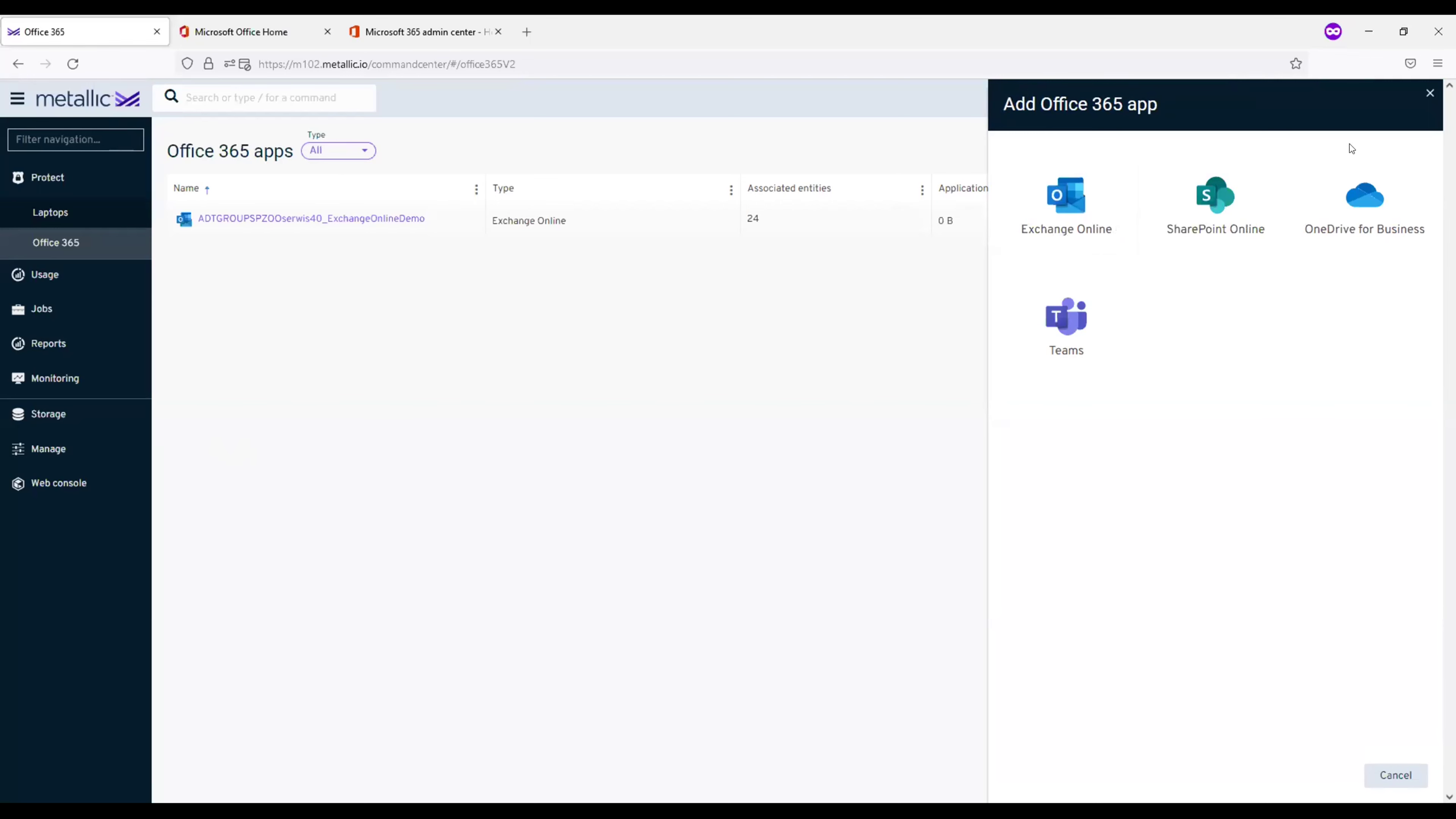
{"action": "left_click", "coordinate": [1429, 93]}
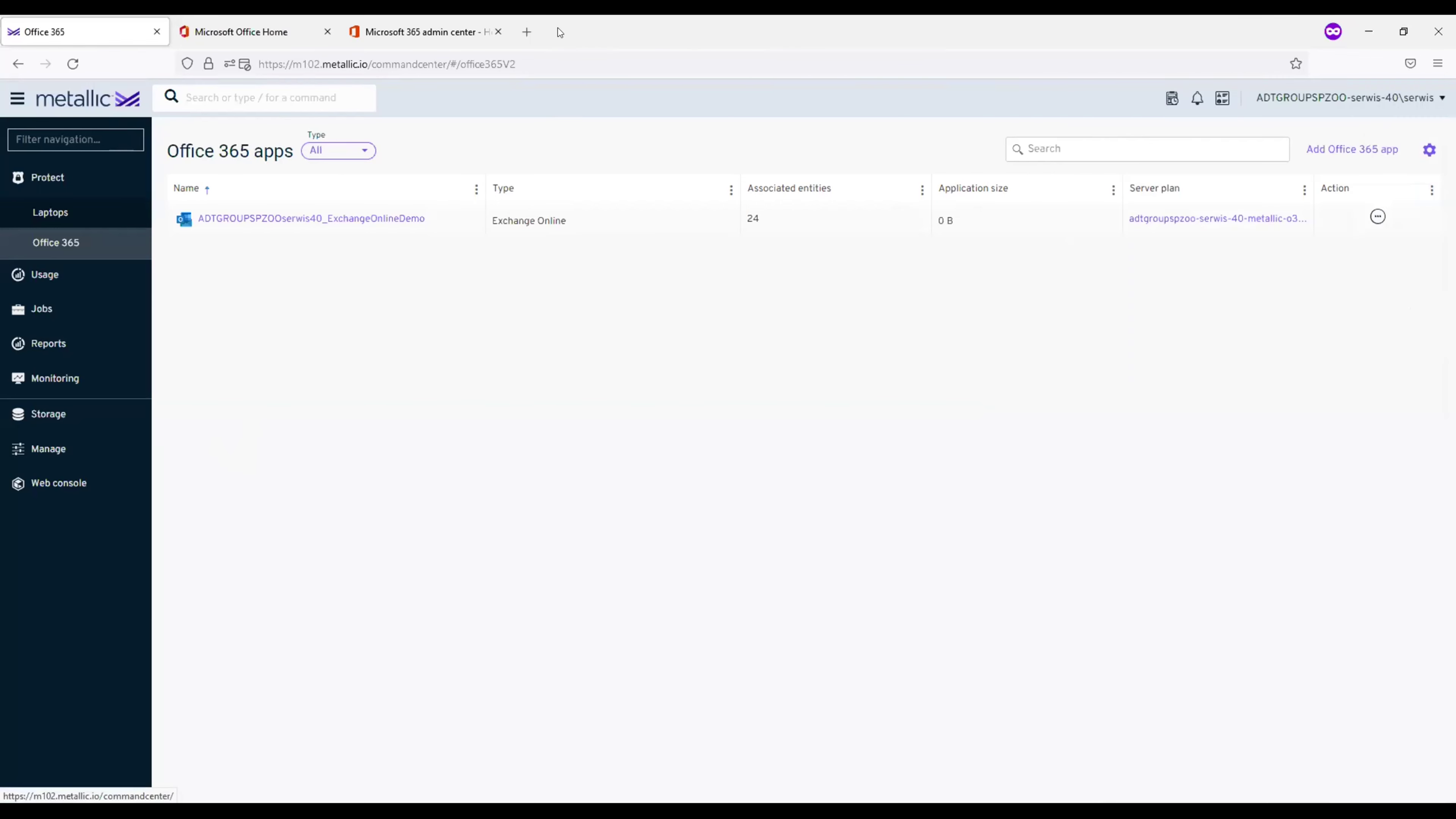
- Go to the Metallic hub at m102.metallic.io and start a new OneDrive configuration with storage in the Netherlands region
{"action": "left_click_drag", "start_coordinate": [369, 64], "coordinate": [808, 69]}
{"action": "key", "text": "BackSpace"}
{"action": "key", "text": "Return"}
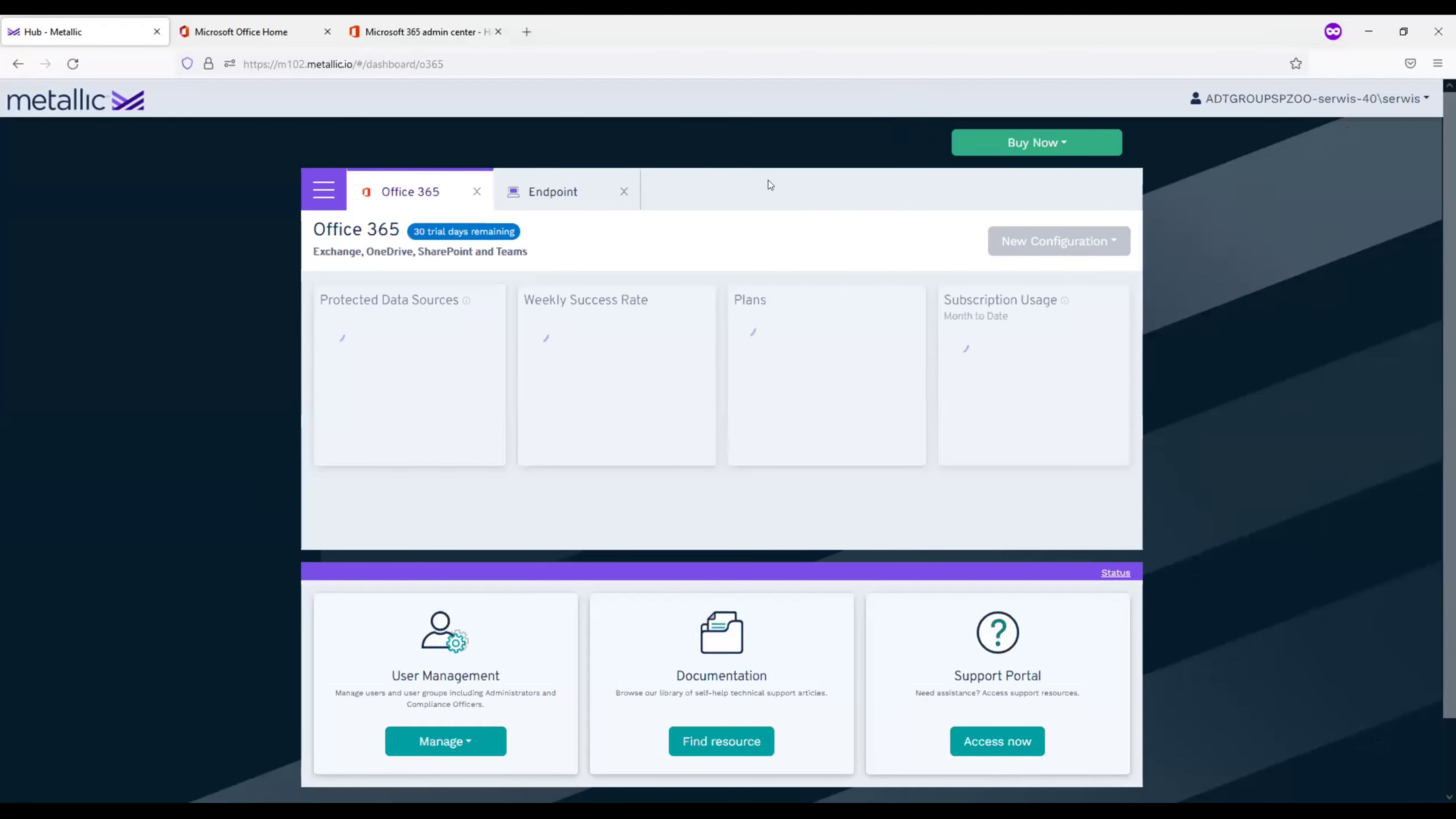
{"action": "left_click", "coordinate": [1024, 243]}
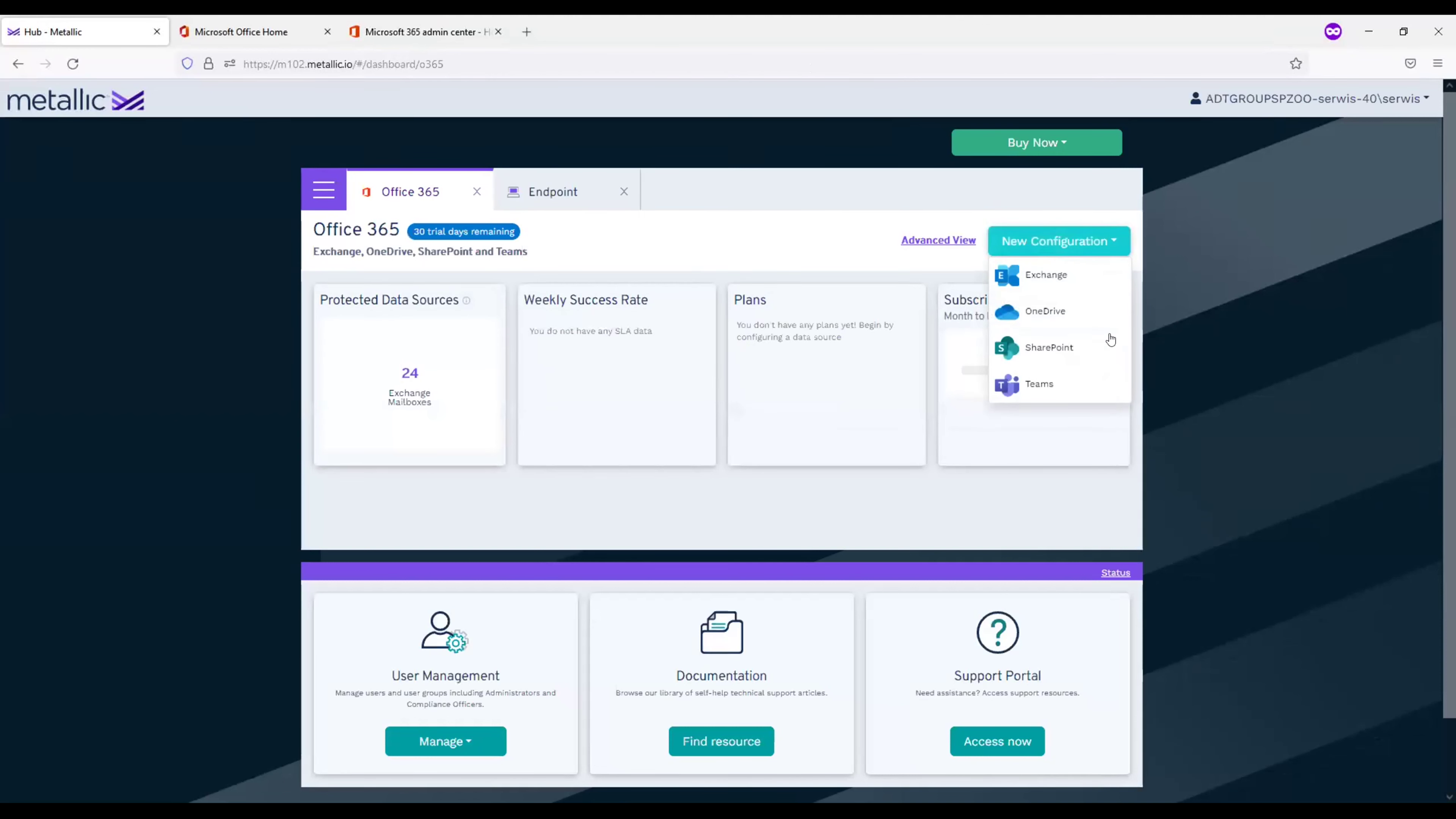
{"action": "left_click", "coordinate": [1074, 321]}
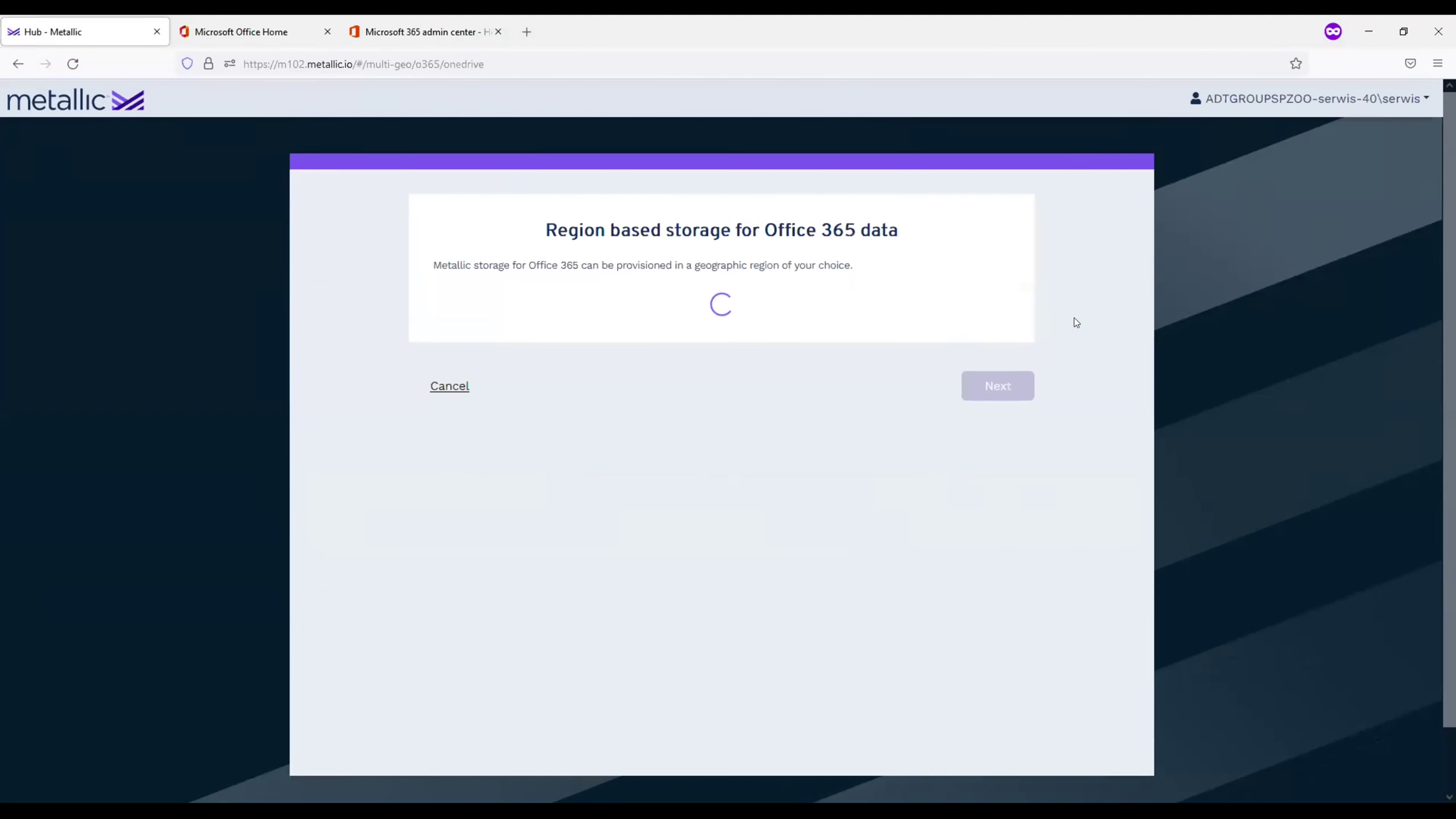
{"action": "left_click", "coordinate": [765, 305]}
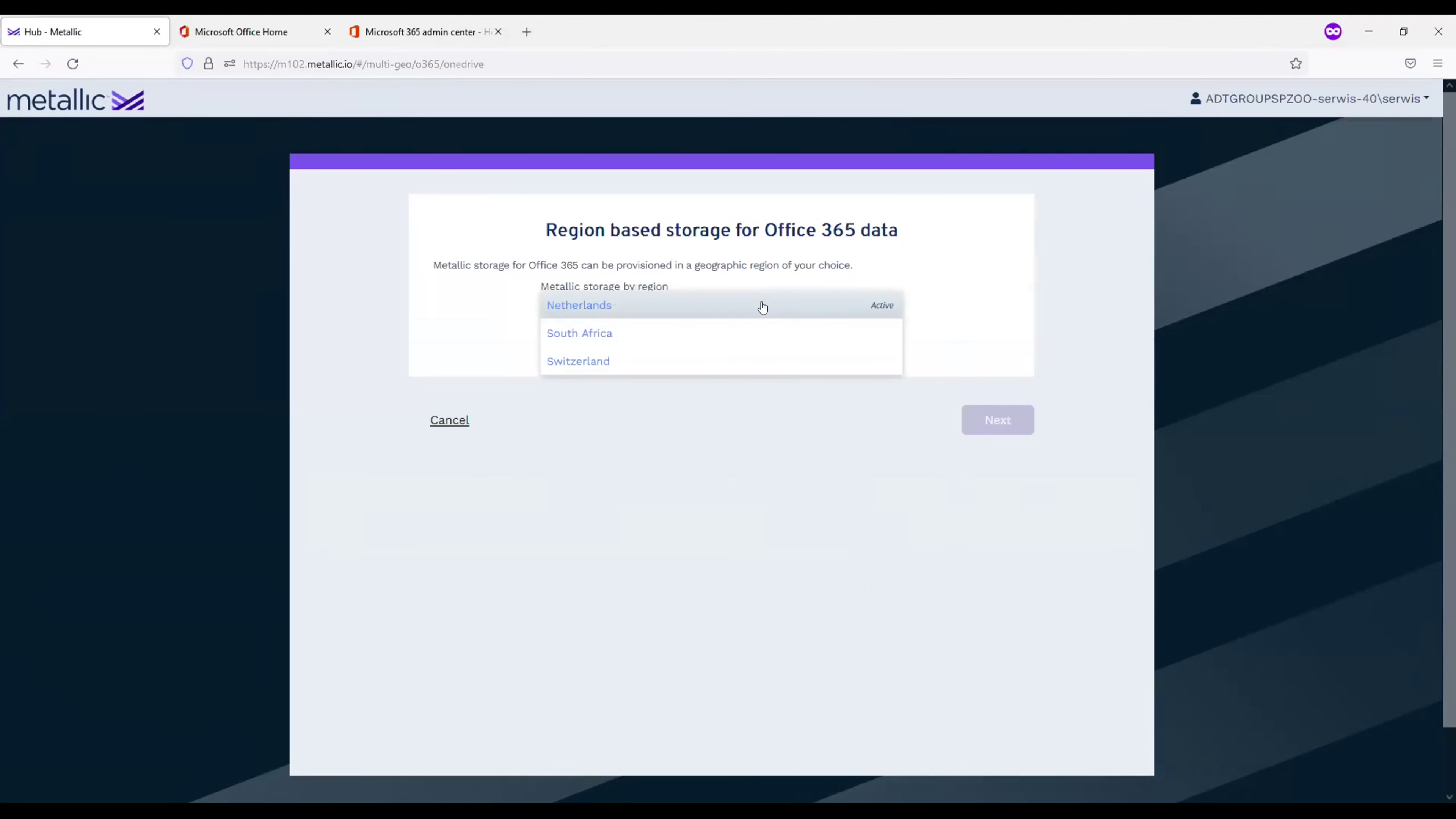
{"action": "left_click", "coordinate": [763, 308]}
{"action": "left_click", "coordinate": [1012, 426]}
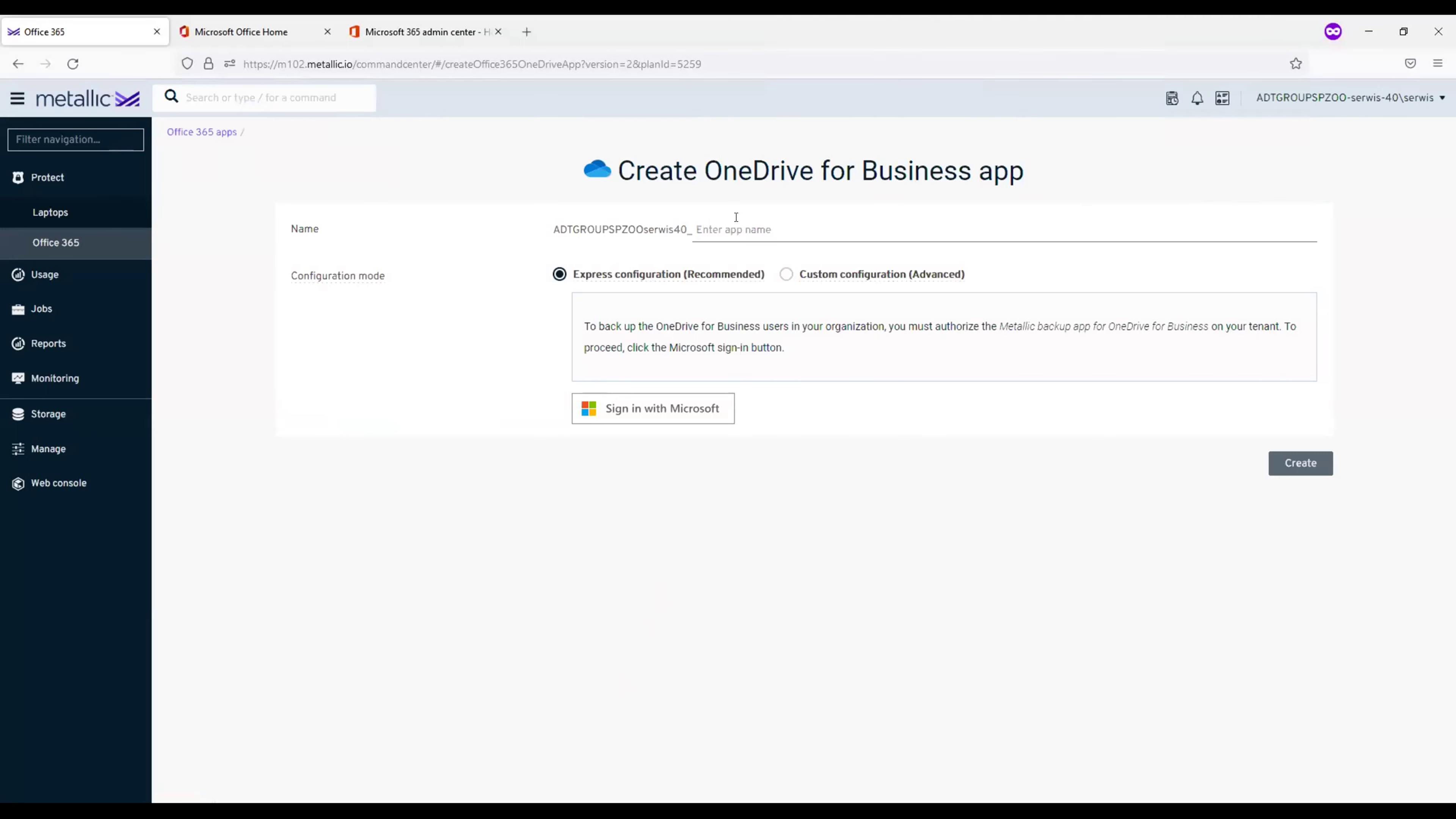
- Name the new app OneDrive and authorize its Azure app with the signed-in Microsoft account, skipping the account protection setup and accepting the requested permissions
{"action": "type", "text": "OneDrive"}
{"action": "left_click", "coordinate": [682, 407]}
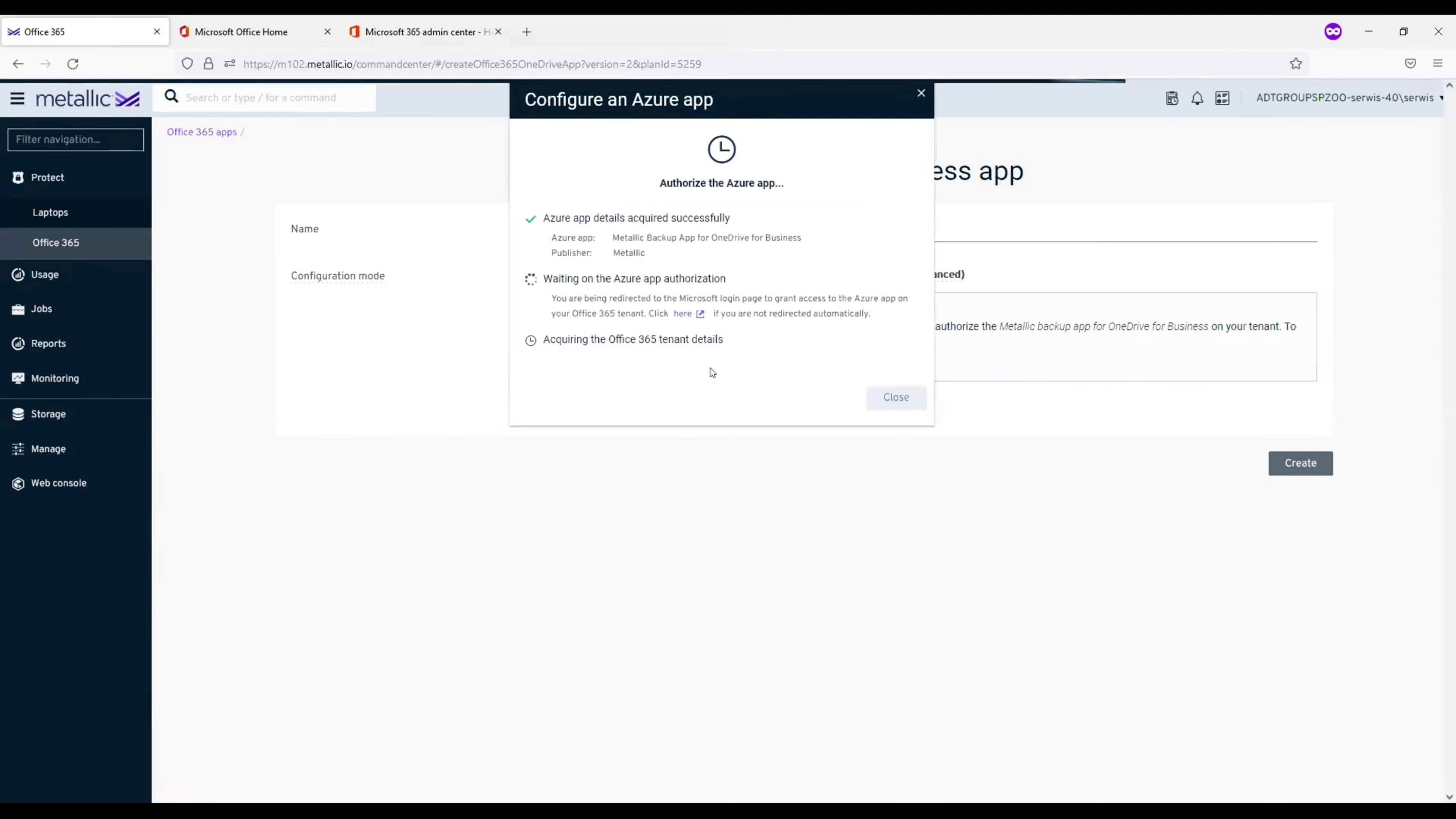
{"action": "left_click", "coordinate": [682, 312]}
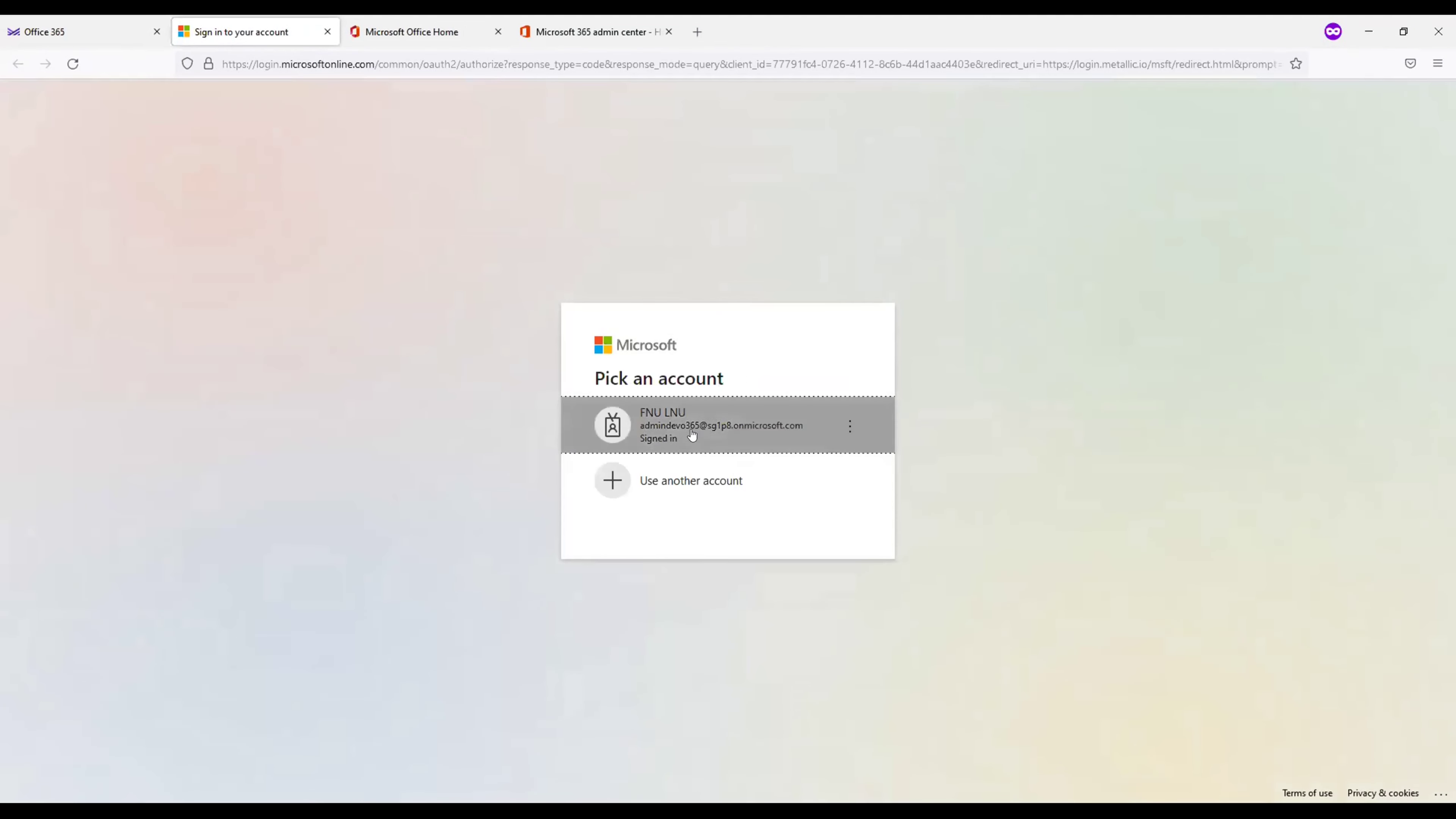
{"action": "left_click", "coordinate": [692, 435]}
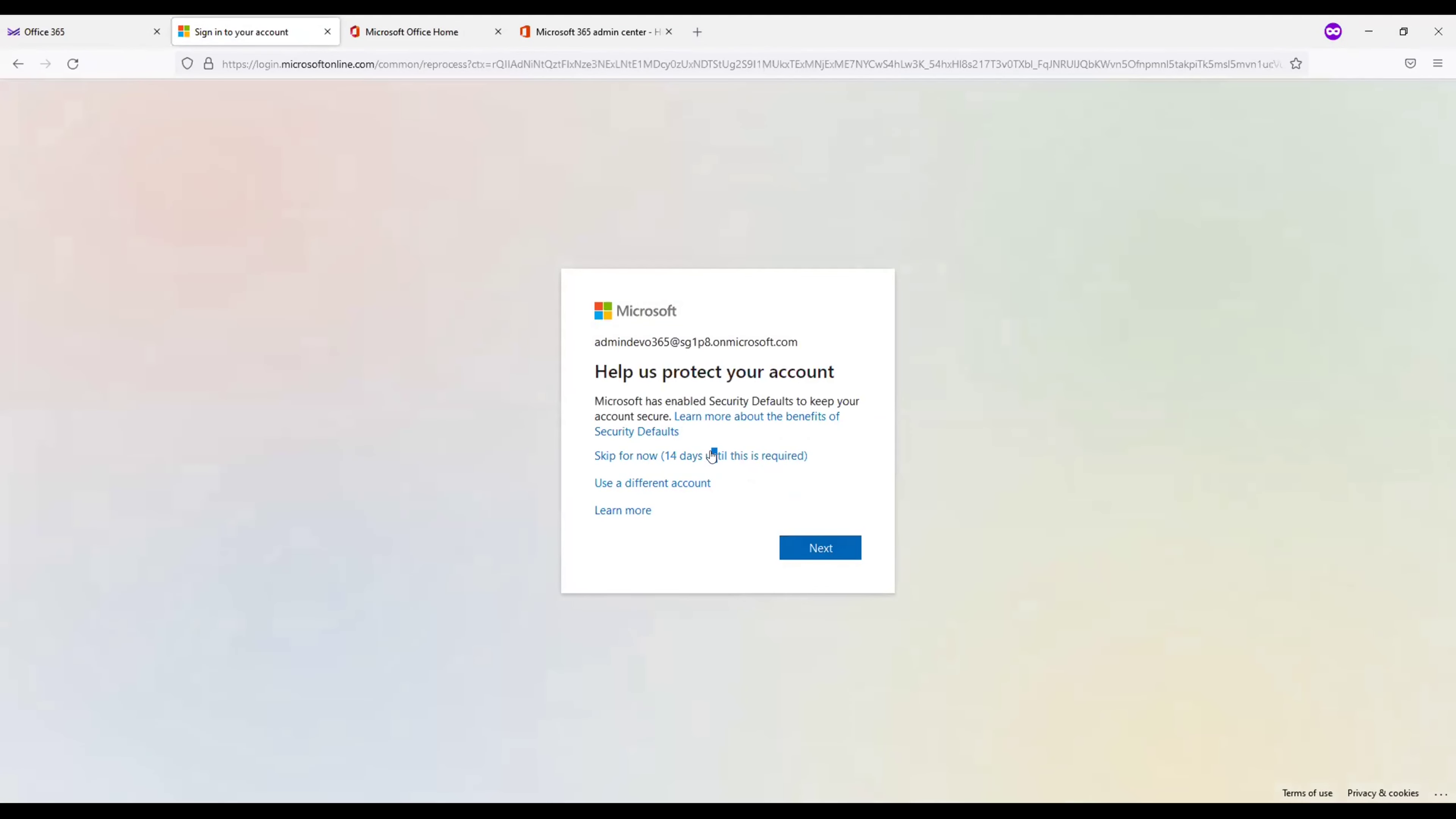
{"action": "left_click", "coordinate": [712, 455]}
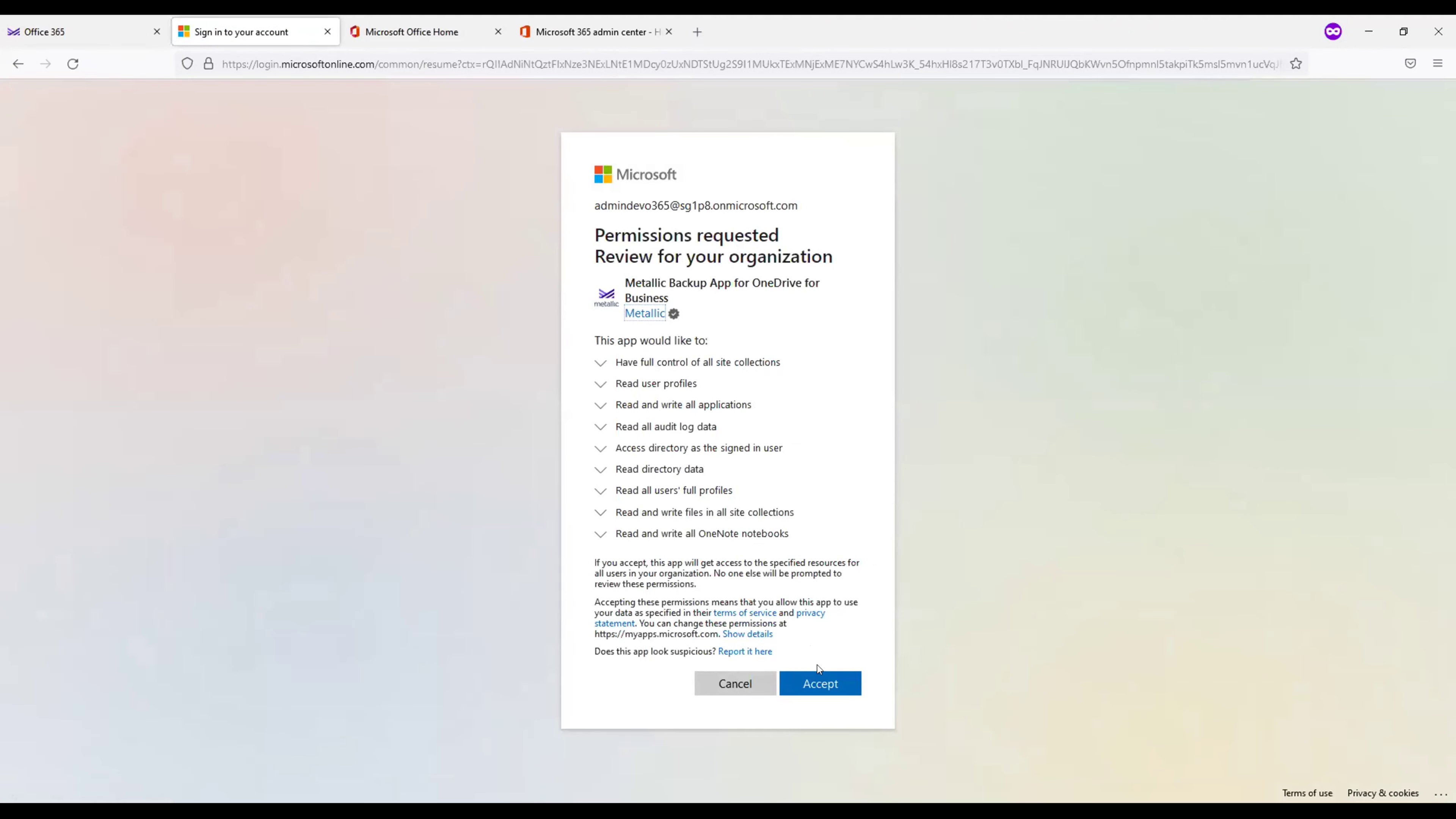
{"action": "left_click", "coordinate": [824, 693]}
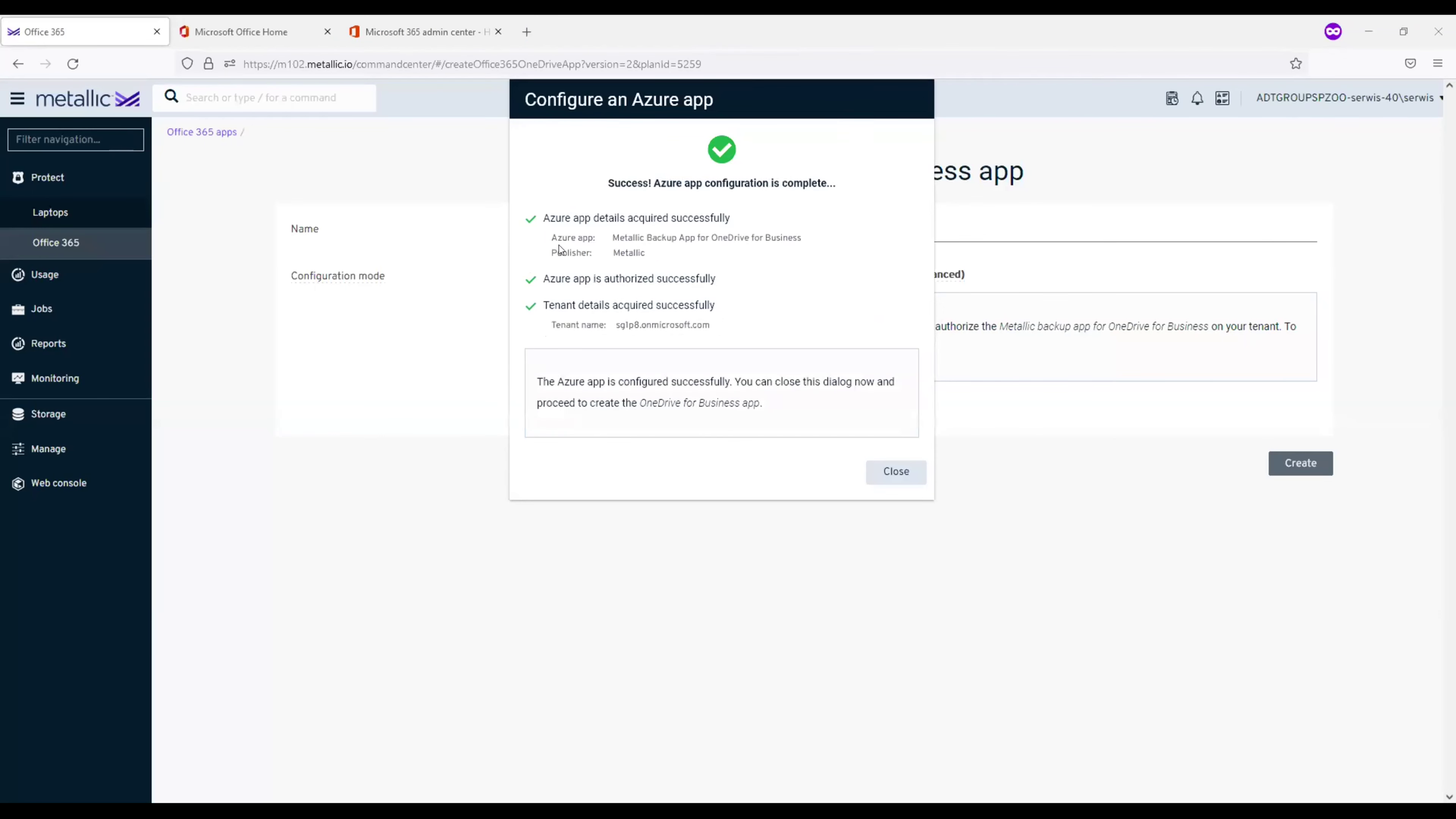
{"action": "left_click", "coordinate": [901, 472]}
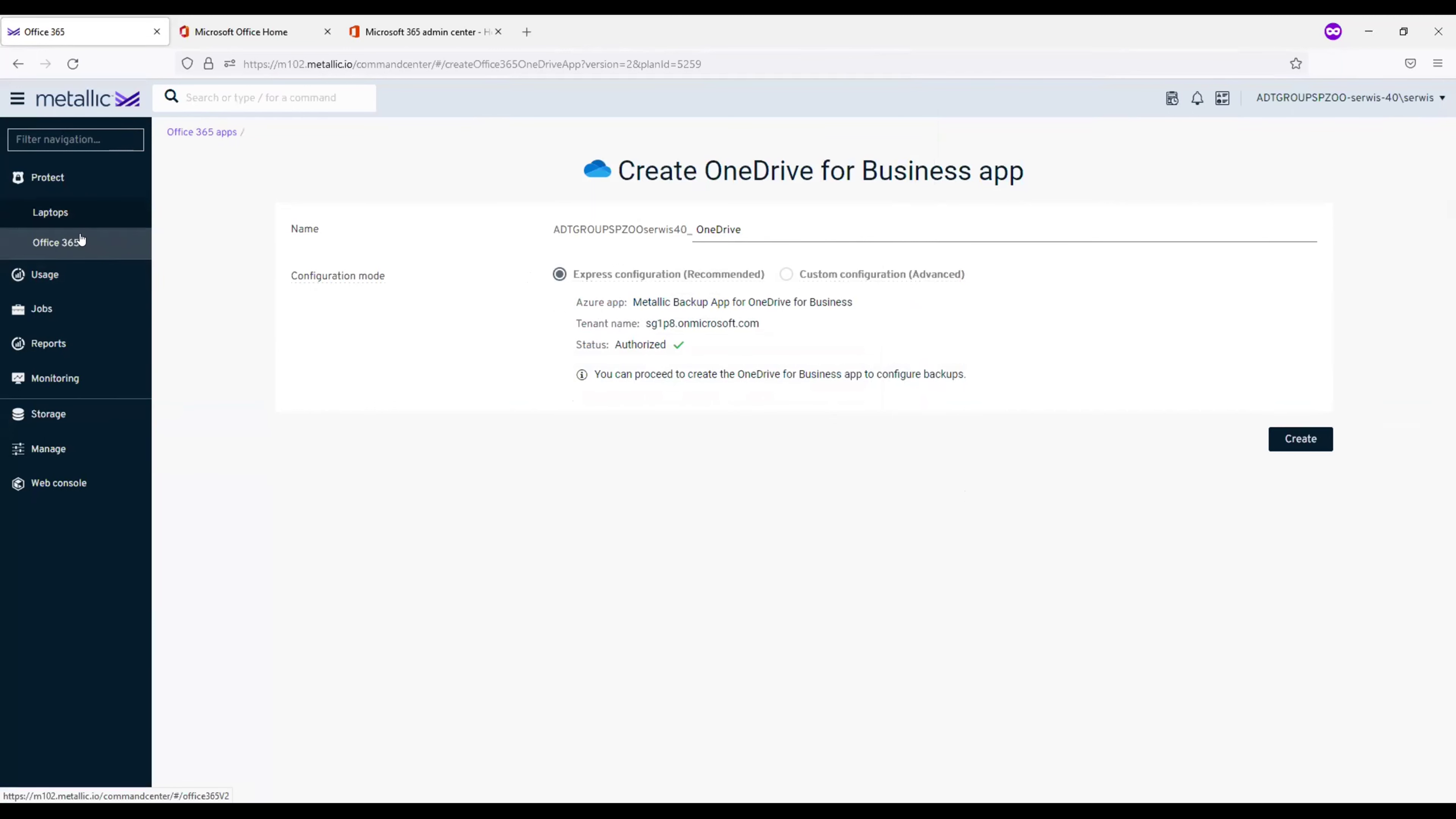
- Start adding a new OneDrive for Business app from the Office 365 apps and name it OneDriveDemo
{"action": "left_click", "coordinate": [59, 244]}
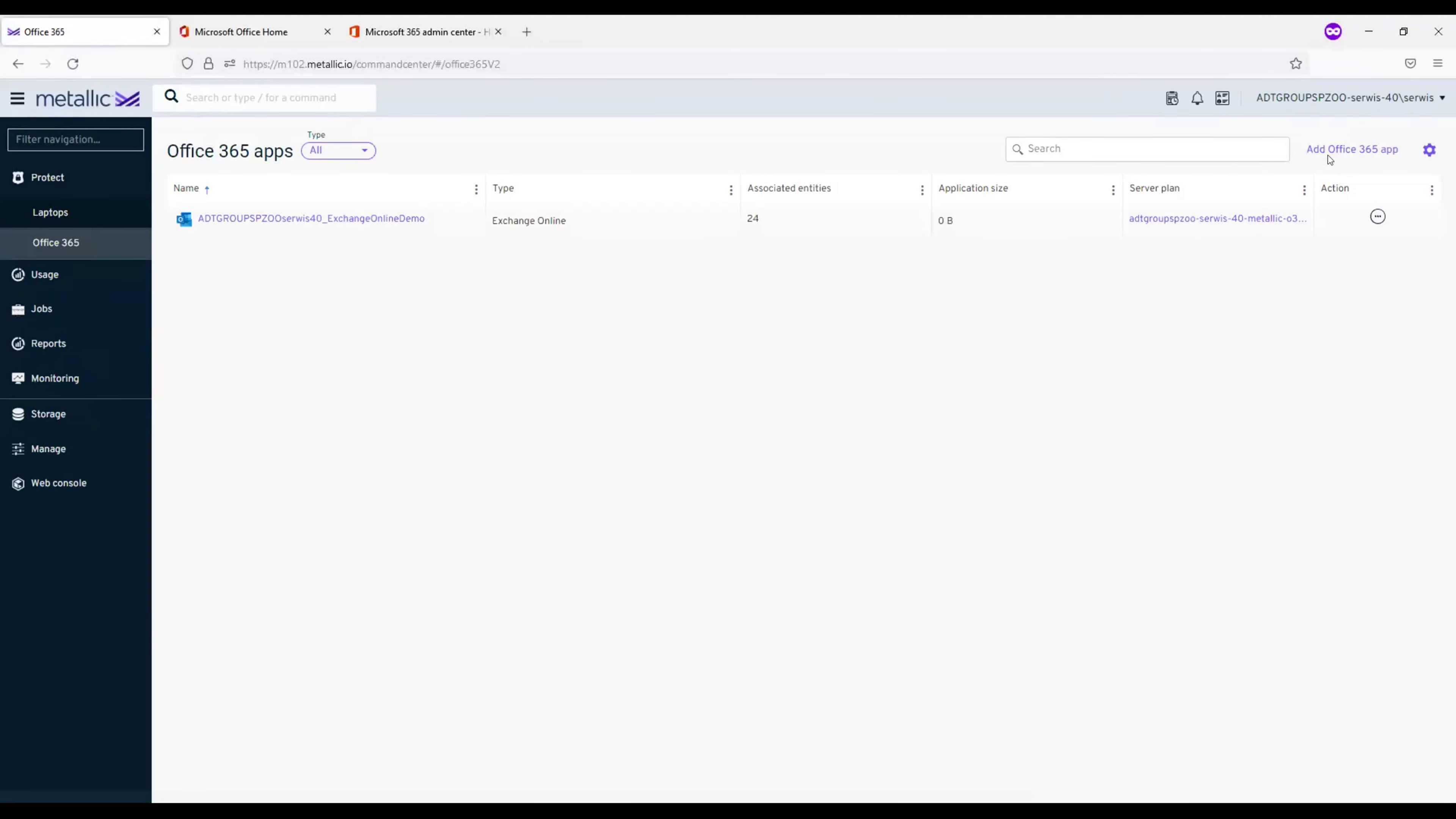
{"action": "left_click", "coordinate": [1337, 148]}
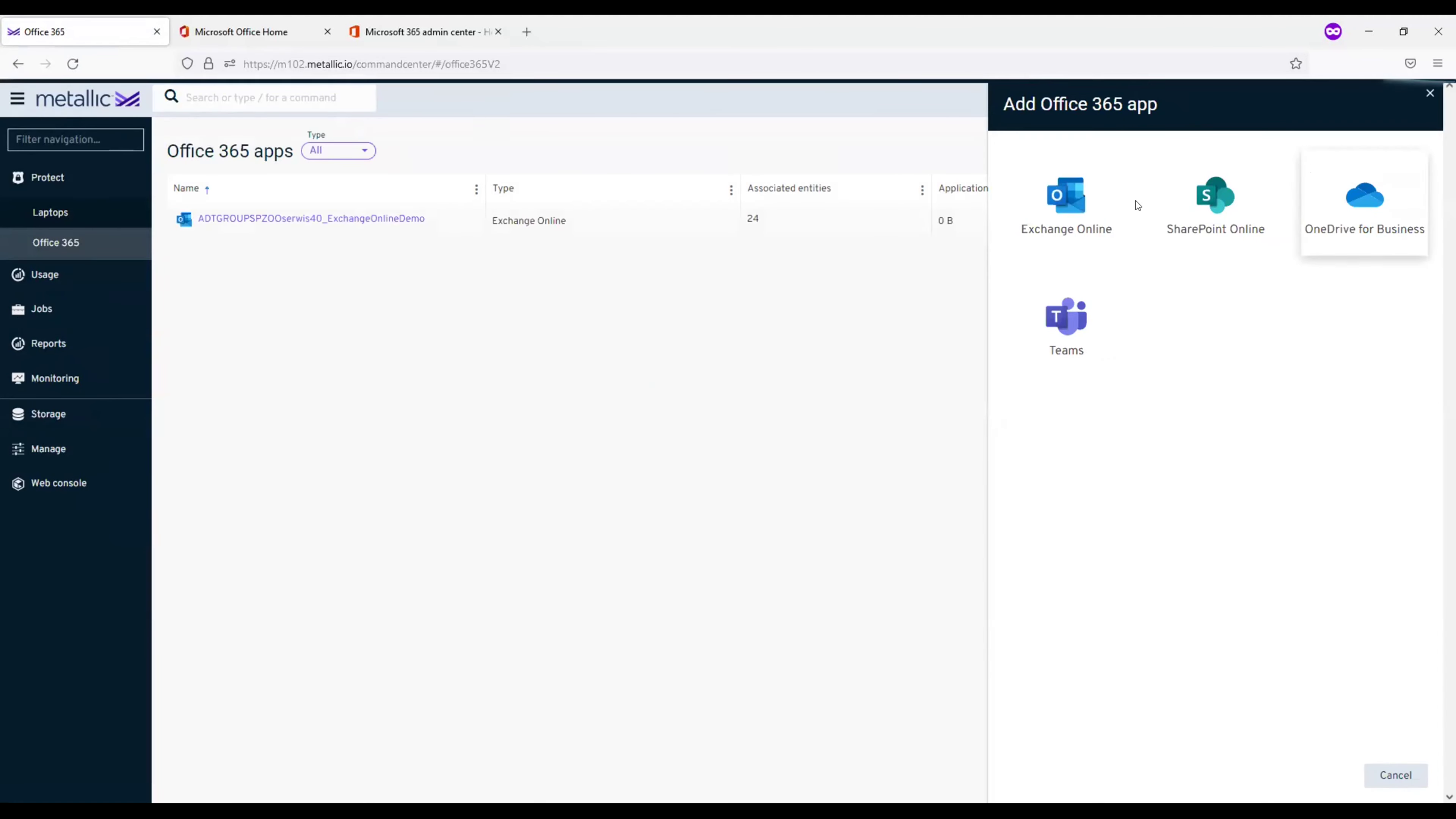
{"action": "left_click", "coordinate": [1342, 219]}
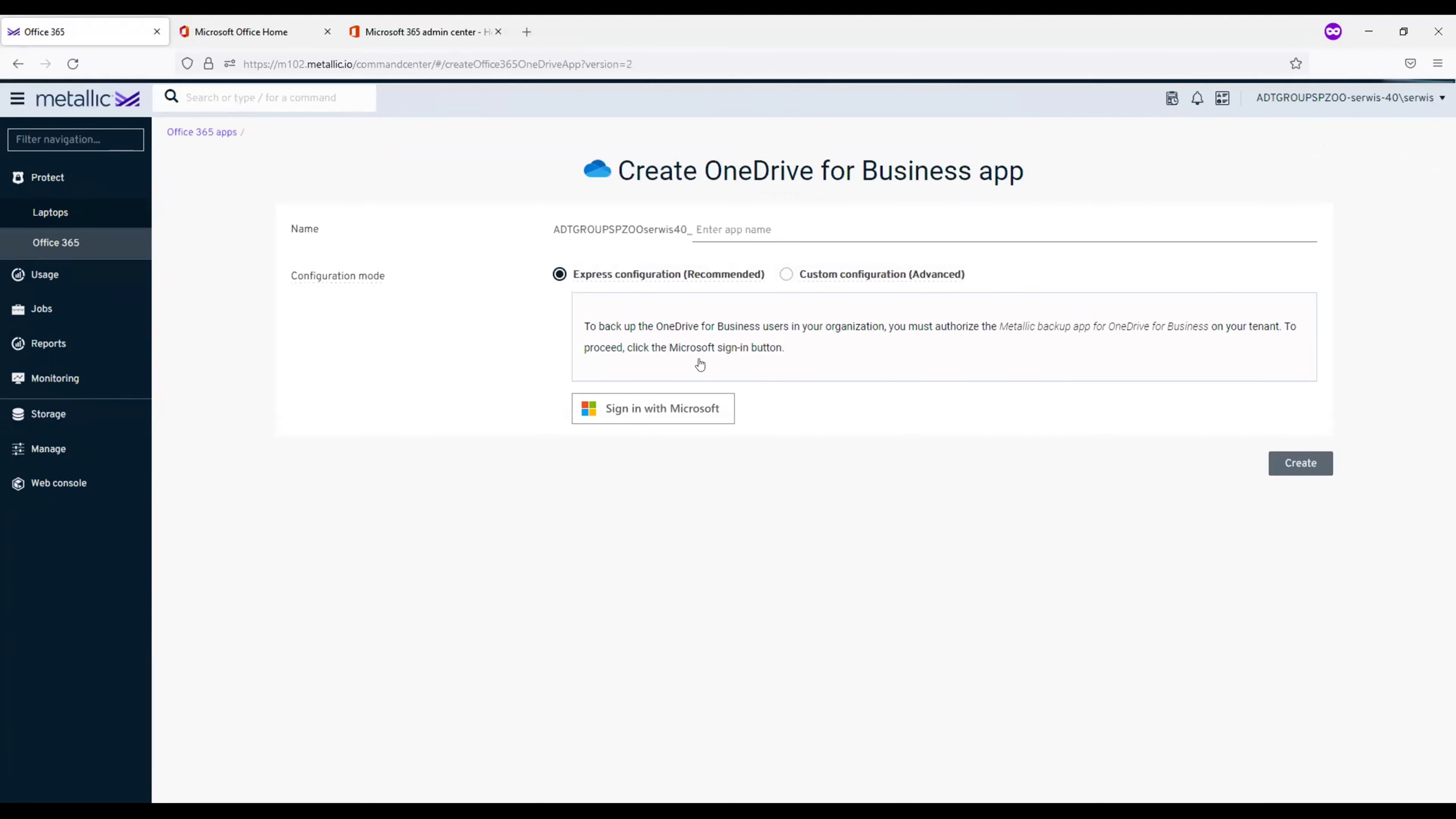
{"action": "type", "text": "On"}
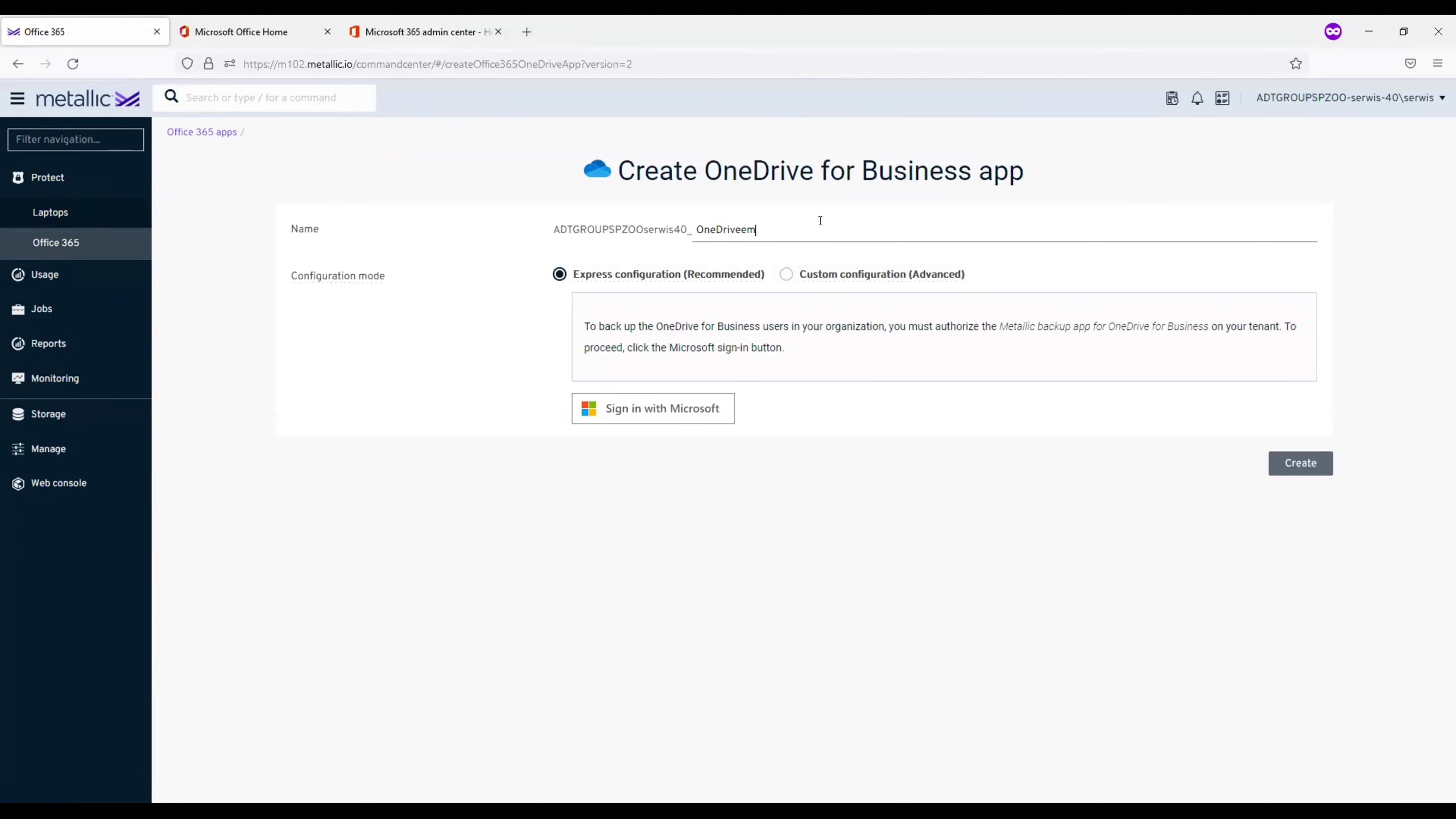
{"action": "type", "text": "eDriveDE"}
{"action": "key", "text": "BackSpace"}
{"action": "type", "text": "emo"}
- Authorize the Azure app with the signed-in Microsoft account, accept the requested permissions, and create the OneDriveDemo app
{"action": "left_click", "coordinate": [654, 404]}
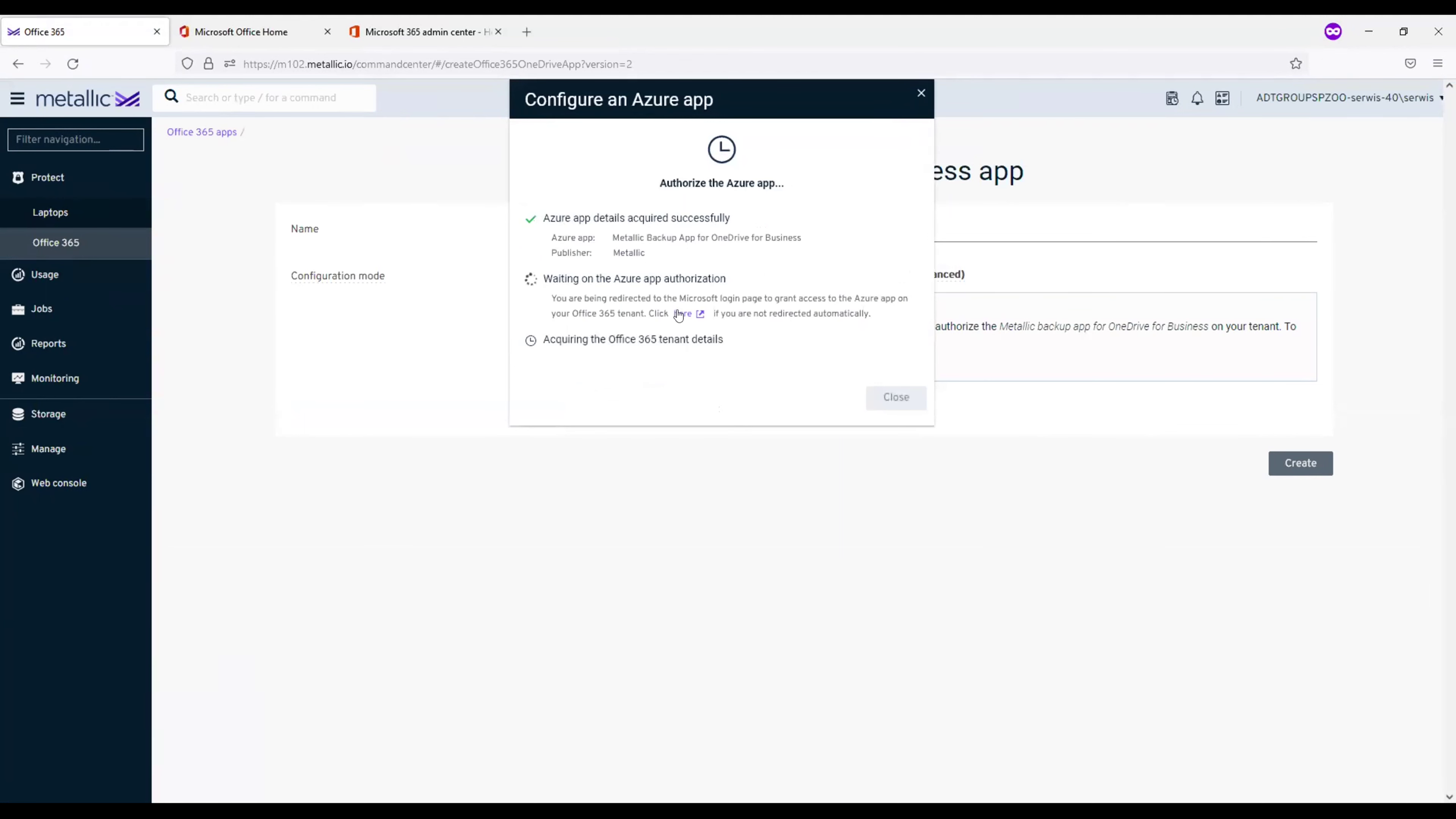
{"action": "left_click", "coordinate": [683, 313]}
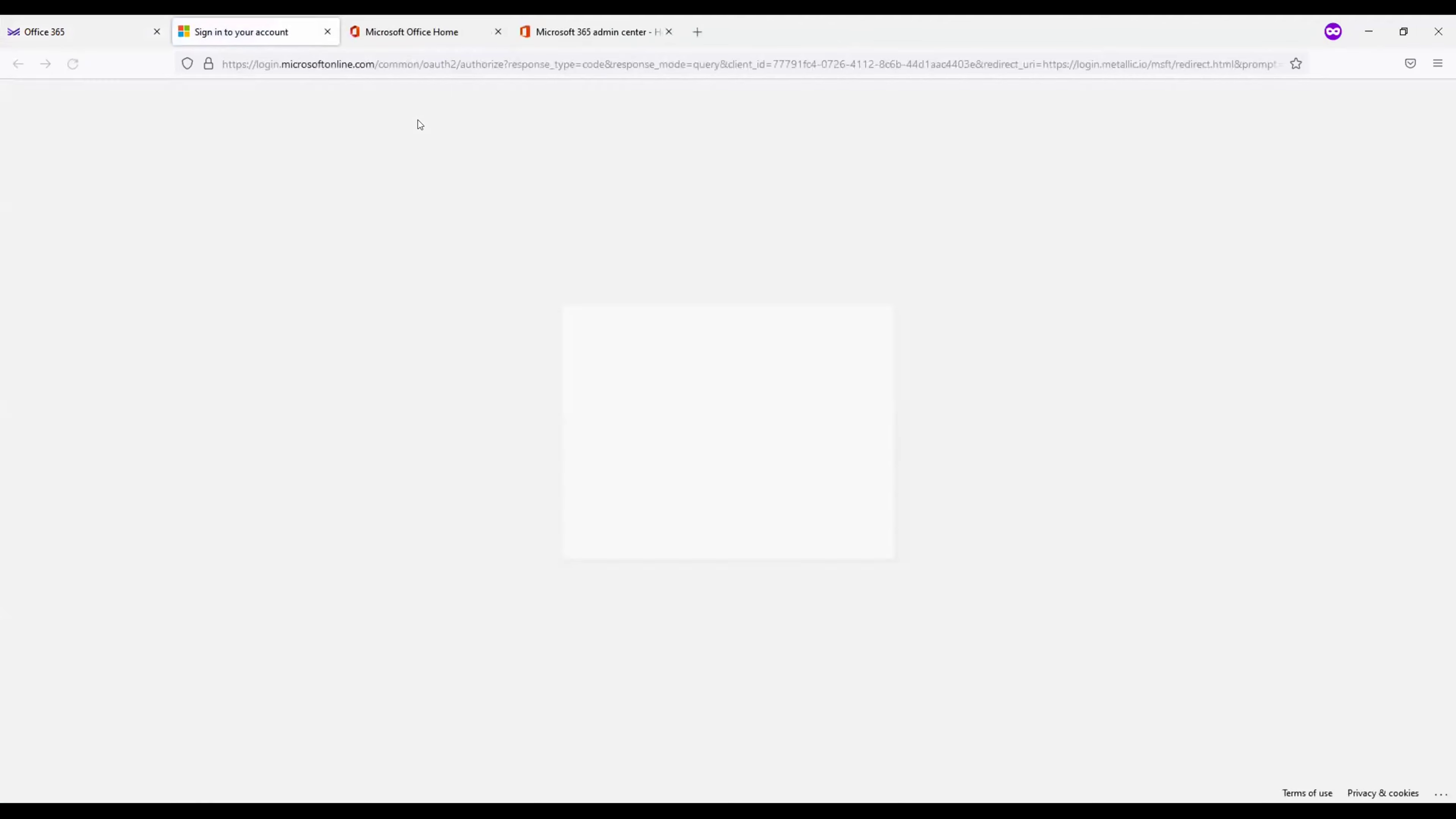
{"action": "left_click", "coordinate": [660, 441]}
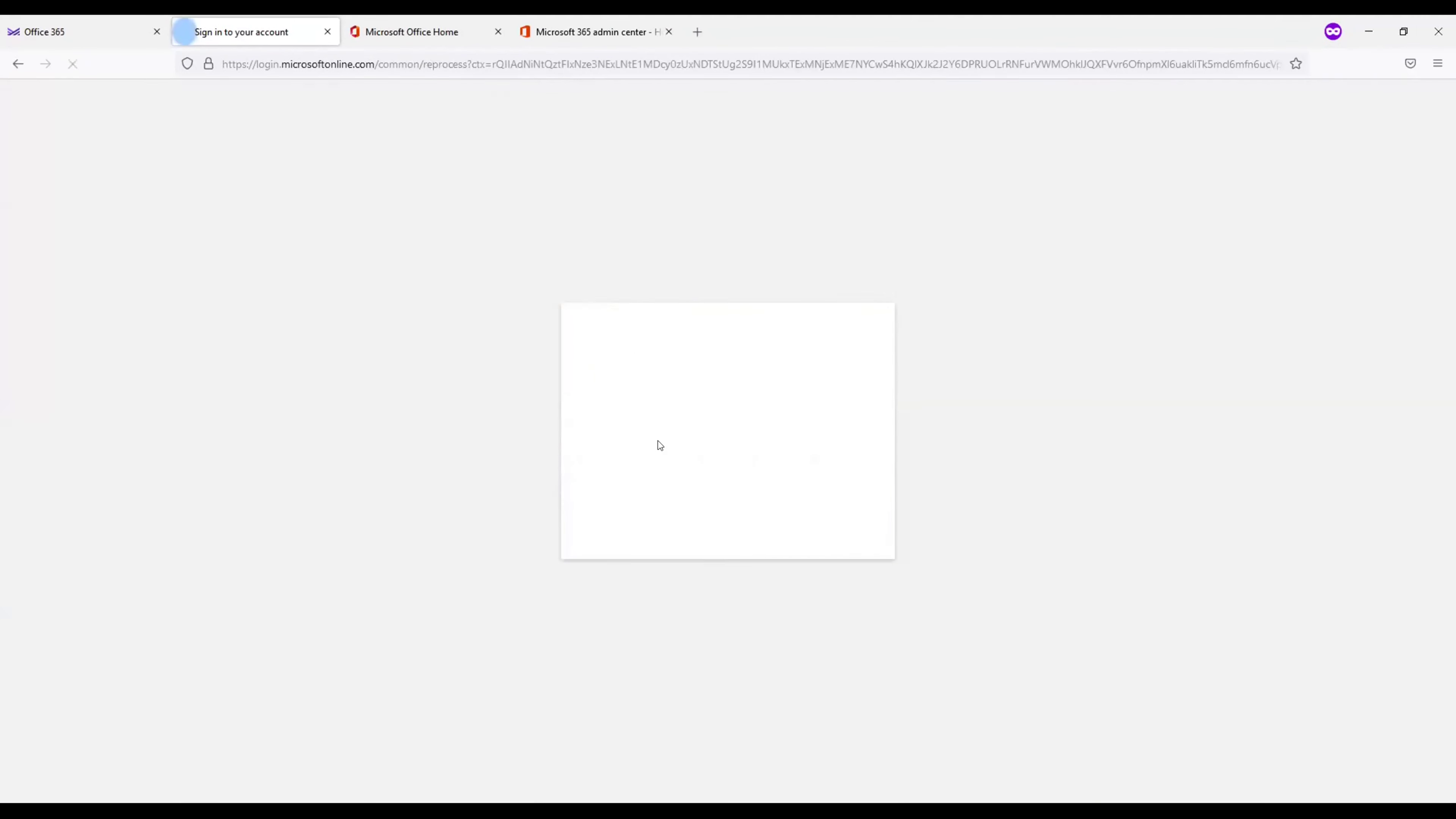
{"action": "left_click", "coordinate": [744, 457]}
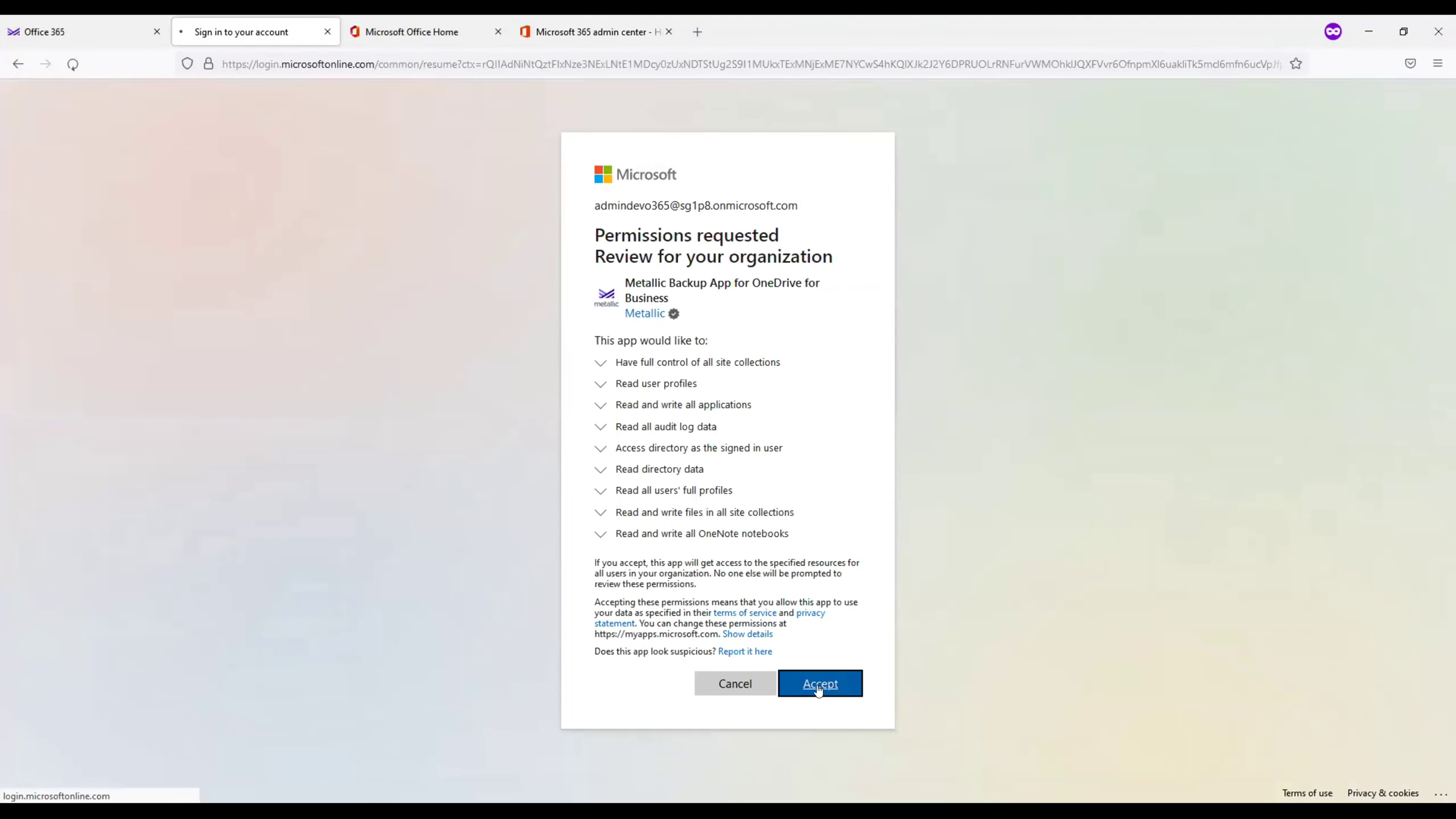
{"action": "left_click", "coordinate": [819, 690]}
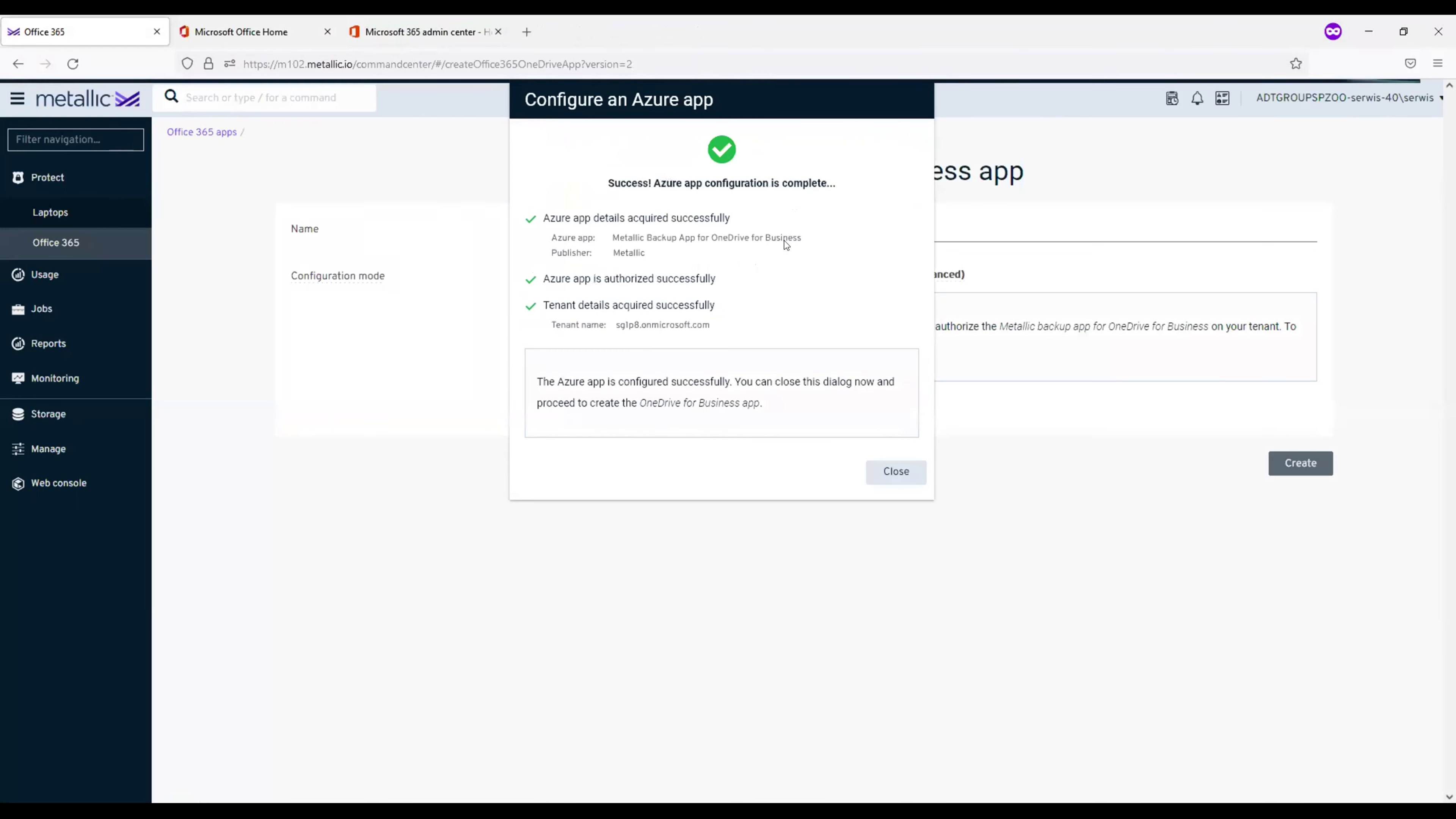
{"action": "left_click", "coordinate": [886, 471]}
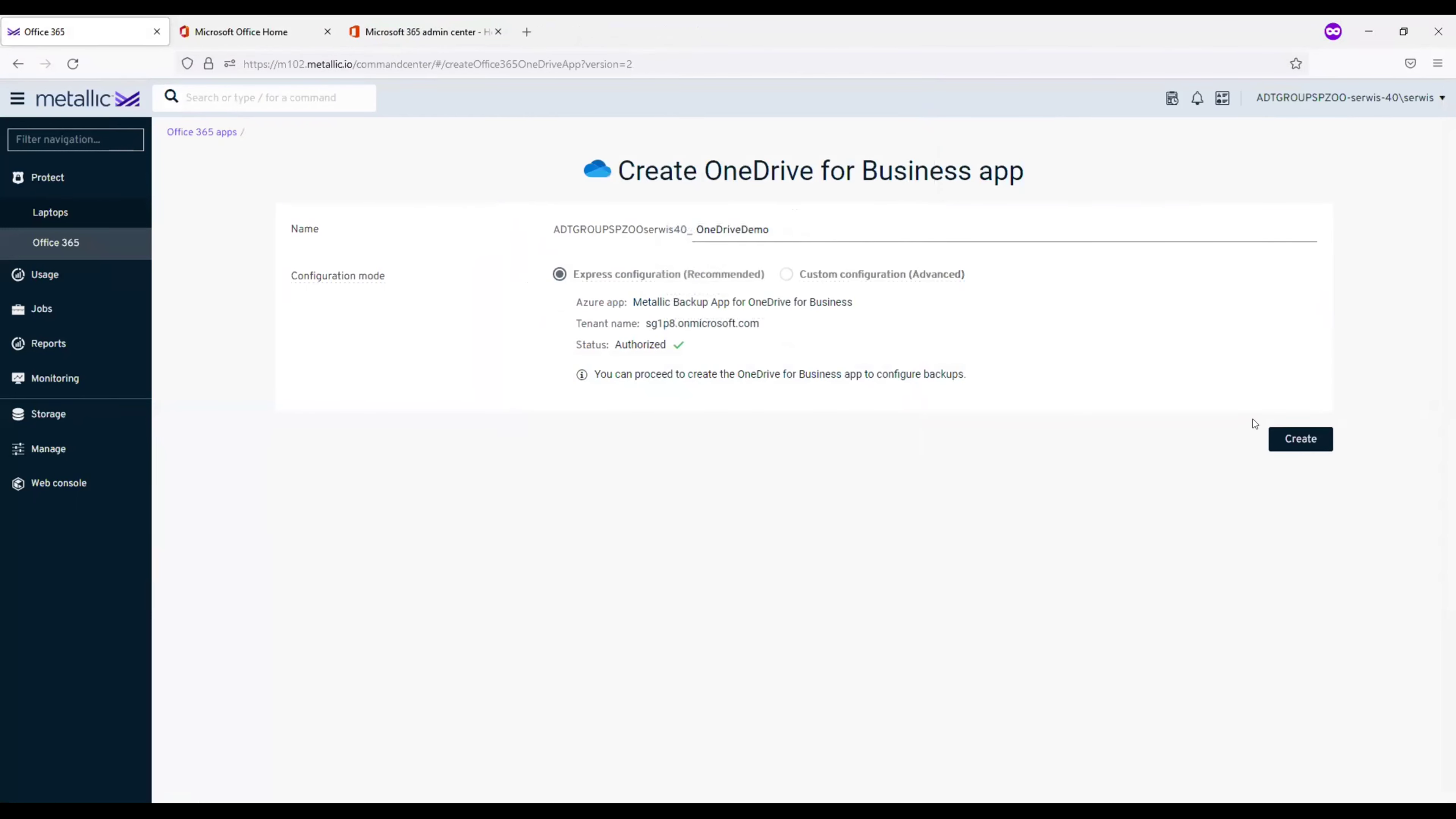
{"action": "left_click", "coordinate": [1274, 439]}
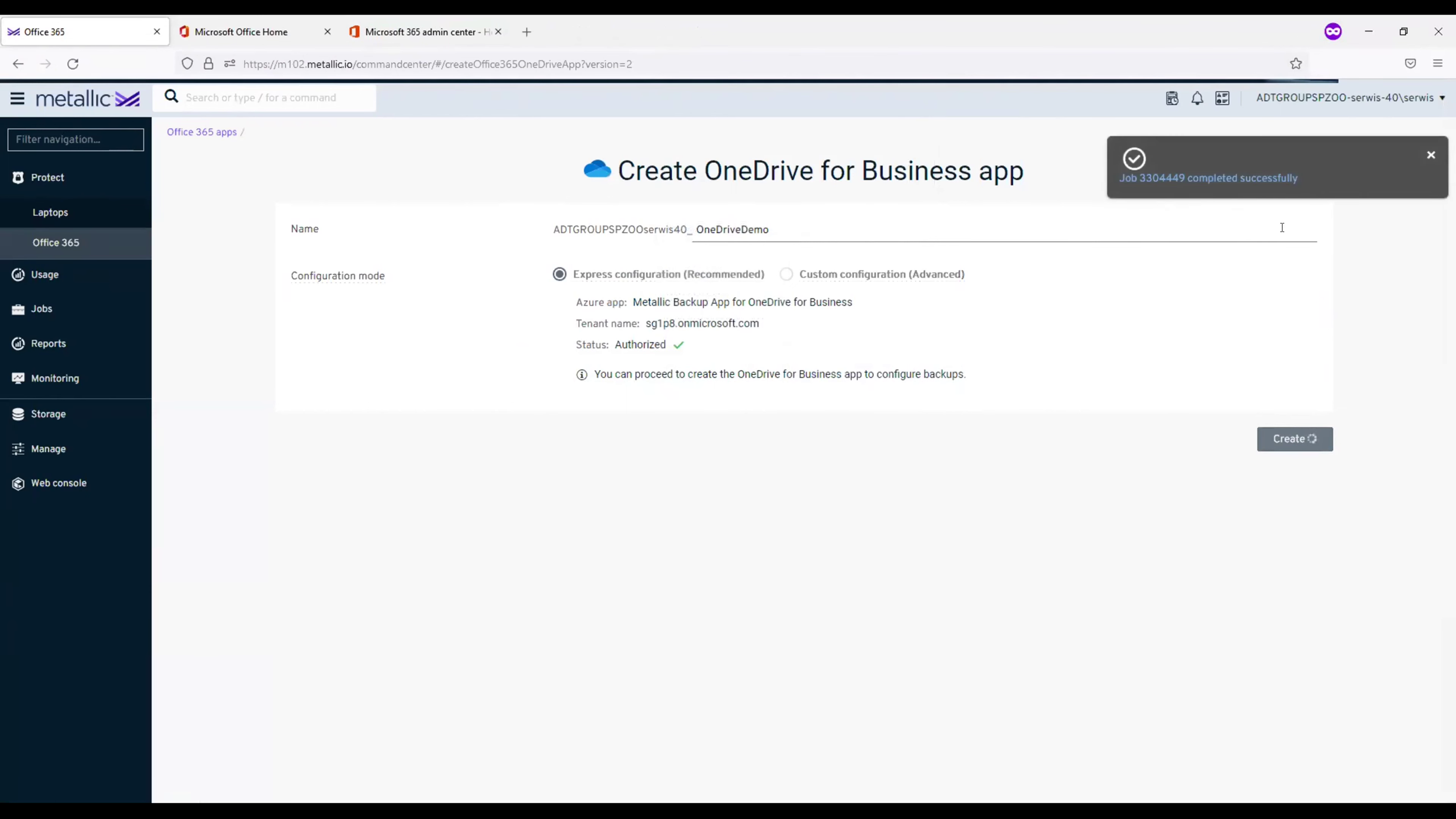
- Check the active jobs, and open the OneDriveDemo app from the Office 365 apps list
{"action": "left_click", "coordinate": [92, 308]}
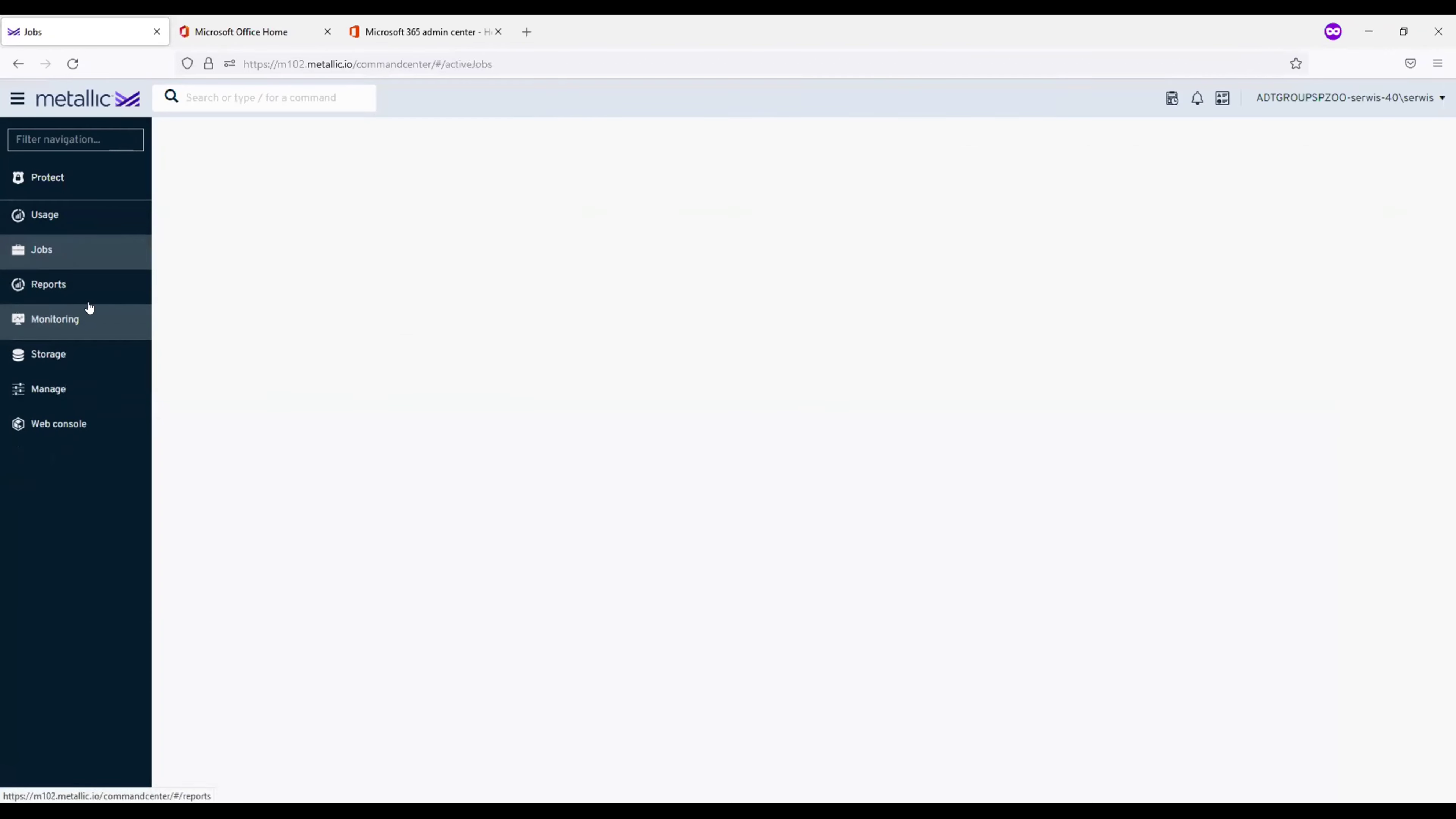
{"action": "left_click", "coordinate": [46, 179]}
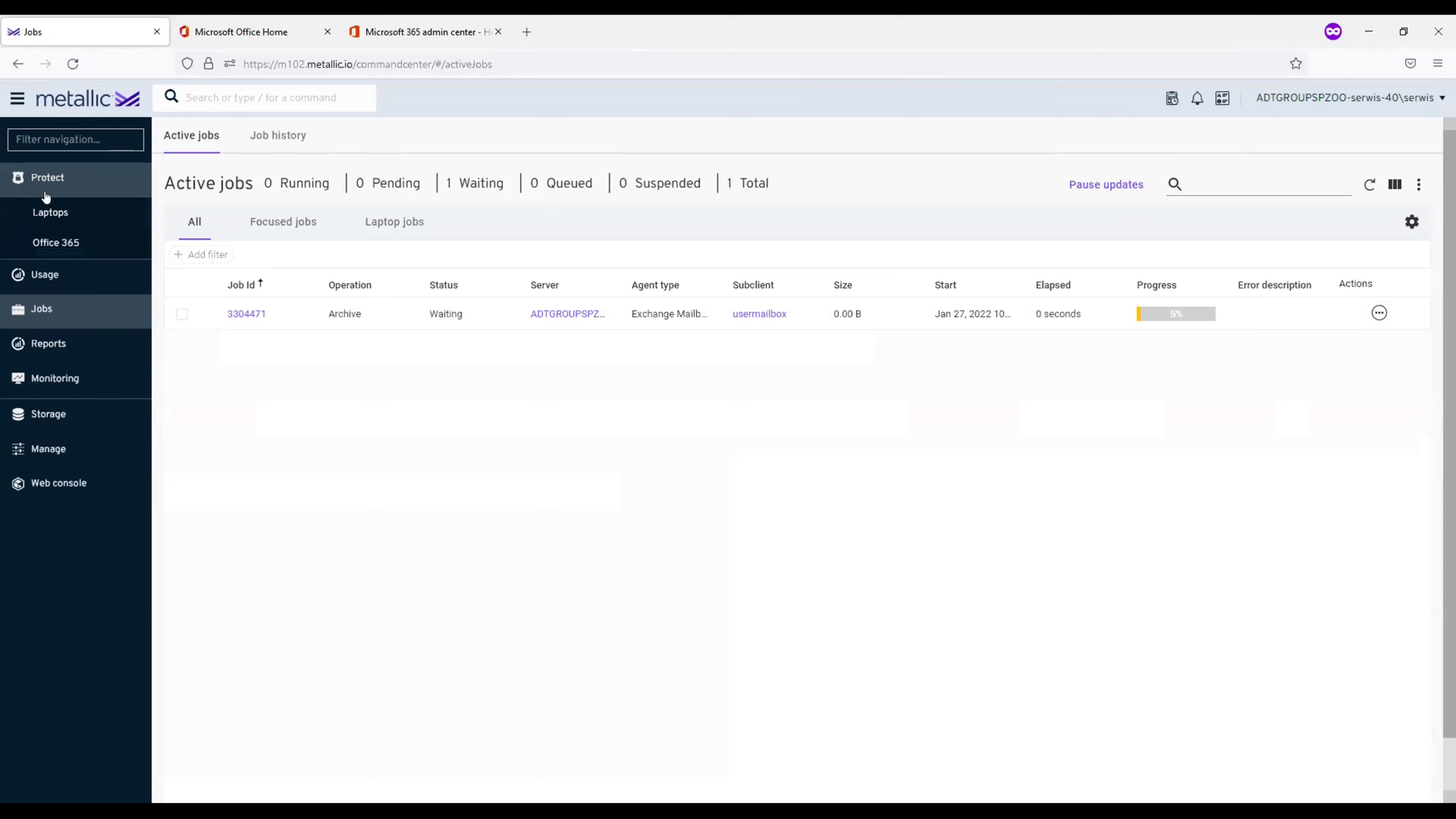
{"action": "middle_click", "coordinate": [48, 242]}
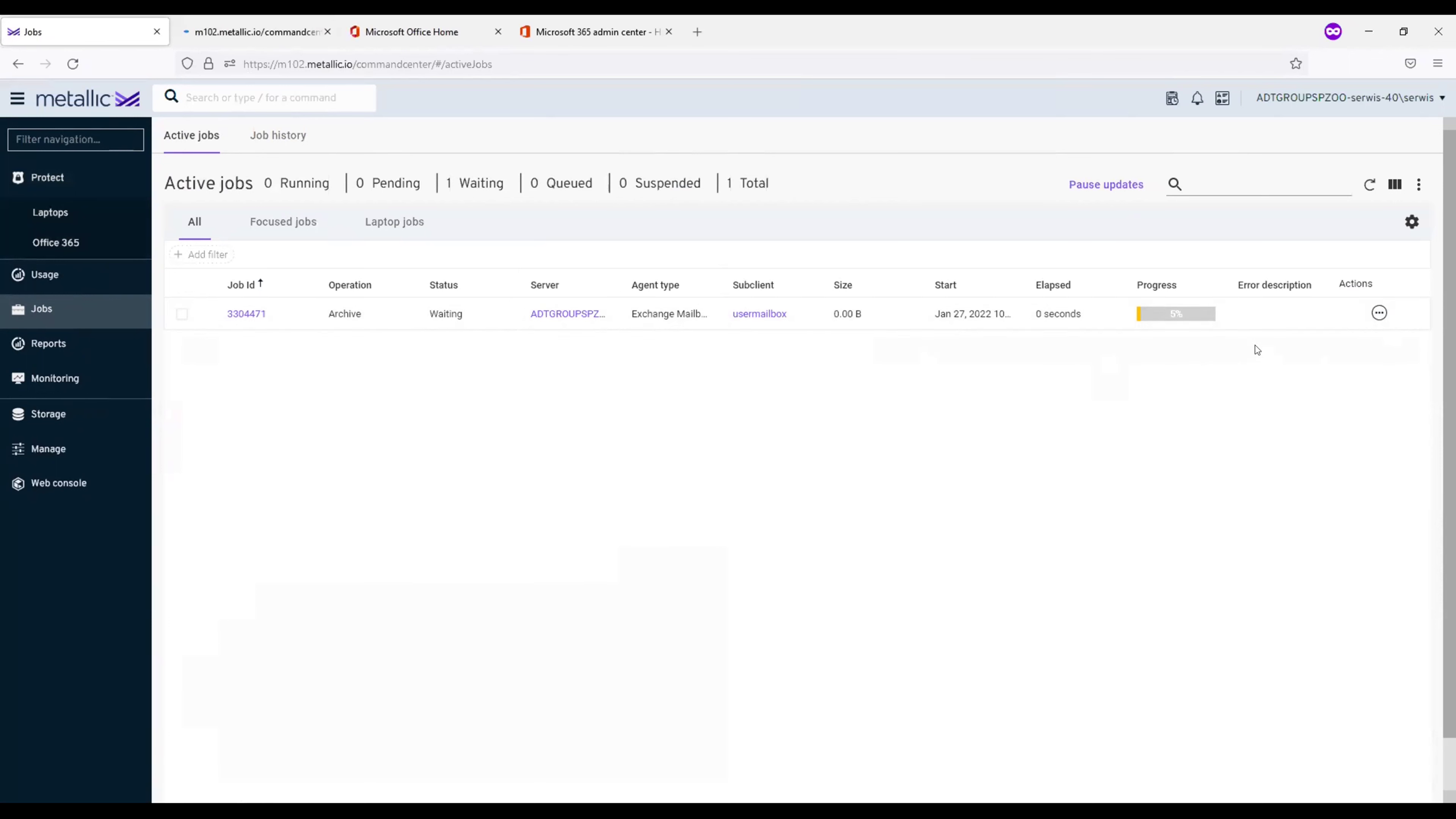
{"action": "left_click", "coordinate": [155, 31]}
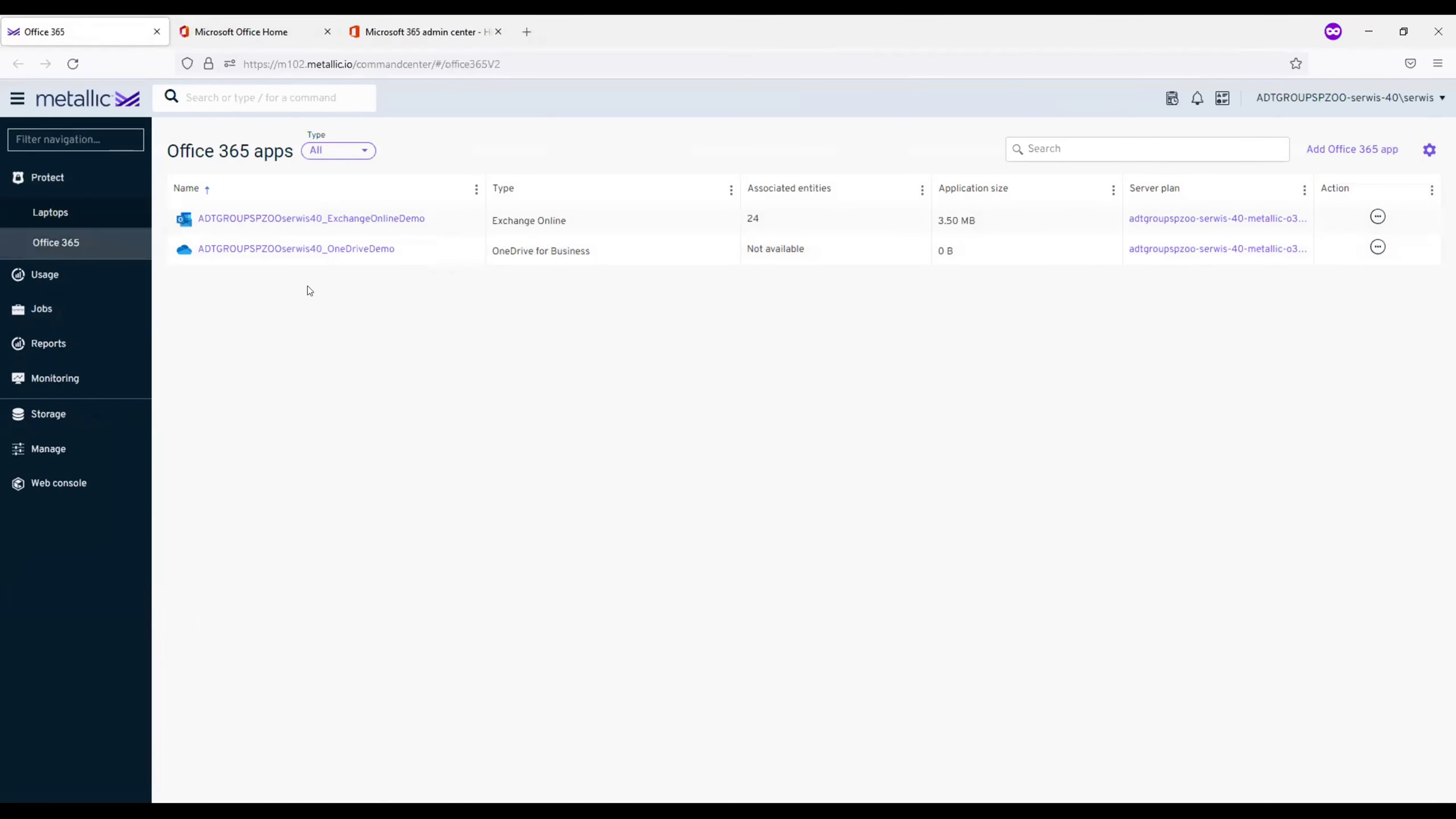
{"action": "left_click", "coordinate": [283, 253]}
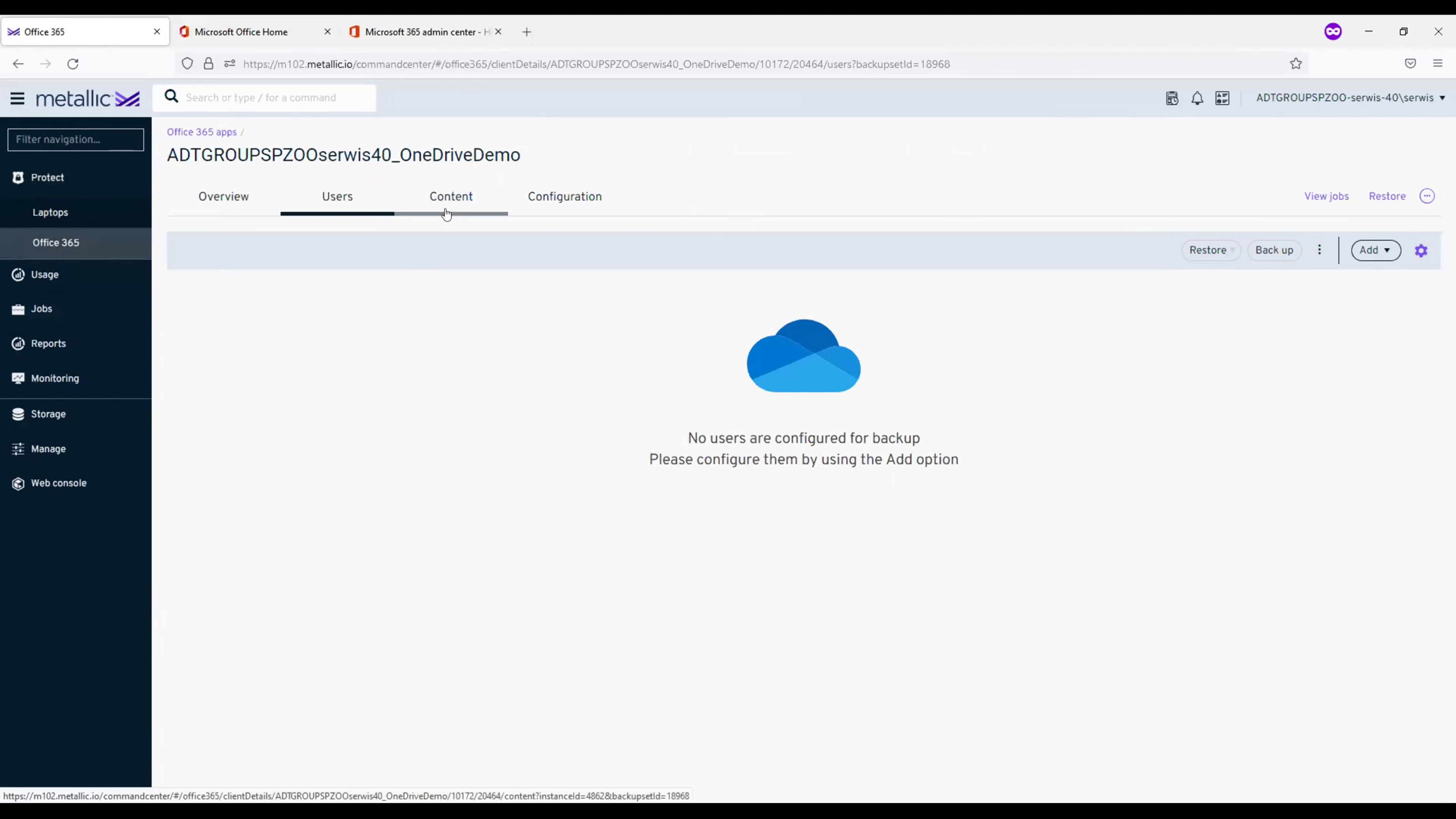
{"action": "left_click", "coordinate": [1365, 252]}
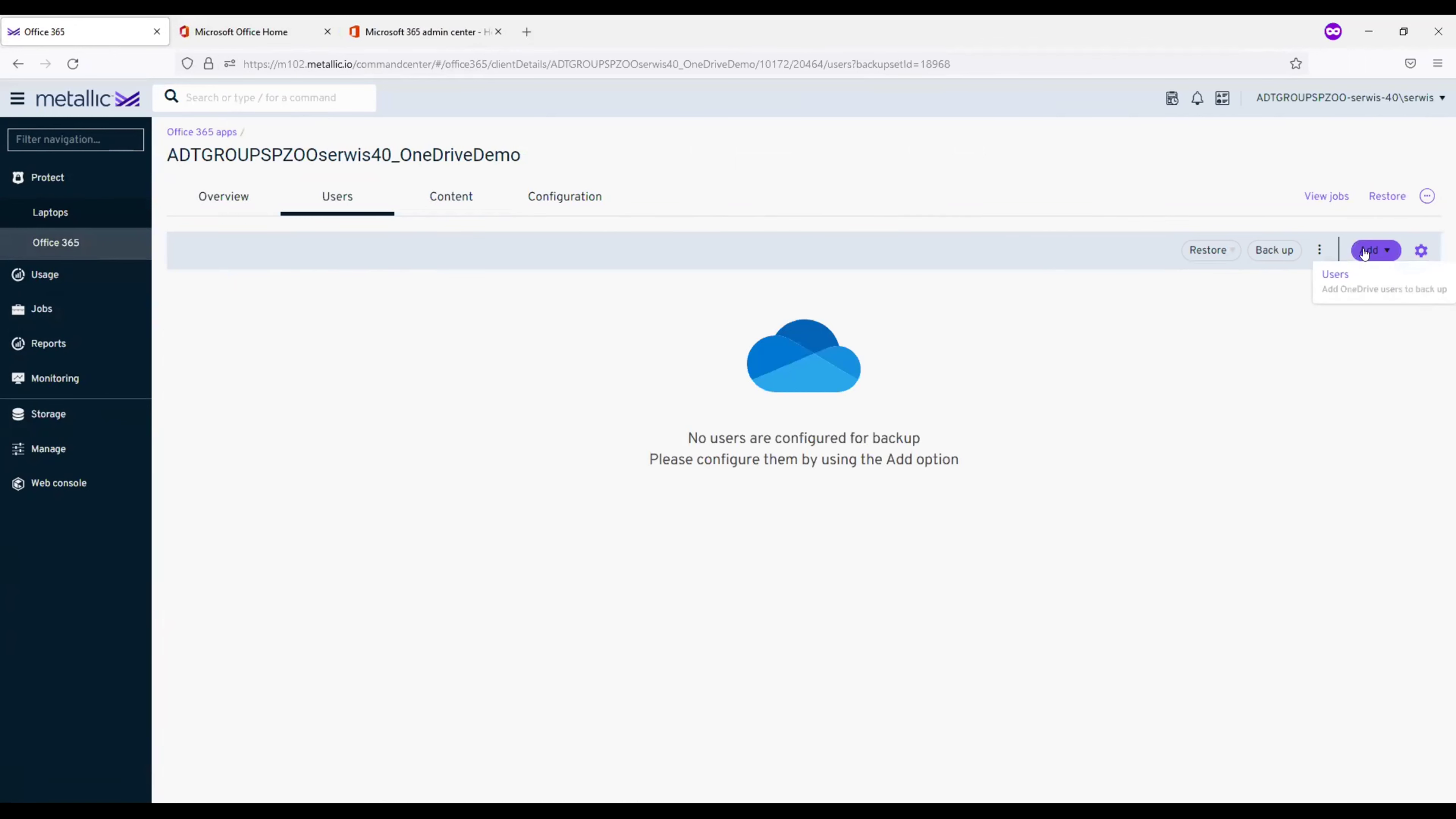
{"action": "left_click", "coordinate": [1357, 281]}
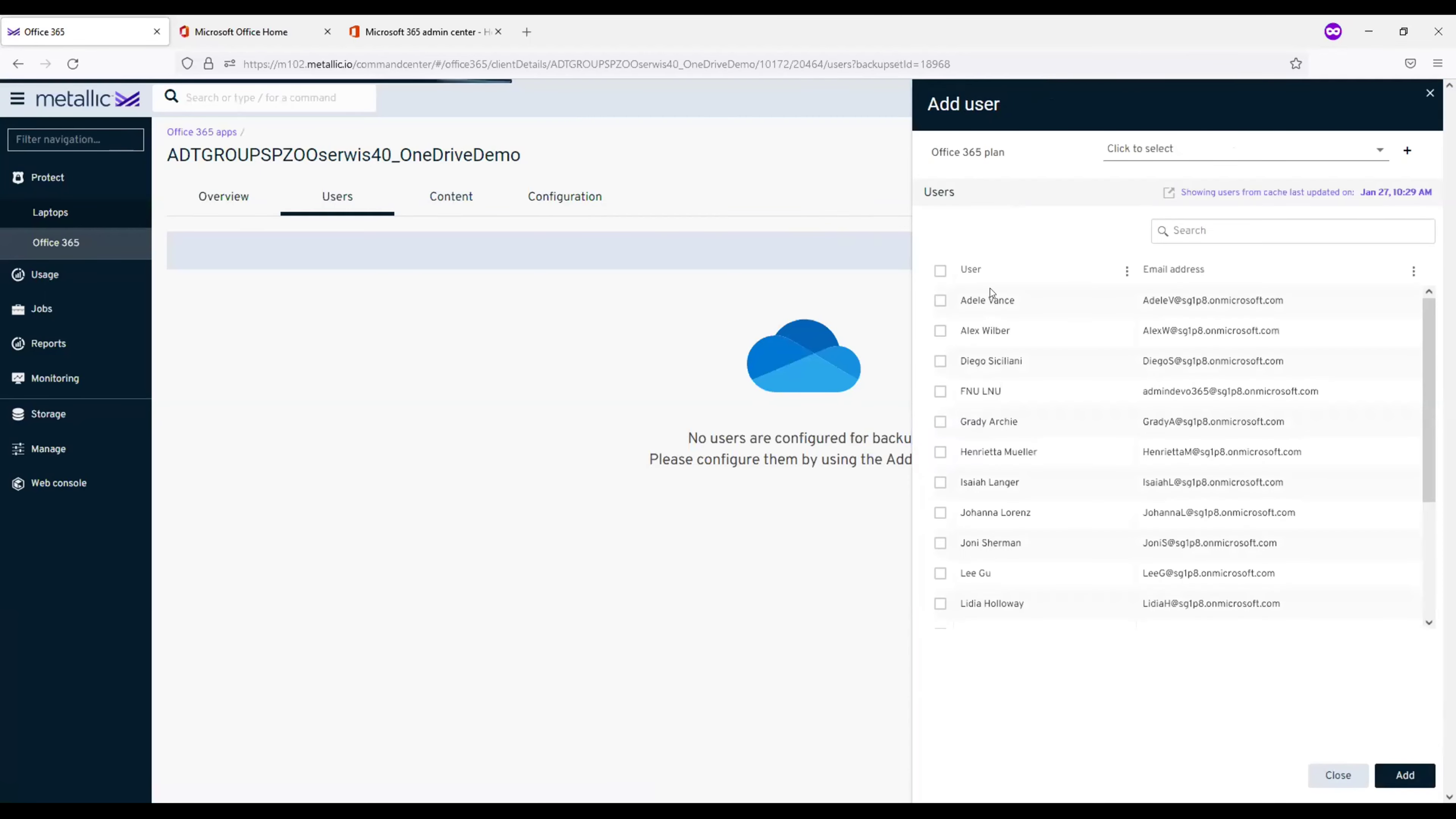
{"action": "left_click", "coordinate": [940, 363]}
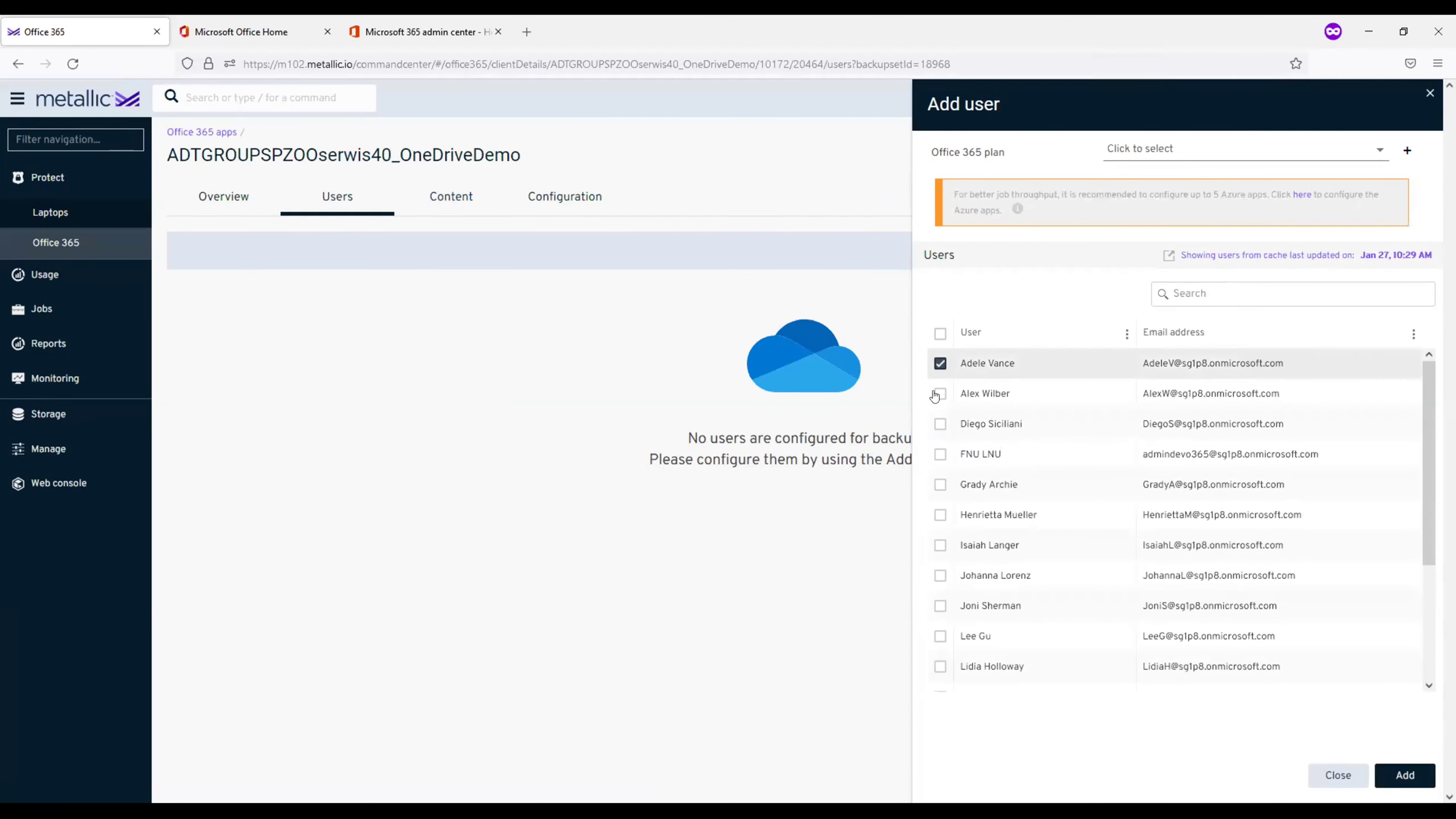
{"action": "left_click", "coordinate": [940, 394]}
{"action": "left_click", "coordinate": [1261, 151]}
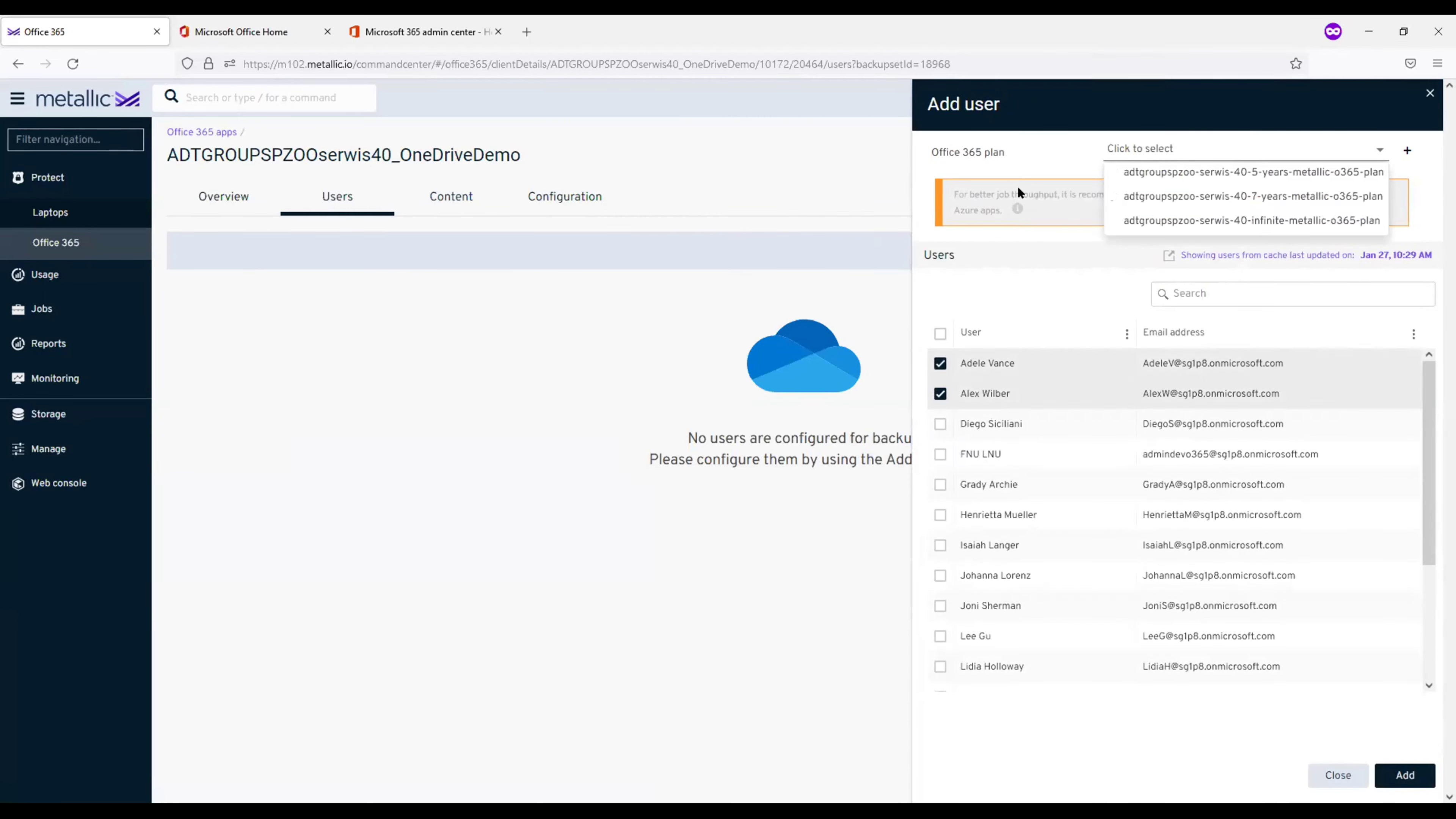
{"action": "left_click", "coordinate": [1195, 221]}
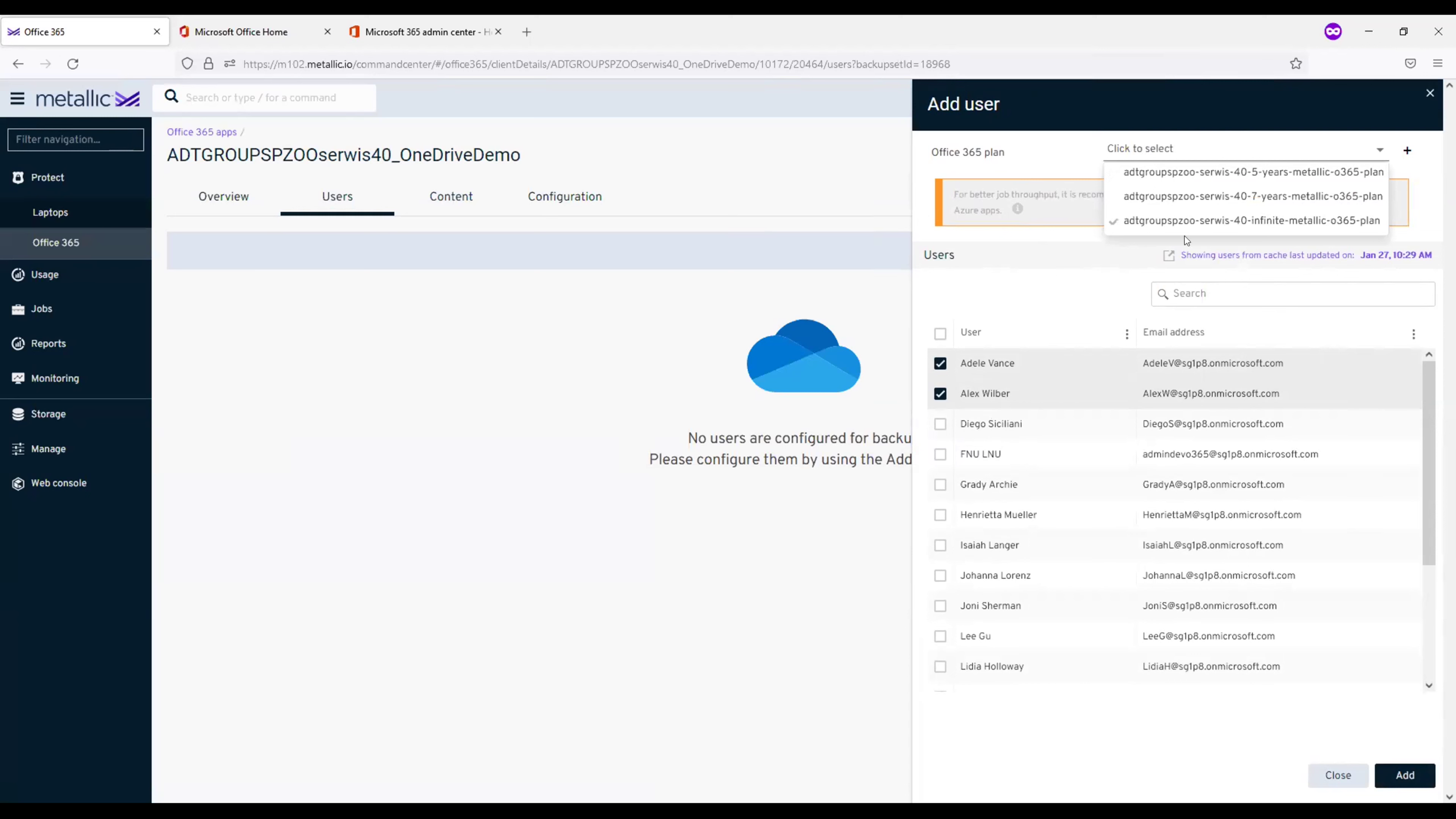
{"action": "left_click", "coordinate": [1023, 149]}
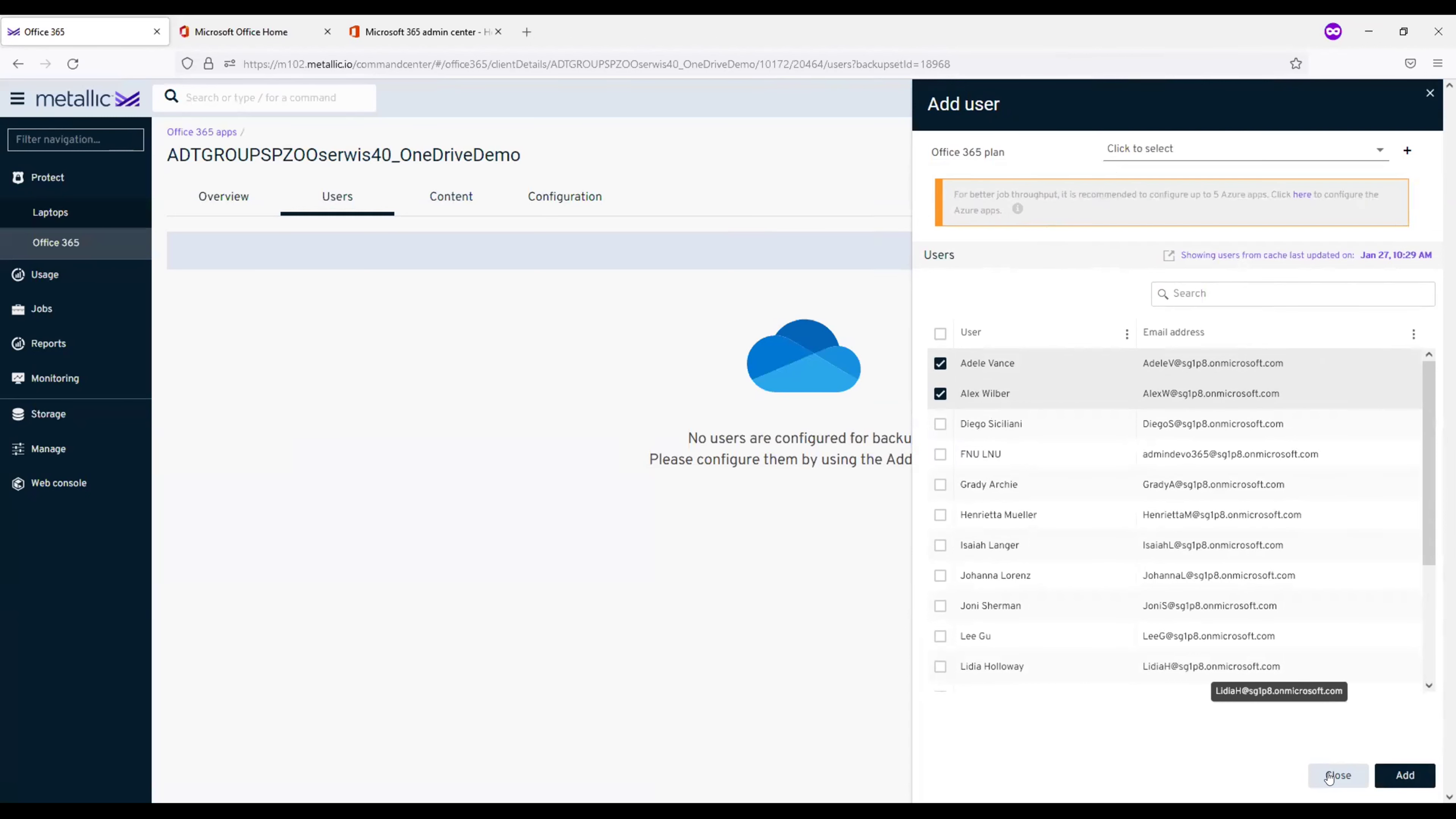
{"action": "left_click", "coordinate": [1327, 775]}
- Add All users to the OneDriveDemo backup content with the adtgroupspzoo-serwis-40-infinite-metallic-o365-plan, and view the app's configuration
{"action": "left_click", "coordinate": [452, 197]}
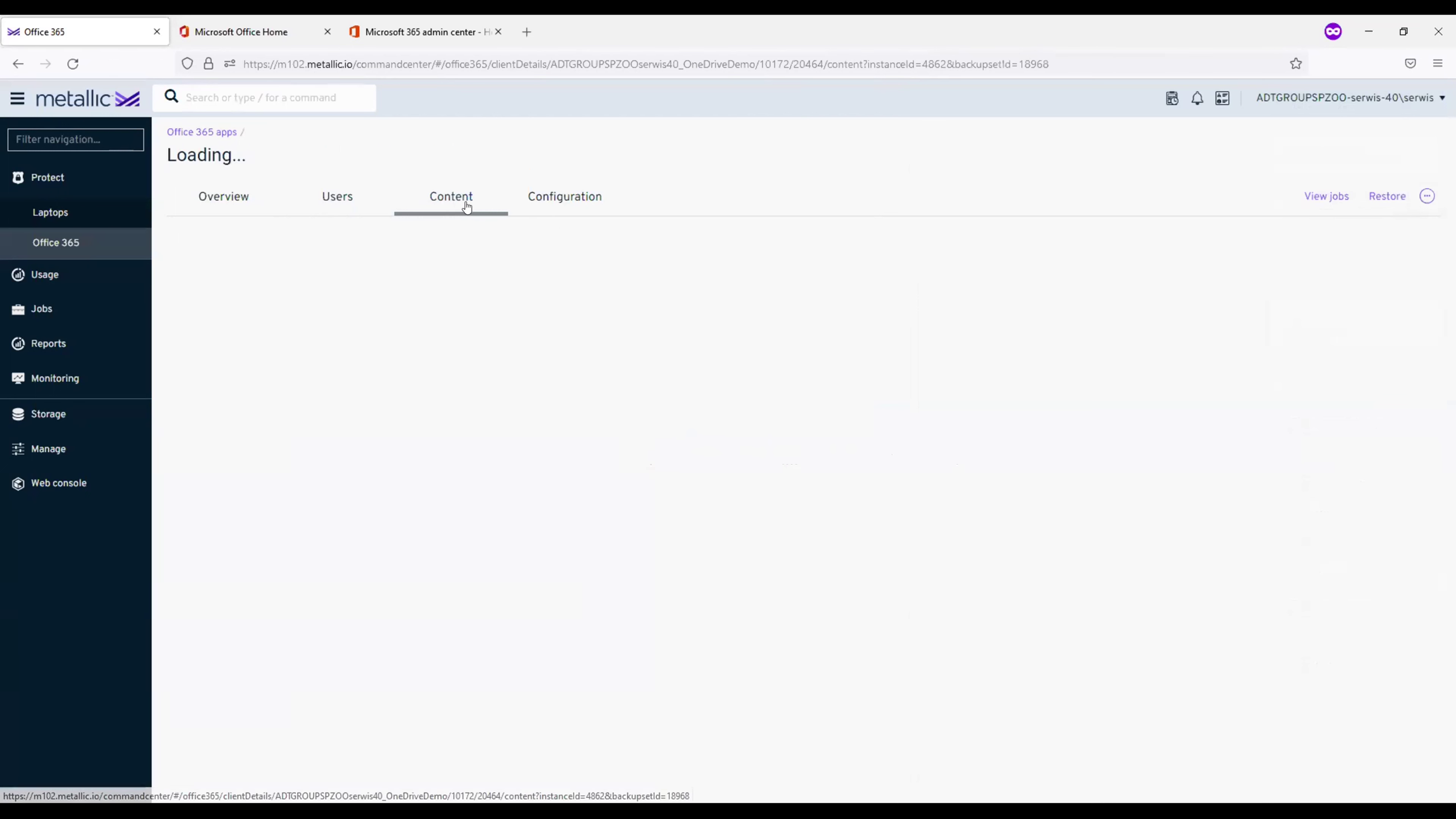
{"action": "left_click", "coordinate": [1295, 250]}
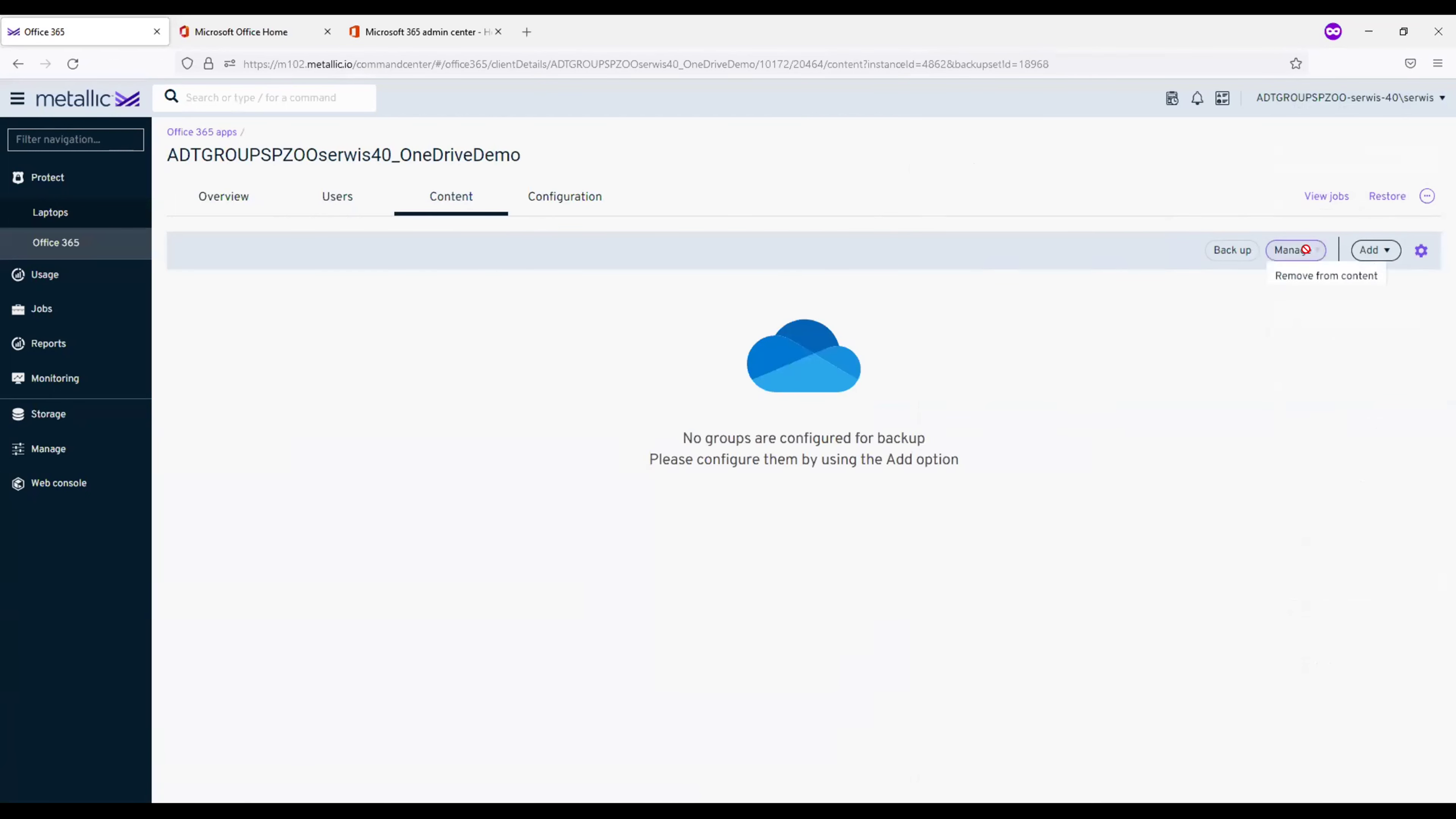
{"action": "left_click", "coordinate": [1356, 259]}
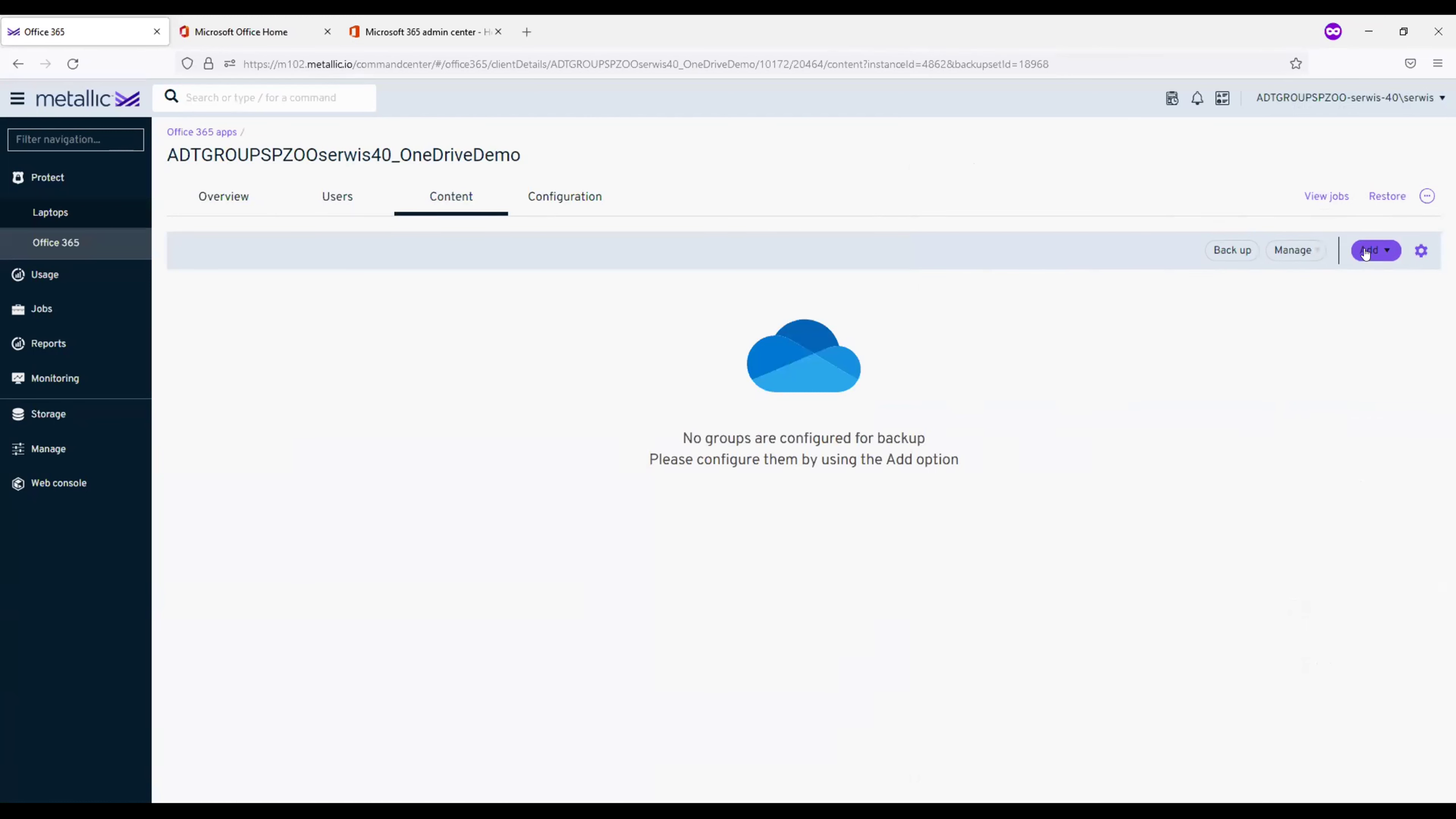
{"action": "left_click", "coordinate": [1364, 256]}
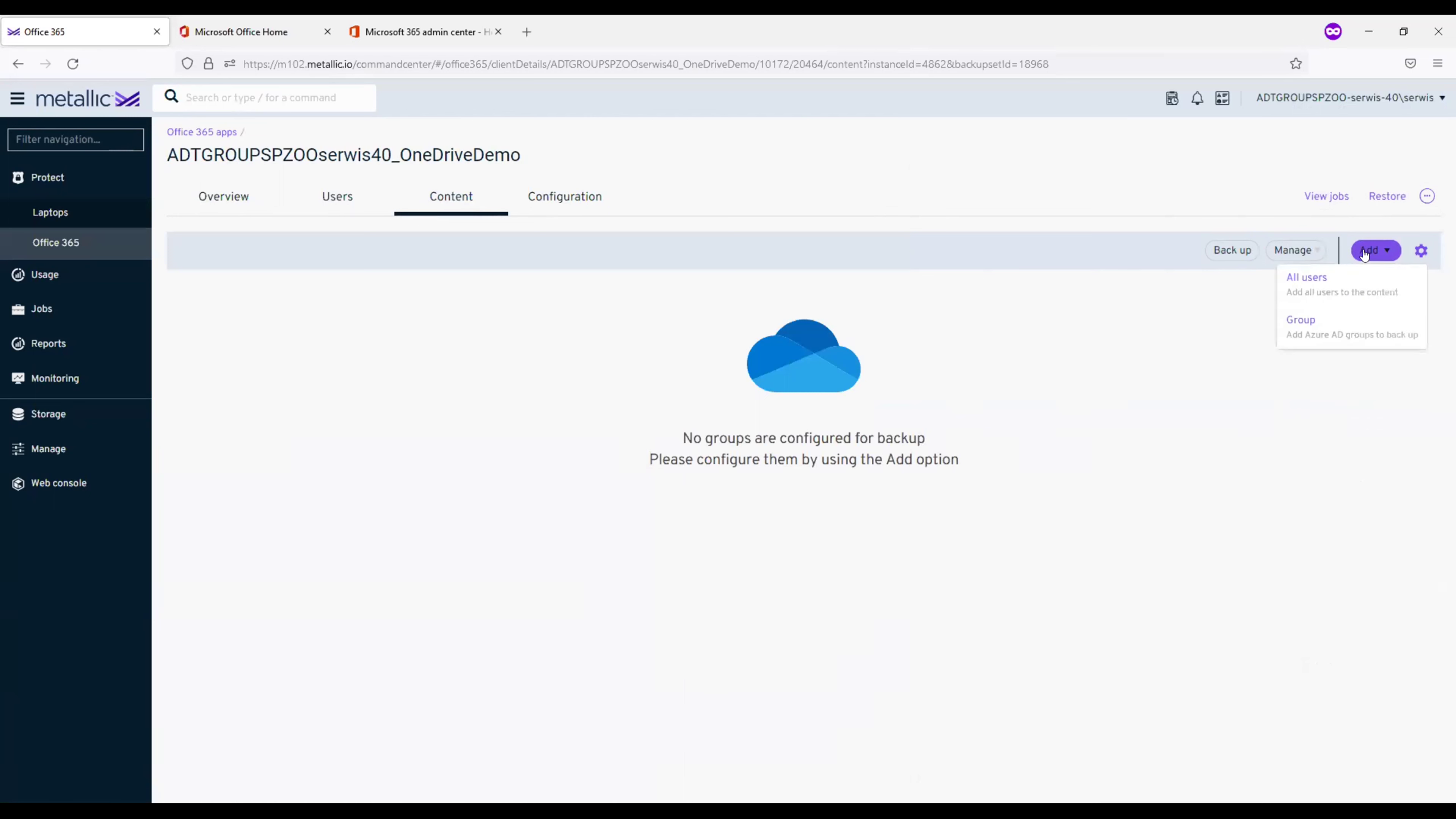
{"action": "left_click", "coordinate": [1344, 276]}
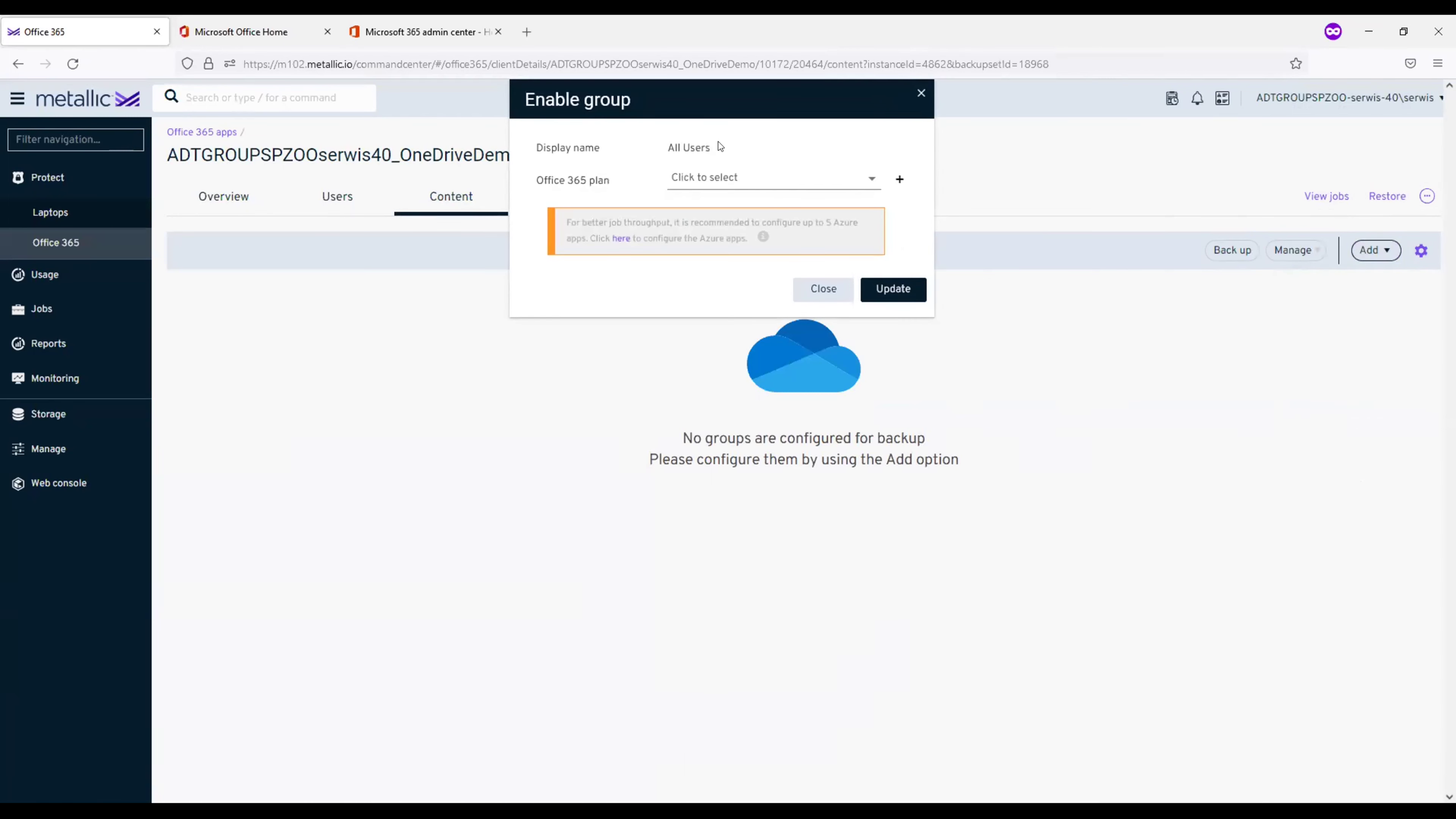
{"action": "left_click", "coordinate": [728, 182]}
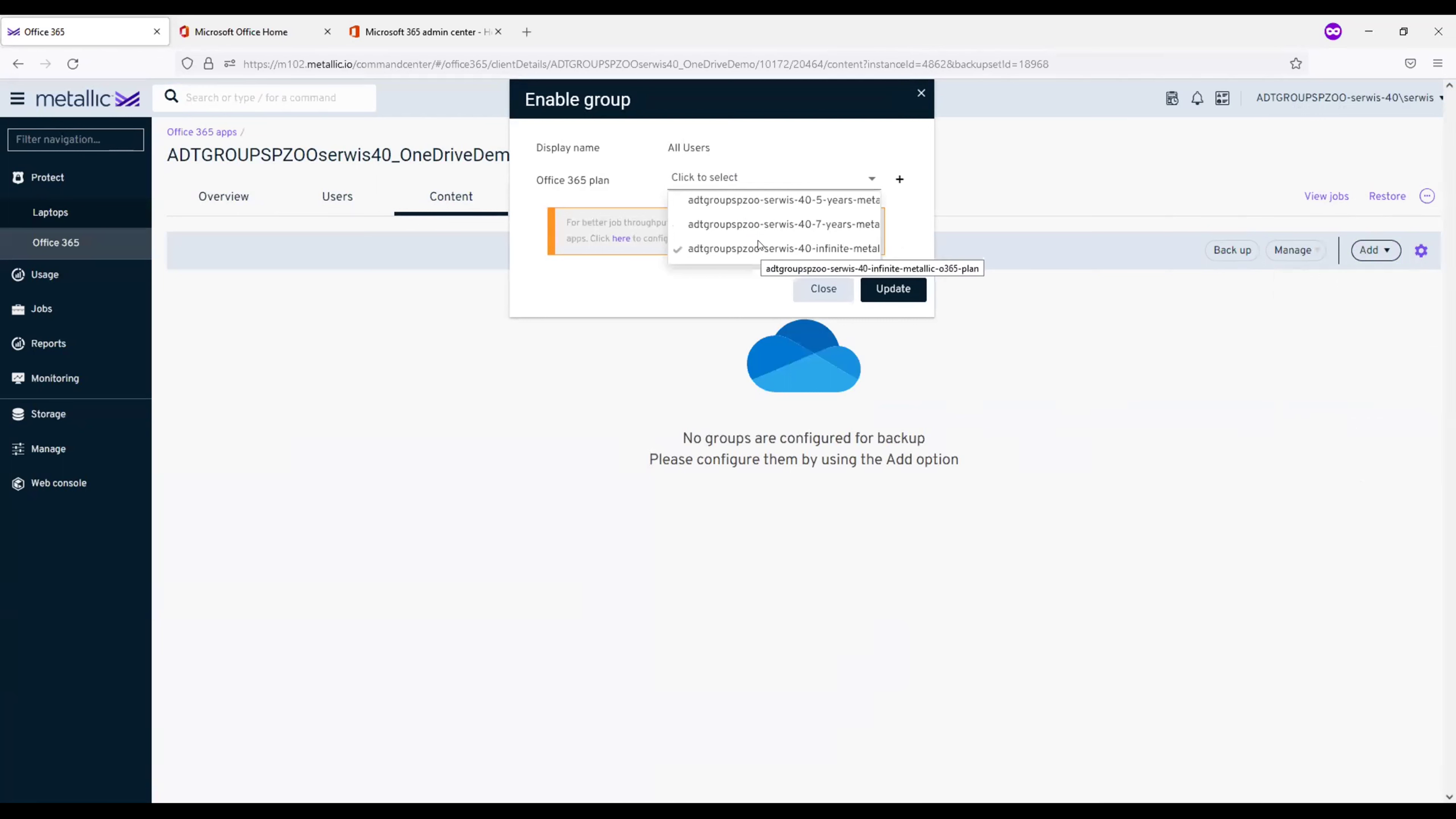
{"action": "left_click", "coordinate": [758, 240]}
{"action": "left_click", "coordinate": [891, 289]}
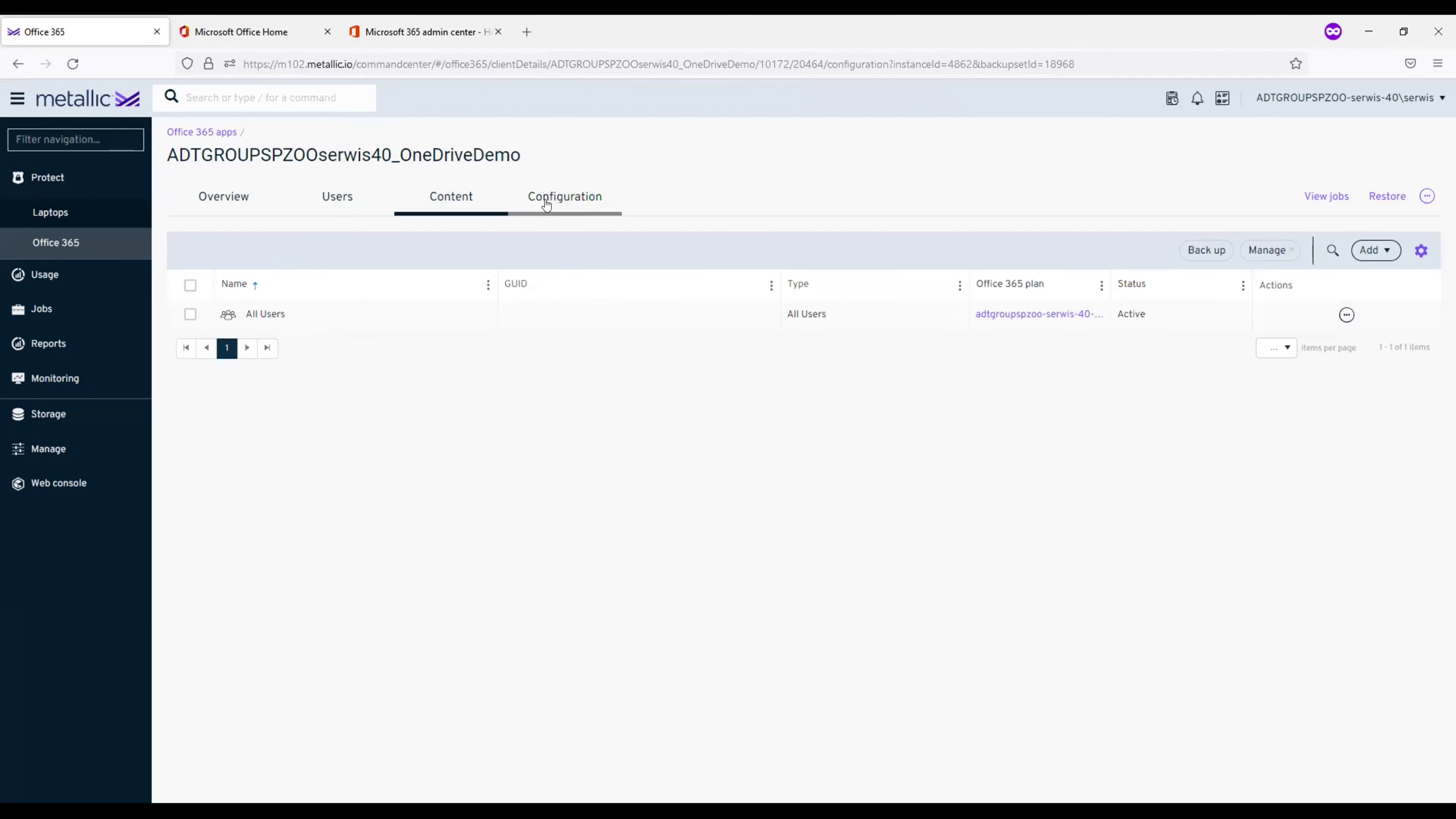
{"action": "left_click", "coordinate": [531, 202]}
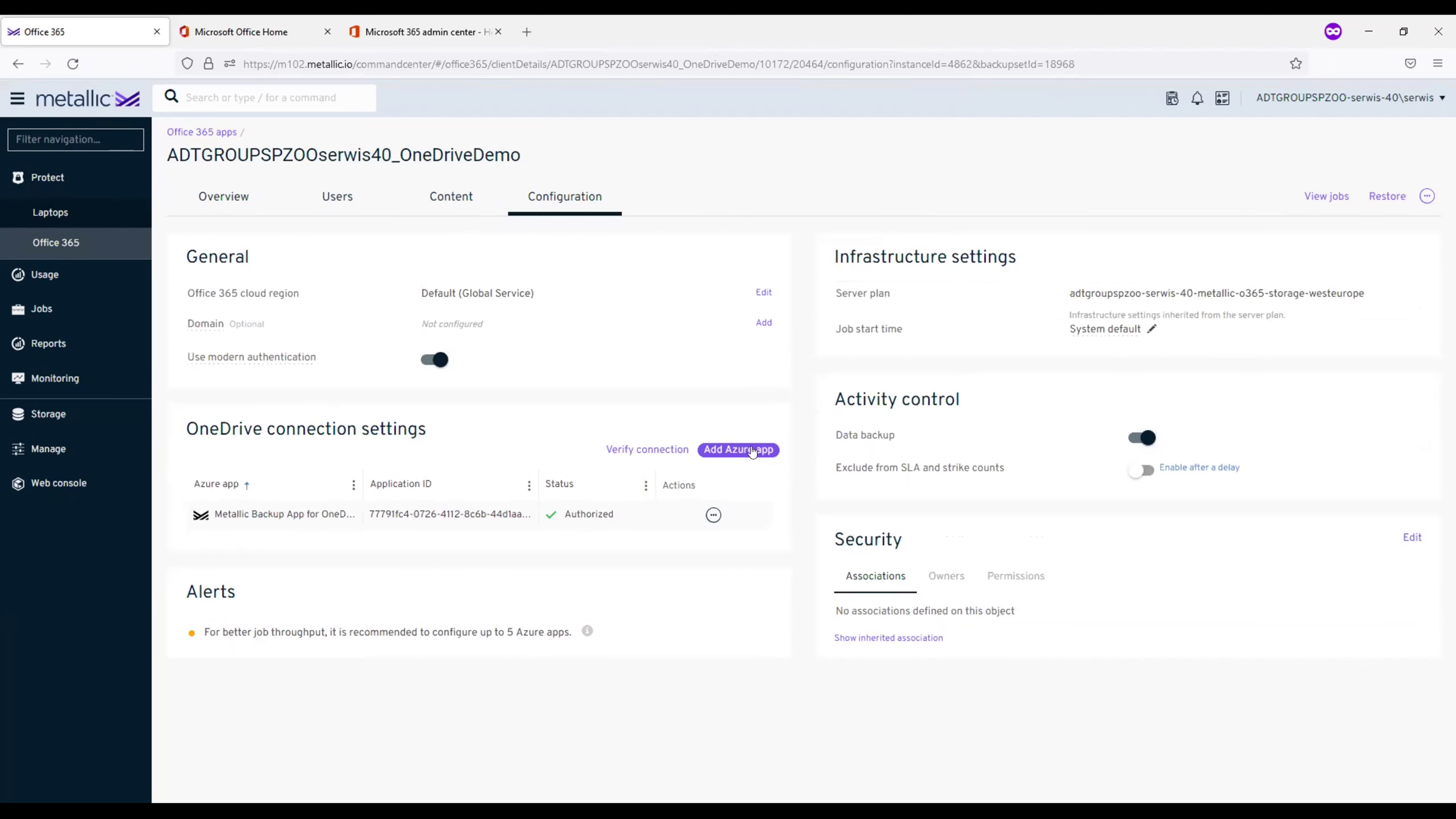
- Start a backup of all users for the OneDriveDemo app from the Office 365 apps list and view the active jobs
{"action": "left_click", "coordinate": [101, 250]}
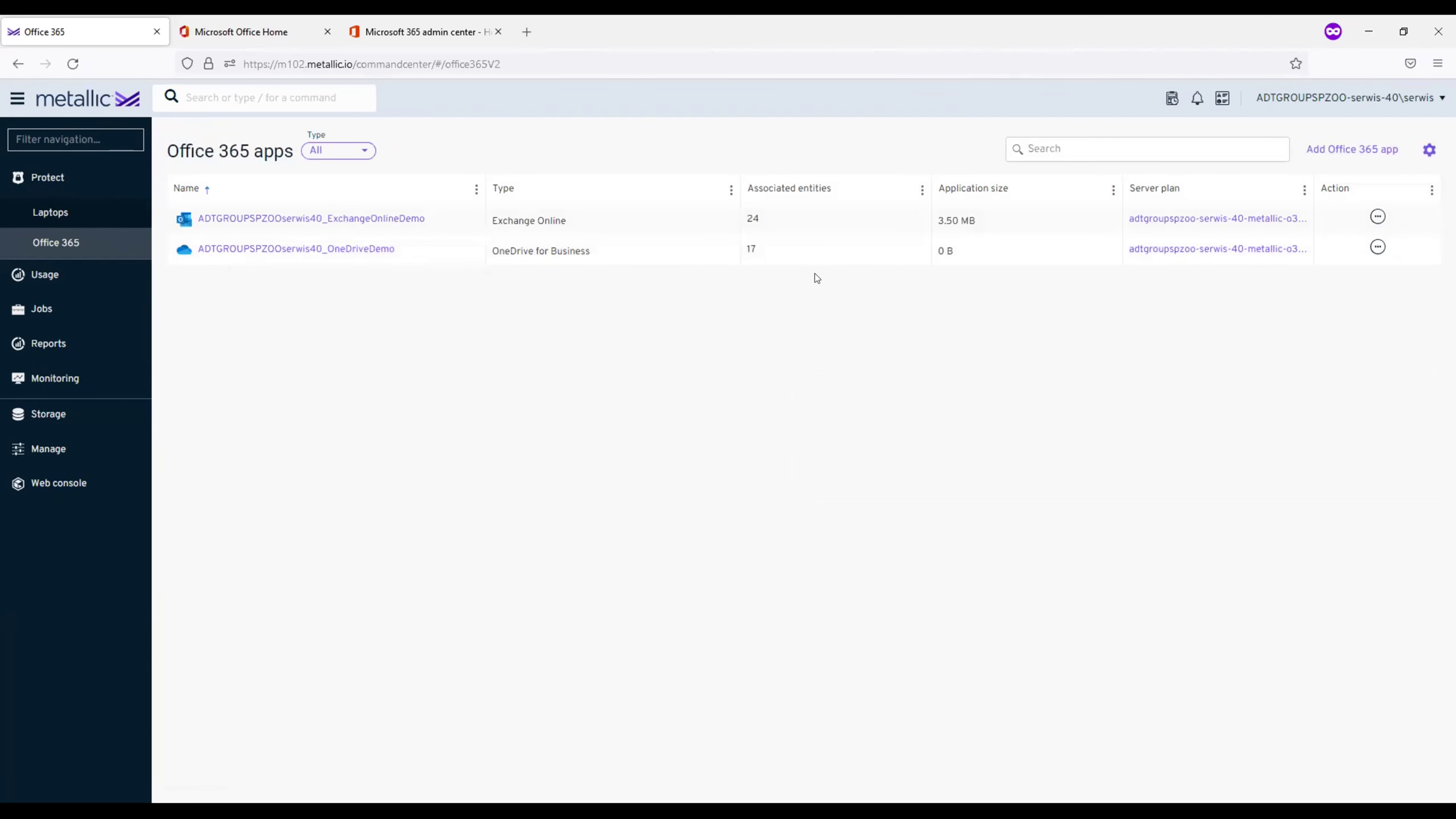
{"action": "left_click", "coordinate": [1378, 248]}
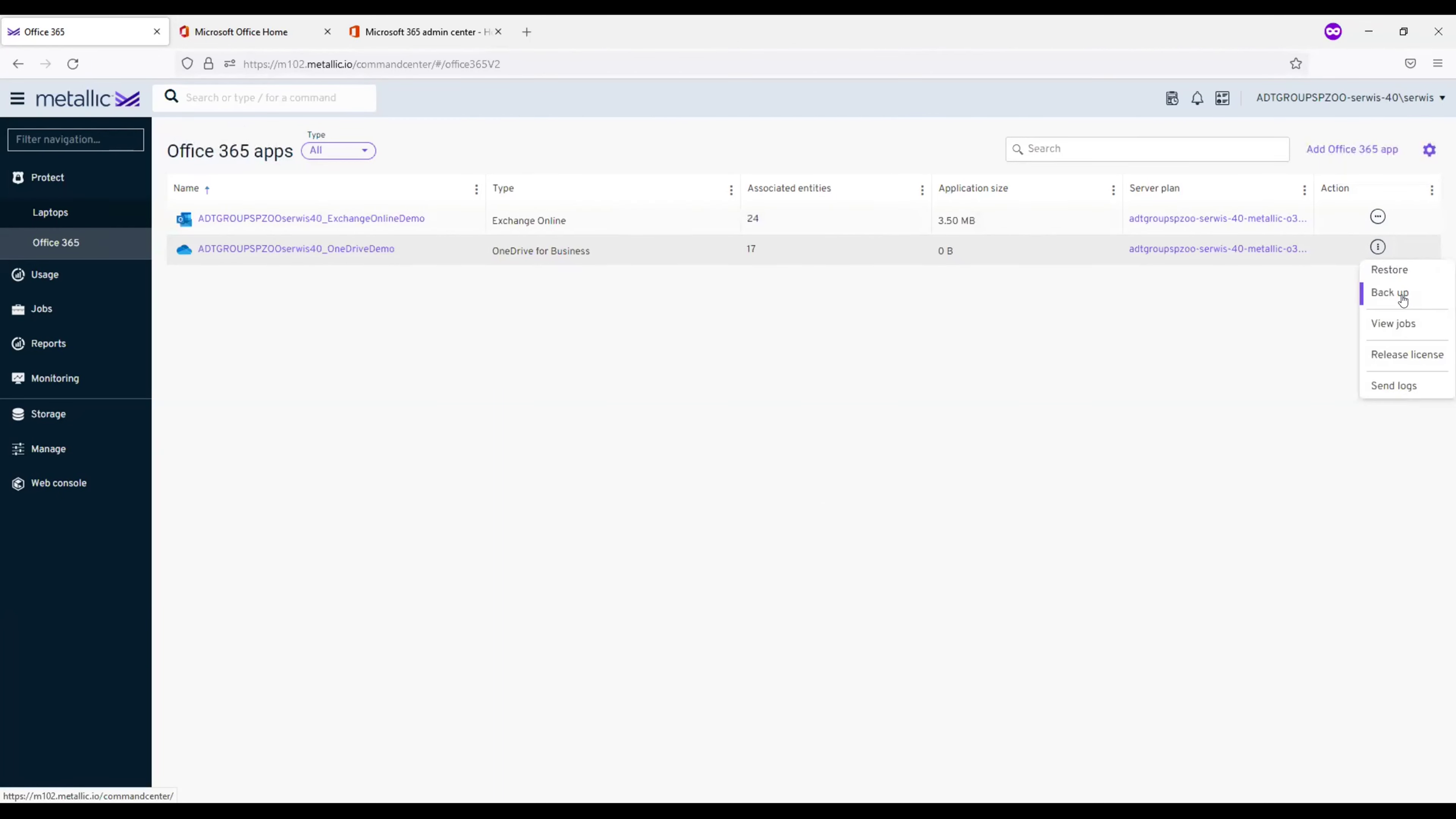
{"action": "left_click", "coordinate": [1403, 300]}
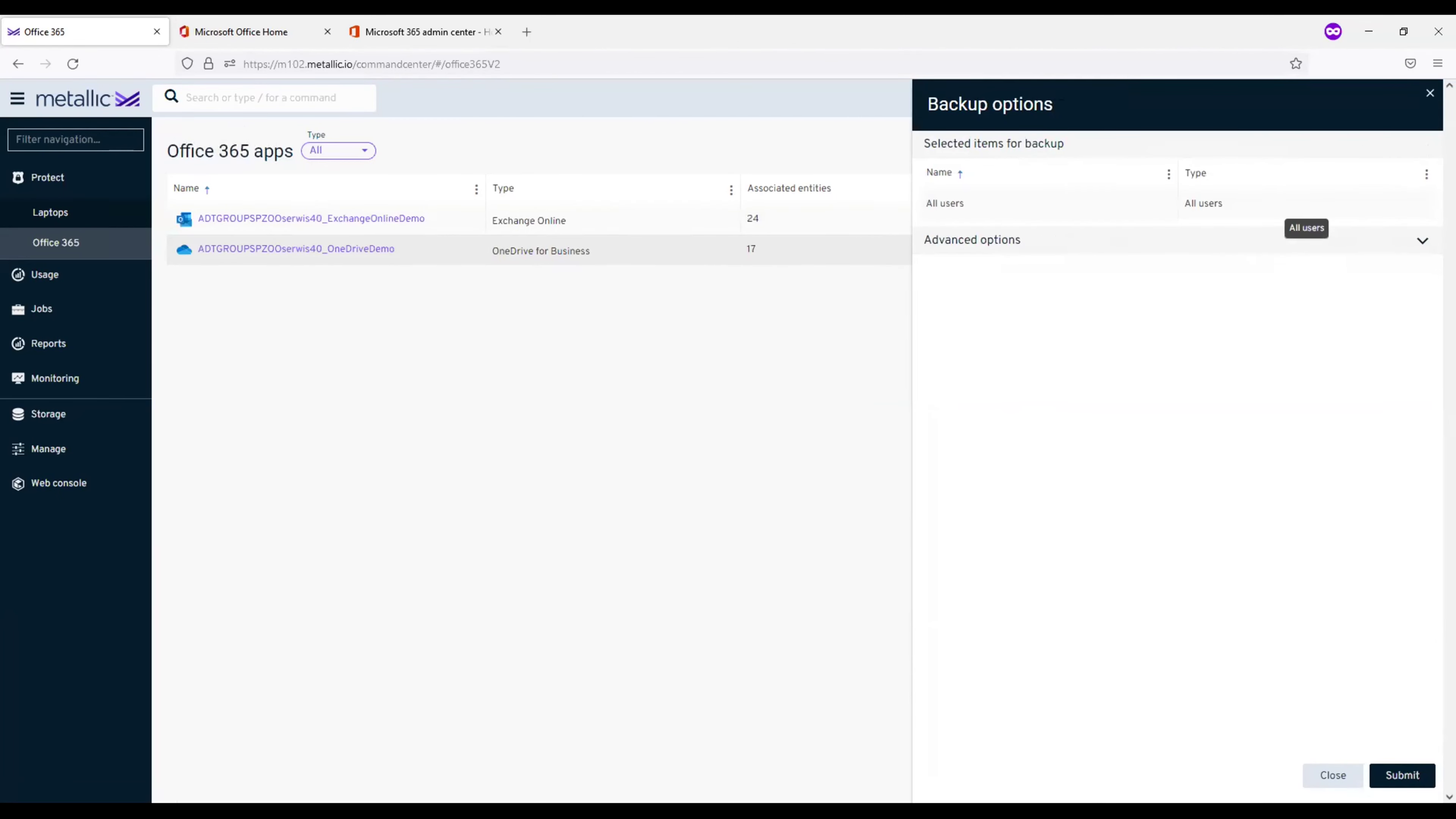
{"action": "left_click", "coordinate": [1403, 775]}
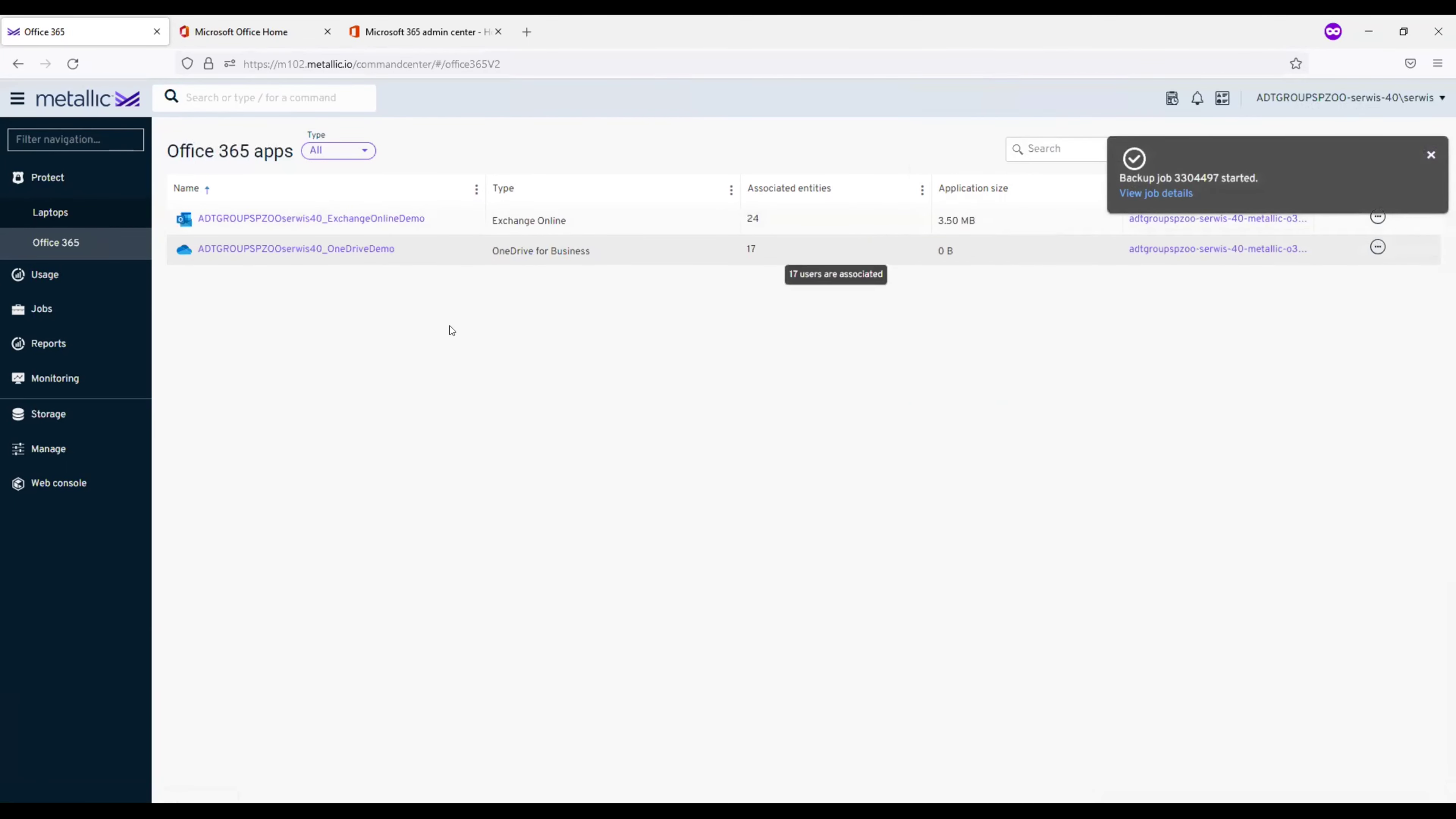
{"action": "left_click", "coordinate": [70, 323]}
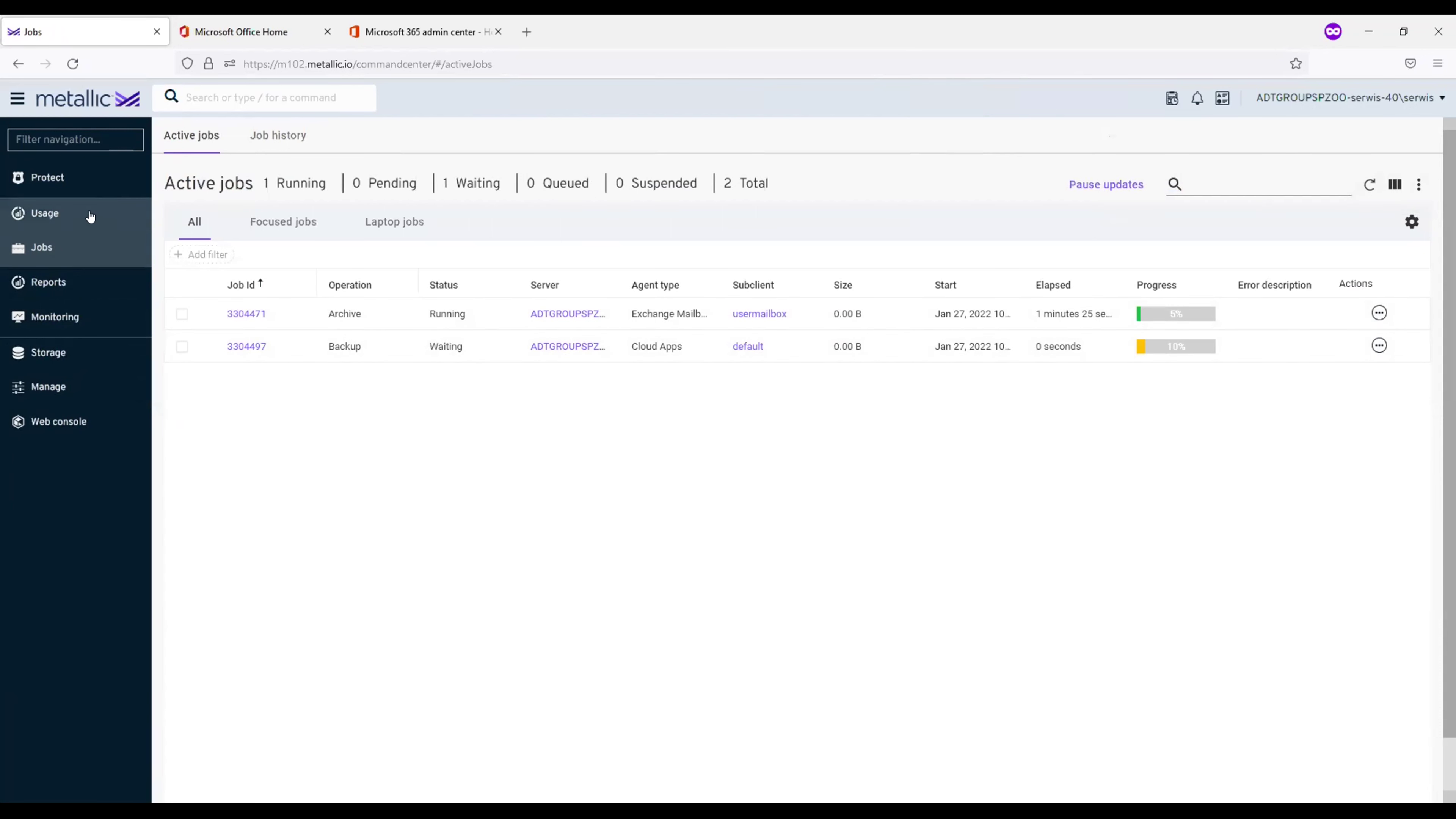
- Start adding a Teams app from the Office 365 apps list and enter TeamsDemo as its name
{"action": "left_click", "coordinate": [81, 184]}
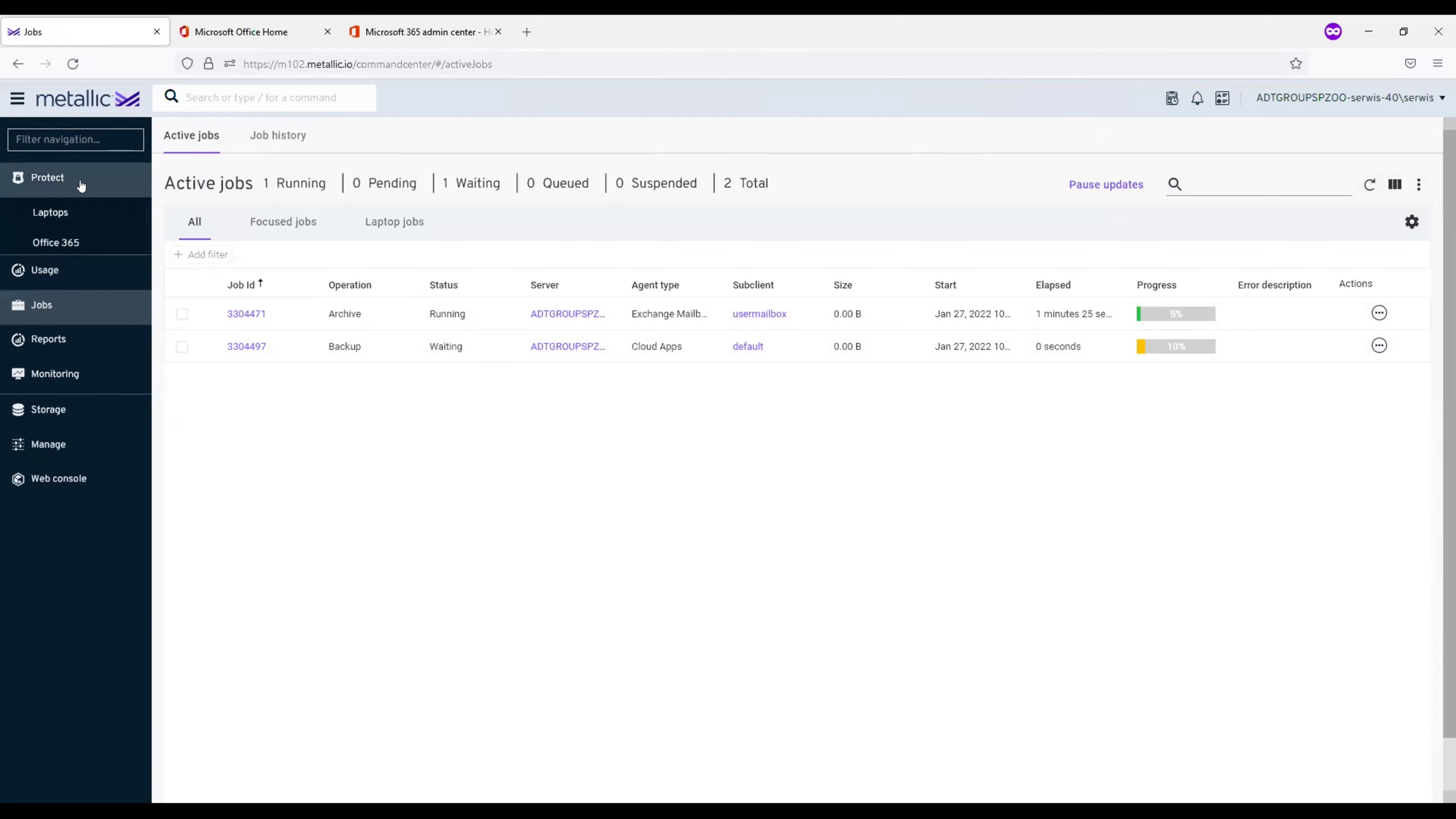
{"action": "left_click", "coordinate": [94, 244]}
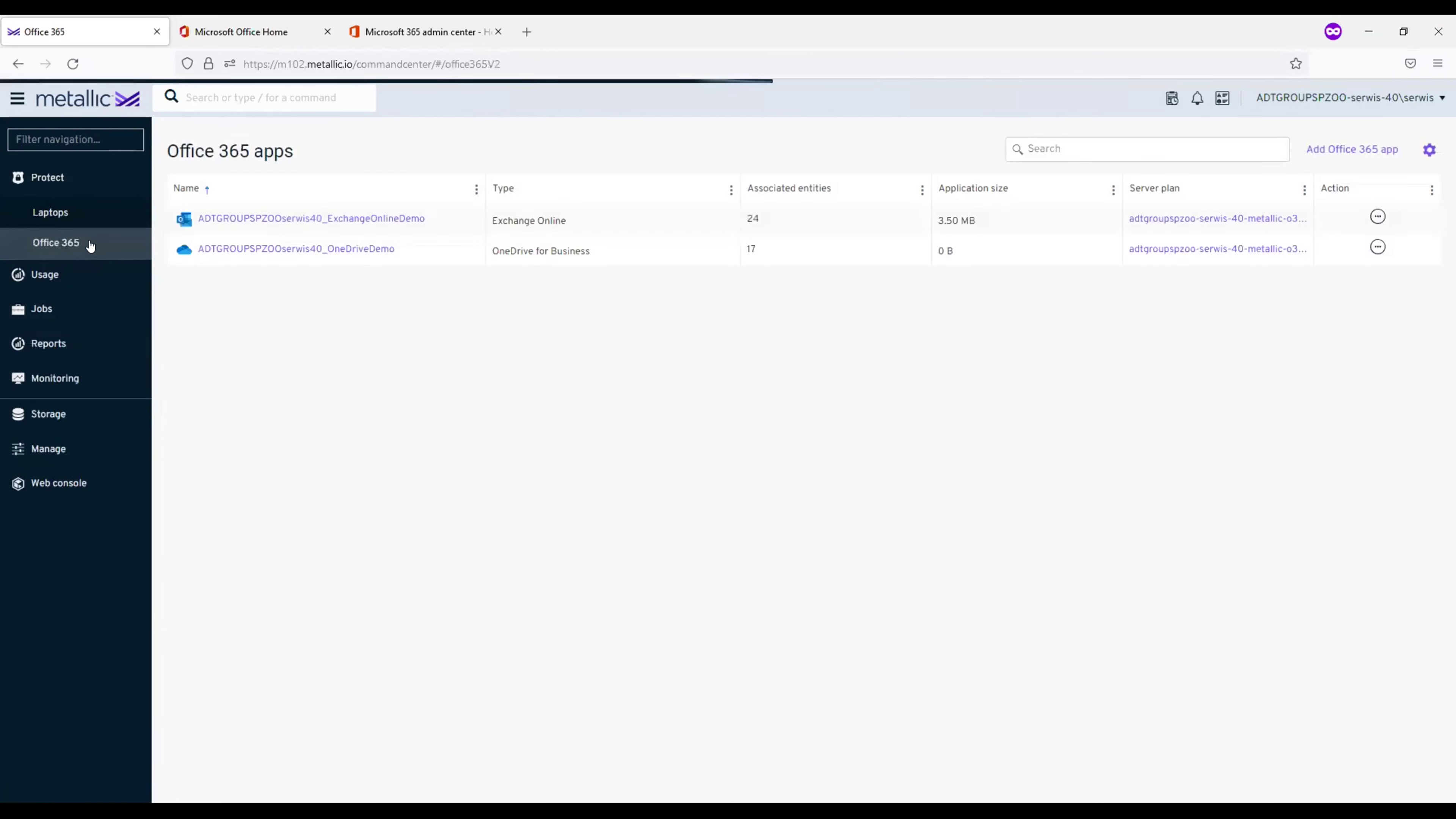
{"action": "left_click", "coordinate": [1370, 151]}
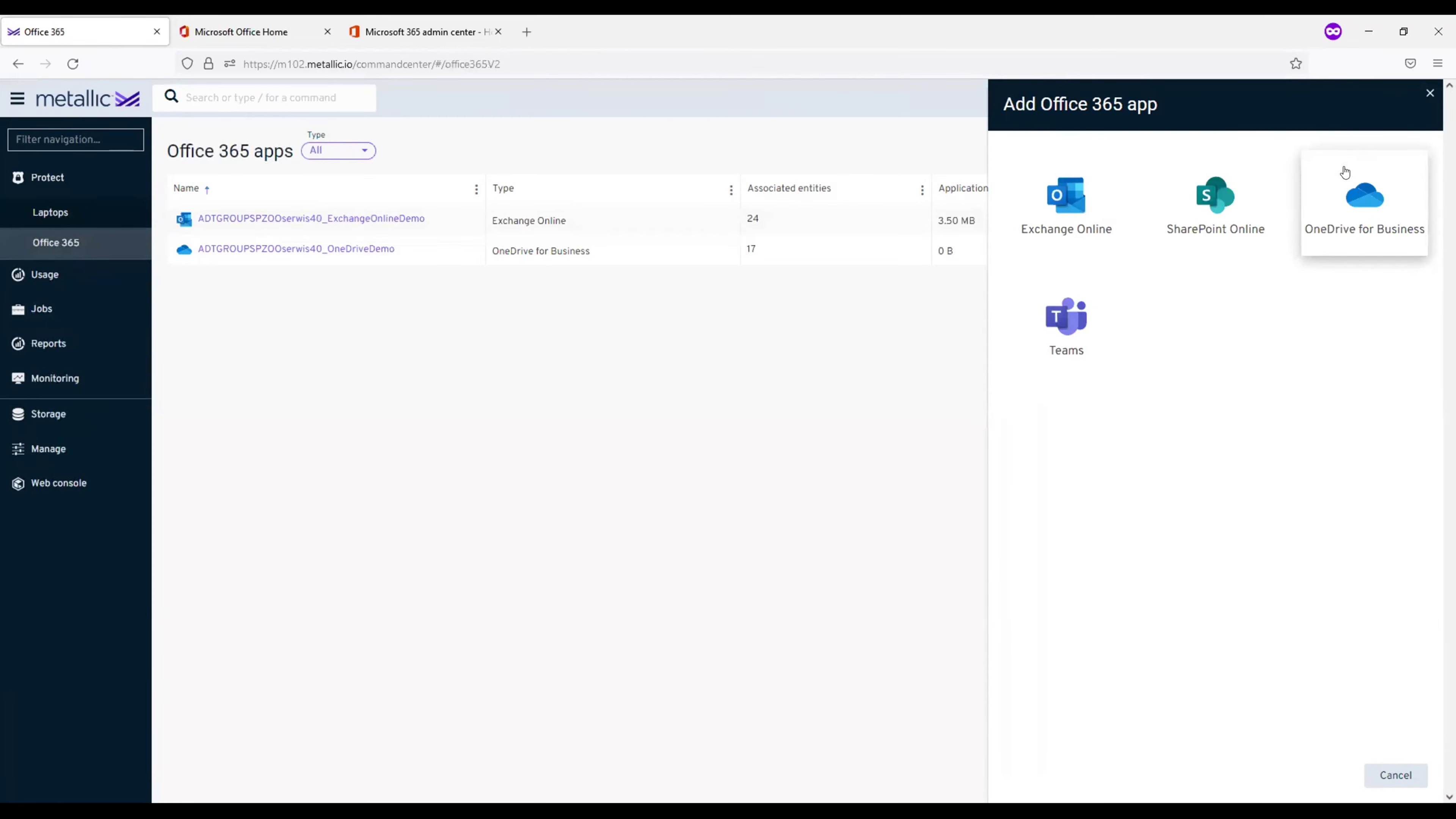
{"action": "left_click", "coordinate": [1070, 351]}
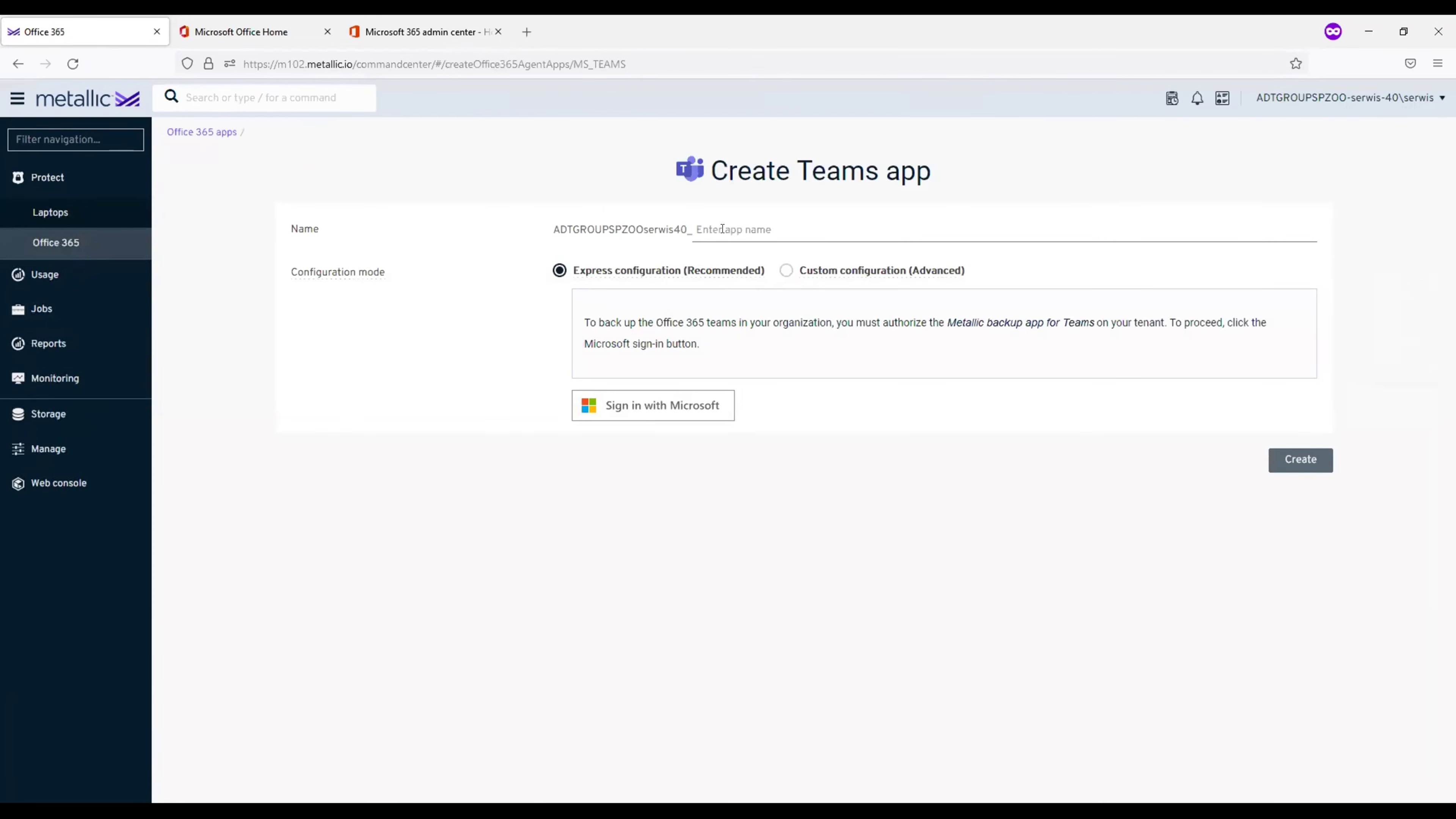
{"action": "left_click", "coordinate": [722, 229]}
{"action": "type", "text": "TeamsDemo"}
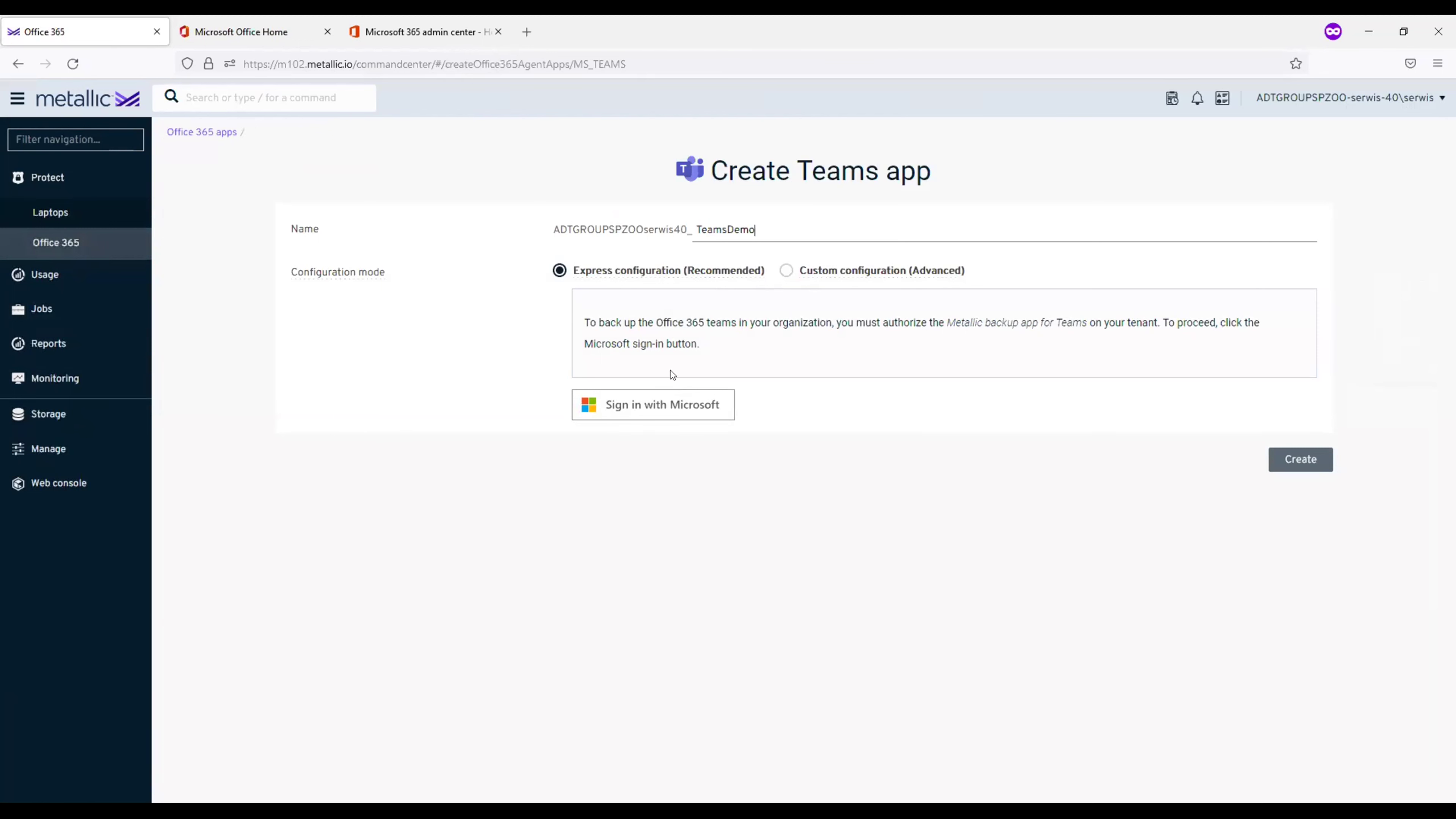
- Authorize the Metallic Backup App for Teams with the signed-in Microsoft account, accept the requested permissions, and create the TeamsDemo app
{"action": "left_click", "coordinate": [676, 406]}
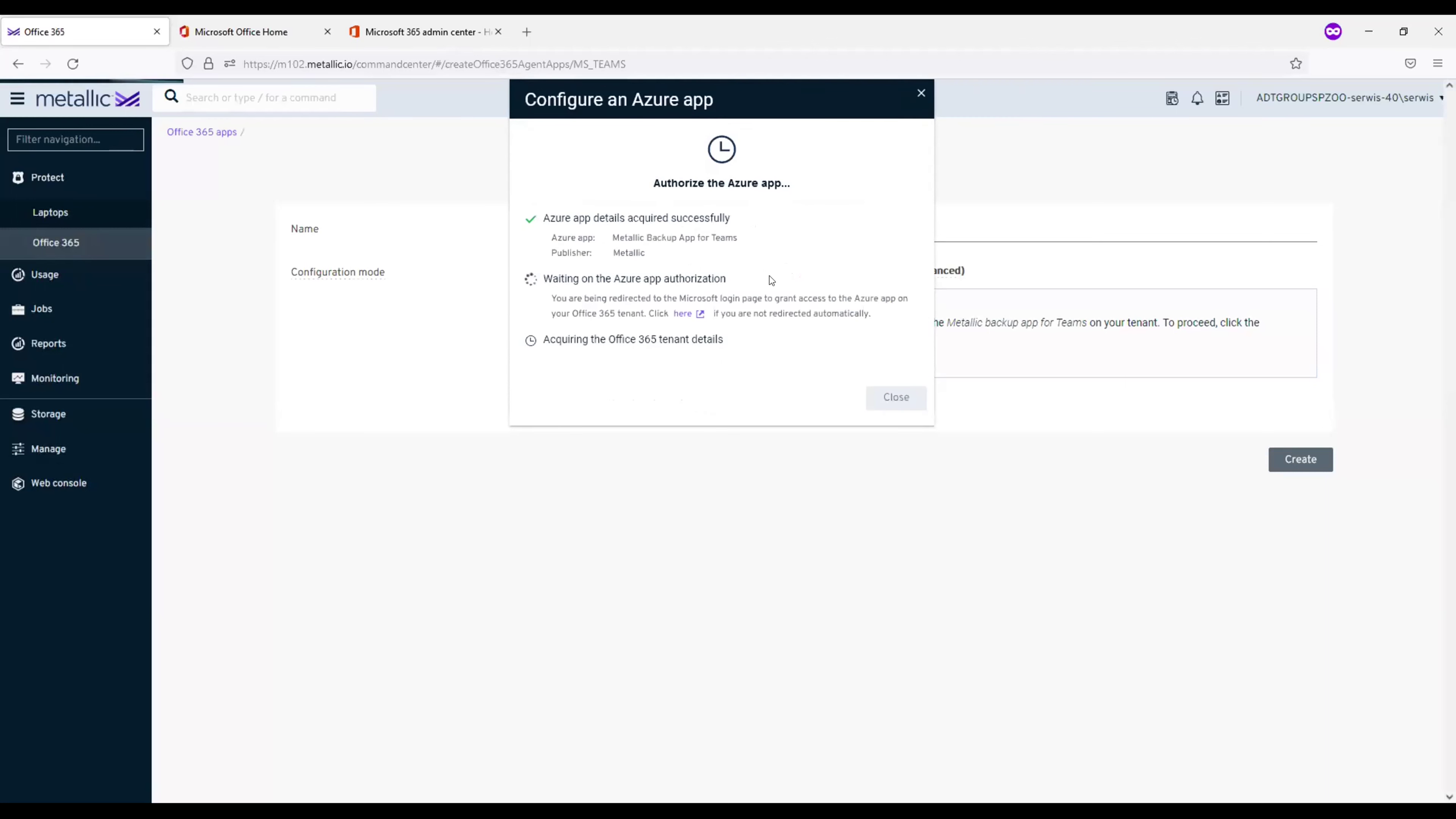
{"action": "left_click", "coordinate": [688, 314]}
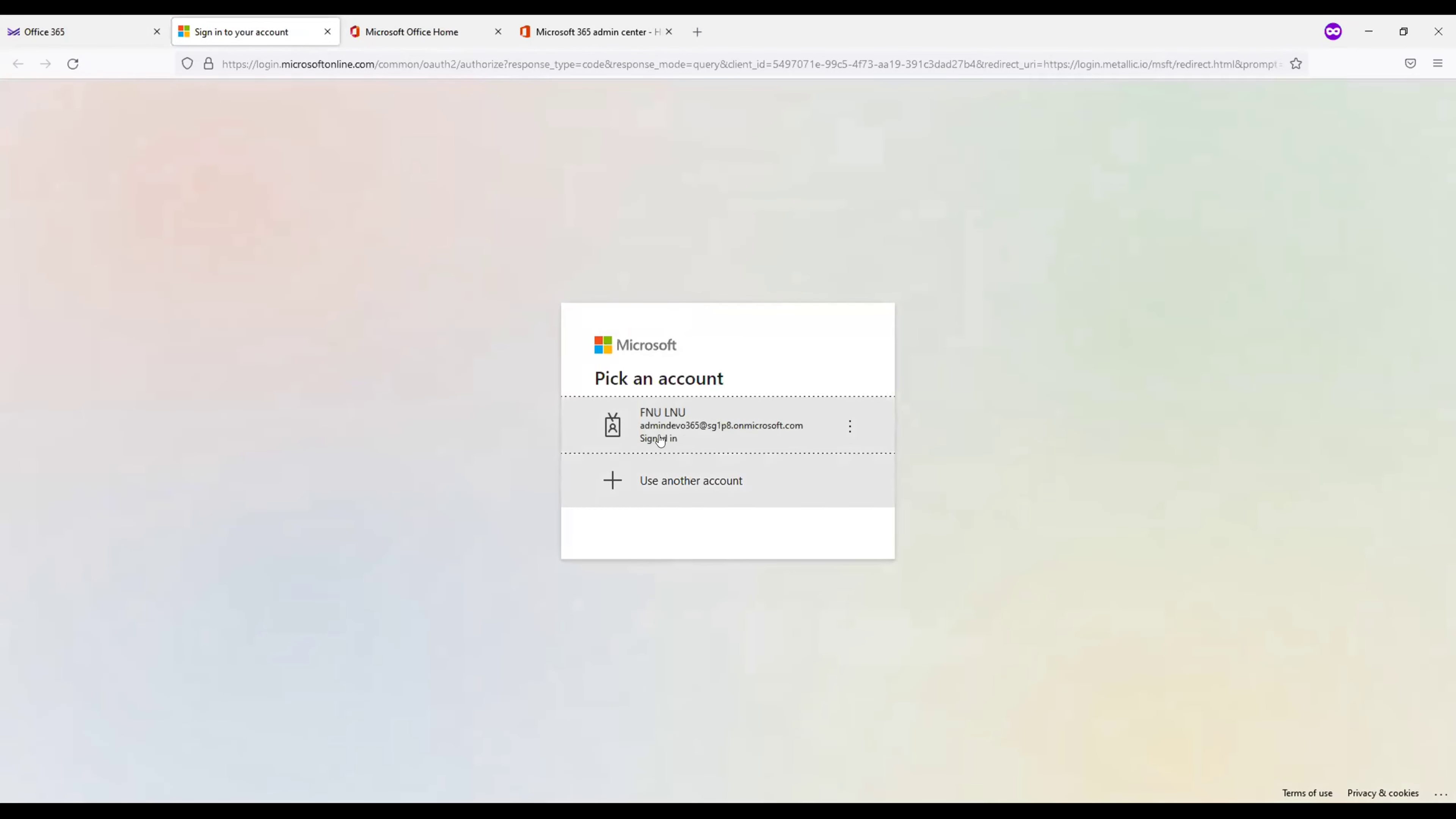
{"action": "left_click", "coordinate": [716, 425]}
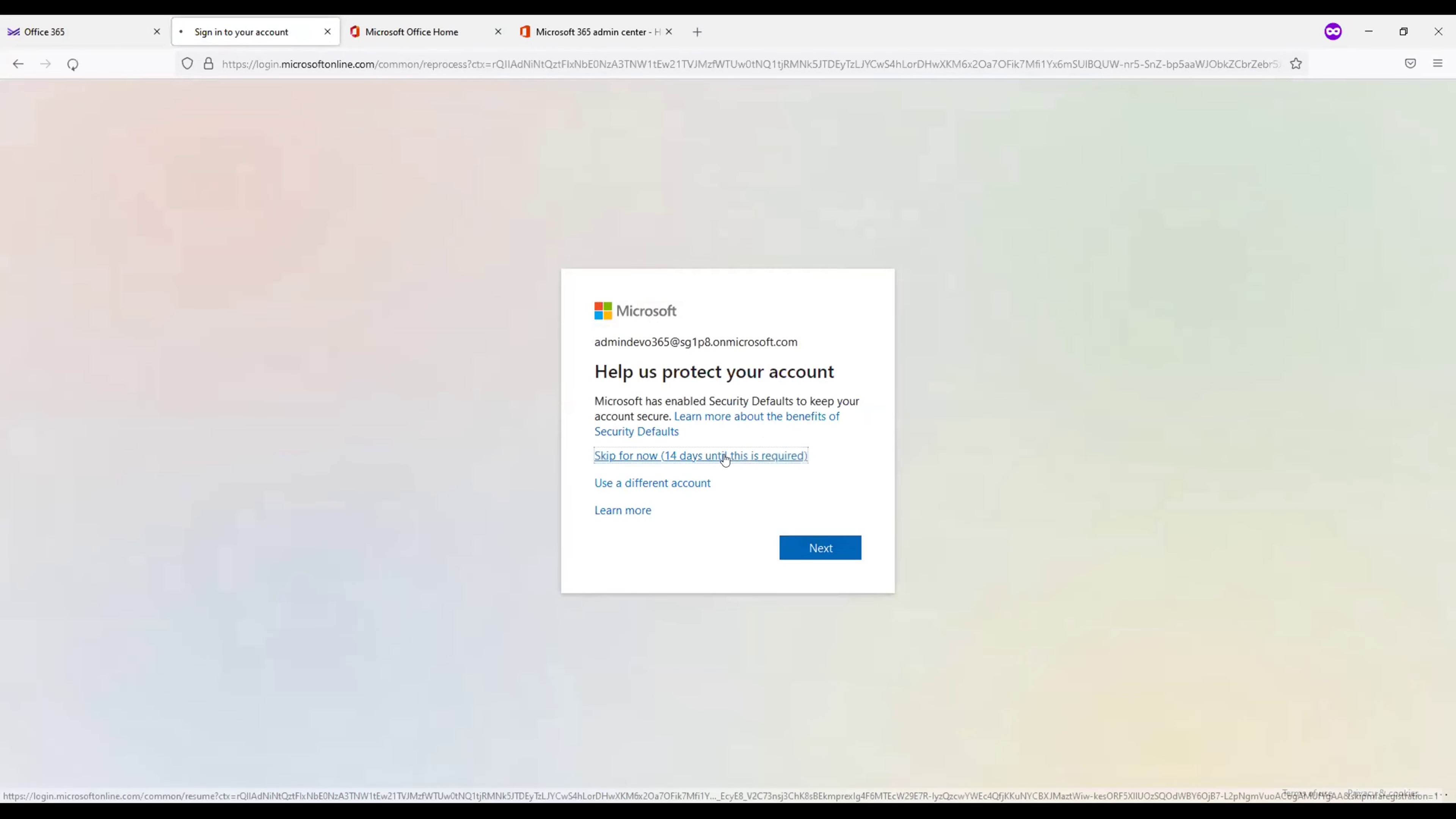
{"action": "left_click", "coordinate": [704, 457]}
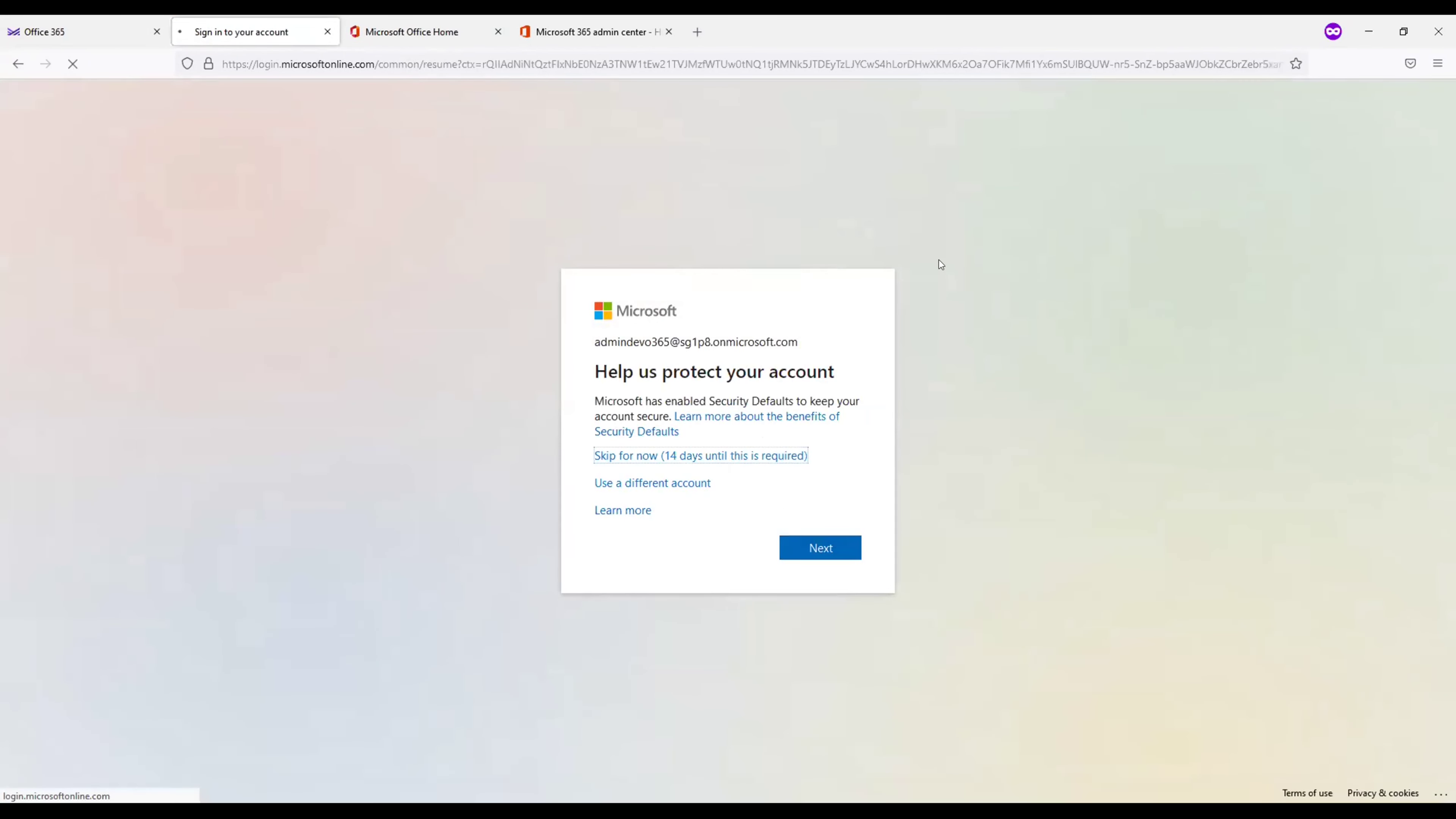
{"action": "scroll", "coordinate": [803, 642], "scroll_direction": "down", "scroll_amount": 3}
{"action": "scroll", "coordinate": [812, 621], "scroll_direction": "down", "scroll_amount": 1}
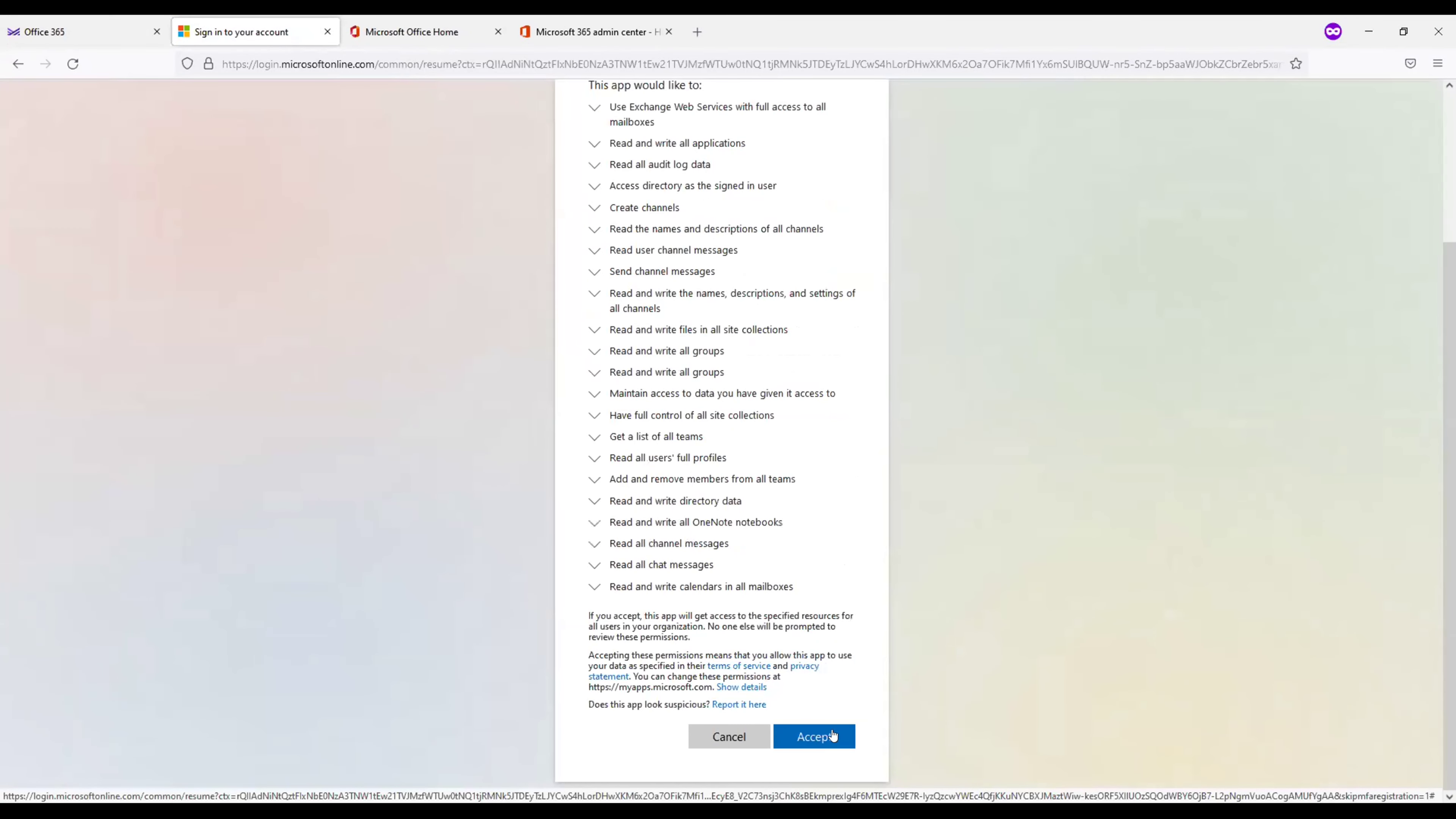
{"action": "left_click", "coordinate": [831, 731]}
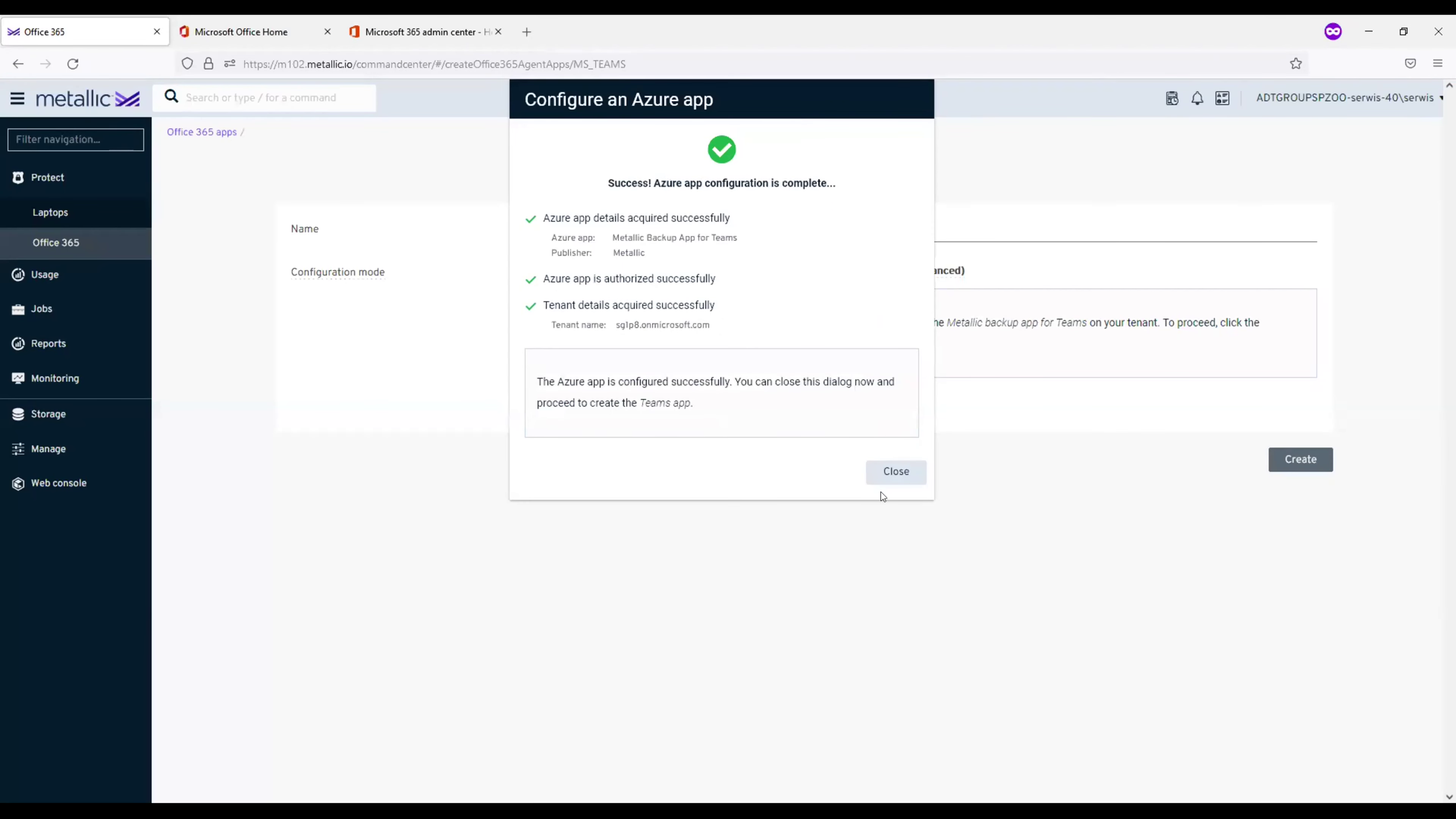
{"action": "left_click", "coordinate": [892, 471]}
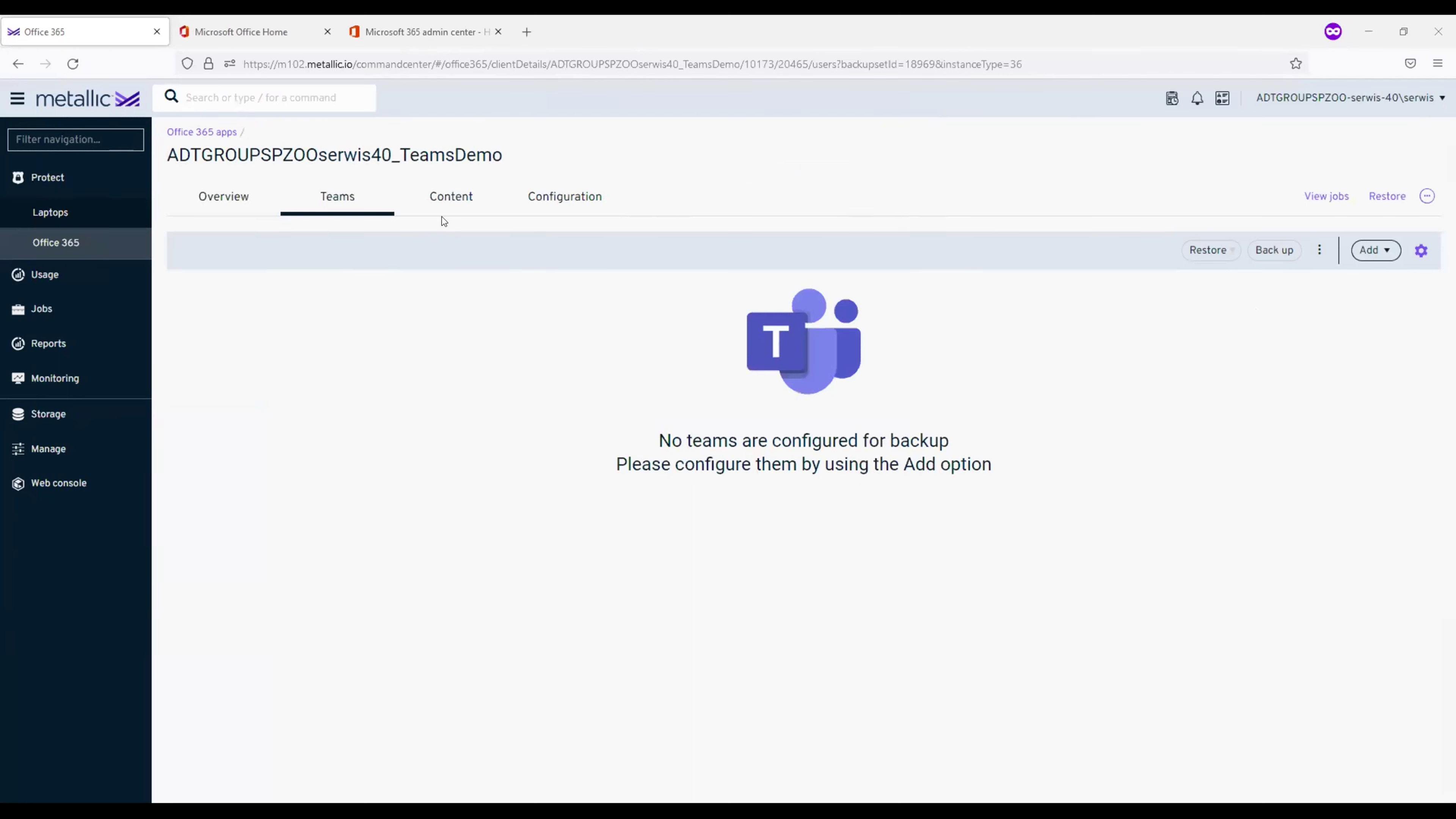
- Add All teams to the TeamsDemo backup content with the adtgroupspzoo-serwis-40-infinite Office 365 plan
{"action": "left_click", "coordinate": [452, 201]}
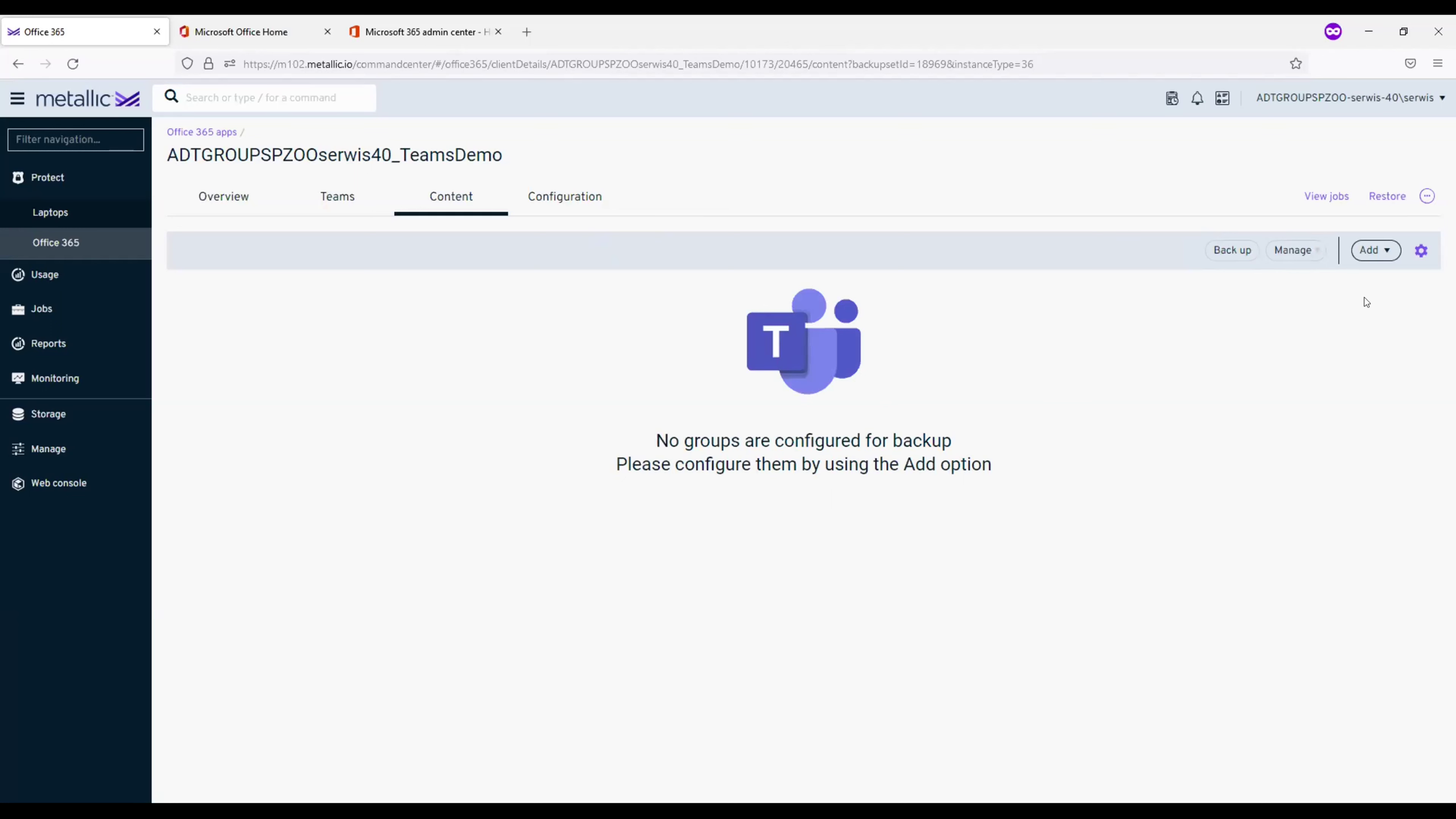
{"action": "left_click", "coordinate": [1381, 252]}
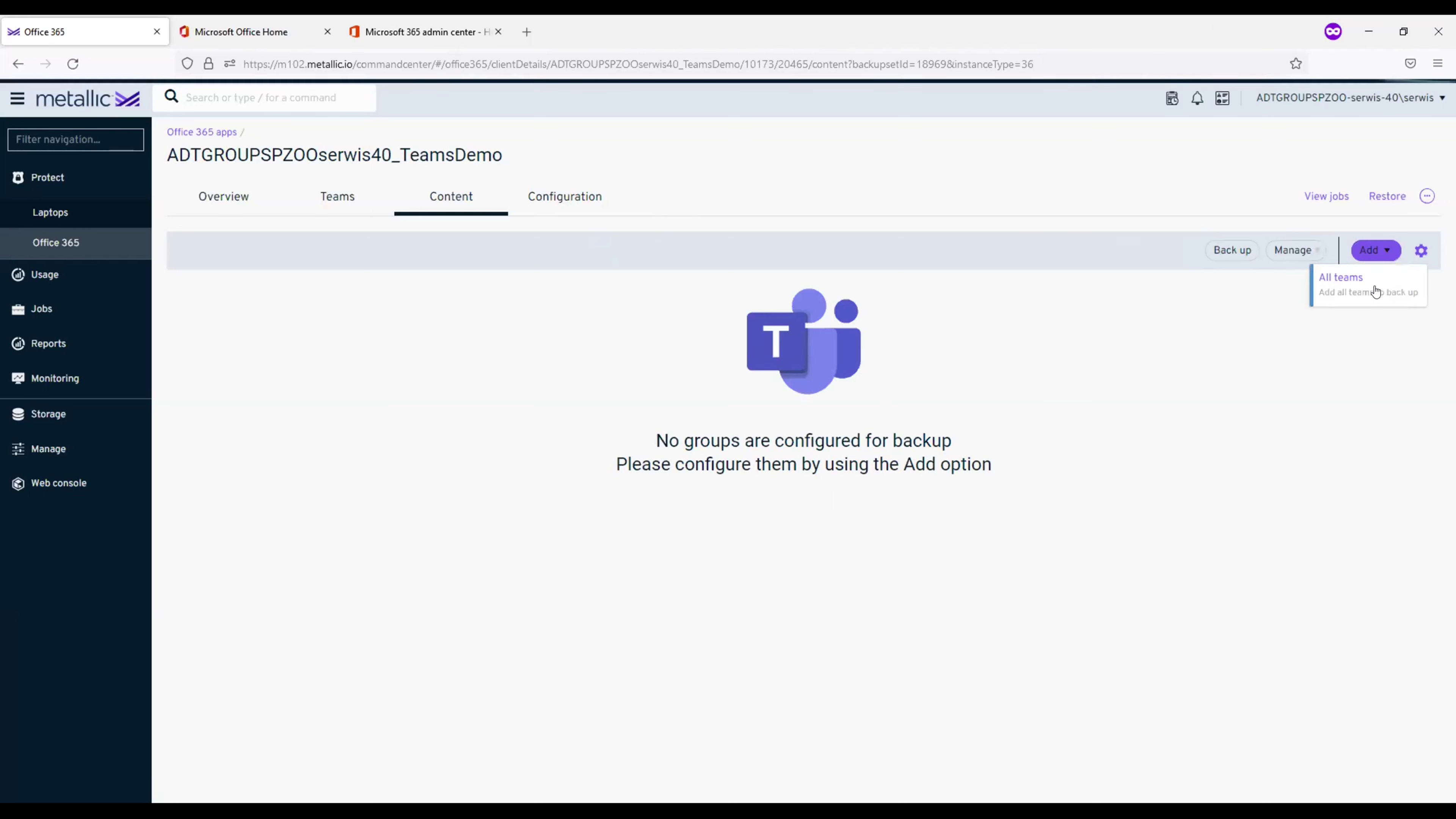
{"action": "left_click", "coordinate": [1354, 288]}
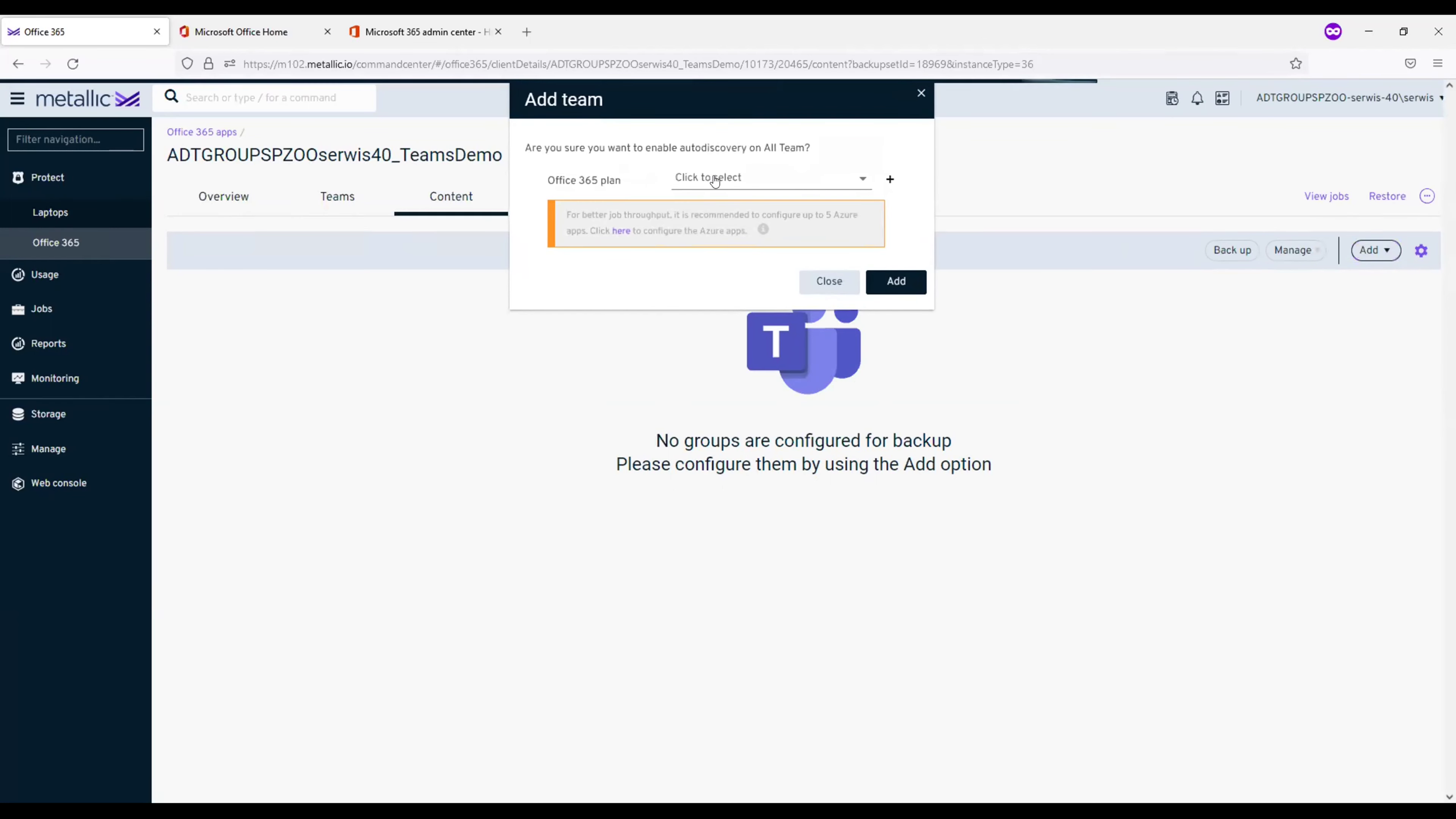
{"action": "left_click", "coordinate": [715, 181]}
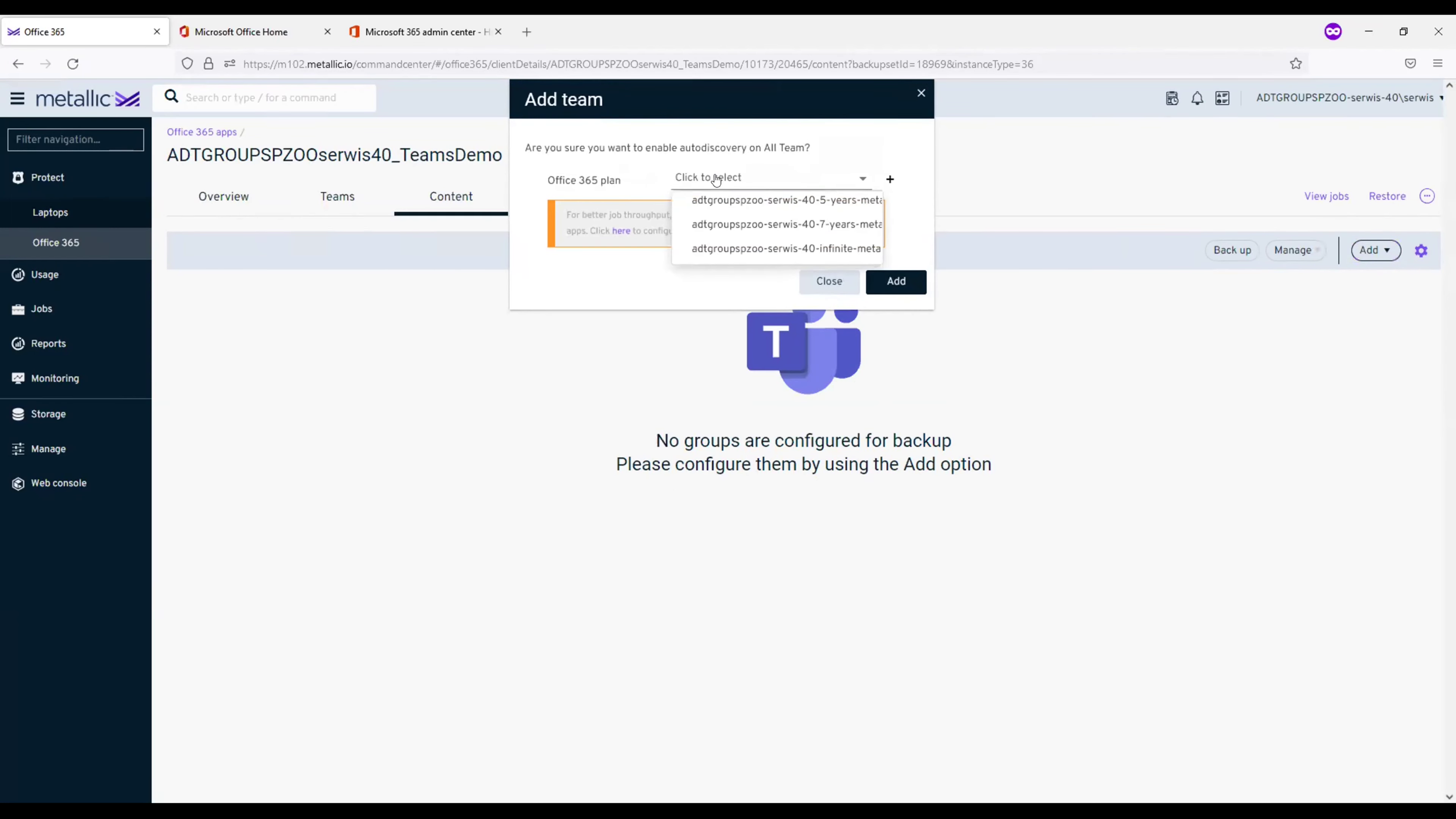
{"action": "left_click", "coordinate": [728, 252]}
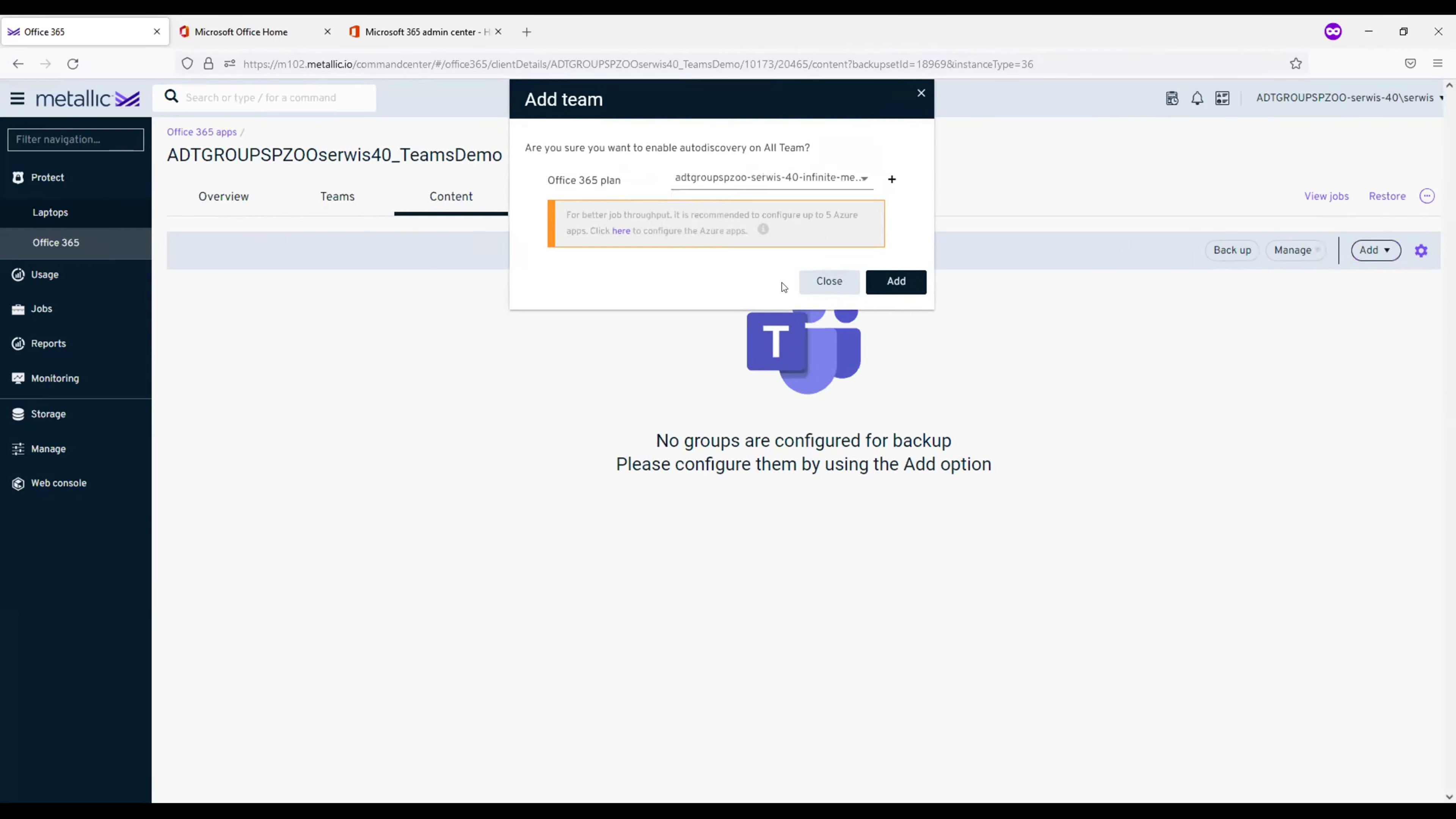
{"action": "left_click", "coordinate": [884, 284]}
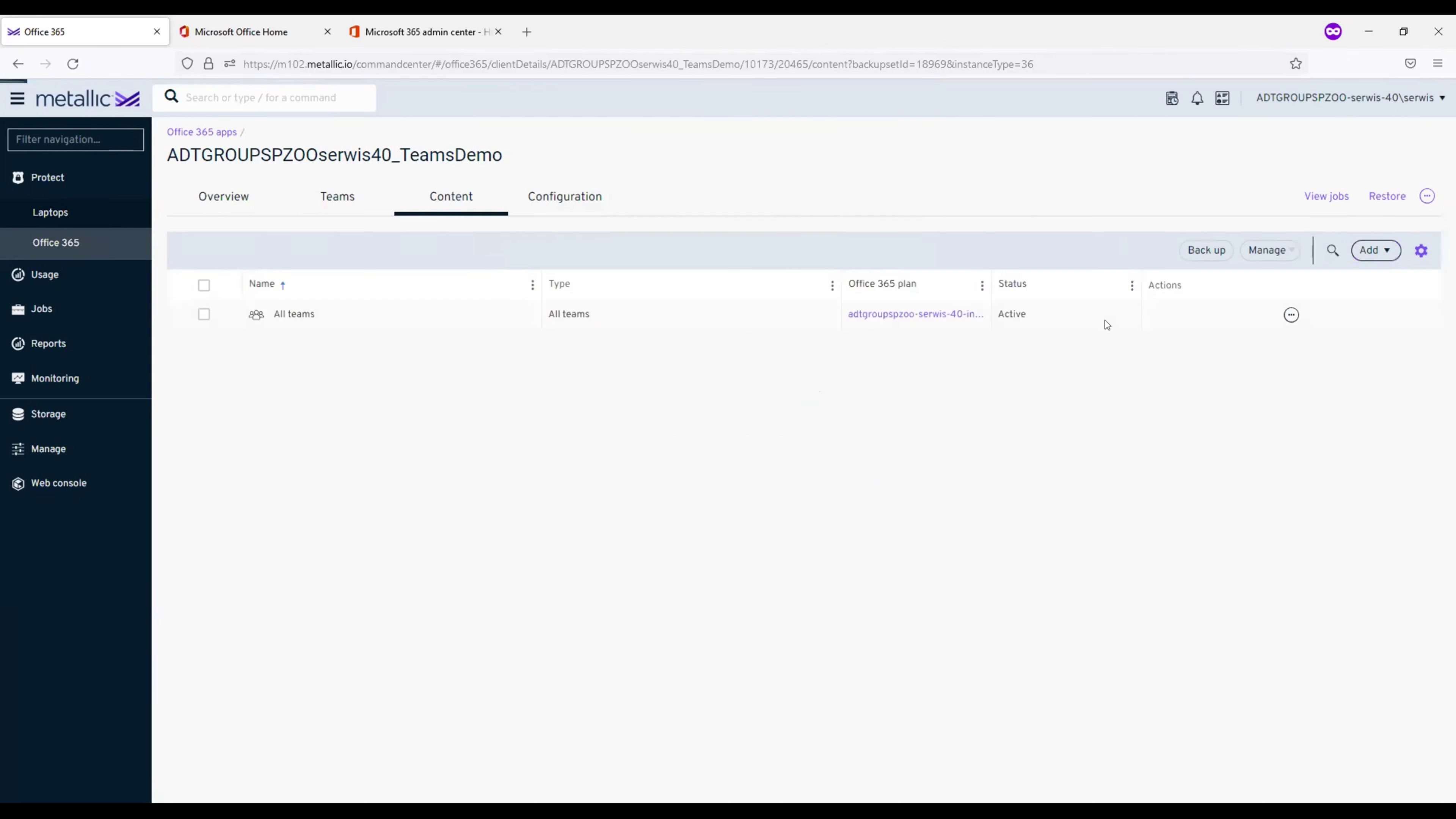
- Review the TeamsDemo app's teams list and overview, and start a backup of all teams
{"action": "left_click", "coordinate": [325, 196]}
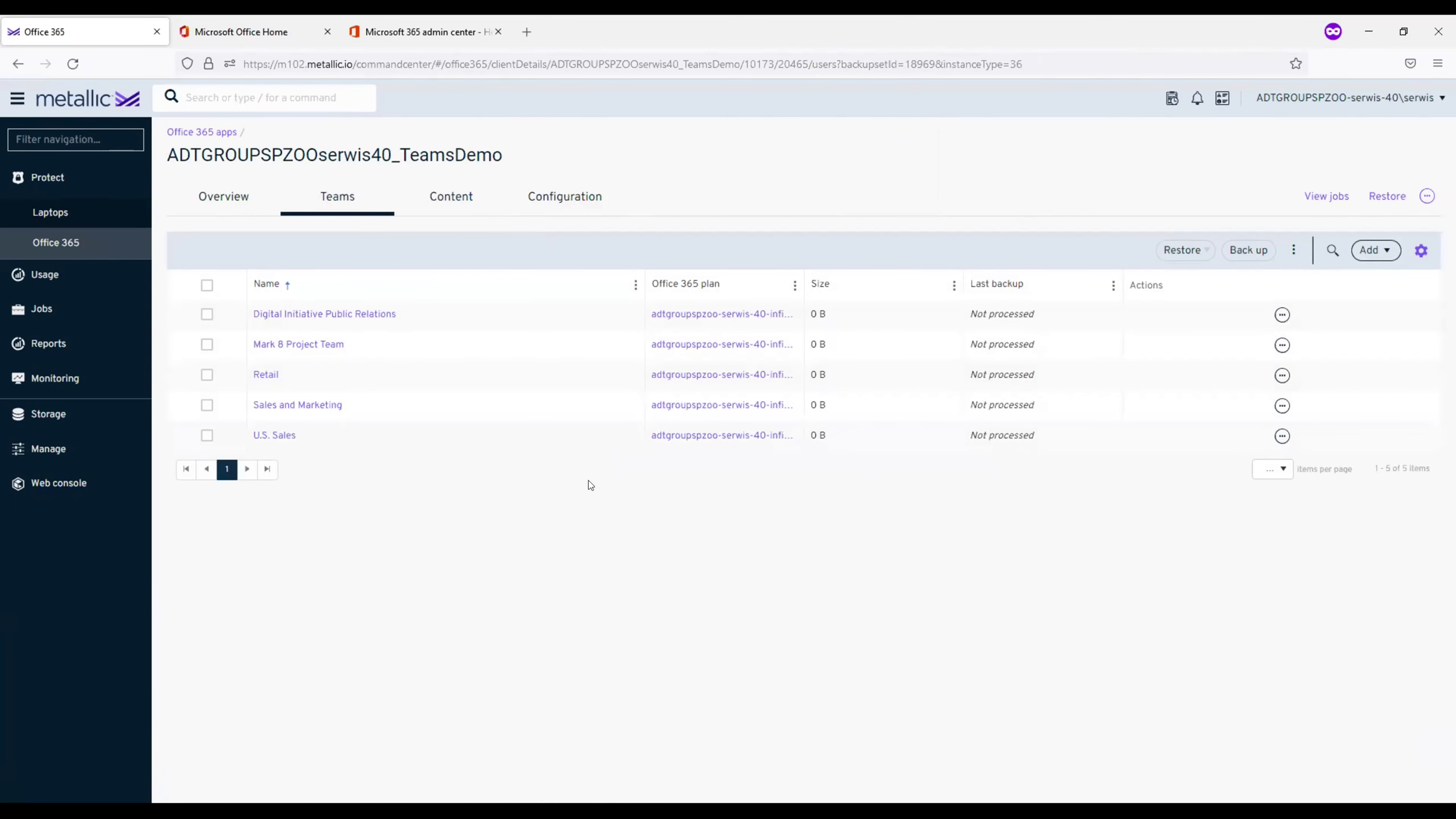
{"action": "left_click", "coordinate": [217, 198]}
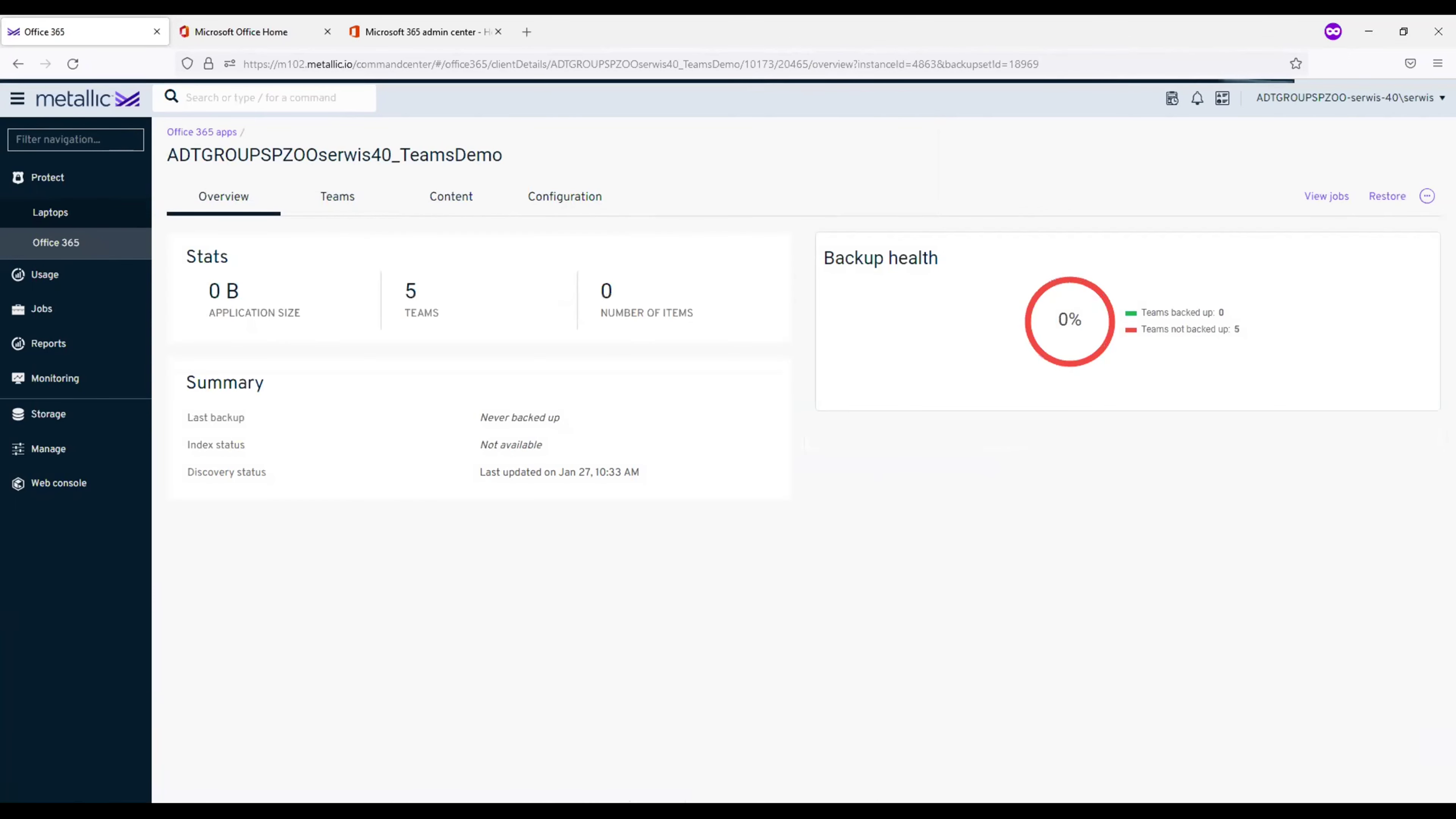
{"action": "left_click", "coordinate": [1426, 196]}
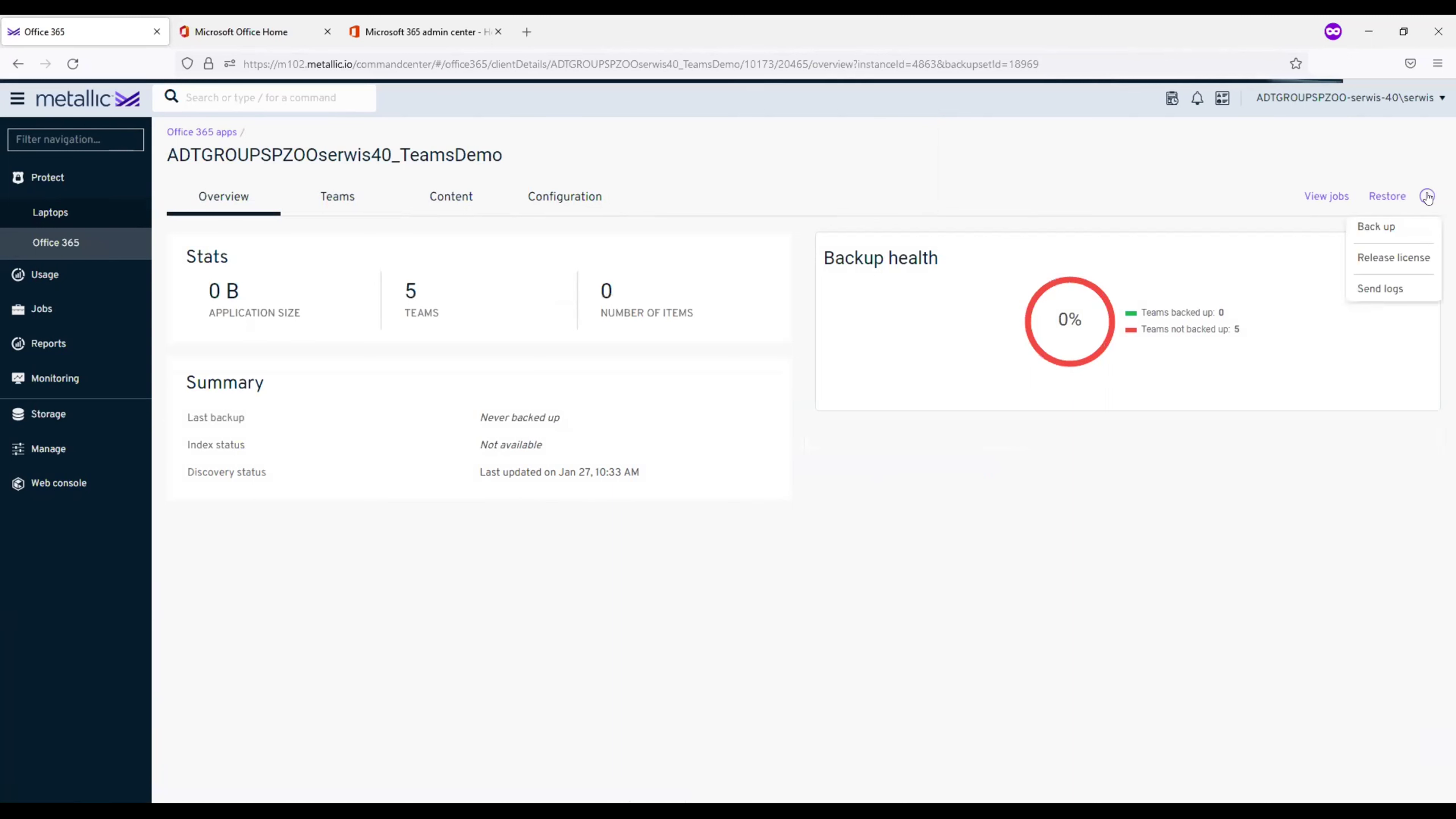
{"action": "left_click", "coordinate": [1393, 230]}
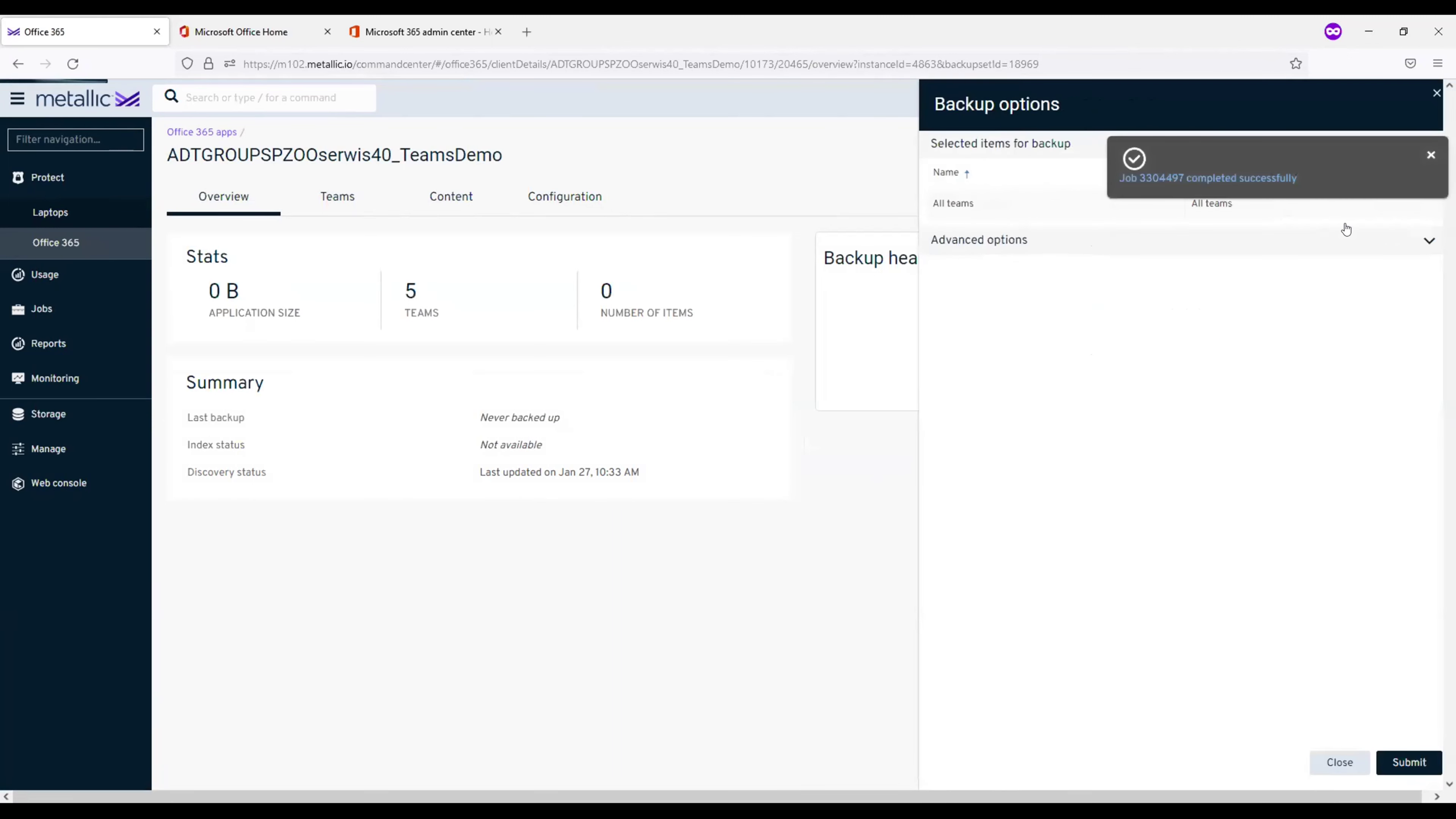
{"action": "left_click", "coordinate": [1416, 772]}
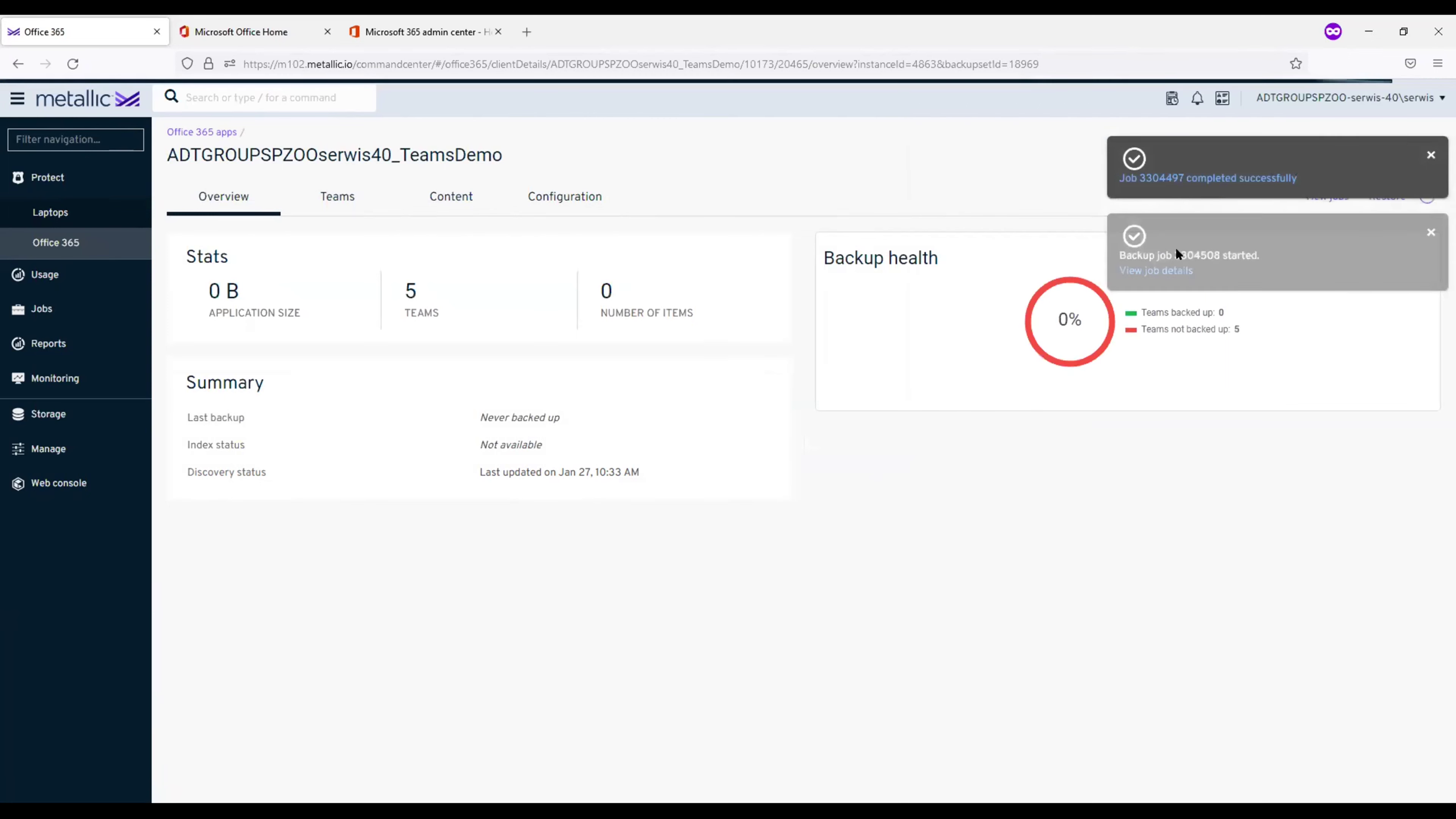
{"action": "left_click", "coordinate": [1427, 155]}
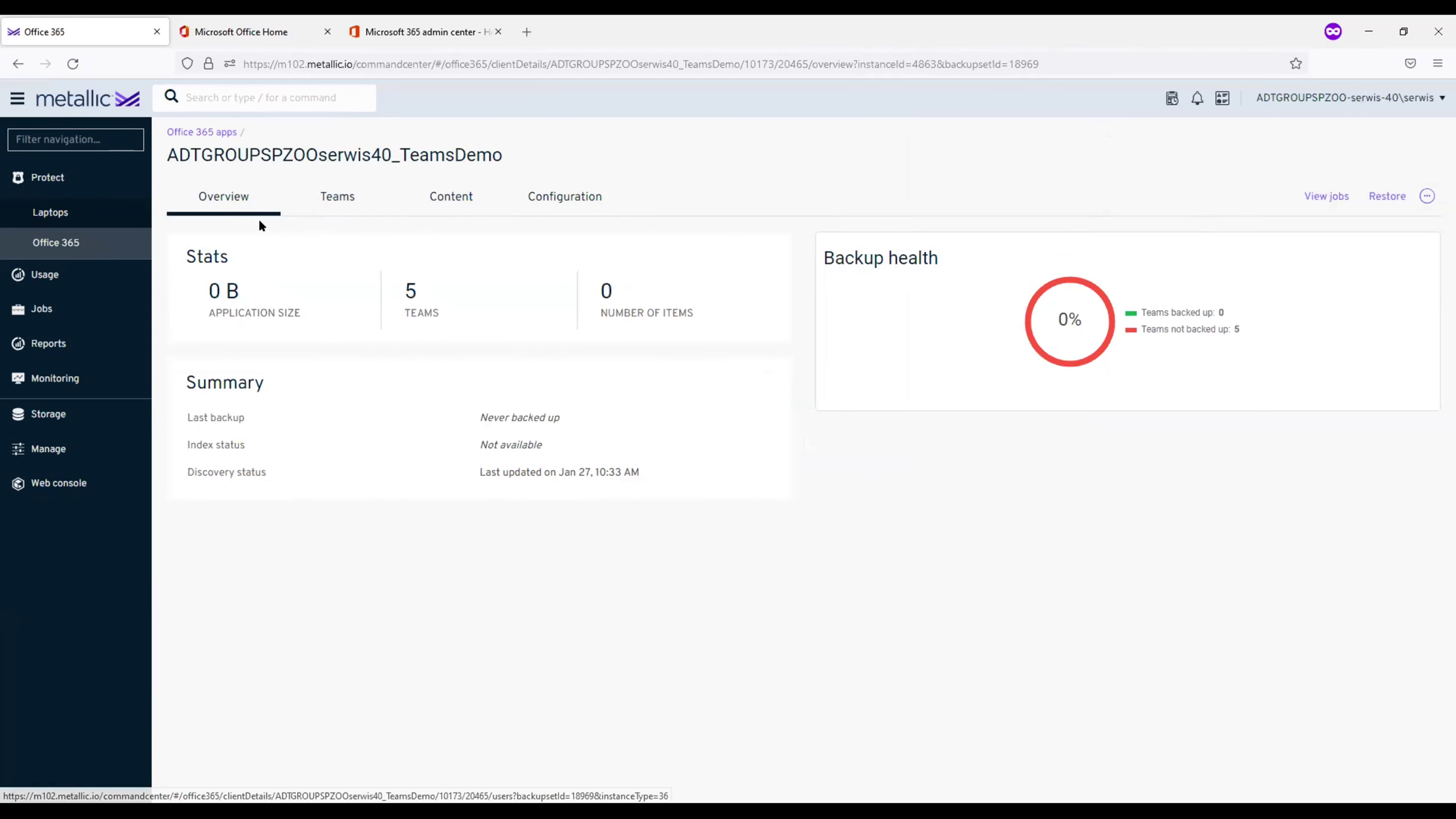
- Start adding a SharePoint Online app from the Office 365 apps list and enter SharePoint as its name
{"action": "left_click", "coordinate": [87, 241]}
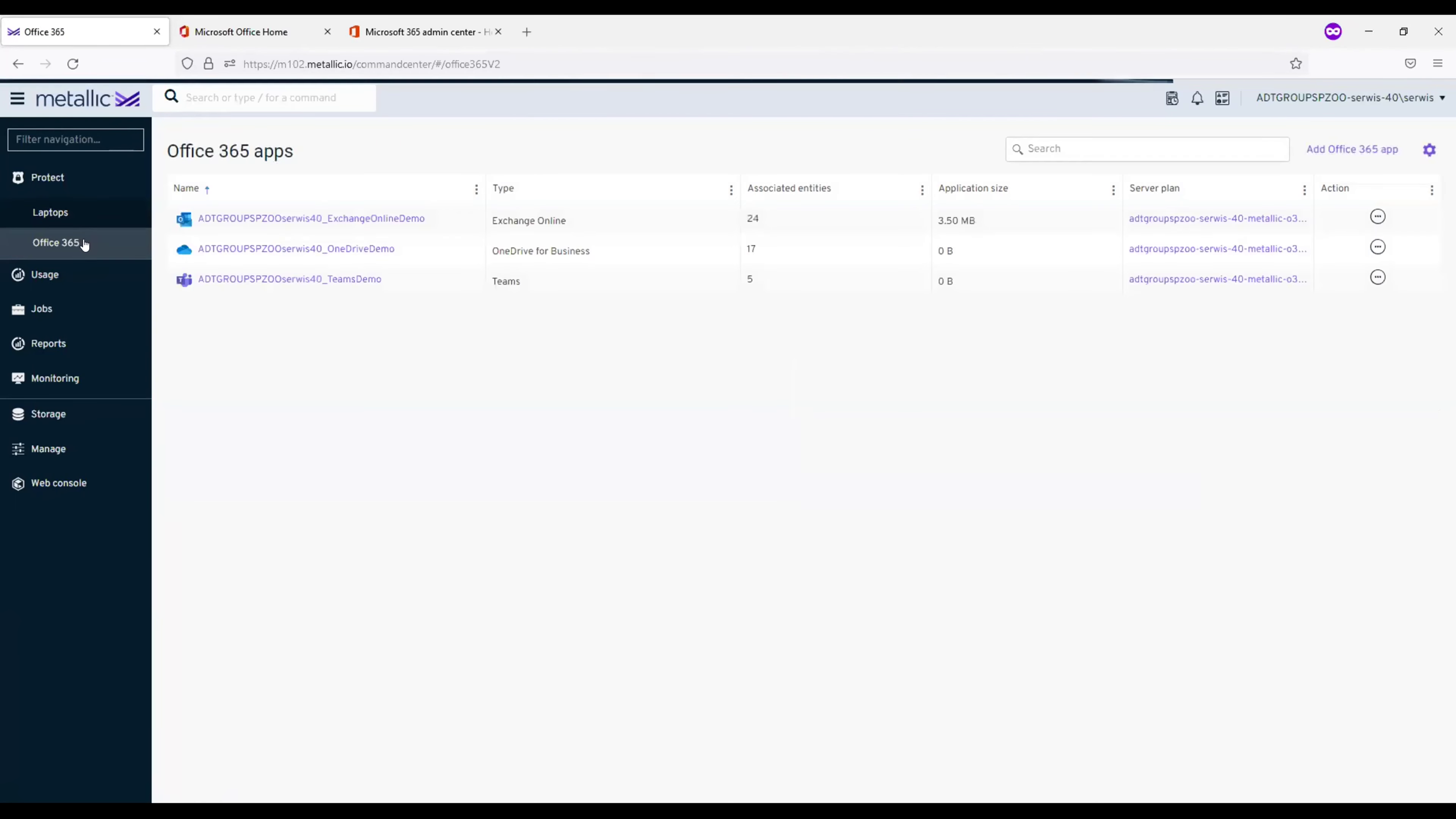
{"action": "left_click", "coordinate": [1344, 150]}
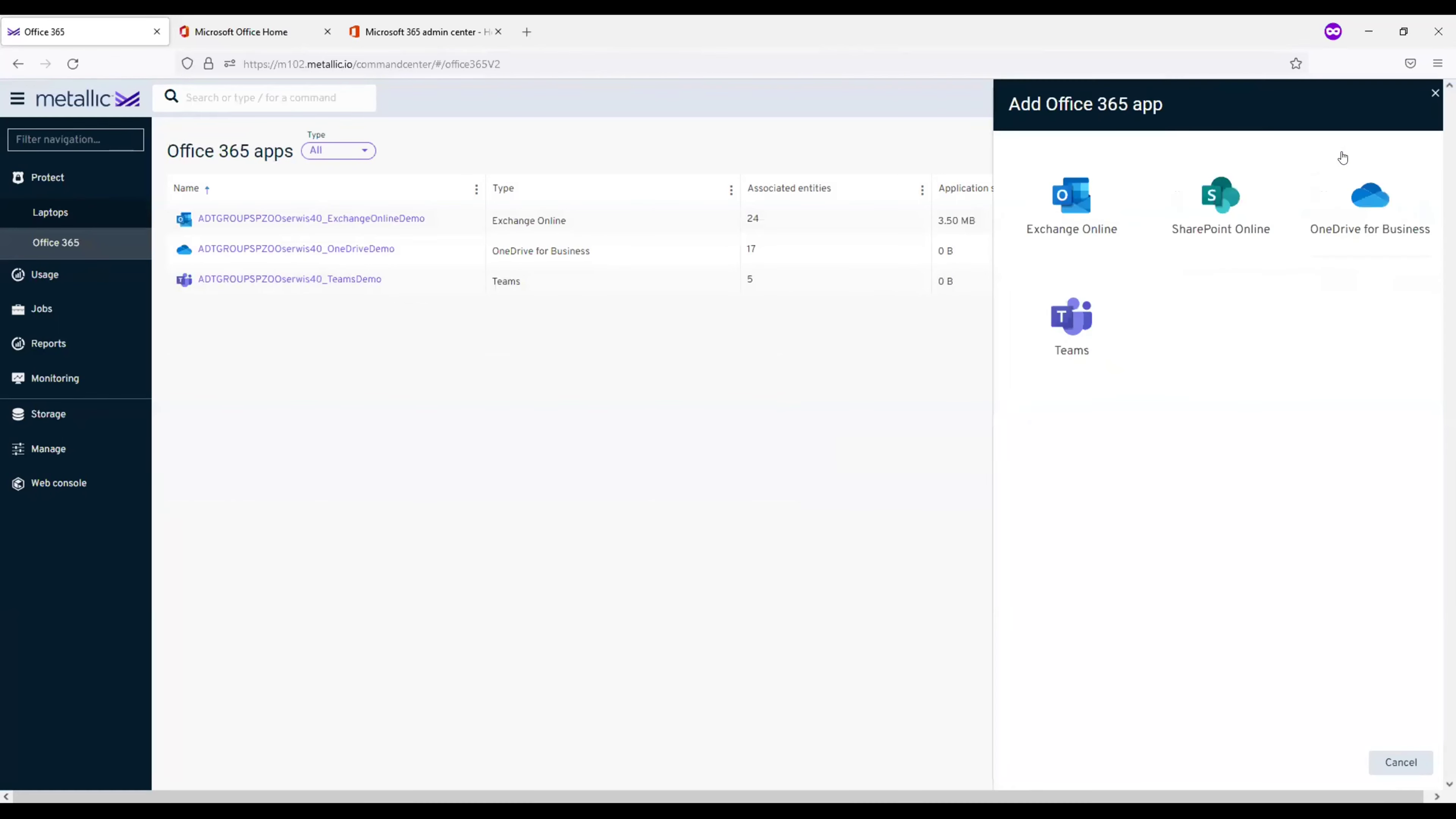
{"action": "left_click", "coordinate": [1192, 226]}
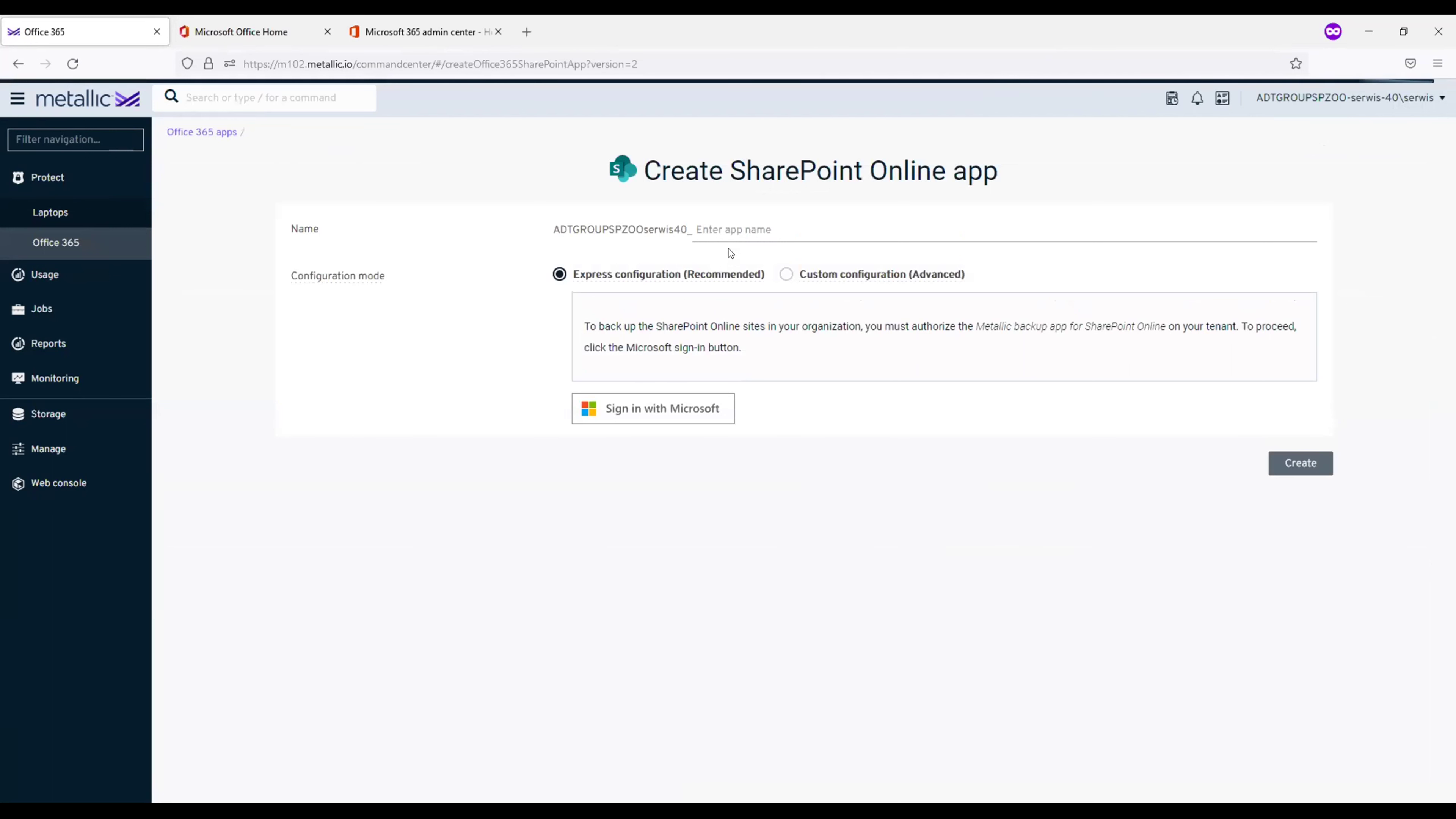
{"action": "left_click", "coordinate": [728, 230]}
{"action": "type", "text": "SharePoint"}
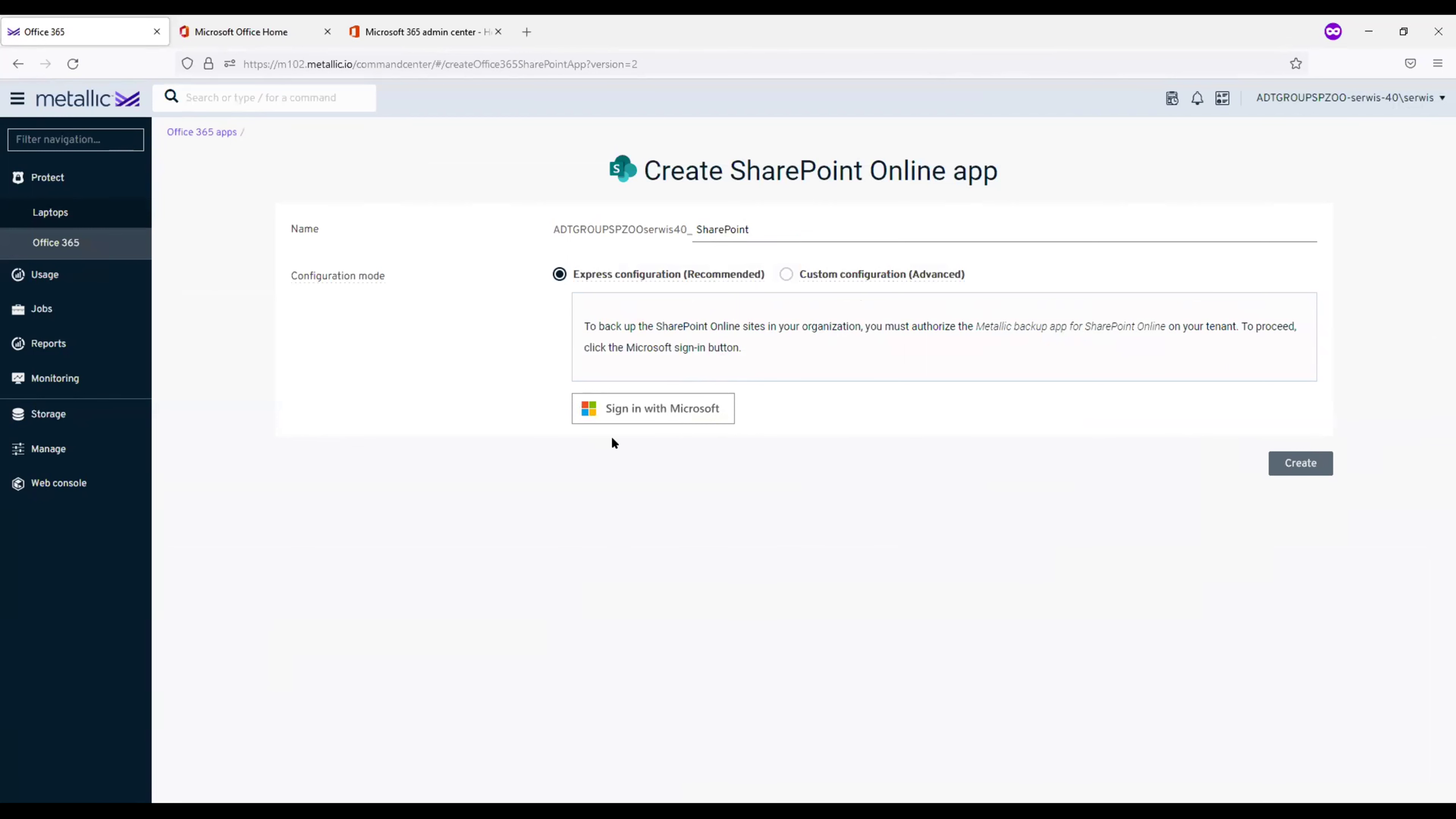
- Authorize the Metallic Backup App for SharePoint Online with the signed-in Microsoft account, skipping the account protection setup and accepting the permissions
{"action": "left_click", "coordinate": [617, 412]}
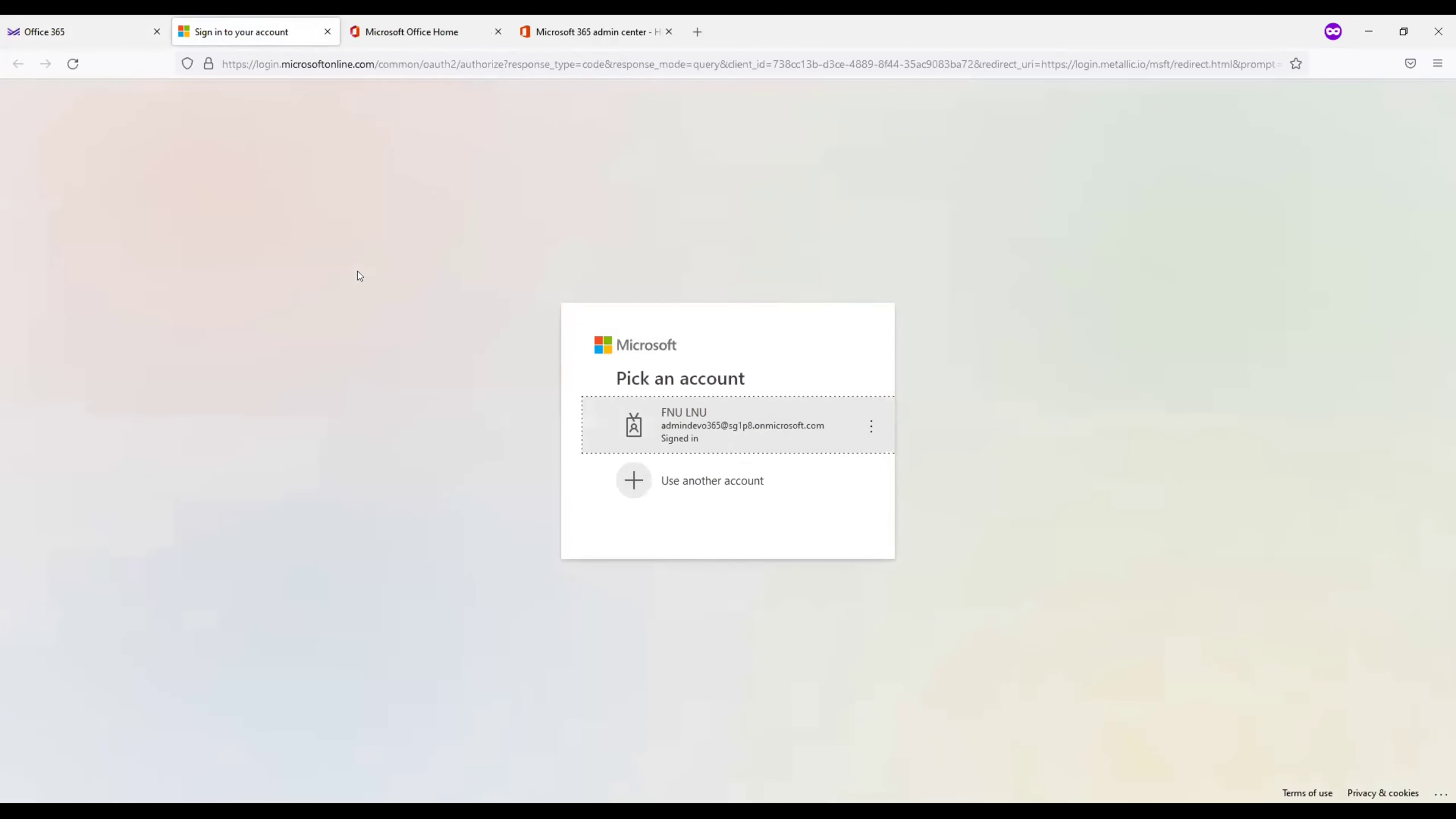
{"action": "left_click", "coordinate": [660, 412]}
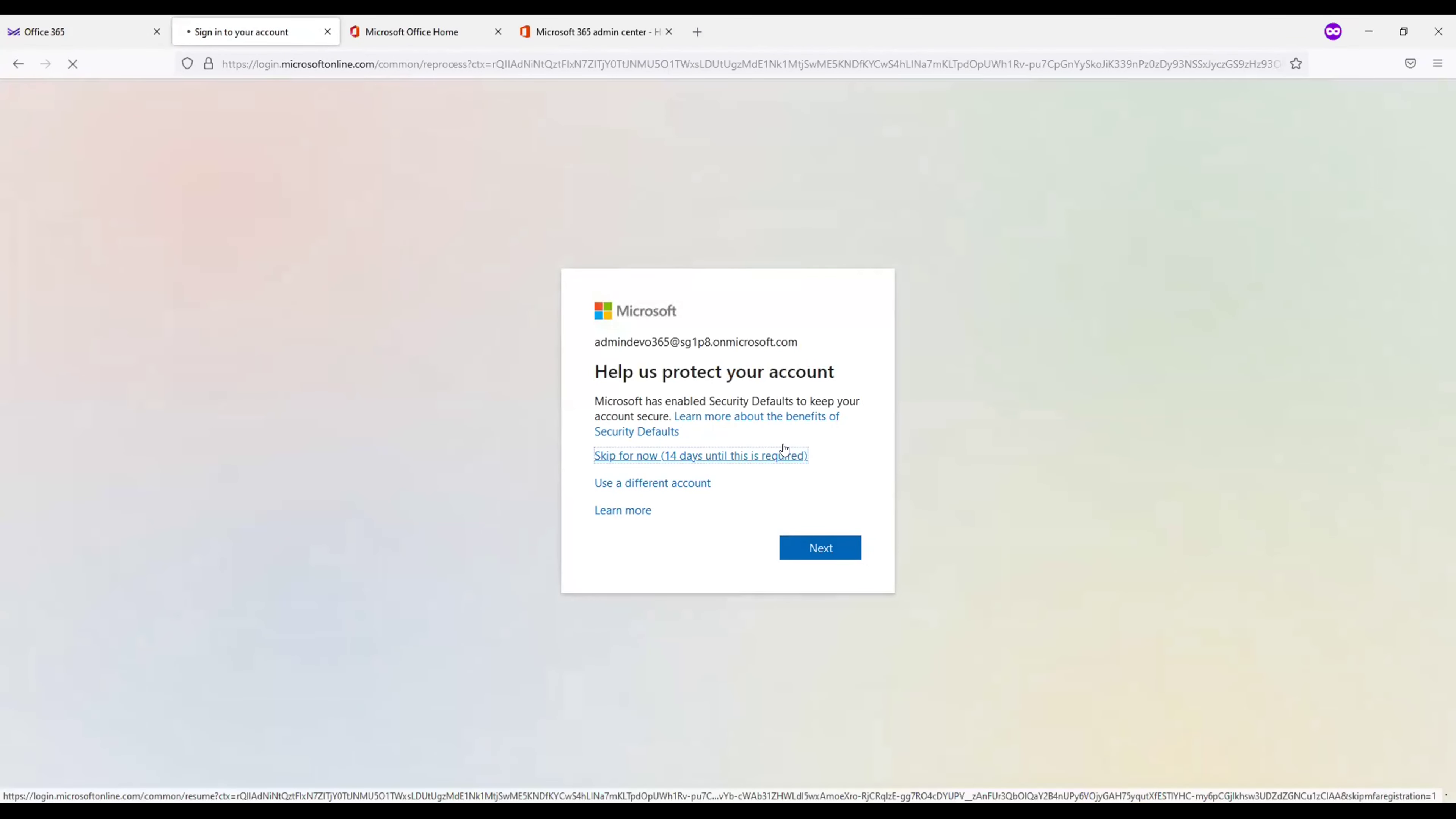
{"action": "left_click", "coordinate": [784, 456]}
{"action": "left_click", "coordinate": [809, 698]}
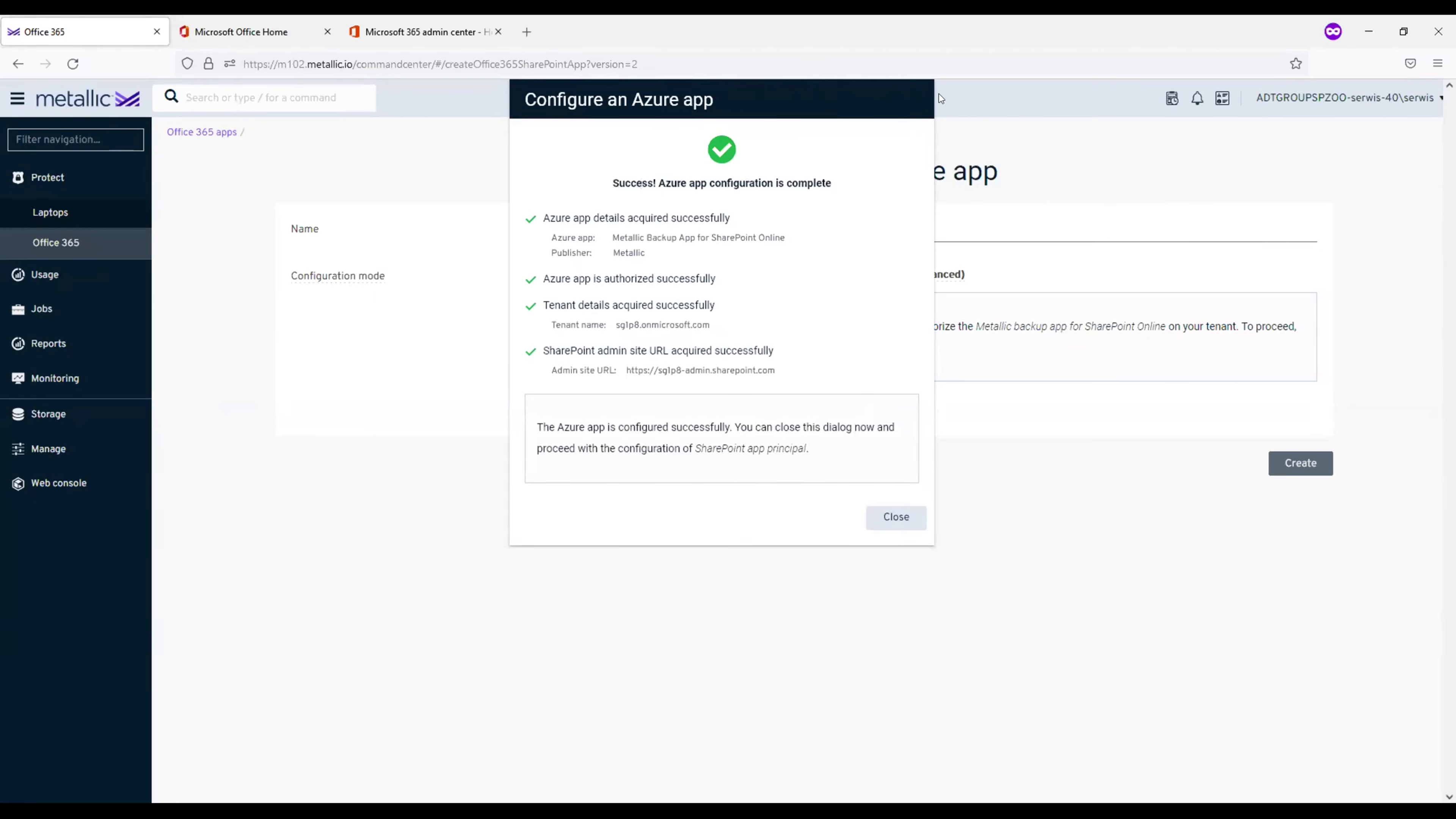
{"action": "left_click", "coordinate": [882, 518]}
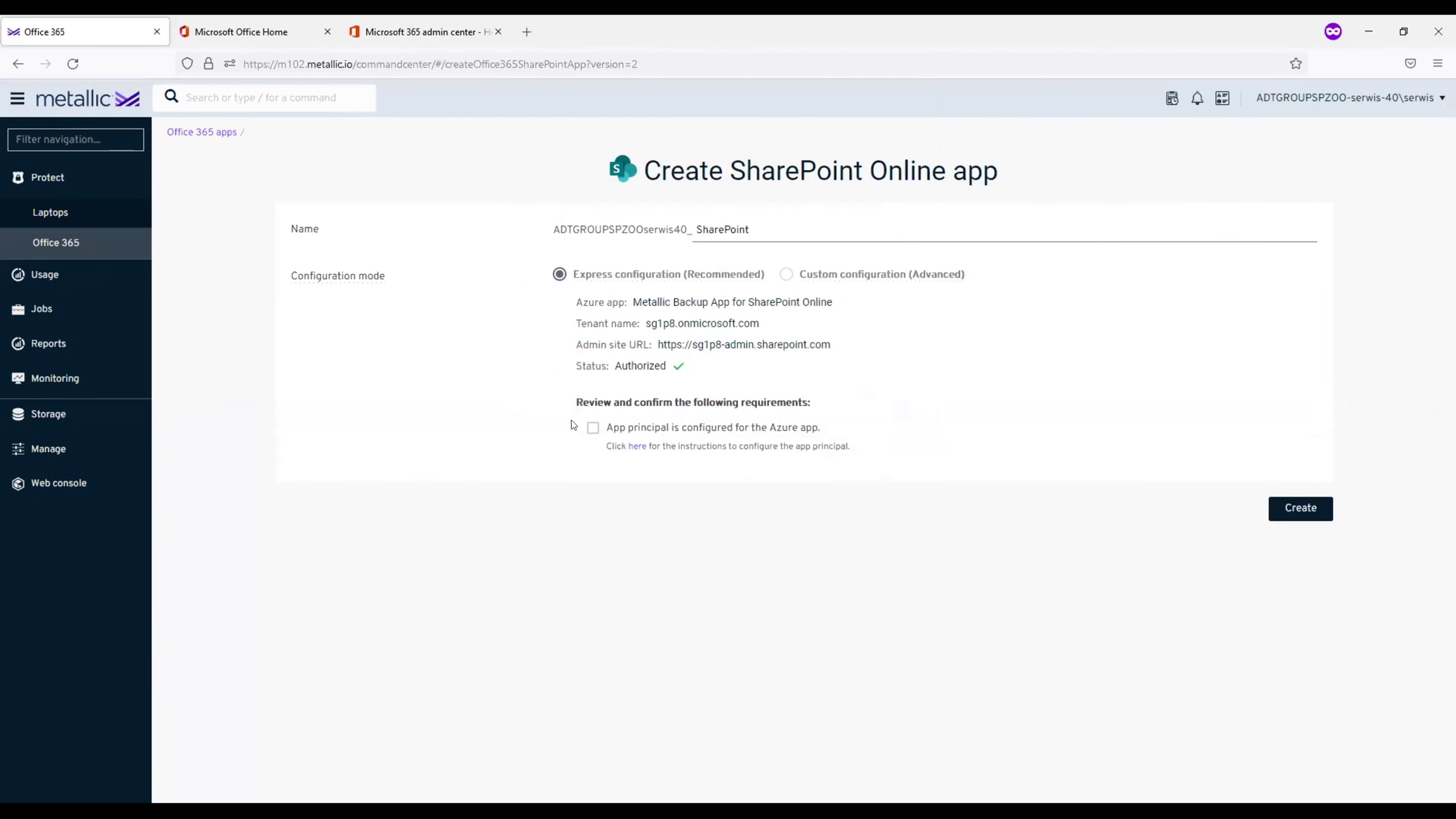
- Mark the app principal as configured for the Azure app, and open the SharePoint Grant Permissions to an App page from its instructions
{"action": "left_click", "coordinate": [589, 427]}
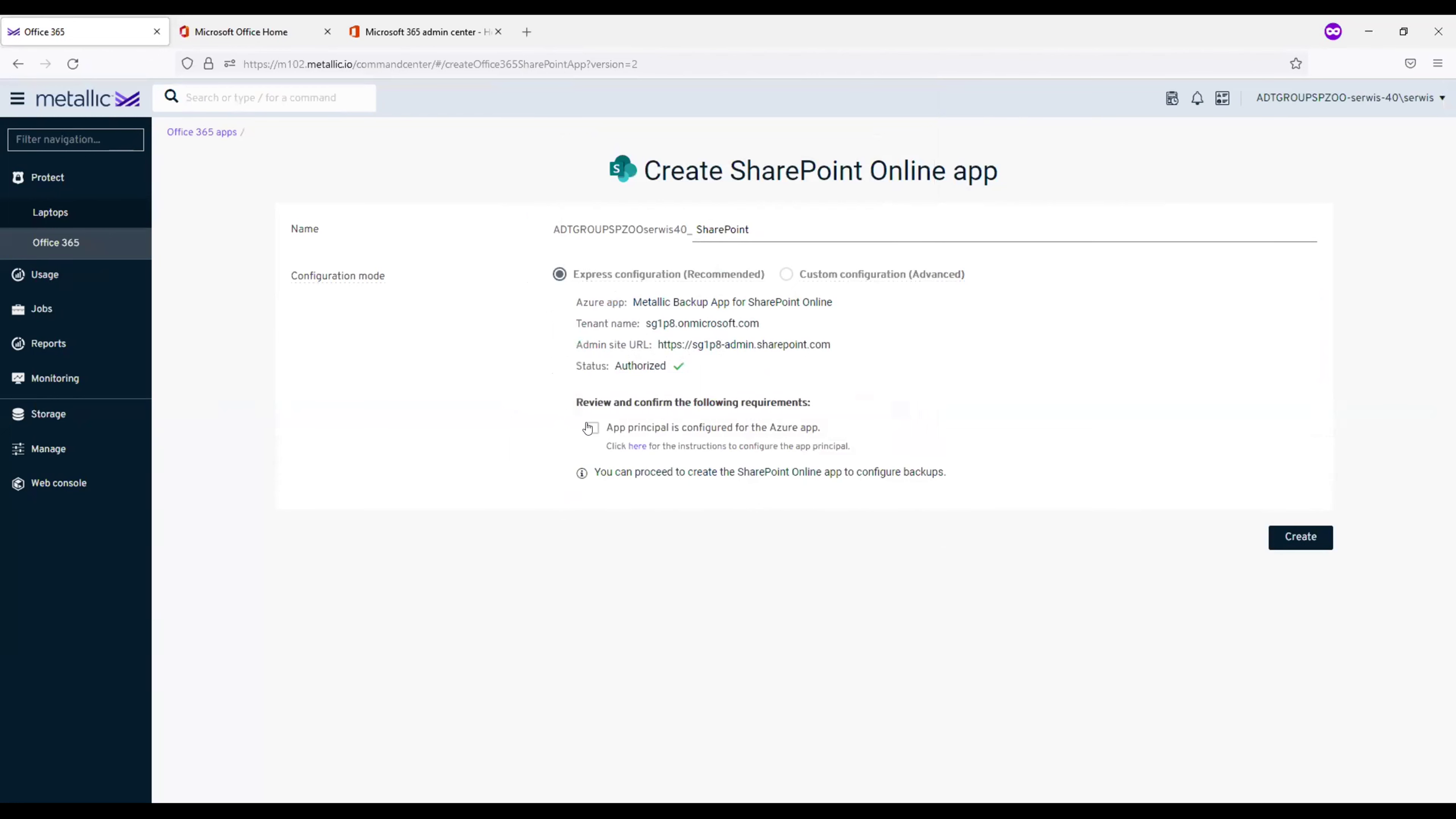
{"action": "left_click", "coordinate": [637, 446]}
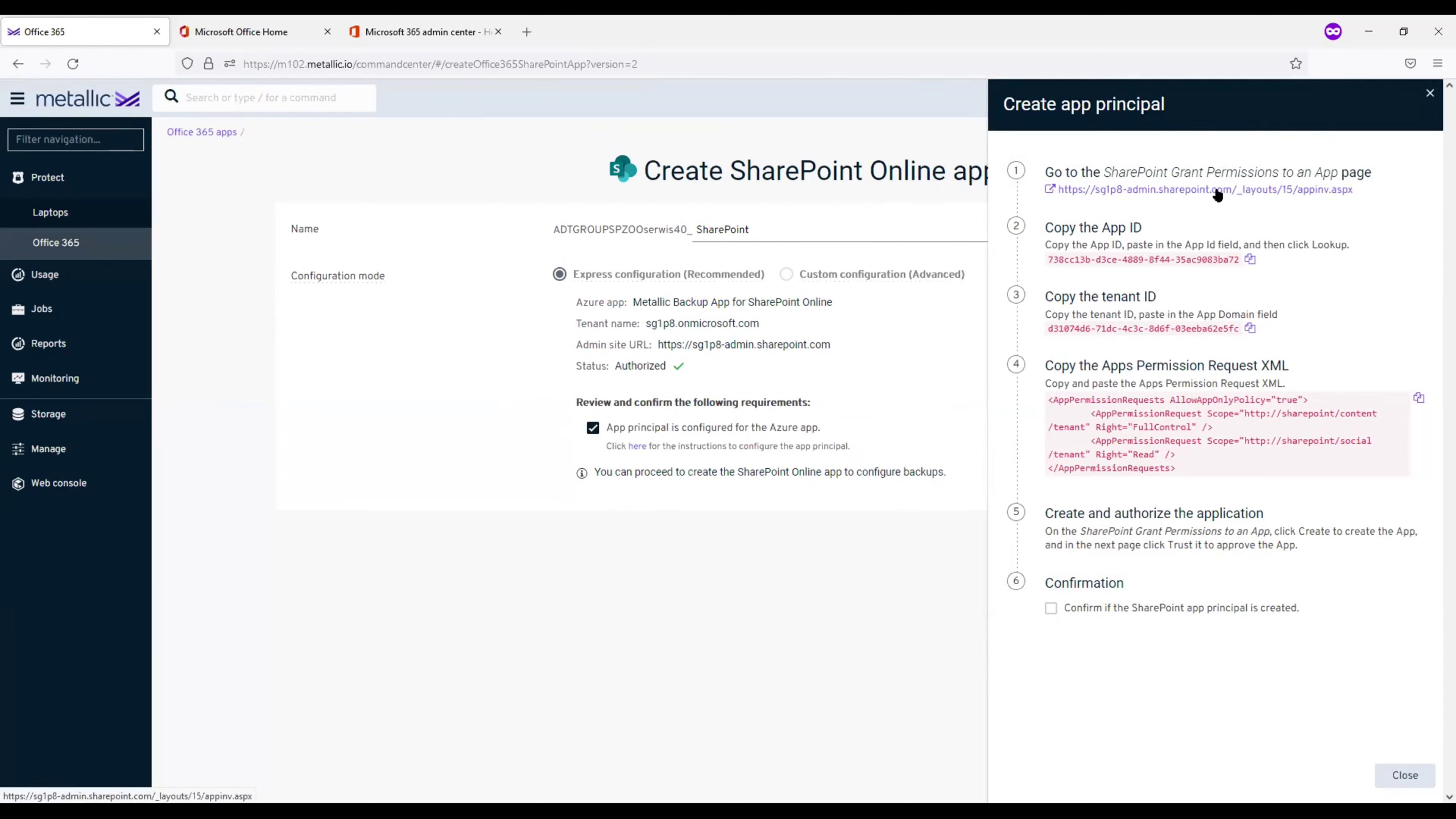
{"action": "left_click", "coordinate": [1204, 191]}
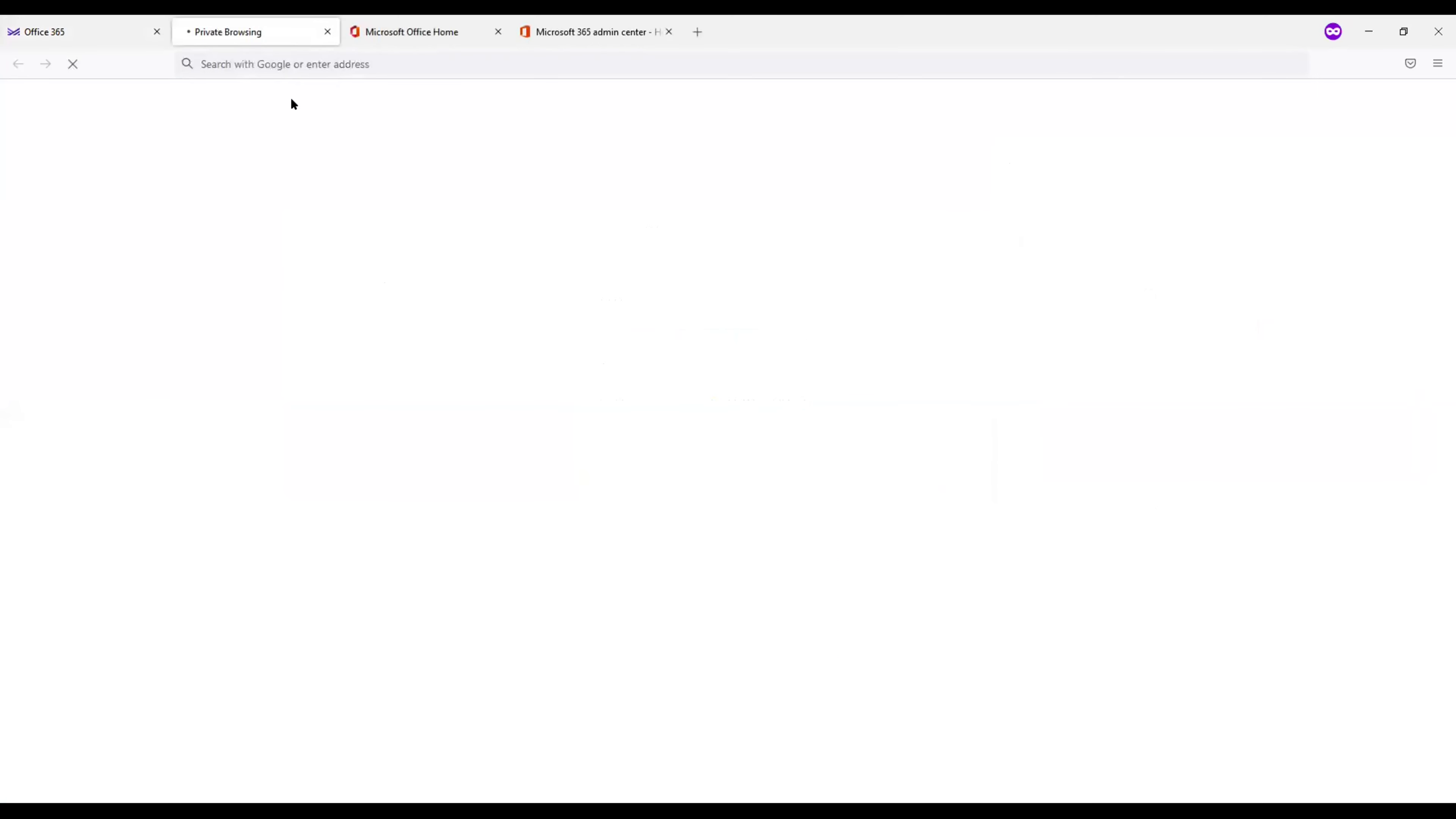
- Sign in to the SharePoint permissions page with the offered account, skipping the account protection setup and declining to stay signed in
{"action": "left_click", "coordinate": [112, 46]}
{"action": "left_click", "coordinate": [213, 40]}
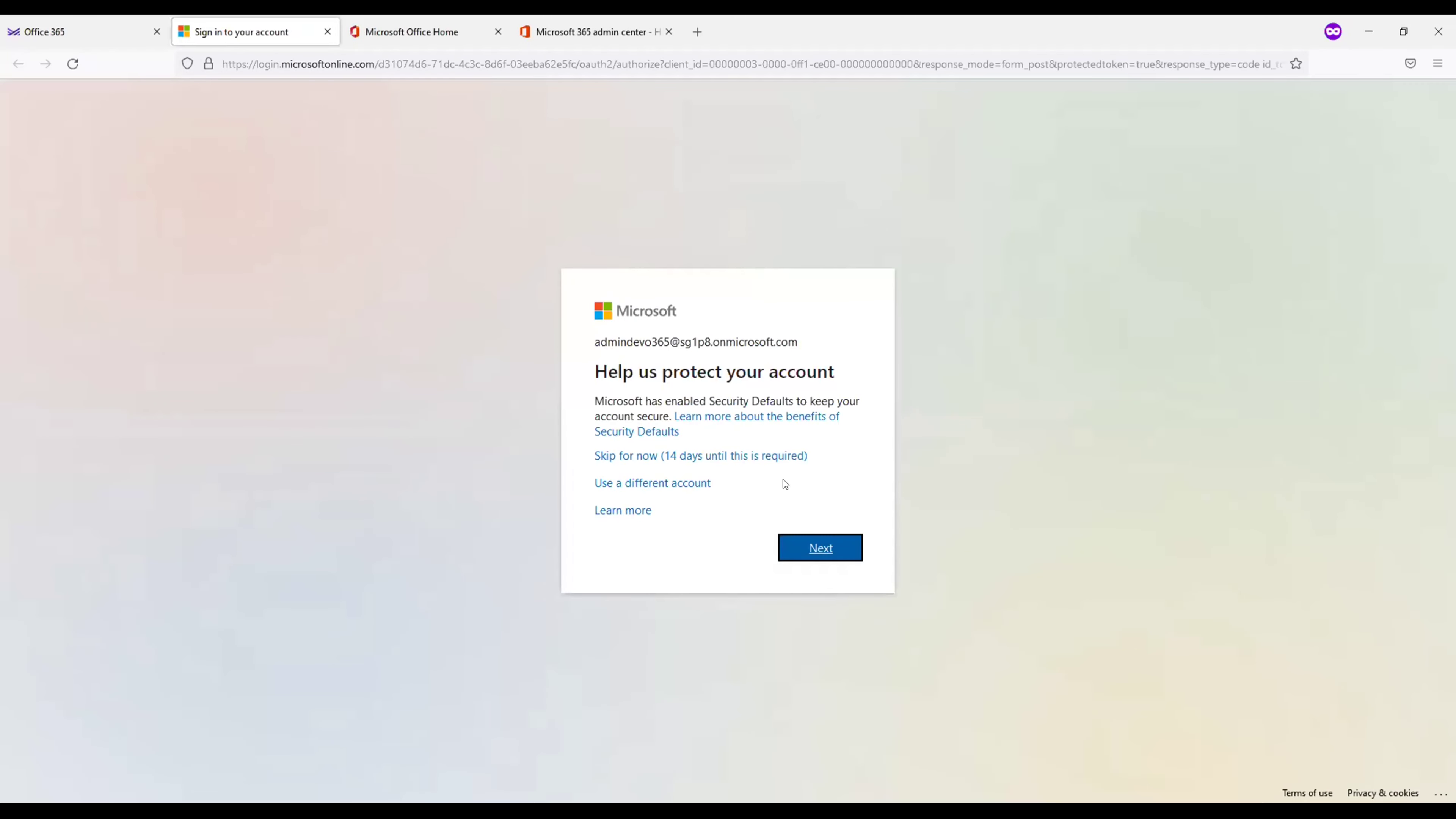
{"action": "left_click", "coordinate": [784, 455]}
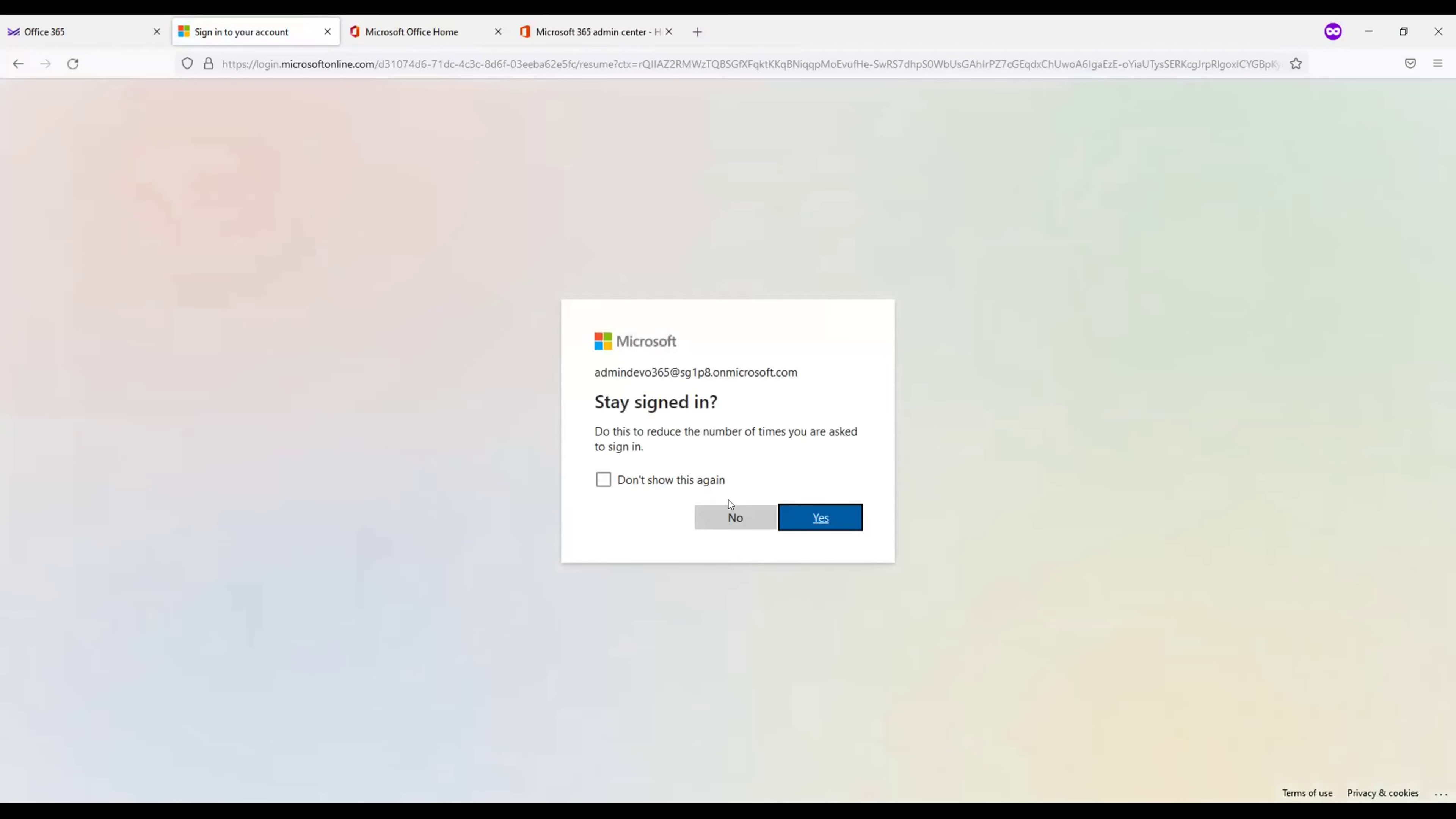
{"action": "left_click", "coordinate": [736, 517]}
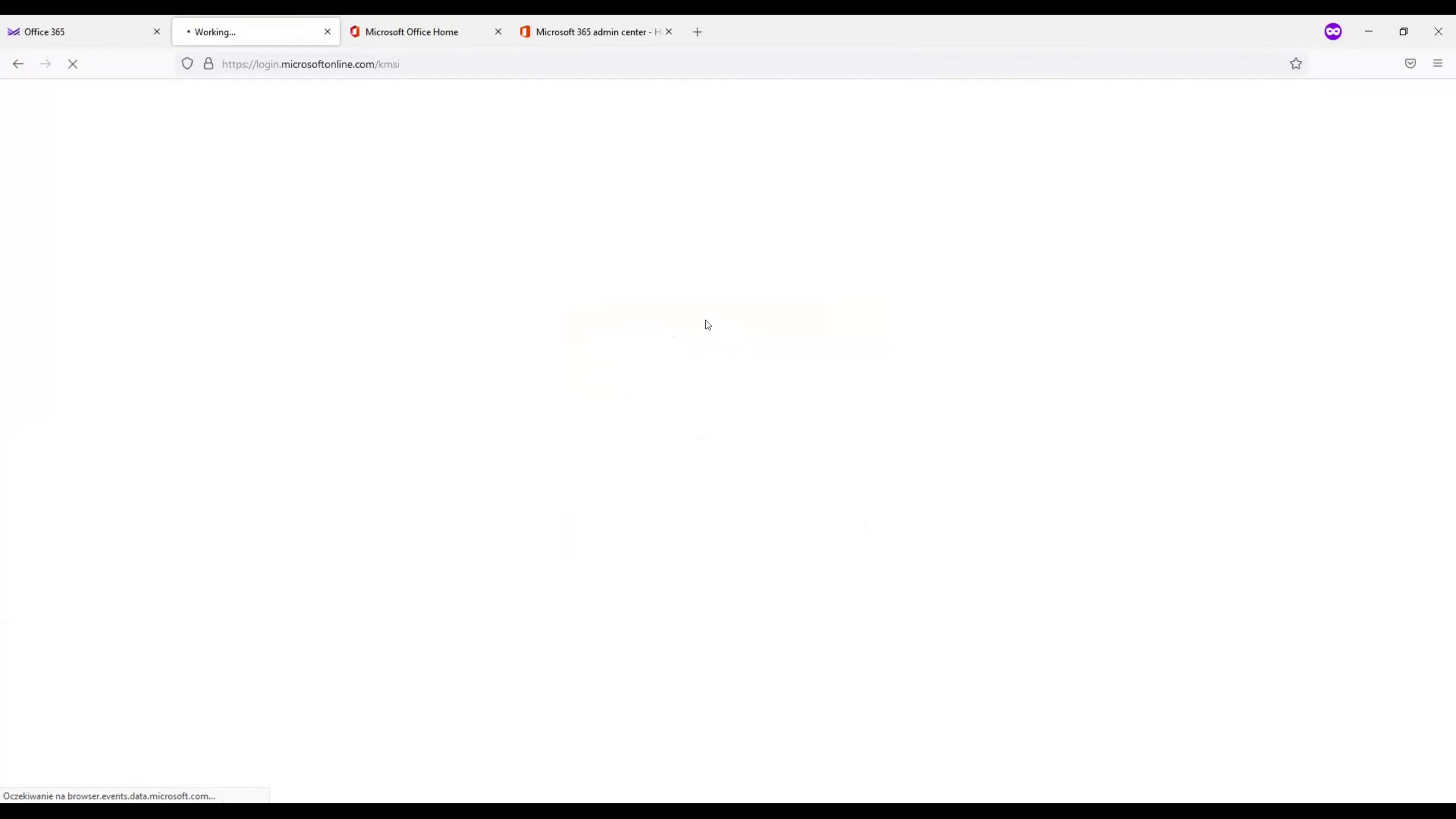
- Copy the App ID from the Metallic app principal instructions into the SharePoint permission form and look up the app
{"action": "left_click", "coordinate": [53, 31]}
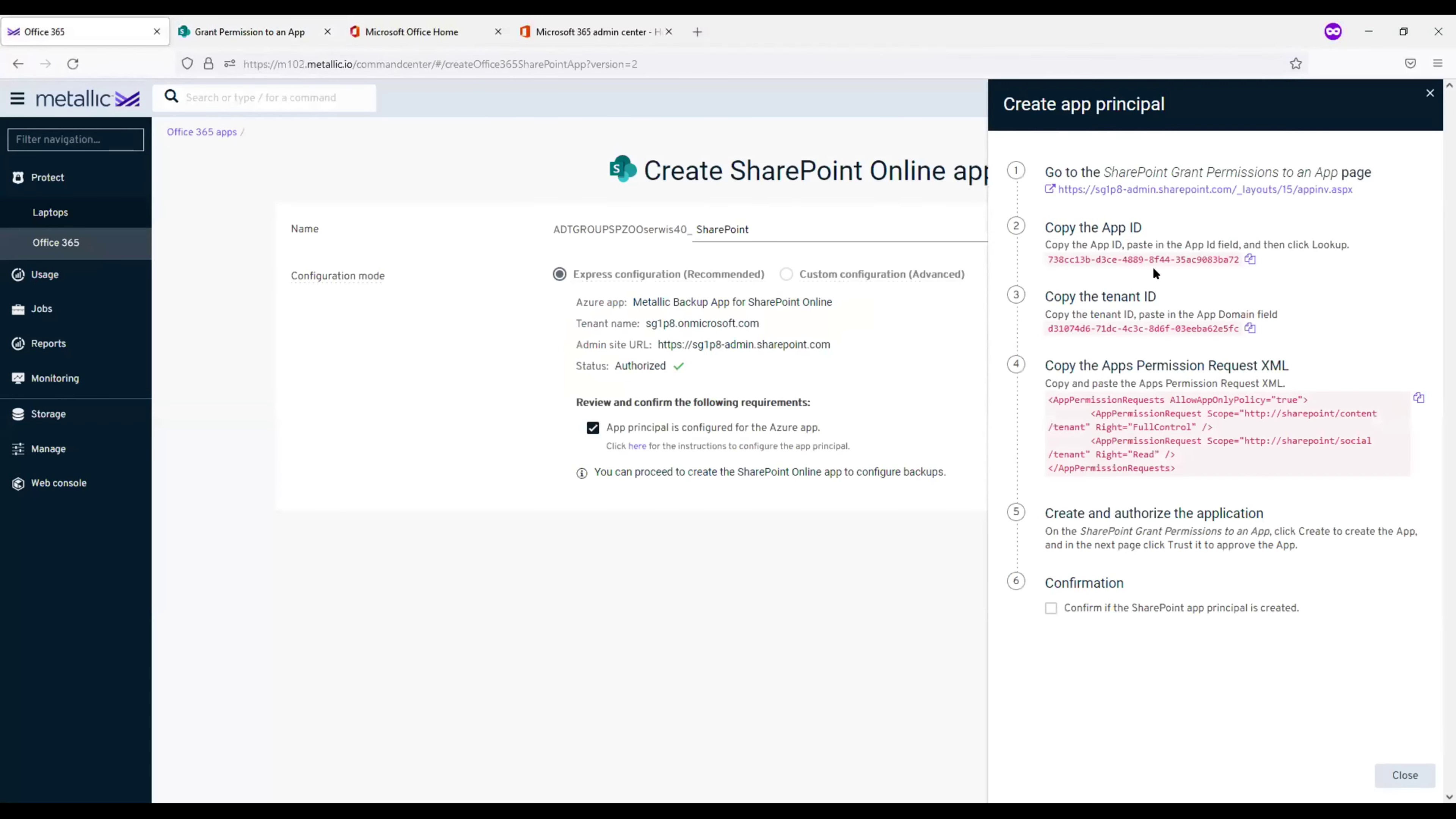
{"action": "left_click", "coordinate": [1248, 261]}
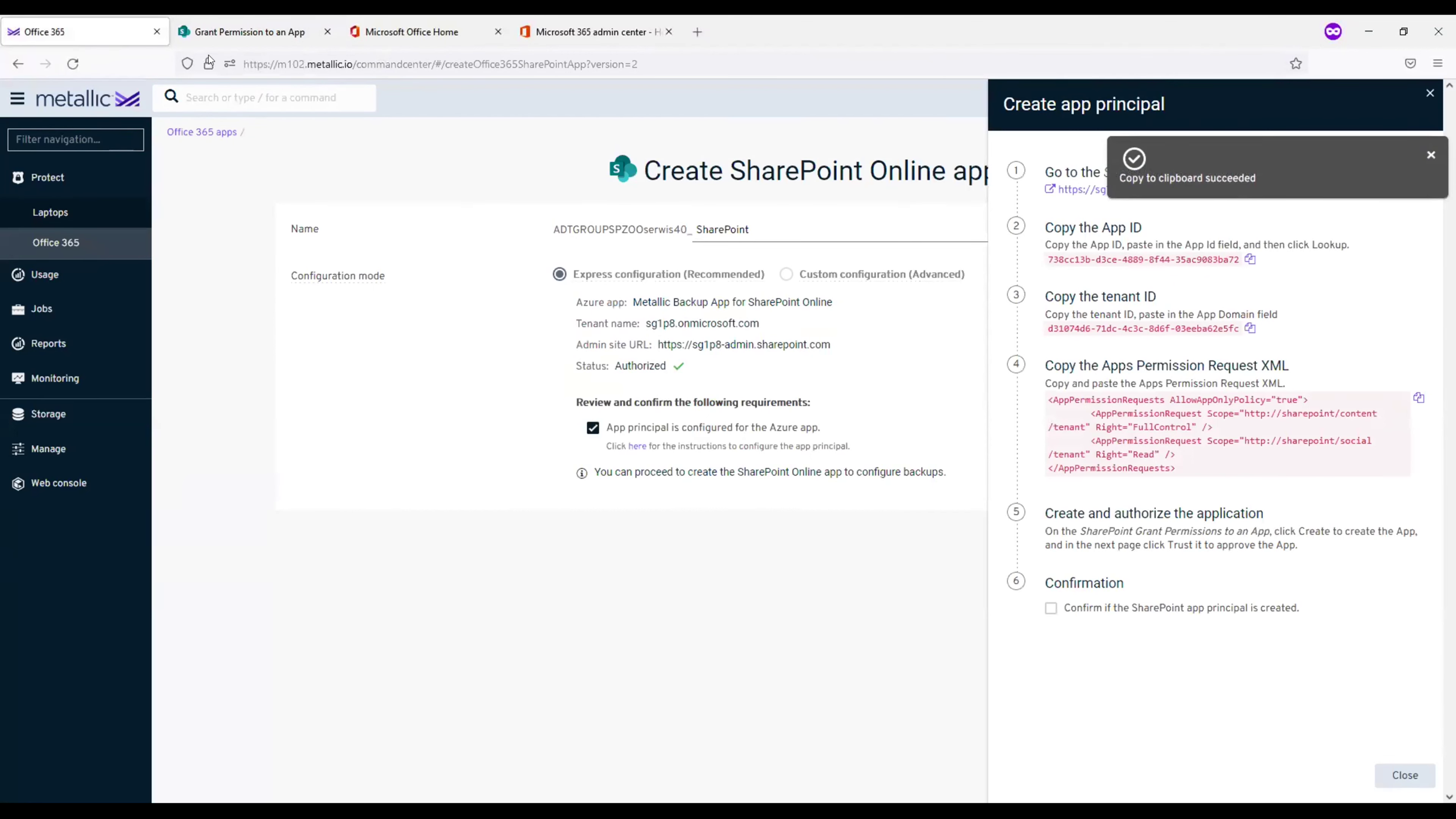
{"action": "left_click", "coordinate": [218, 32]}
{"action": "left_click", "coordinate": [212, 200]}
{"action": "key", "text": "ctrl+v"}
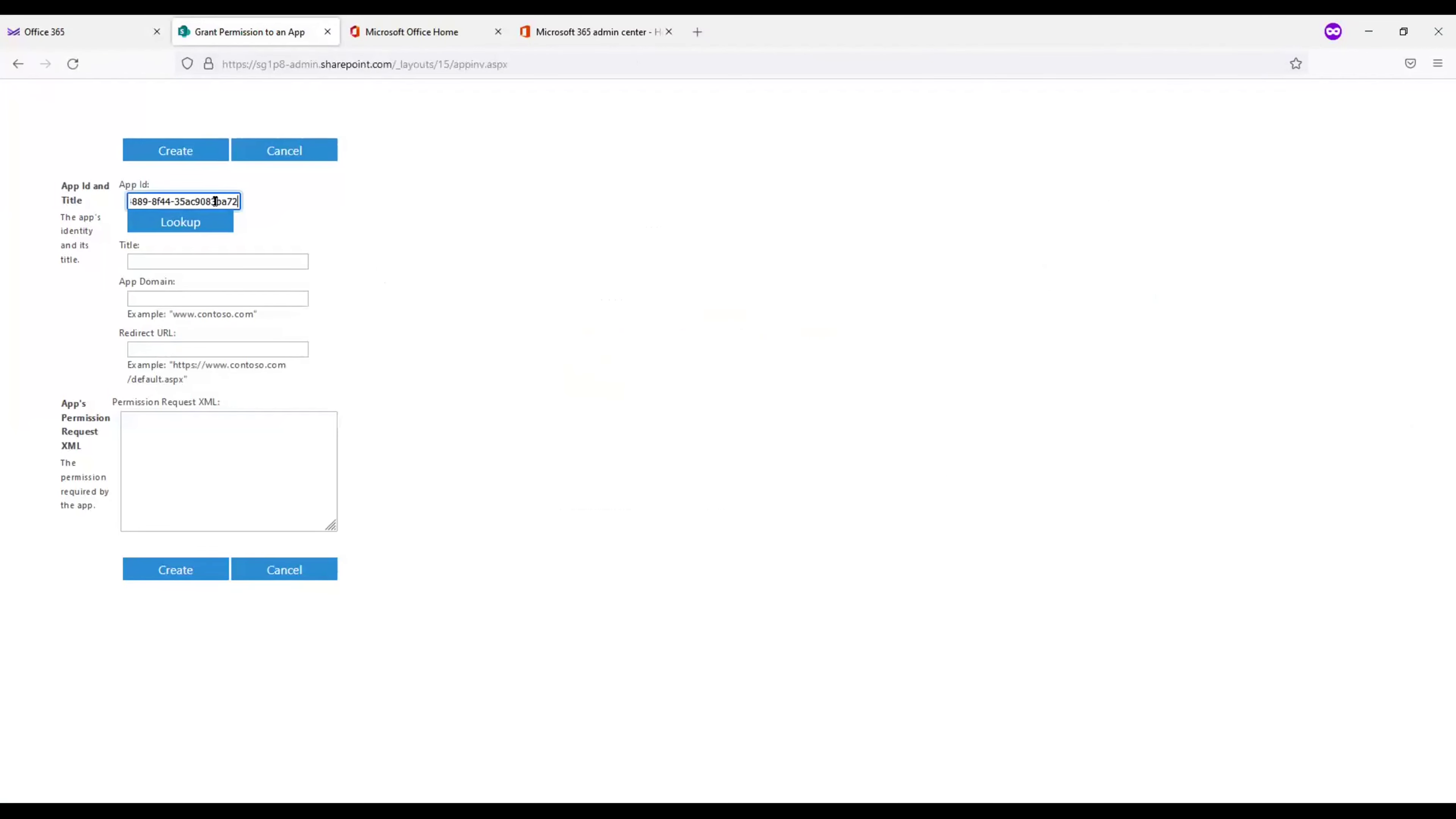
{"action": "left_click", "coordinate": [215, 218]}
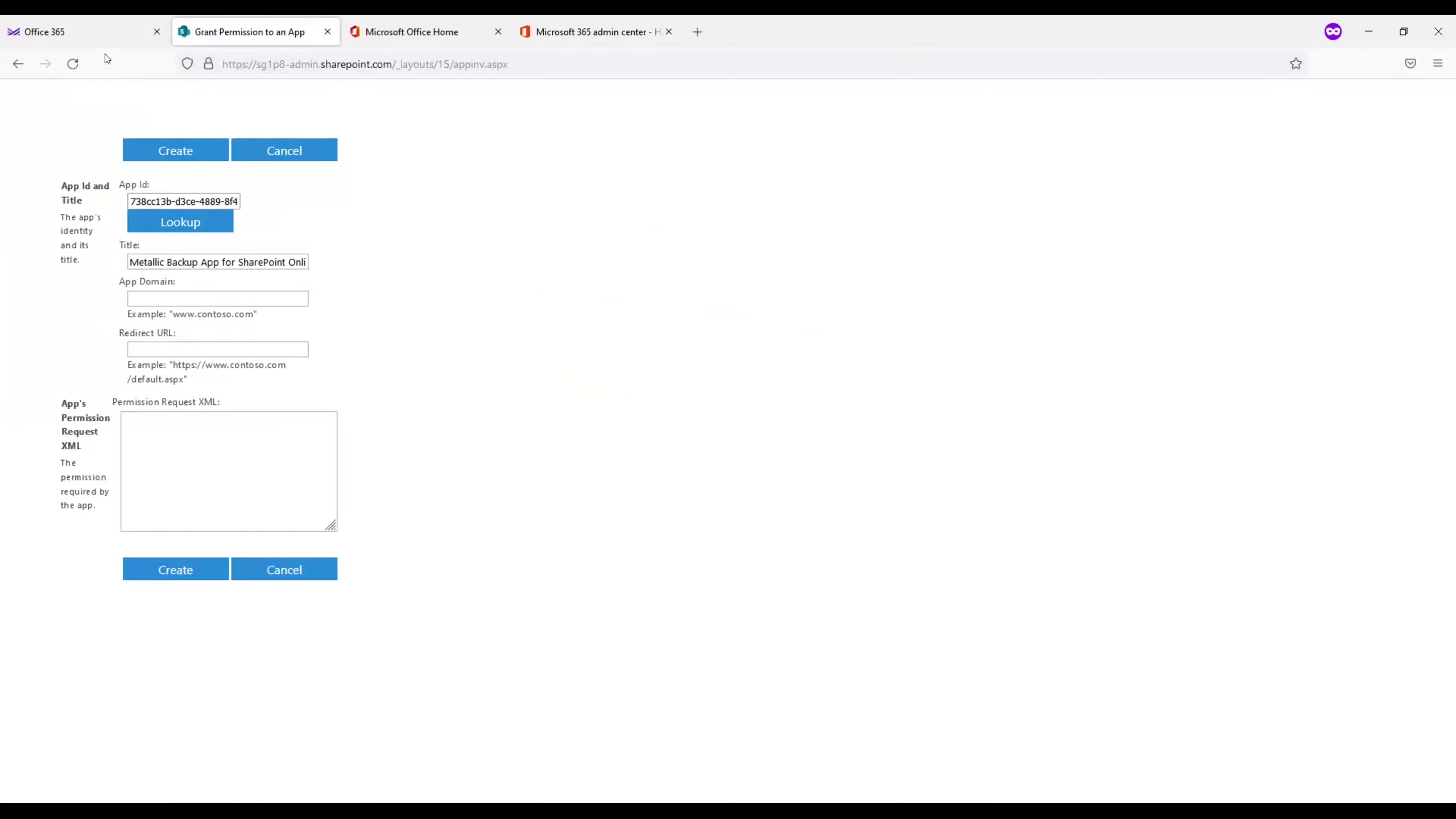
- Copy the tenant ID from the Metallic instructions into the permission form's App Domain field
{"action": "left_click", "coordinate": [105, 33]}
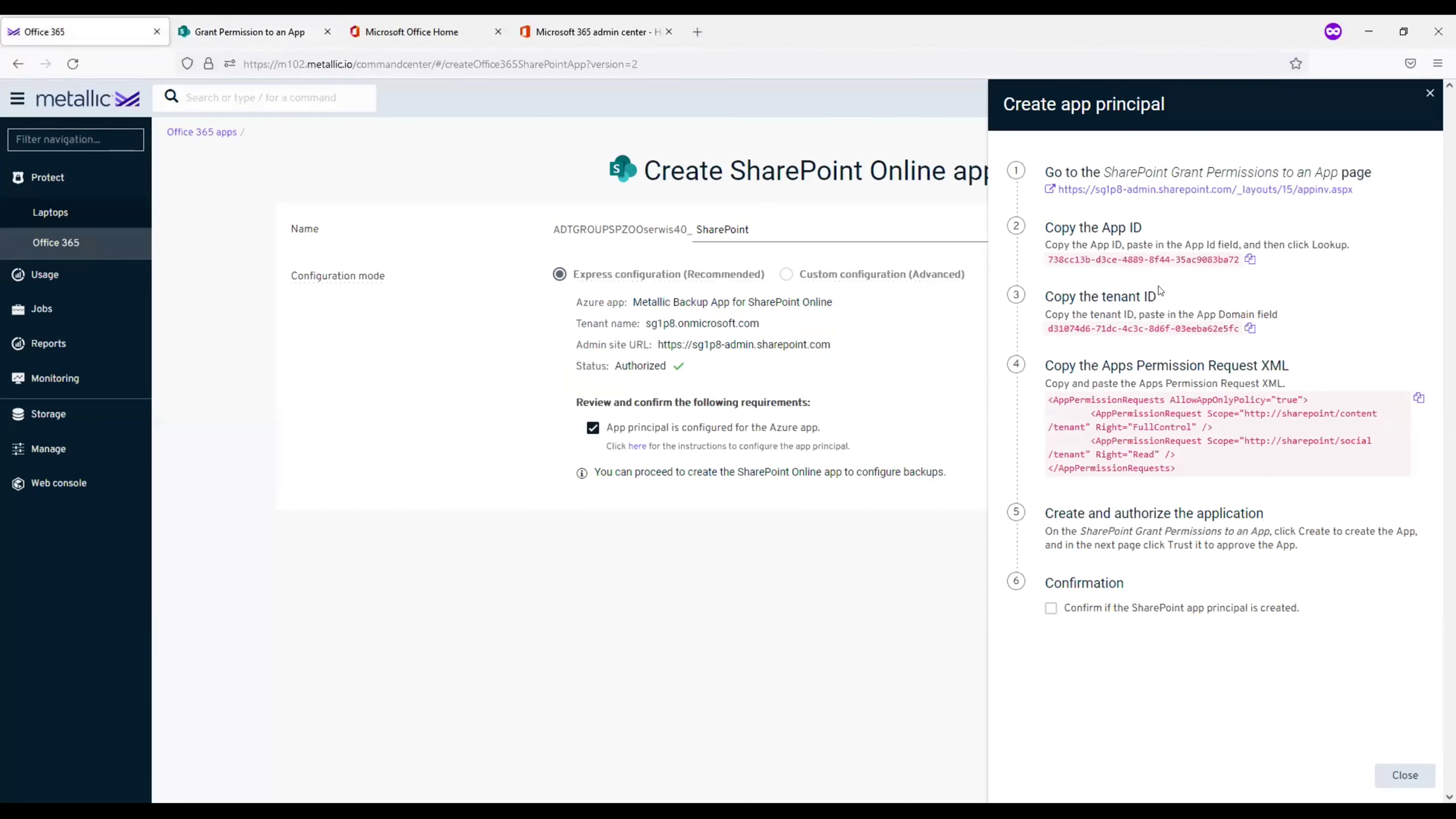
{"action": "left_click", "coordinate": [1250, 331]}
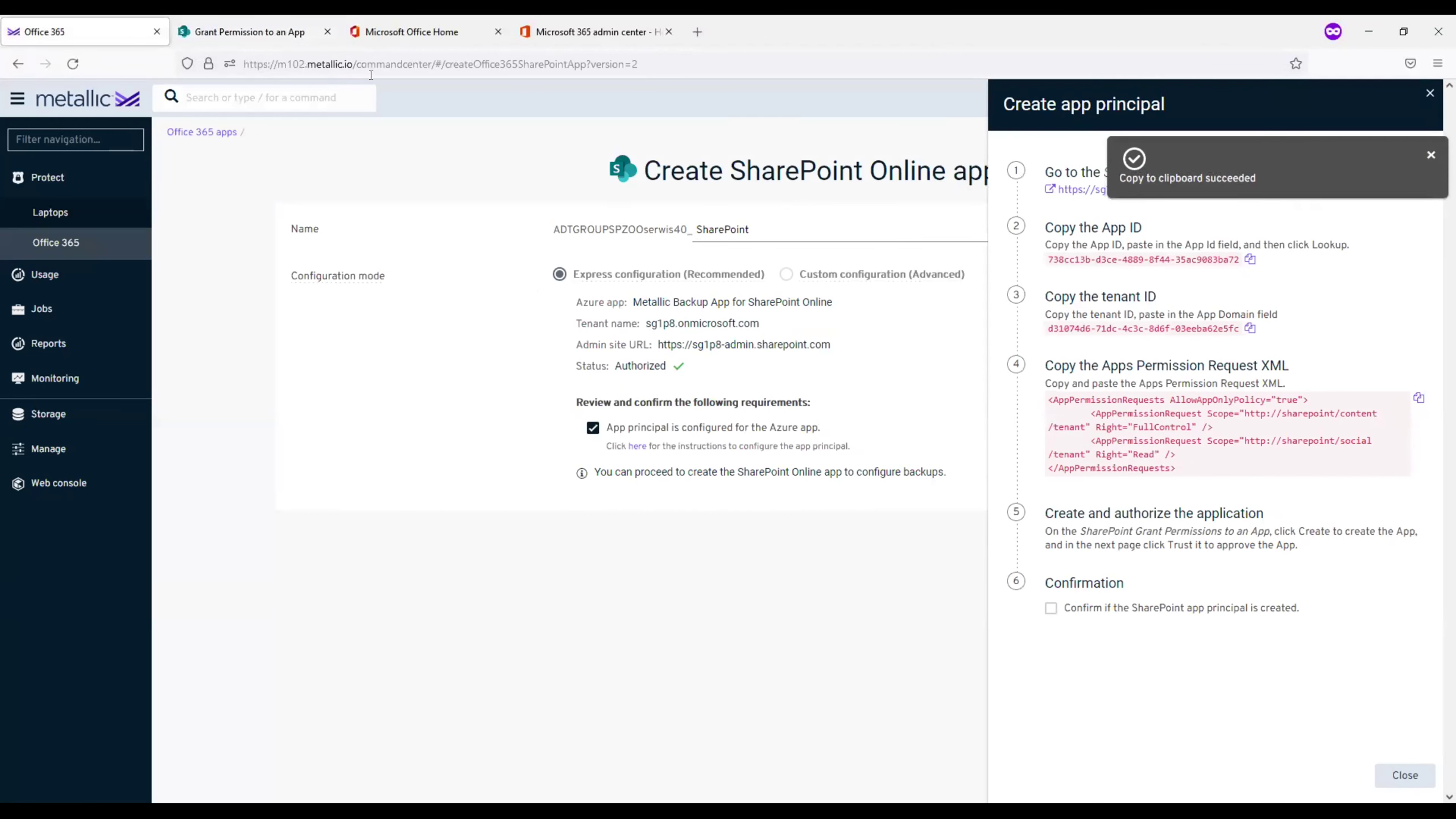
{"action": "left_click", "coordinate": [270, 36]}
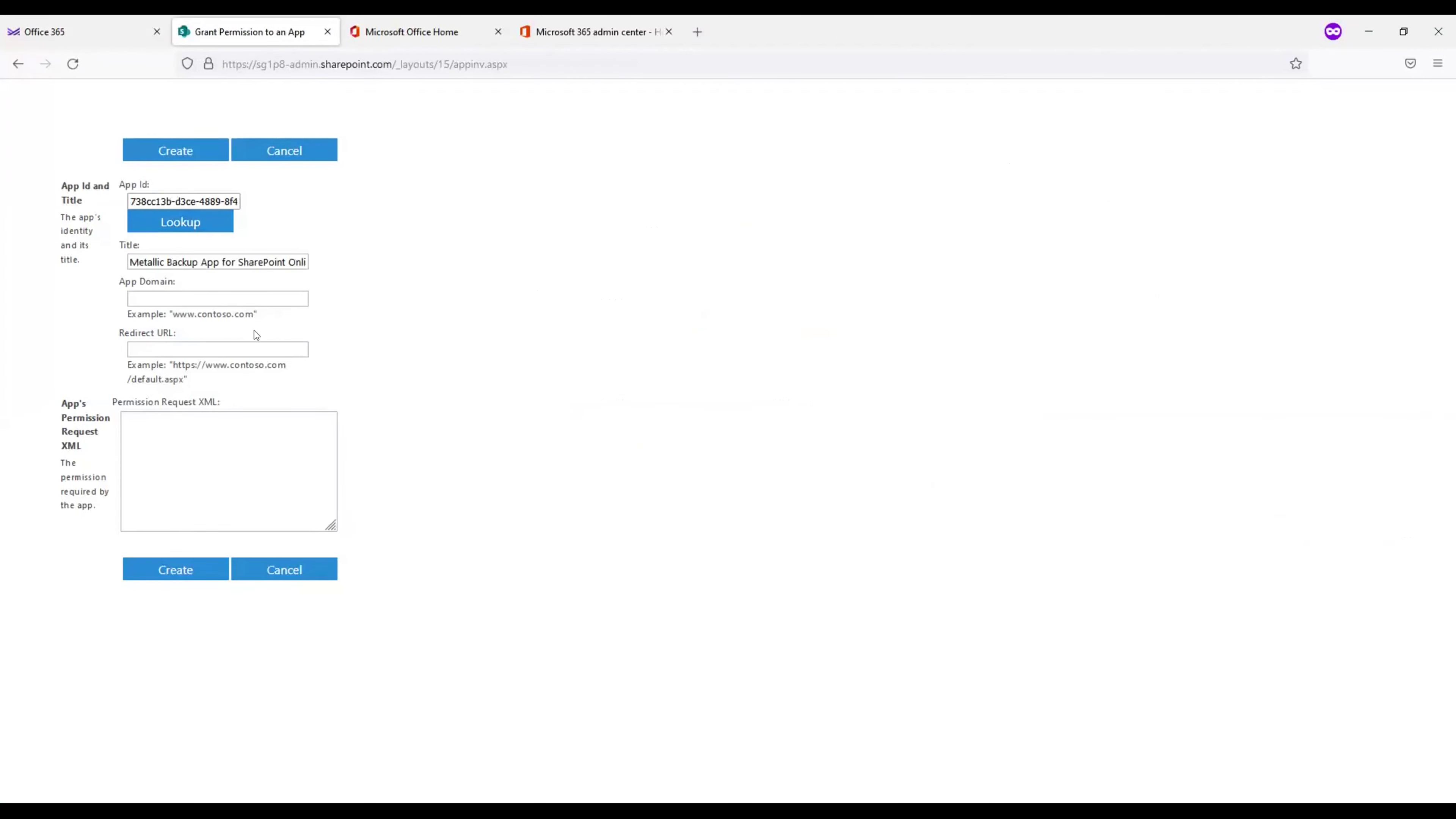
{"action": "left_click", "coordinate": [236, 299]}
{"action": "key", "text": "ctrl+v"}
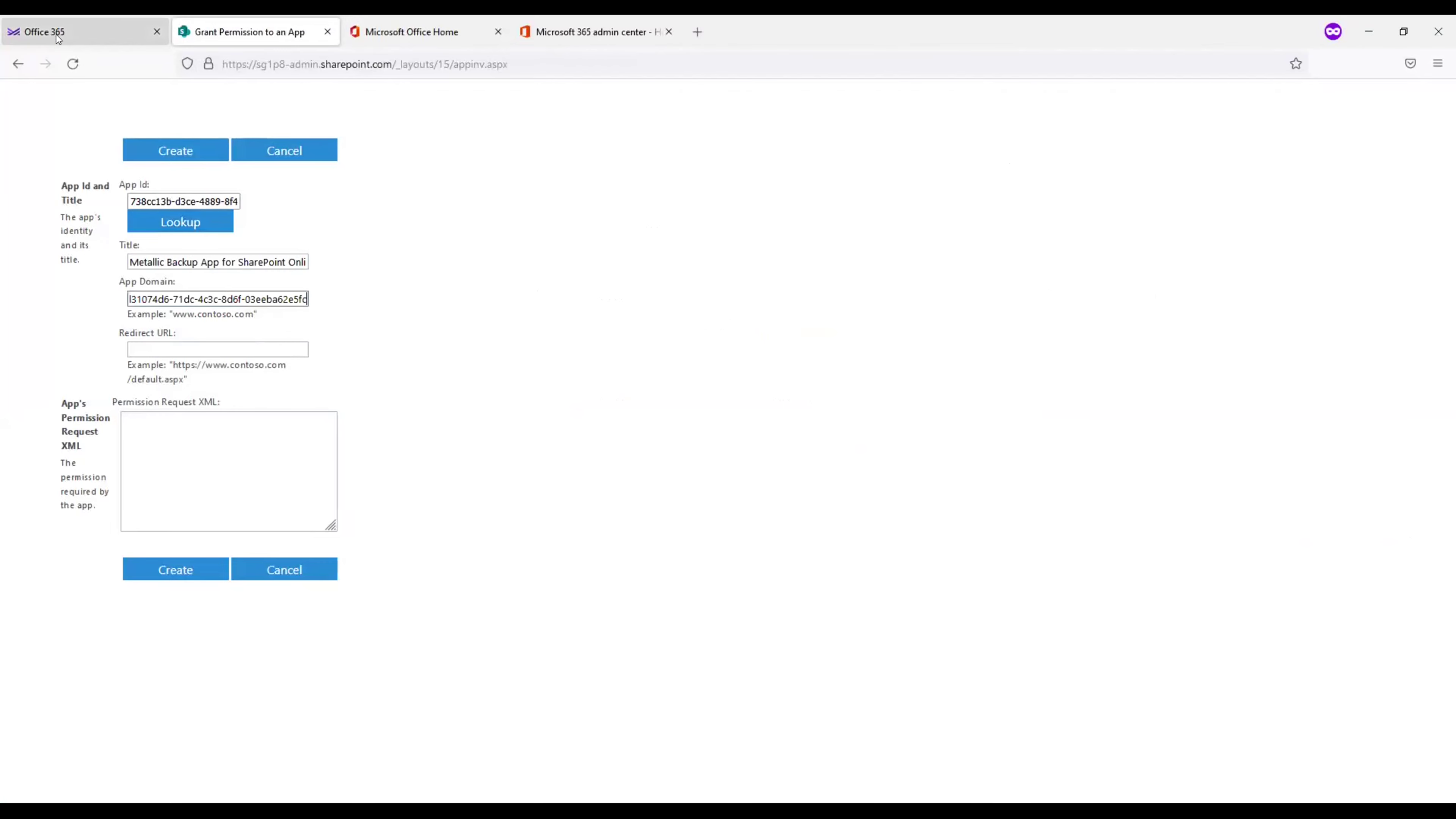
- Copy the Apps Permission Request XML from the Metallic instructions into the form's Permission Request XML field
{"action": "left_click", "coordinate": [63, 45]}
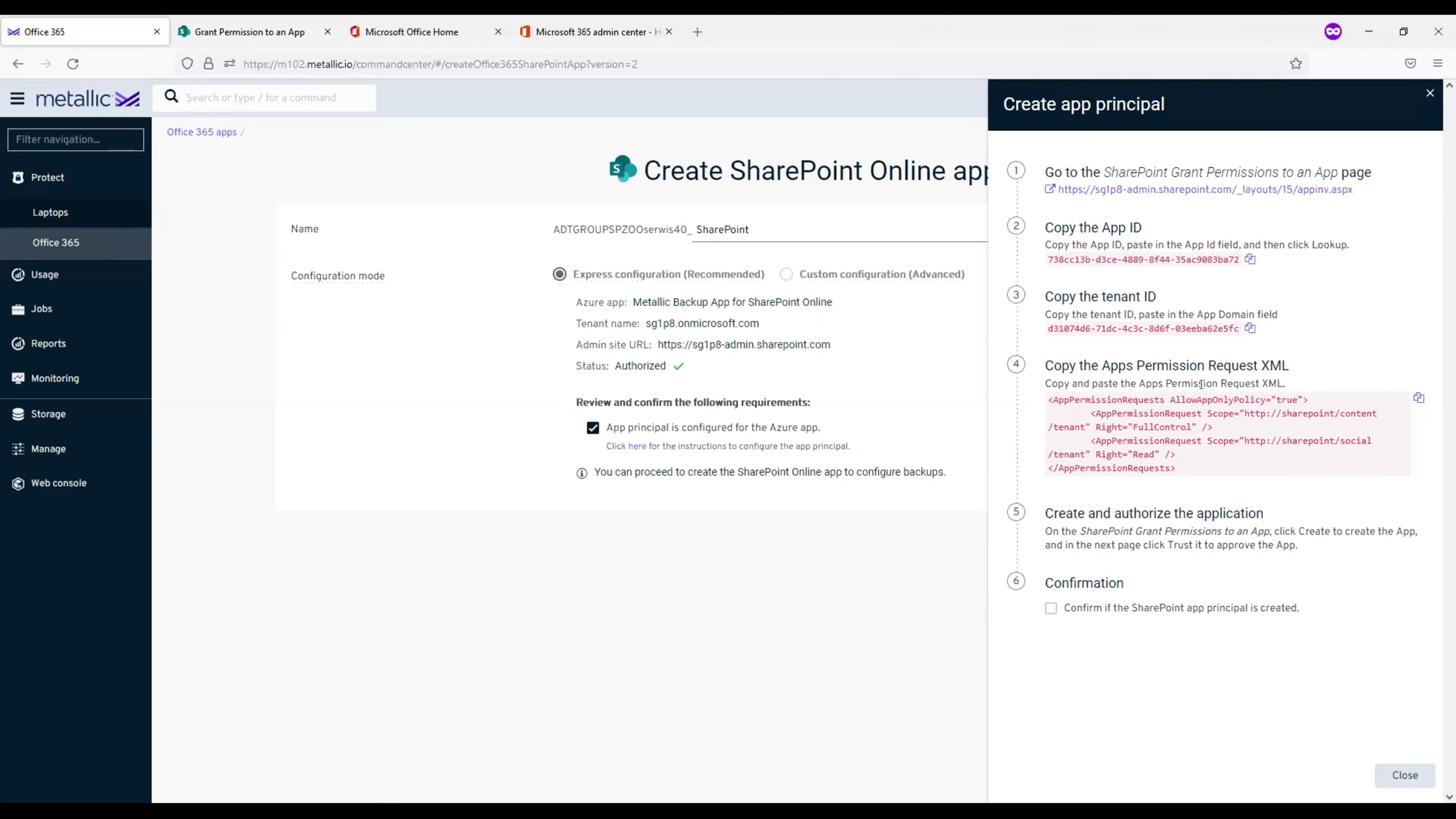
{"action": "left_click", "coordinate": [1418, 402]}
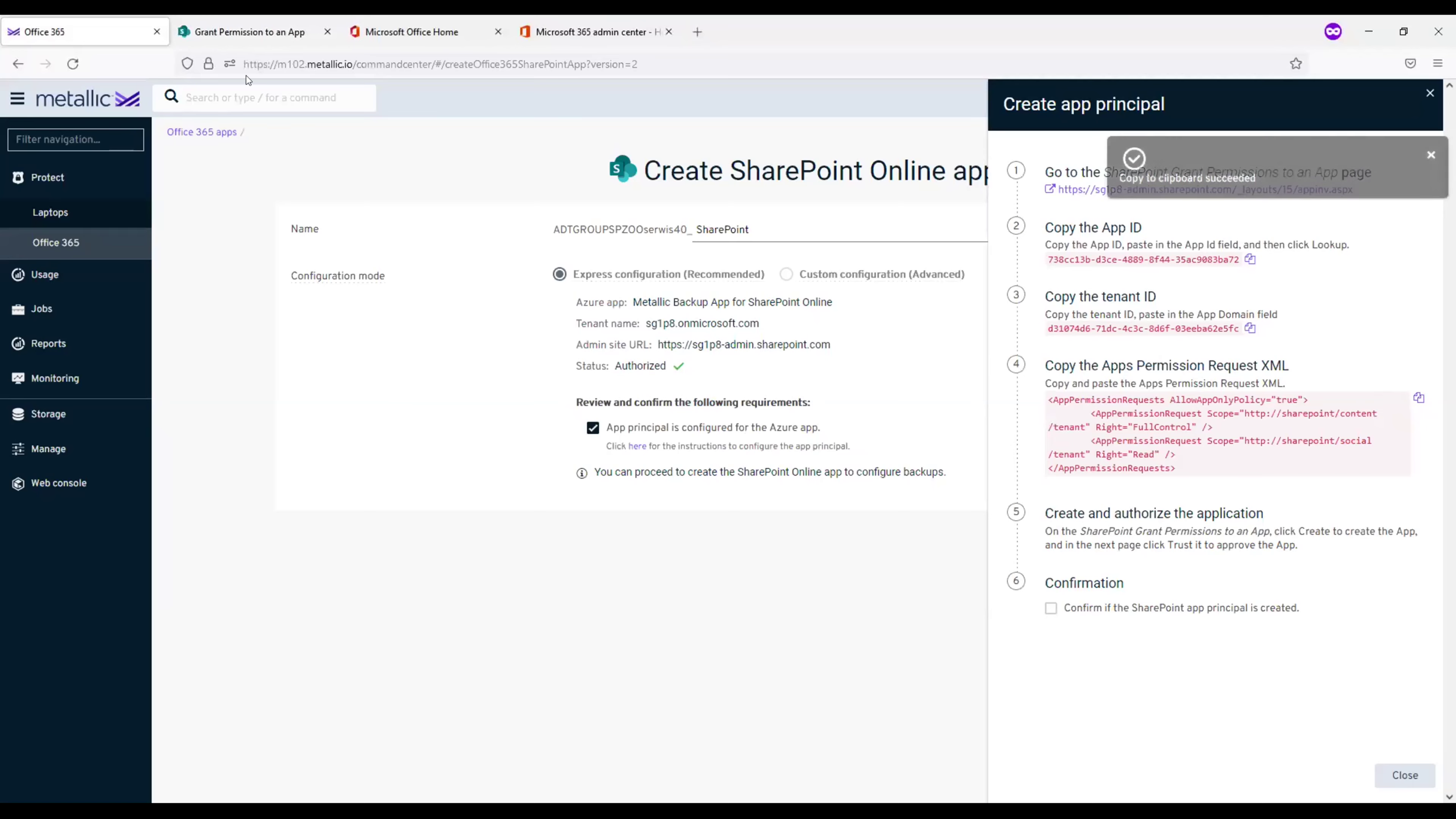
{"action": "left_click", "coordinate": [249, 32]}
{"action": "left_click", "coordinate": [203, 458]}
{"action": "key", "text": "ctrl+v"}
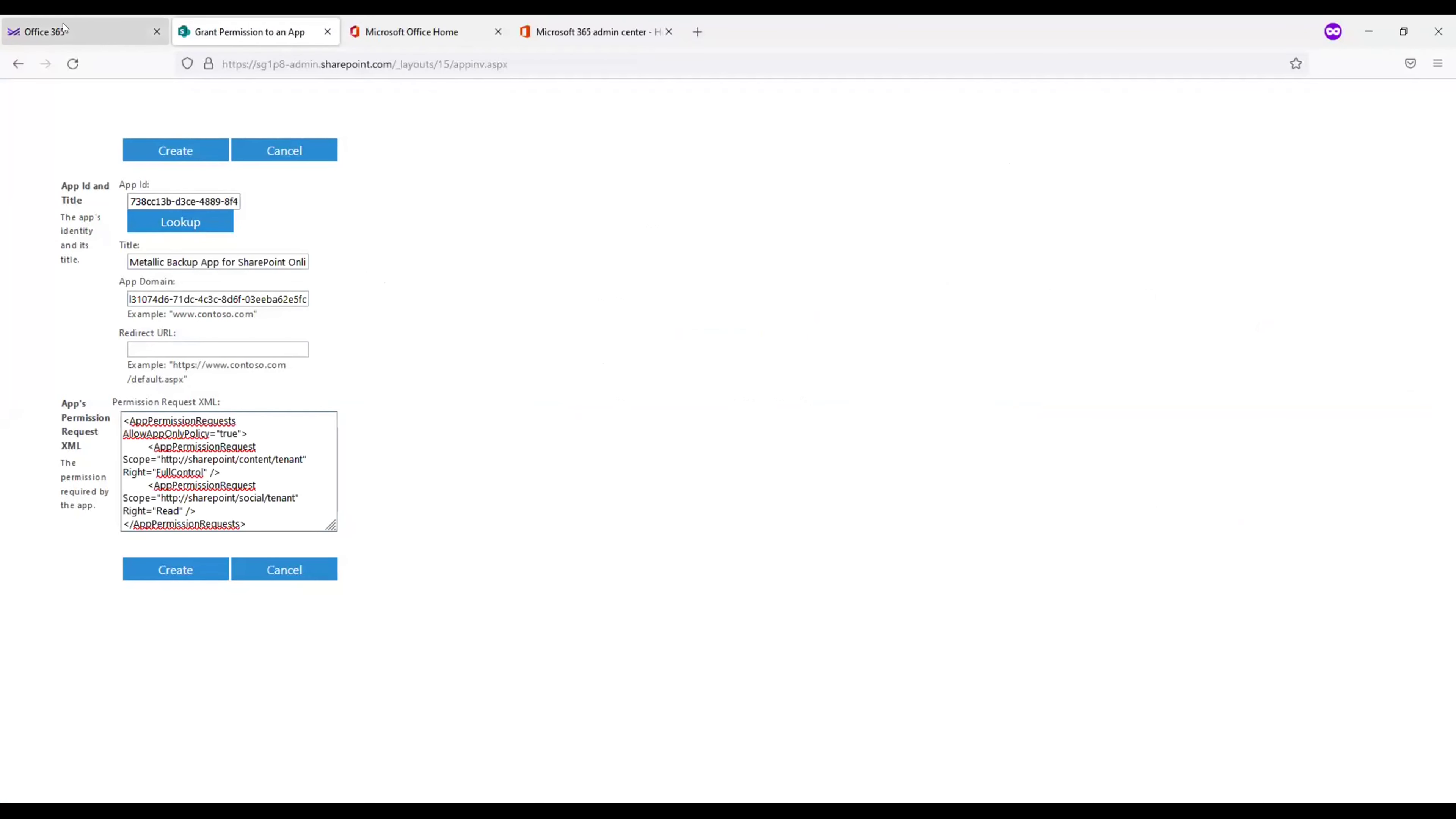
- Create the app permission grant after checking the instructions, and trust Metallic Backup App for SharePoint Online
{"action": "left_click", "coordinate": [66, 31]}
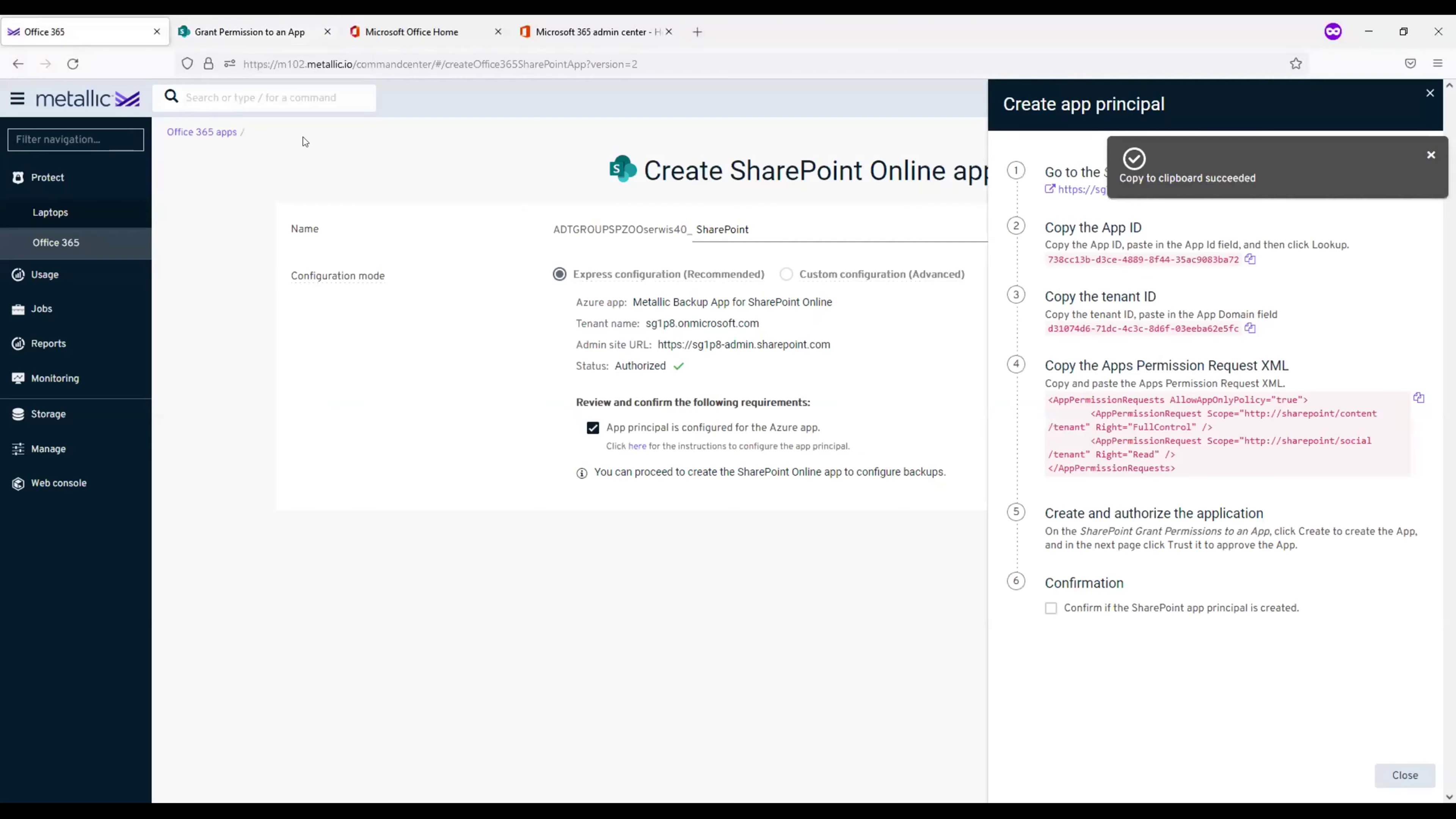
{"action": "left_click", "coordinate": [257, 36]}
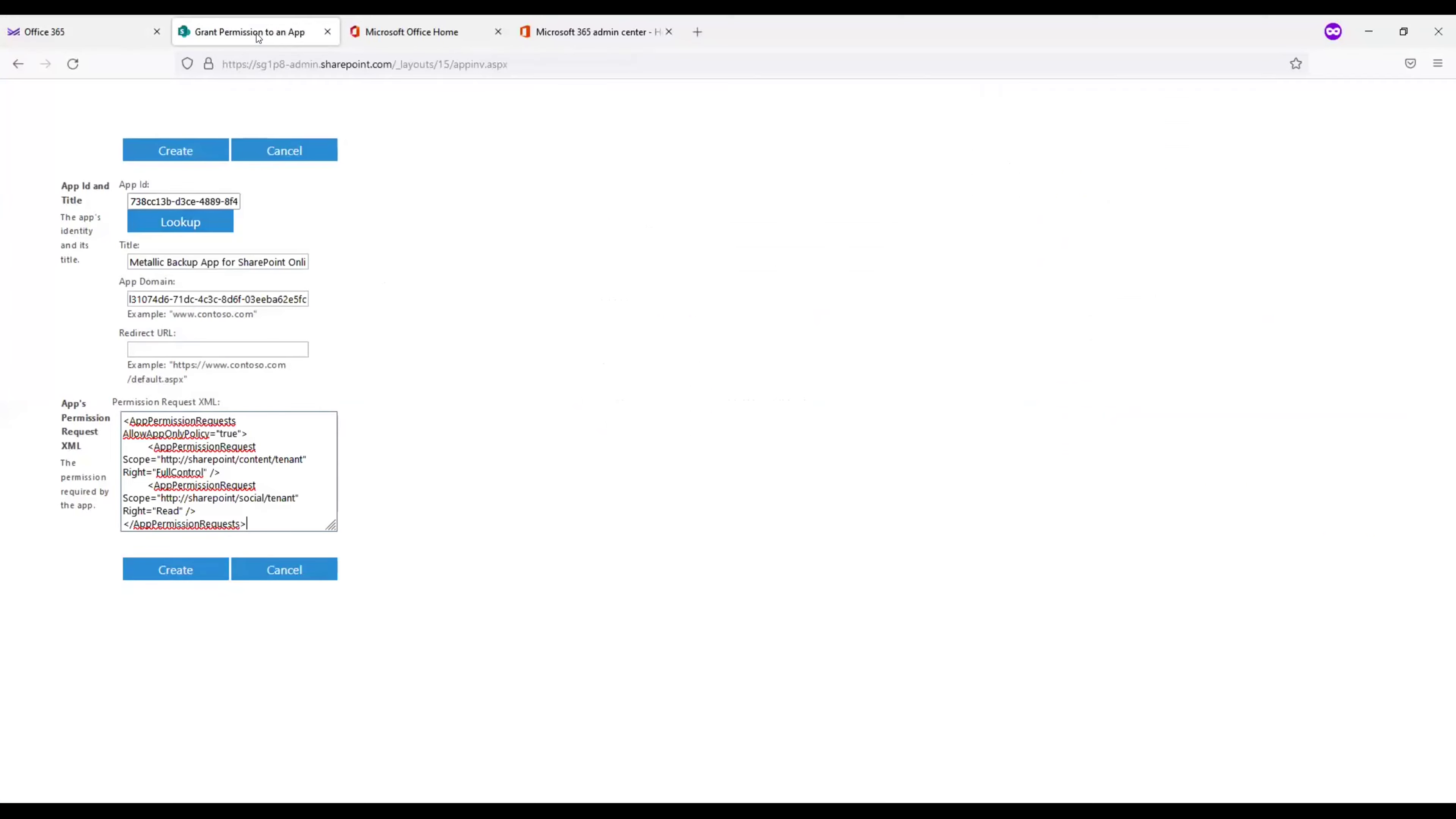
{"action": "left_click", "coordinate": [186, 570]}
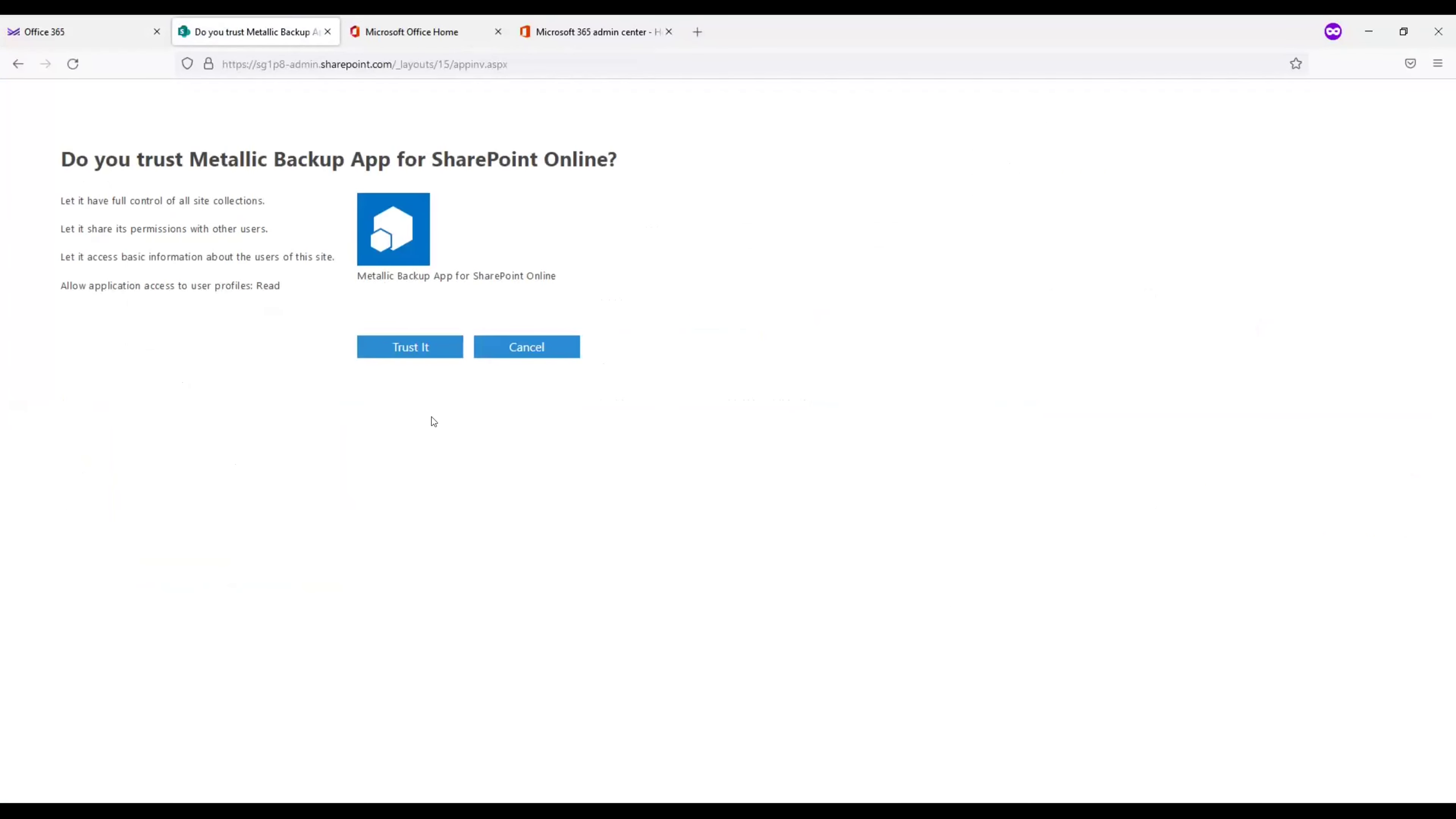
{"action": "left_click", "coordinate": [421, 347]}
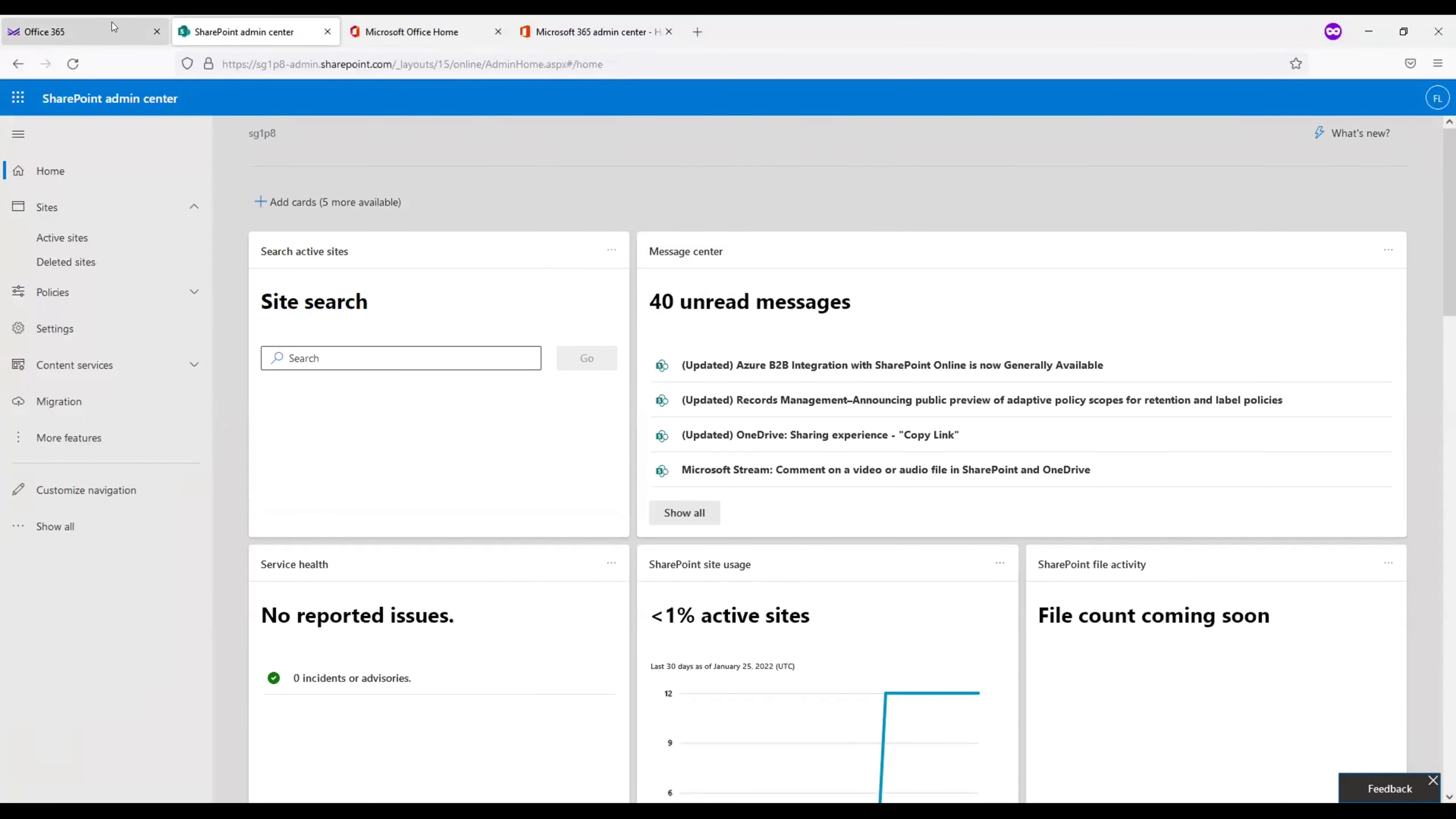
- Confirm in Metallic that the SharePoint app principal is created, close the instructions and create the SharePoint Online app
{"action": "key", "text": "ctrl+shift+Tab"}
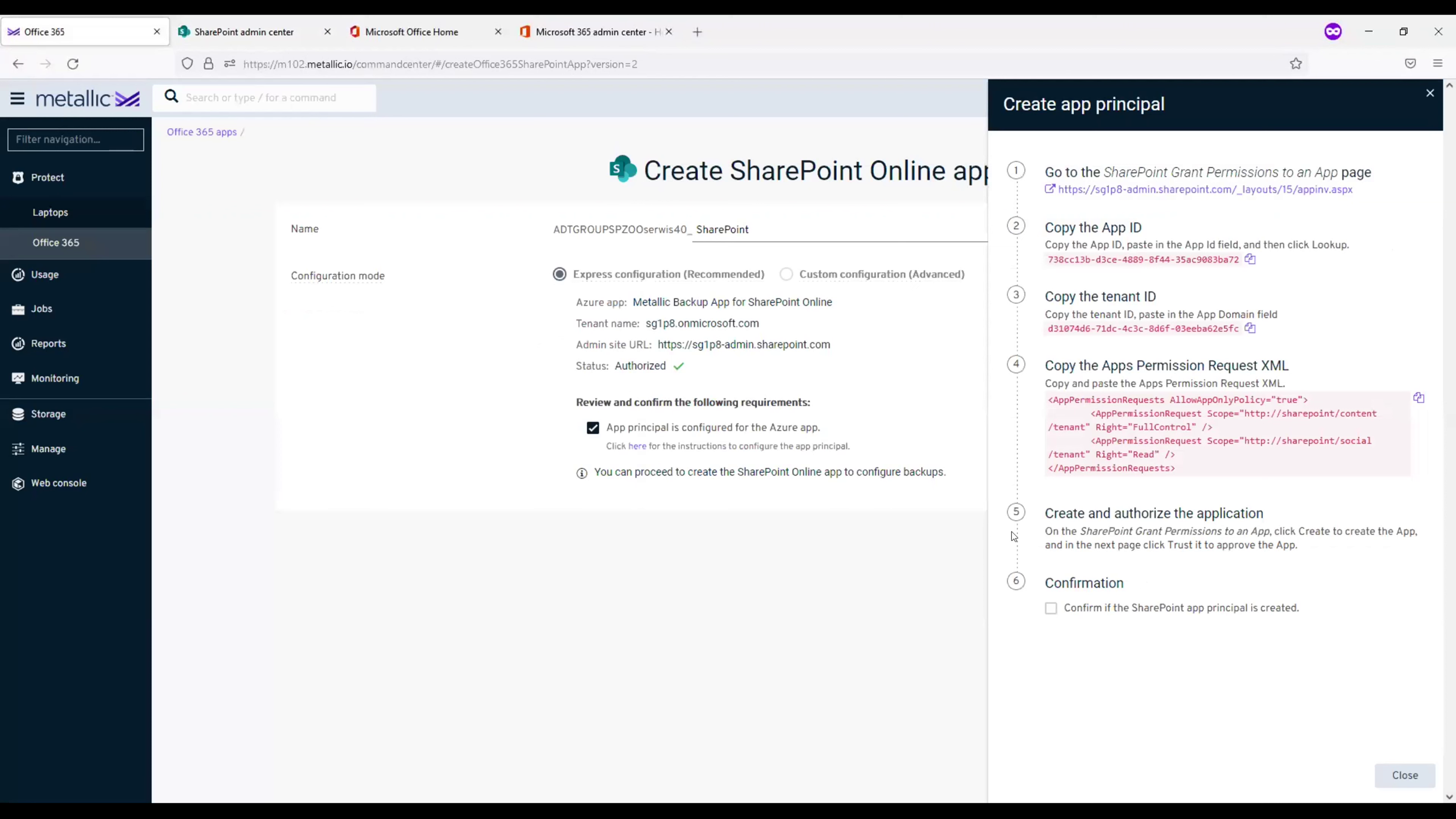
{"action": "left_click", "coordinate": [1050, 608]}
{"action": "left_click", "coordinate": [1392, 775]}
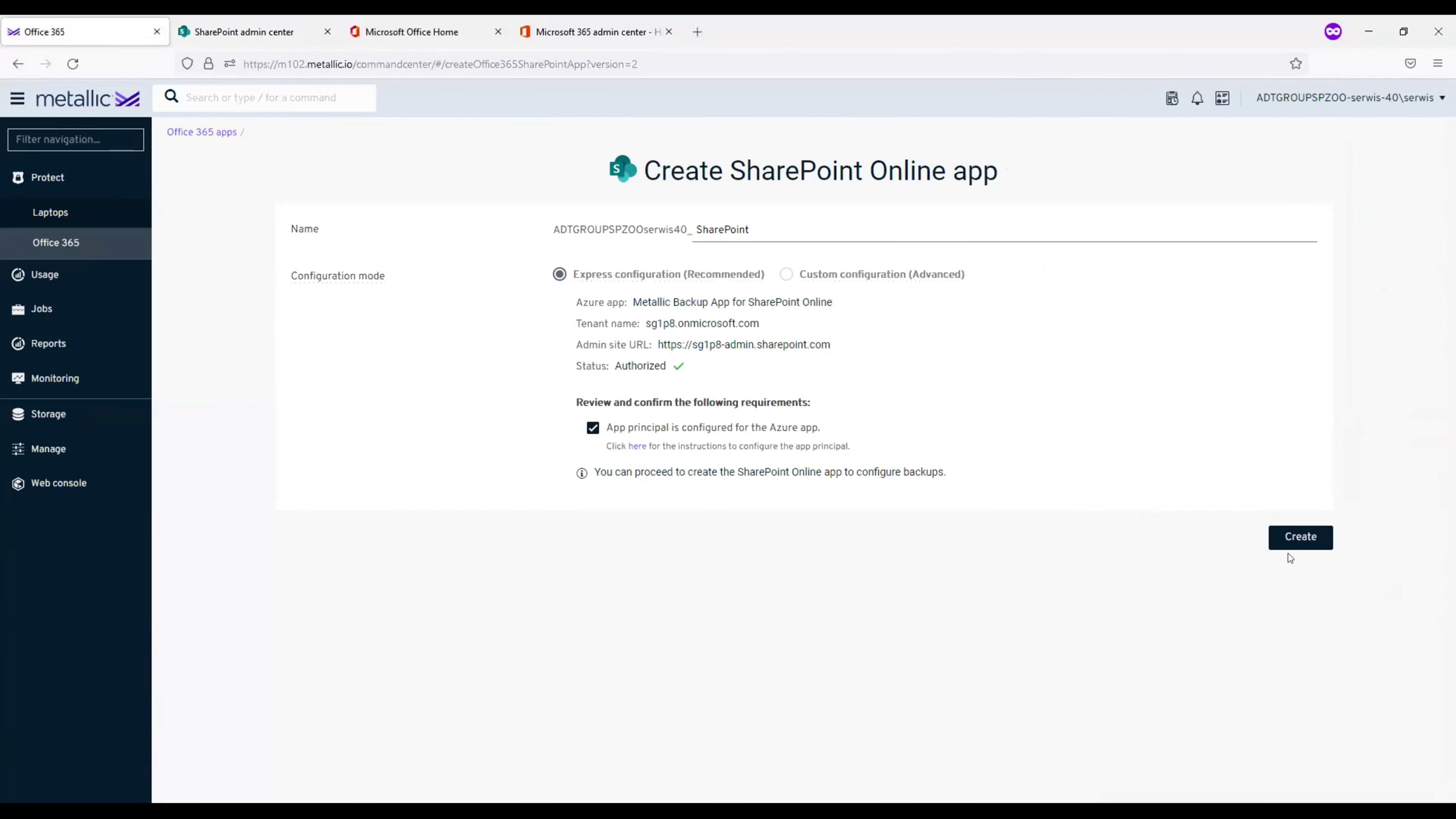
{"action": "left_click", "coordinate": [1282, 536]}
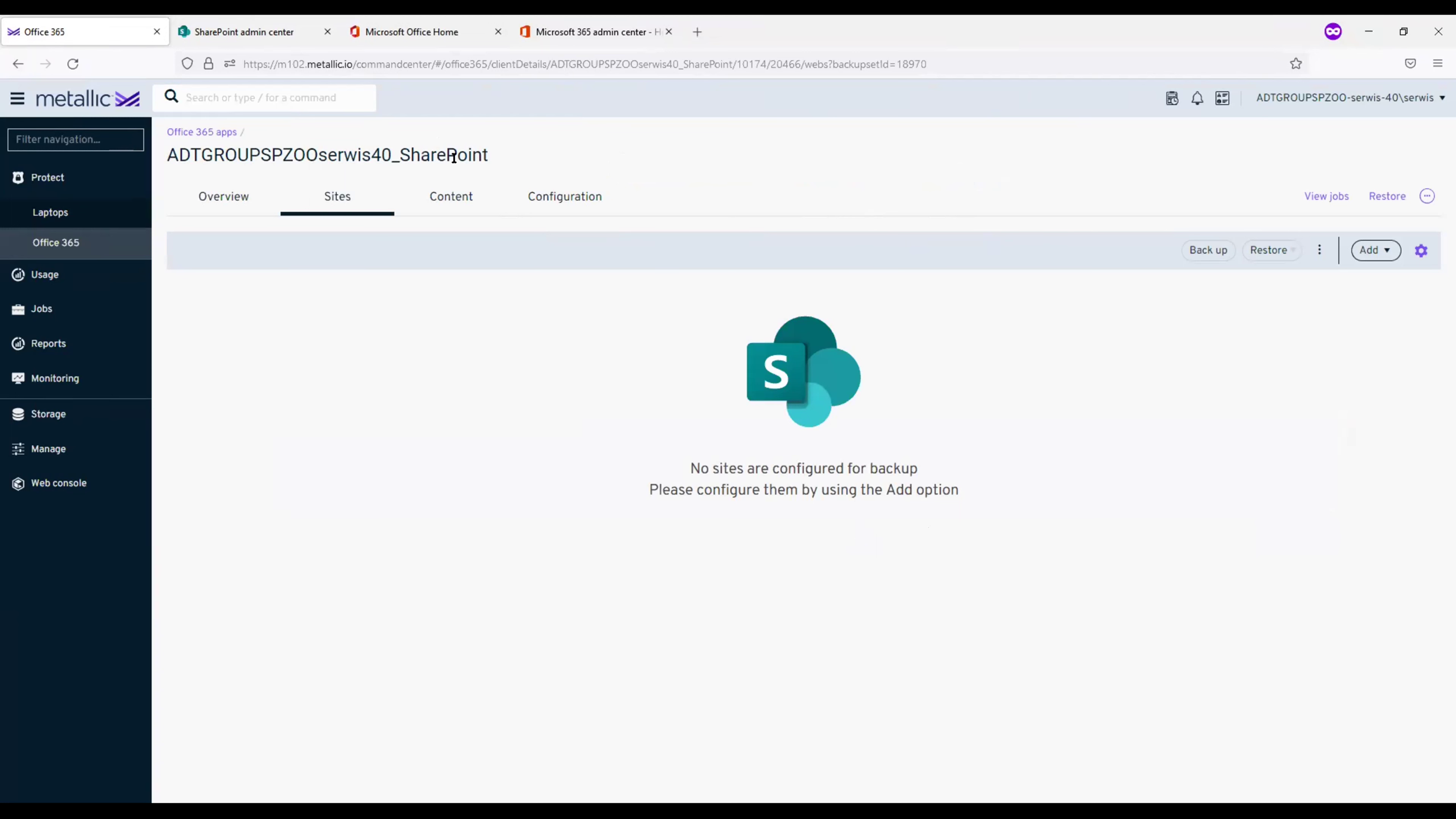
{"action": "left_click", "coordinate": [451, 197]}
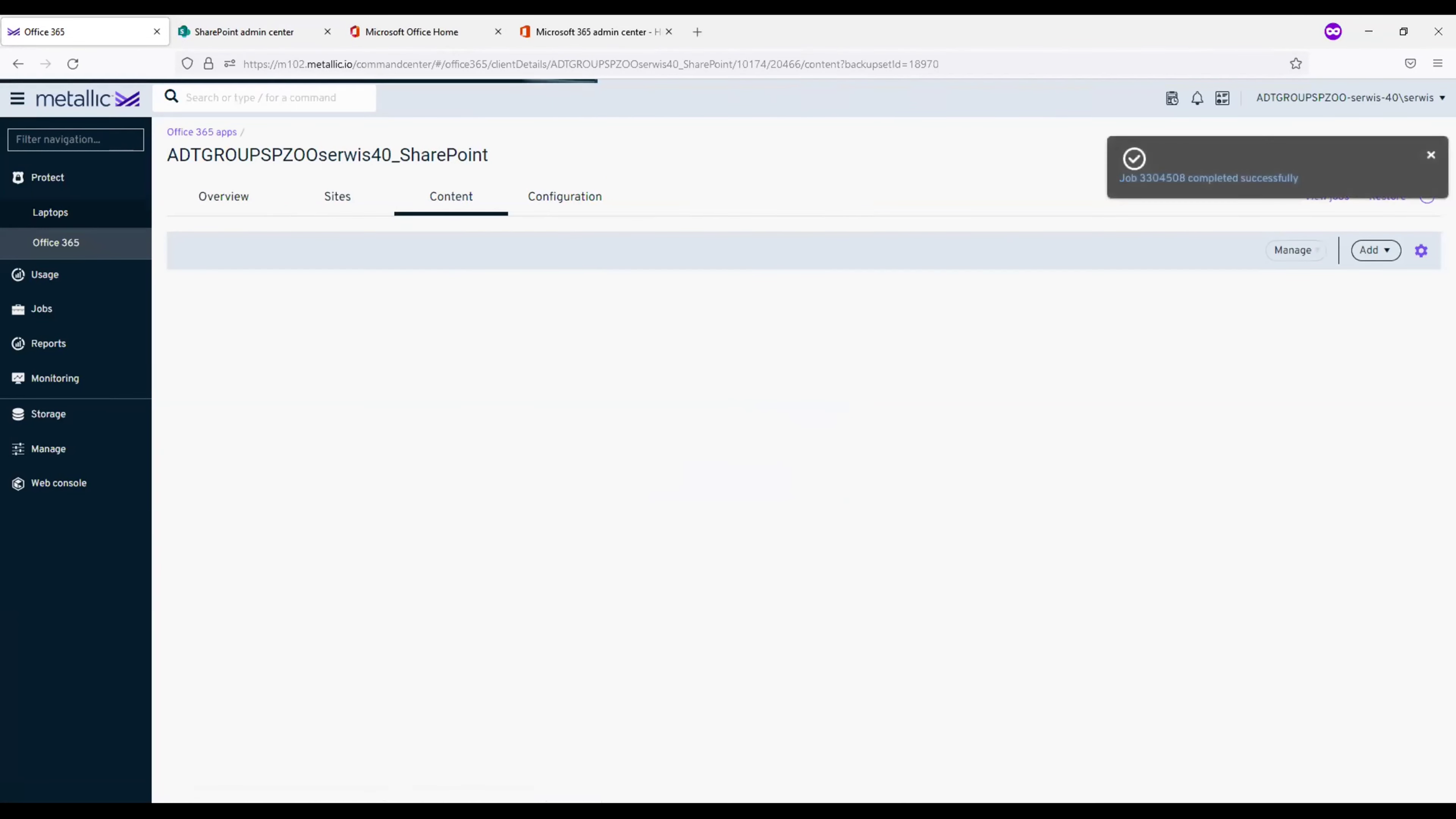
{"action": "left_click", "coordinate": [1430, 156]}
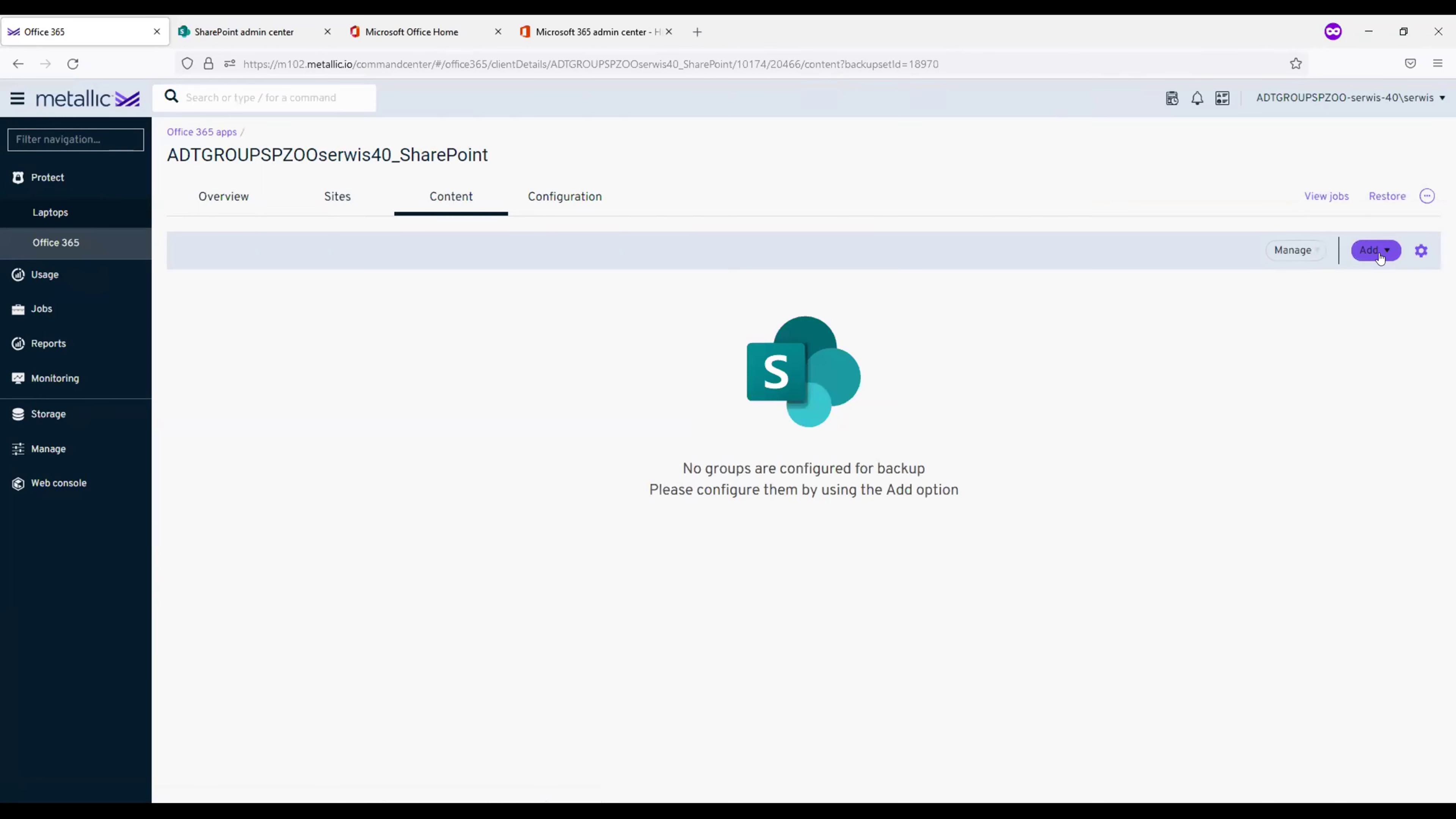
{"action": "left_click", "coordinate": [337, 197]}
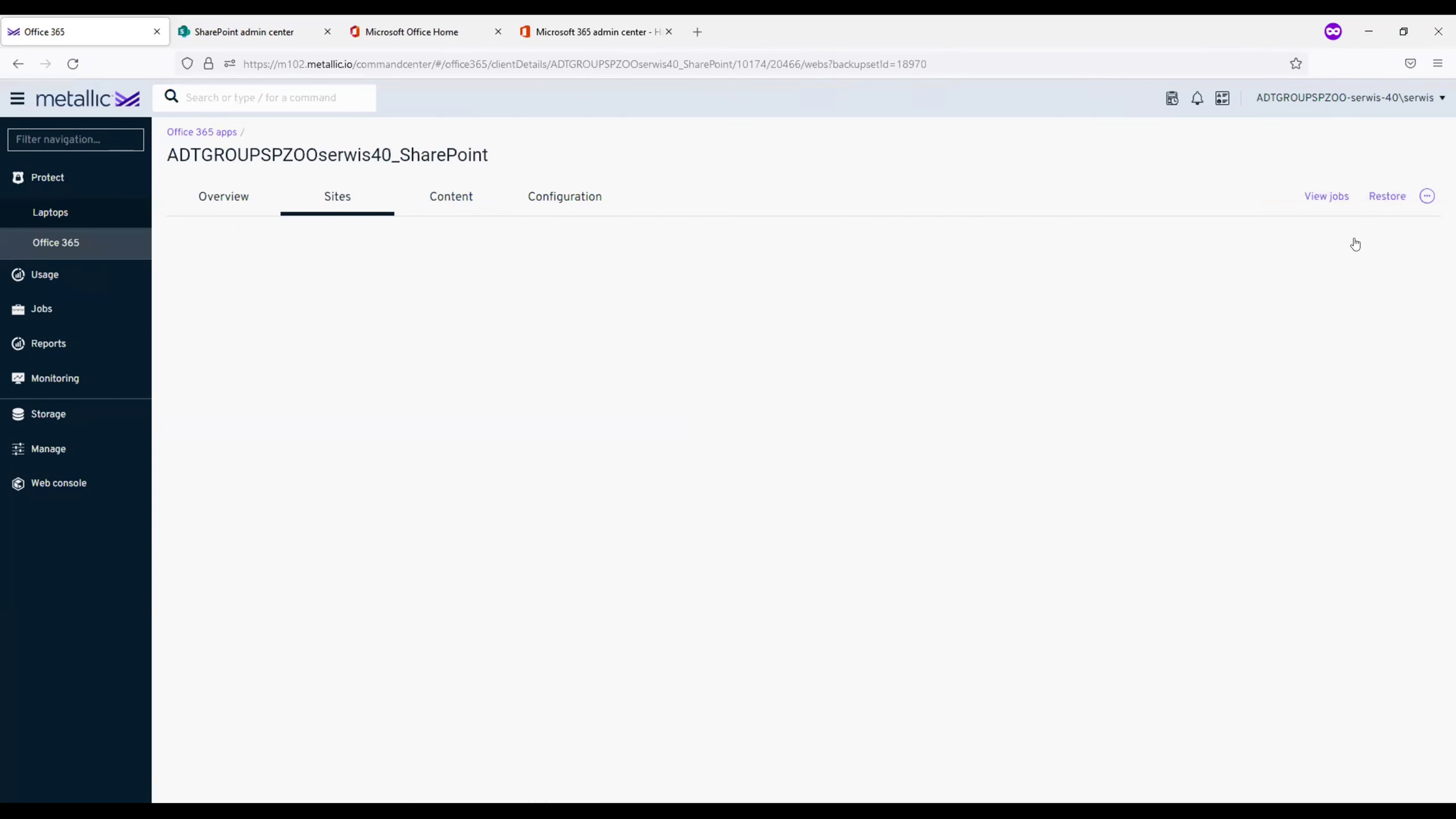
{"action": "left_click", "coordinate": [1356, 251]}
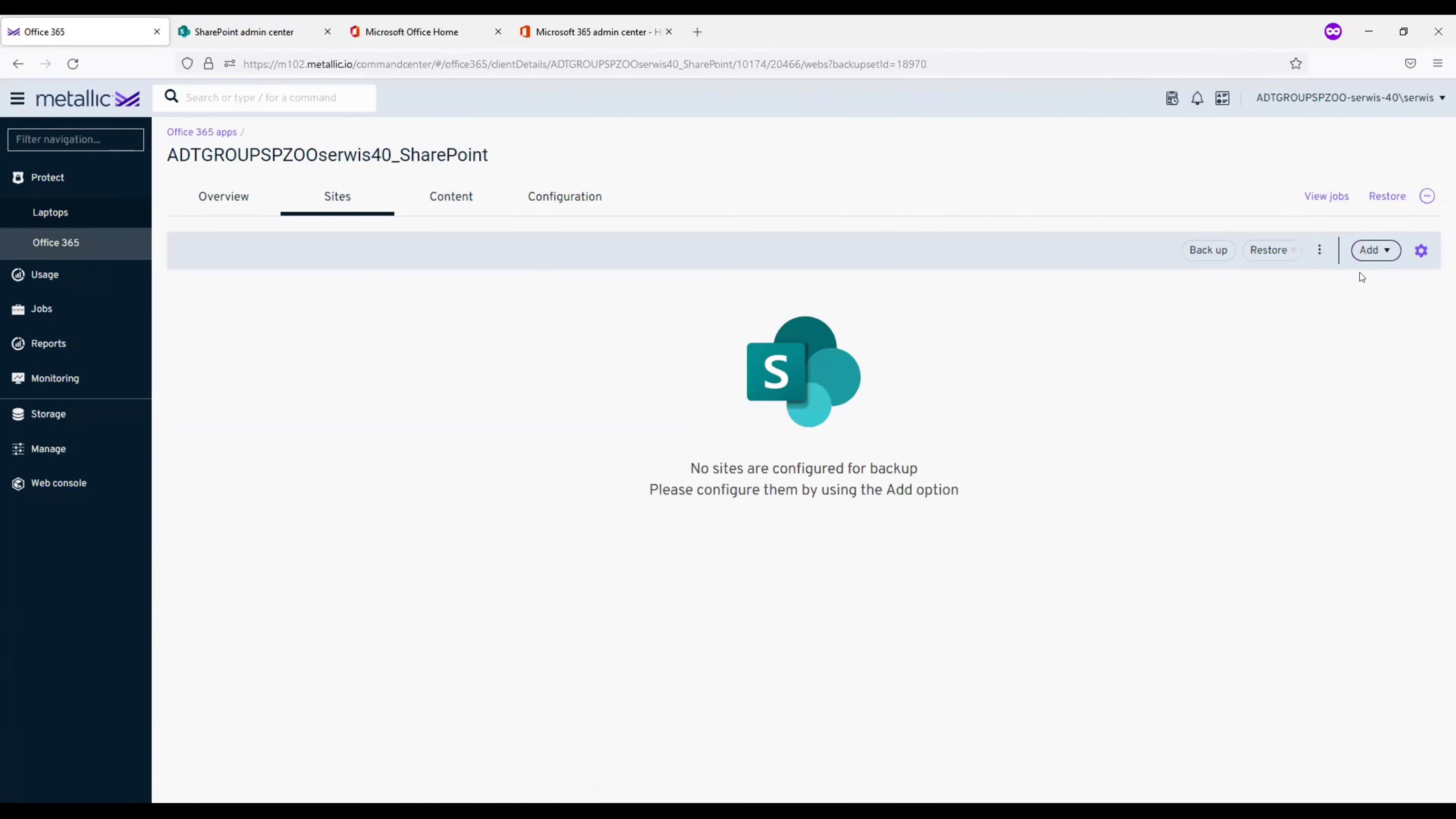
{"action": "left_click", "coordinate": [1206, 164]}
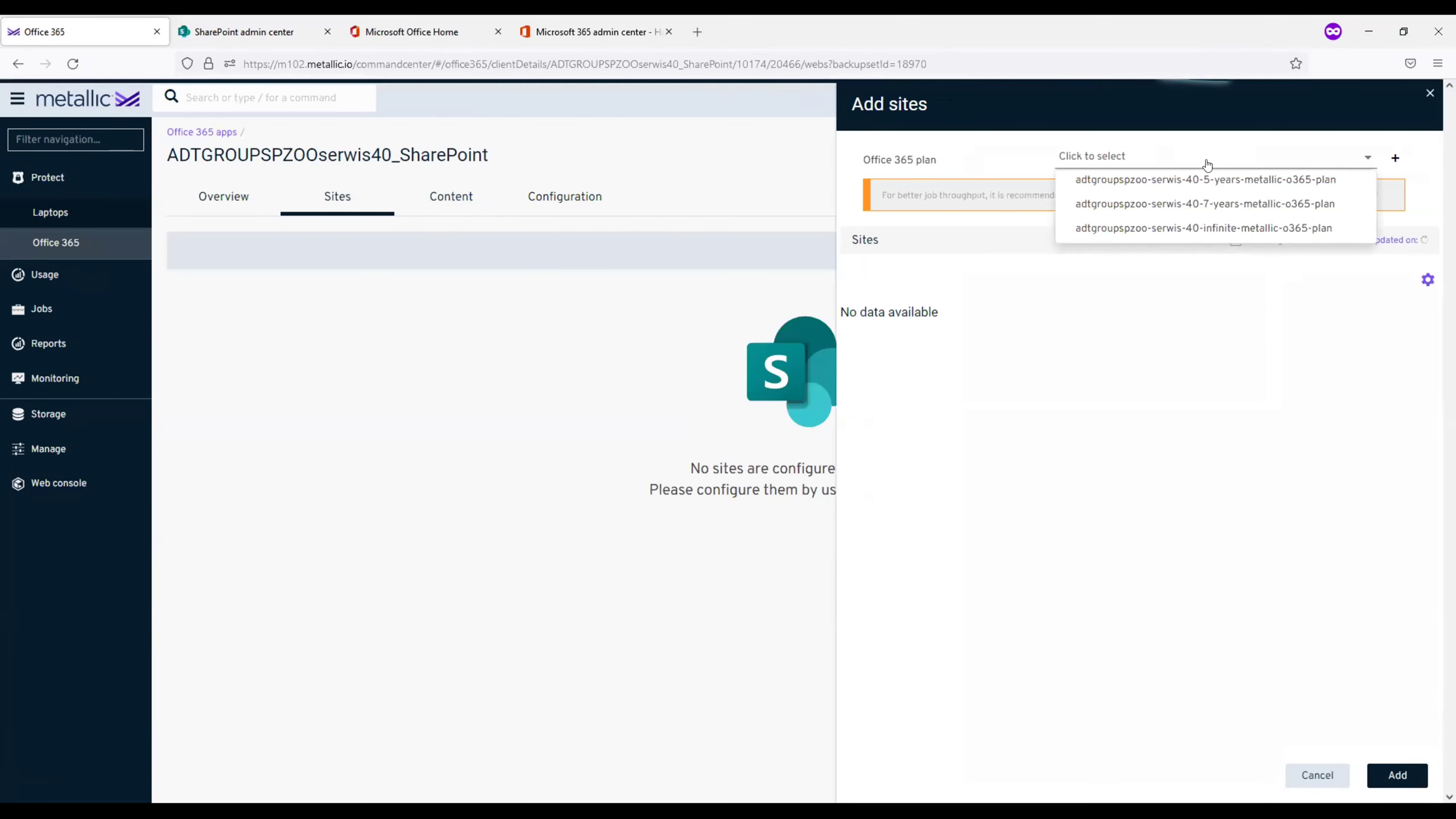
{"action": "left_click", "coordinate": [1318, 775]}
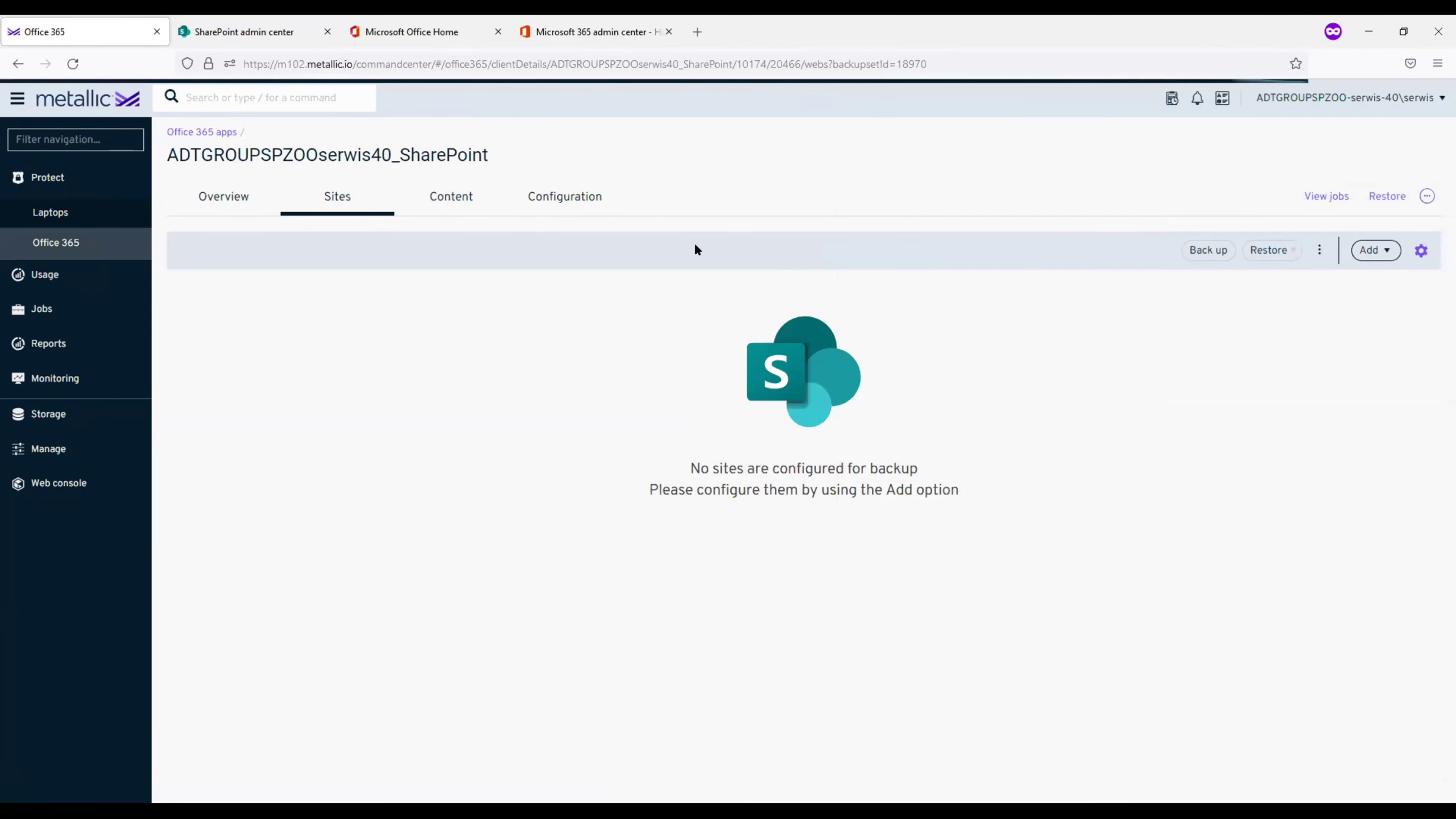
- Add all web sites to the SharePoint app's backup content with the plan adtgroupspzoo-serwis-40-infinite-metallic-o365-plan
{"action": "left_click", "coordinate": [422, 192]}
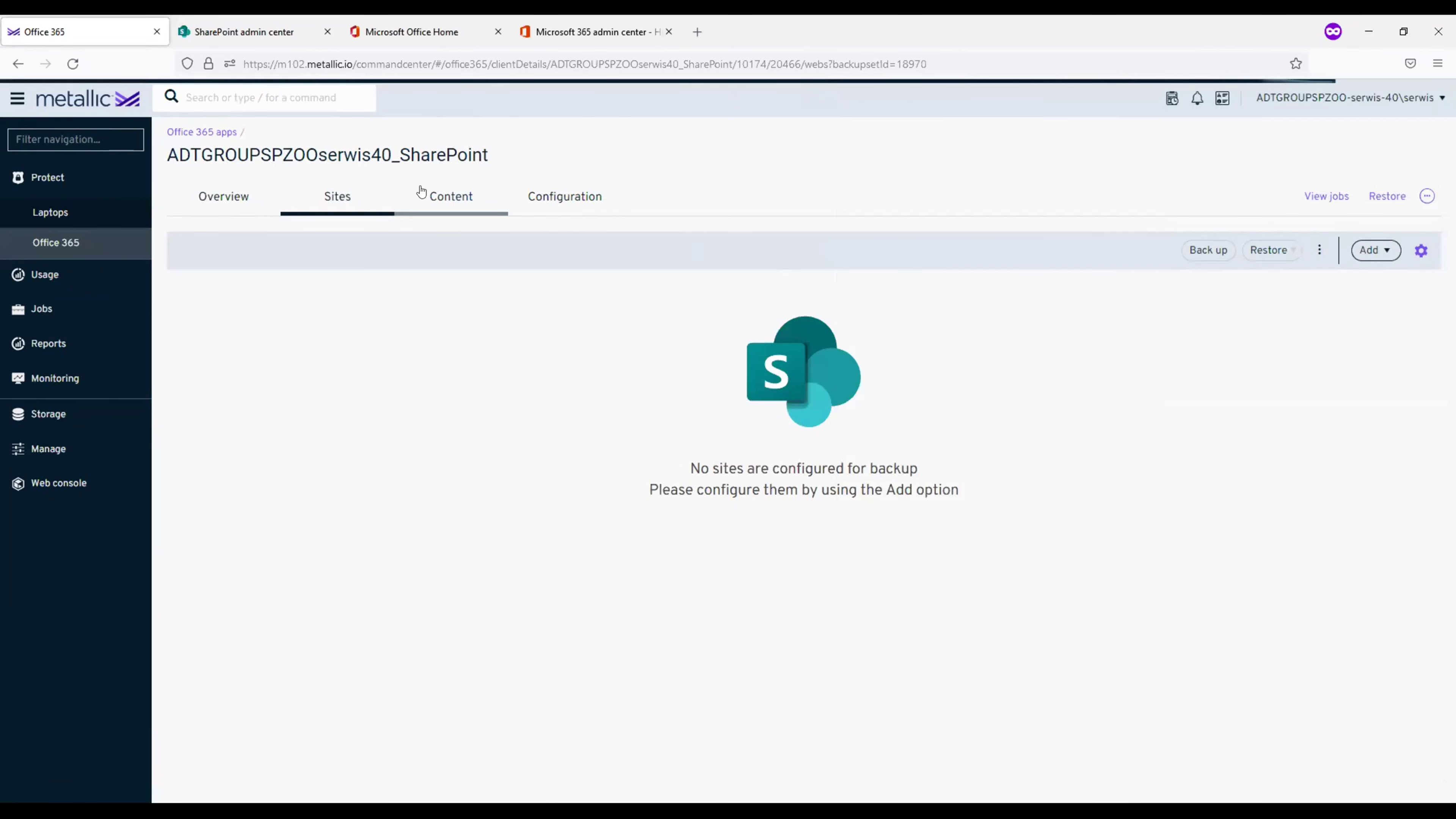
{"action": "left_click", "coordinate": [1378, 252]}
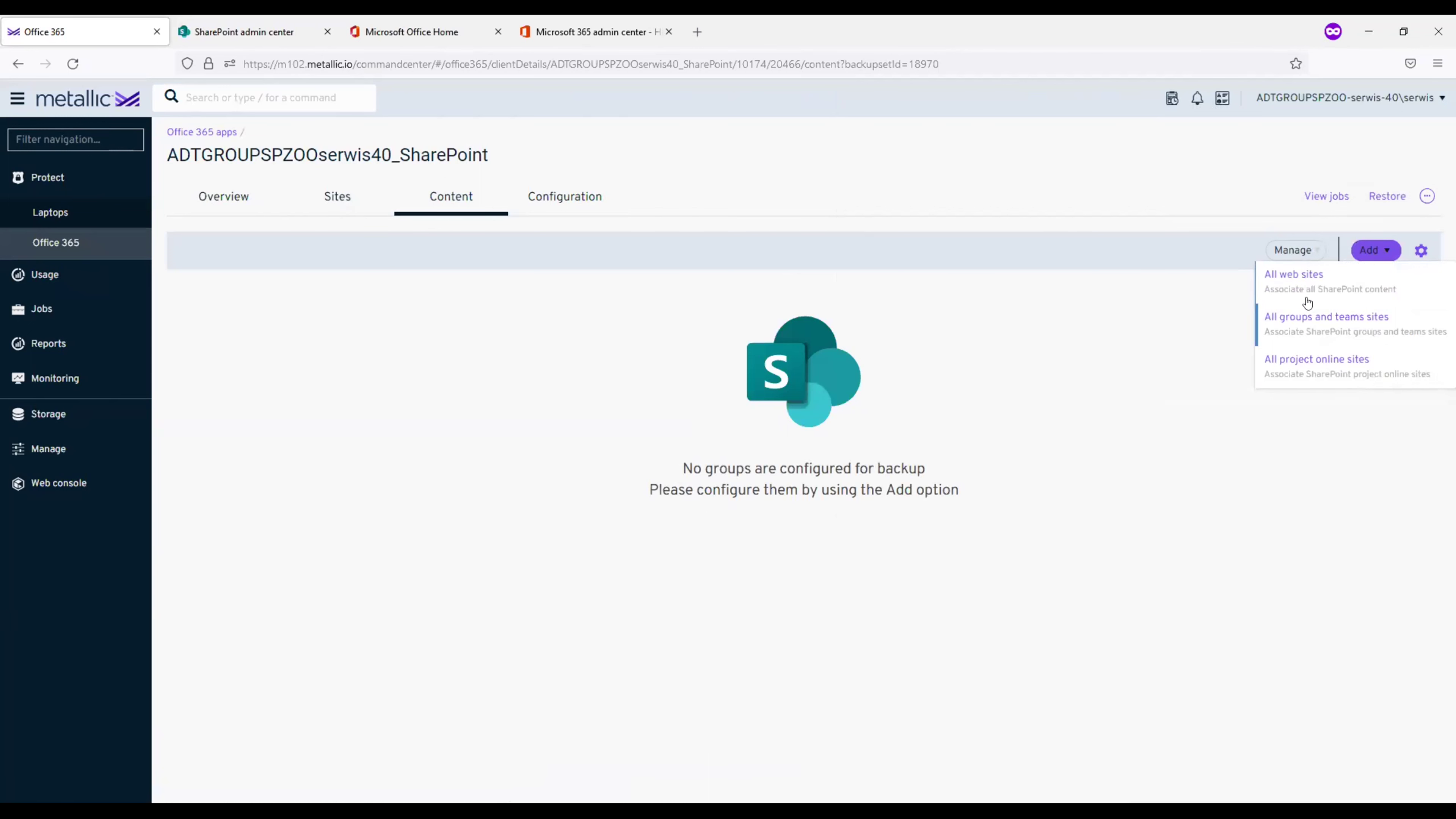
{"action": "left_click", "coordinate": [1384, 281]}
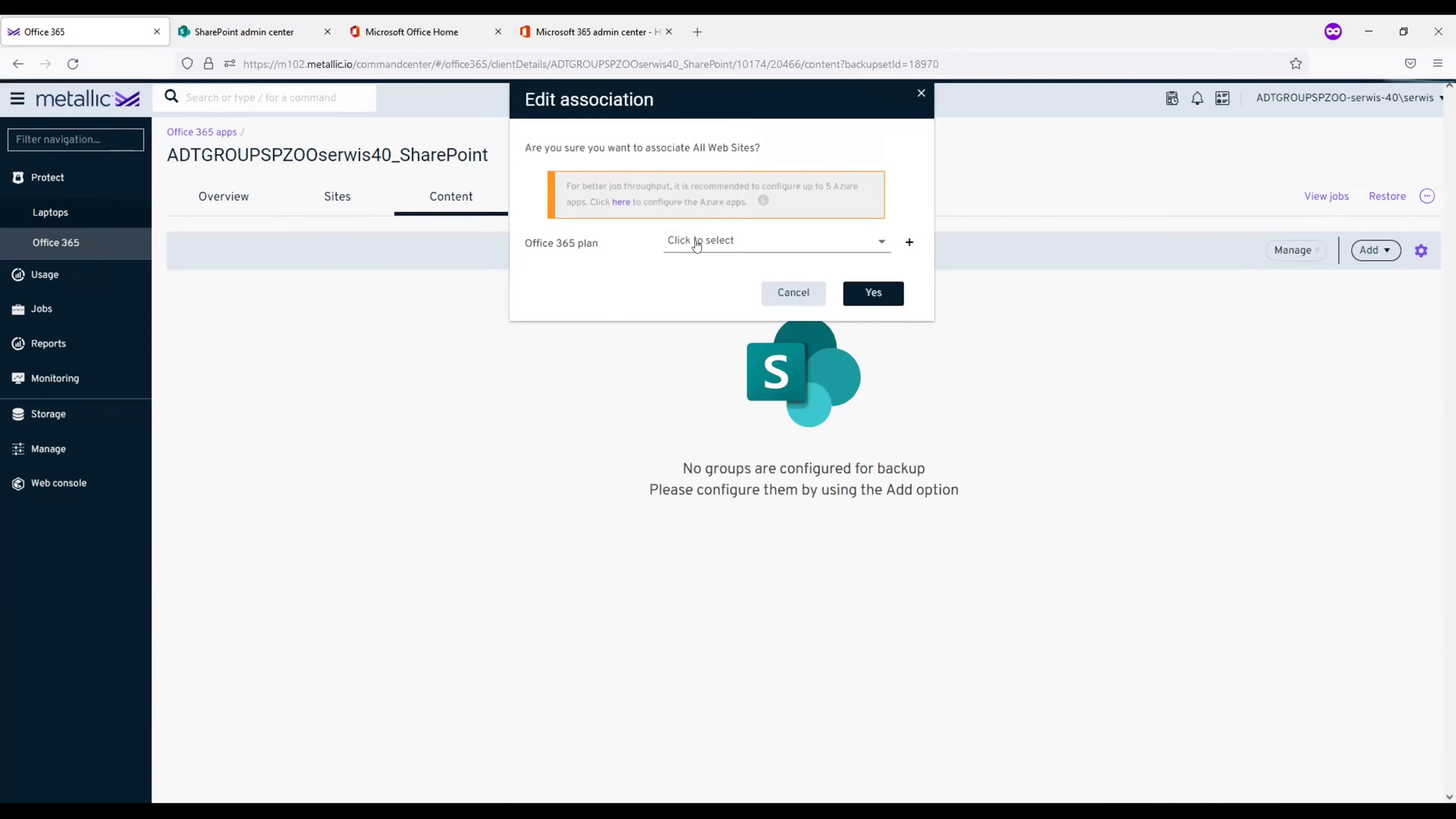
{"action": "left_click", "coordinate": [697, 243]}
{"action": "left_click", "coordinate": [715, 311]}
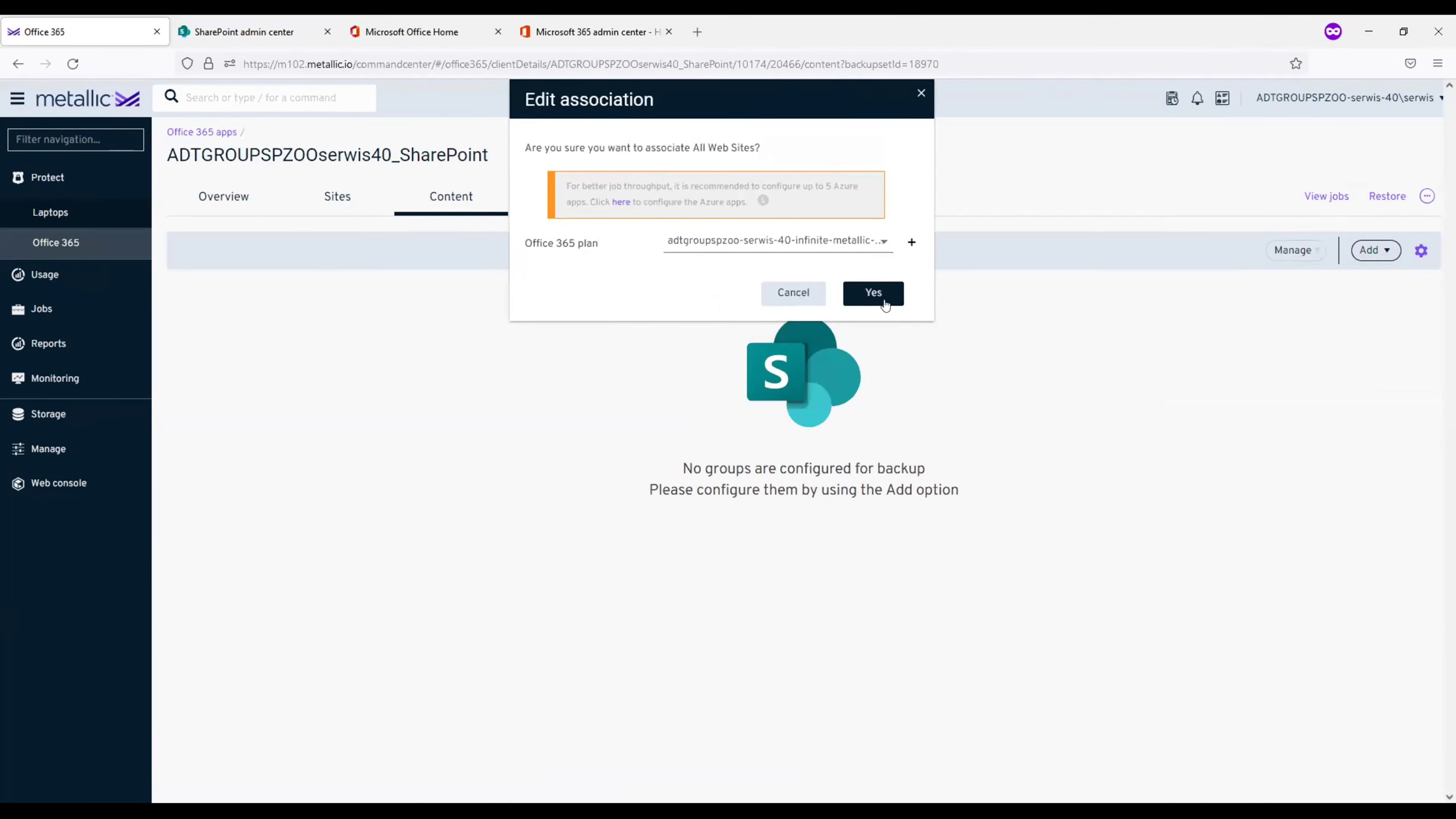
{"action": "left_click", "coordinate": [875, 293]}
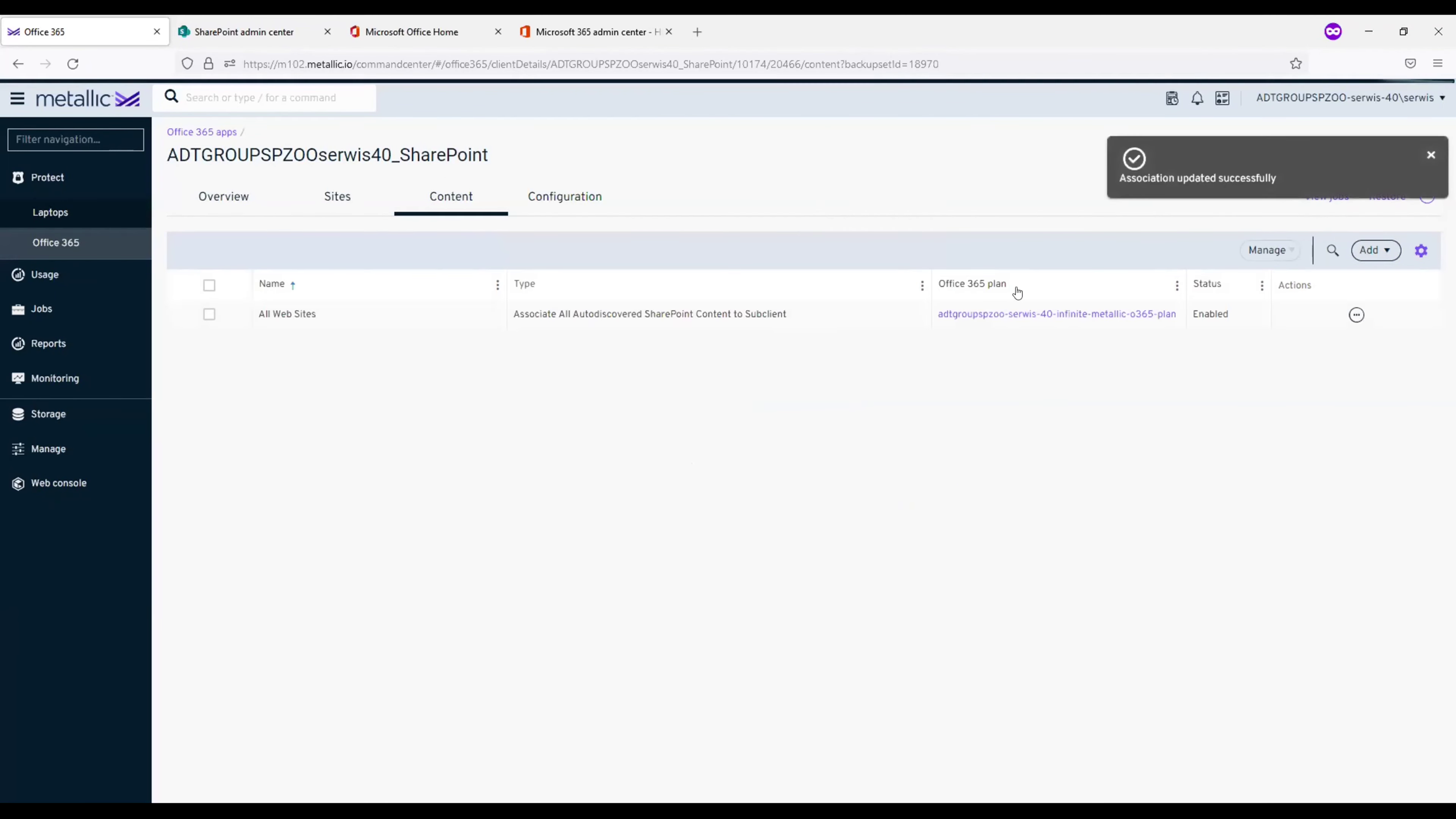
- Check the SharePoint app's site list and overview, and display the further actions available for the app
{"action": "left_click", "coordinate": [338, 197]}
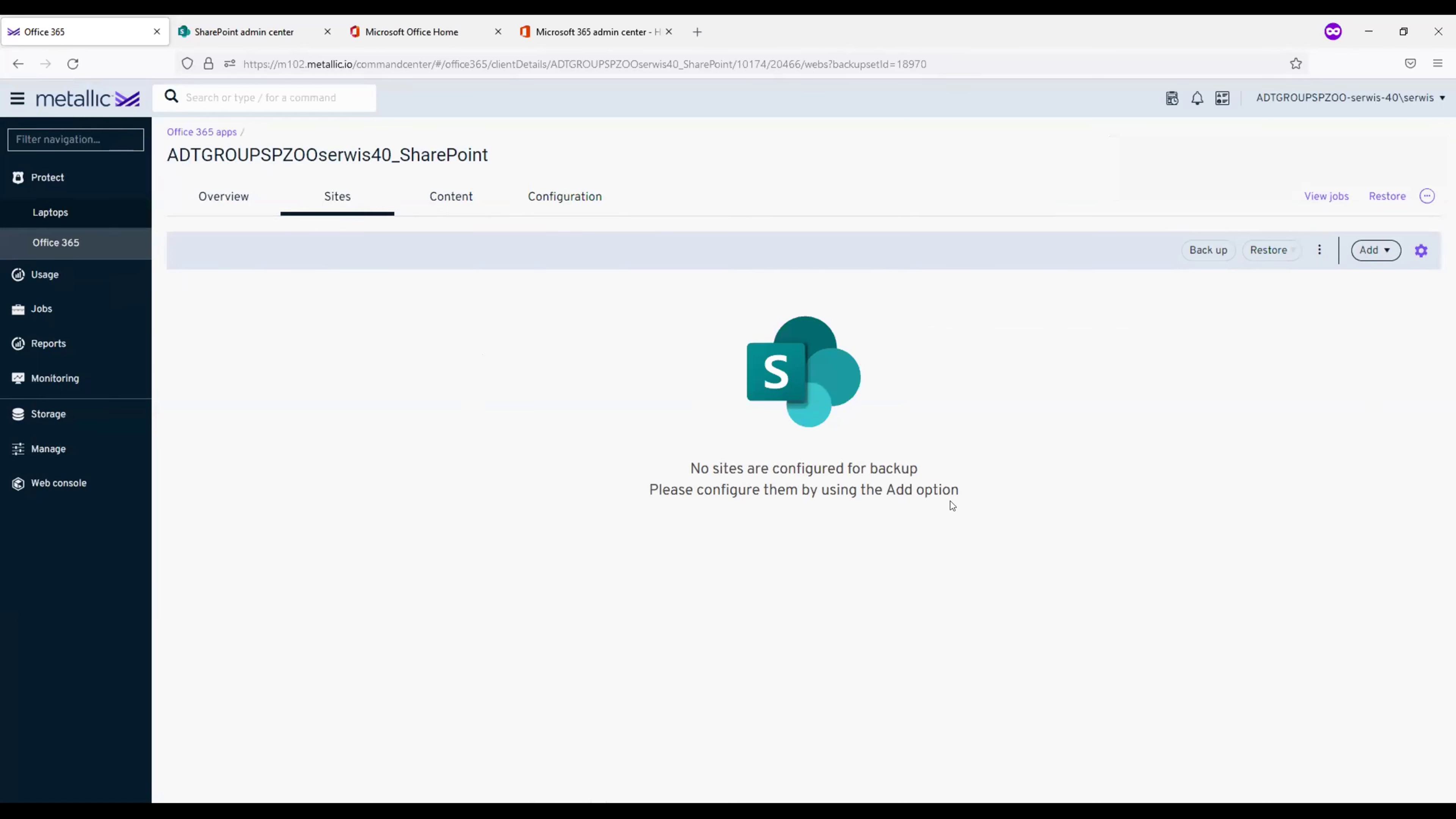
{"action": "left_click", "coordinate": [192, 198]}
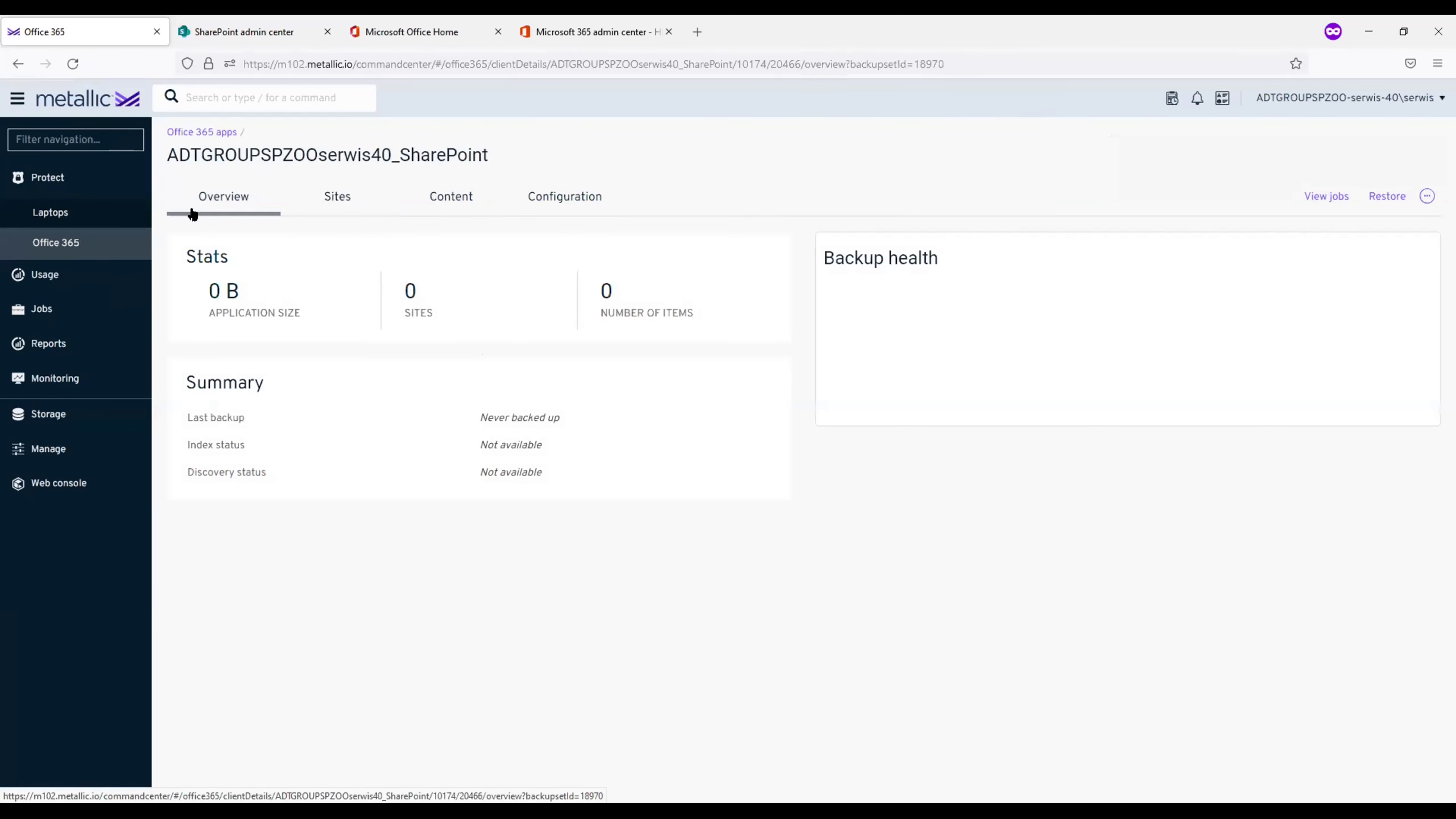
{"action": "left_click", "coordinate": [1425, 196]}
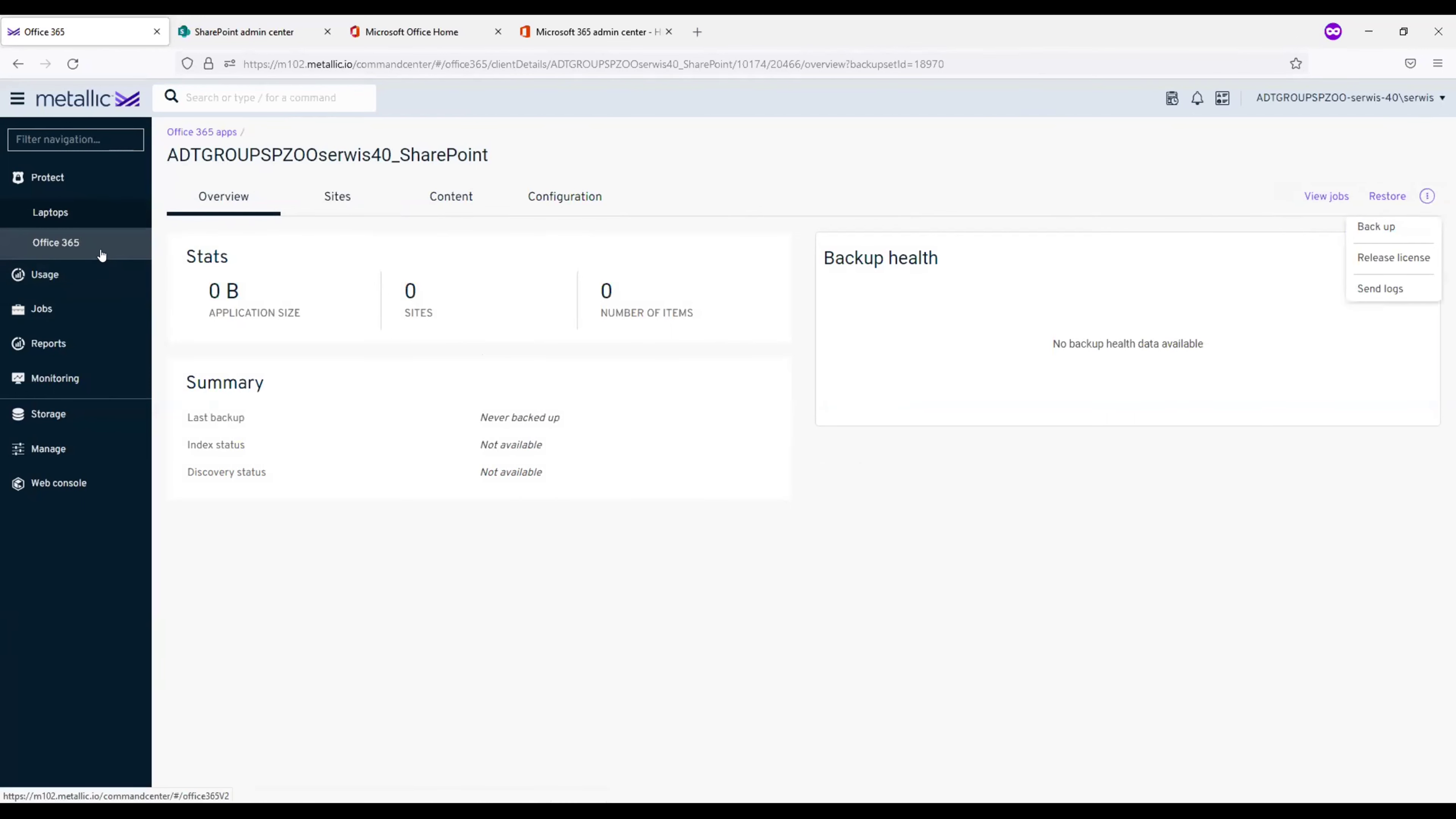
- Check the active jobs, and review the associated entities and application sizes in the Office 365 apps list
{"action": "left_click", "coordinate": [618, 342]}
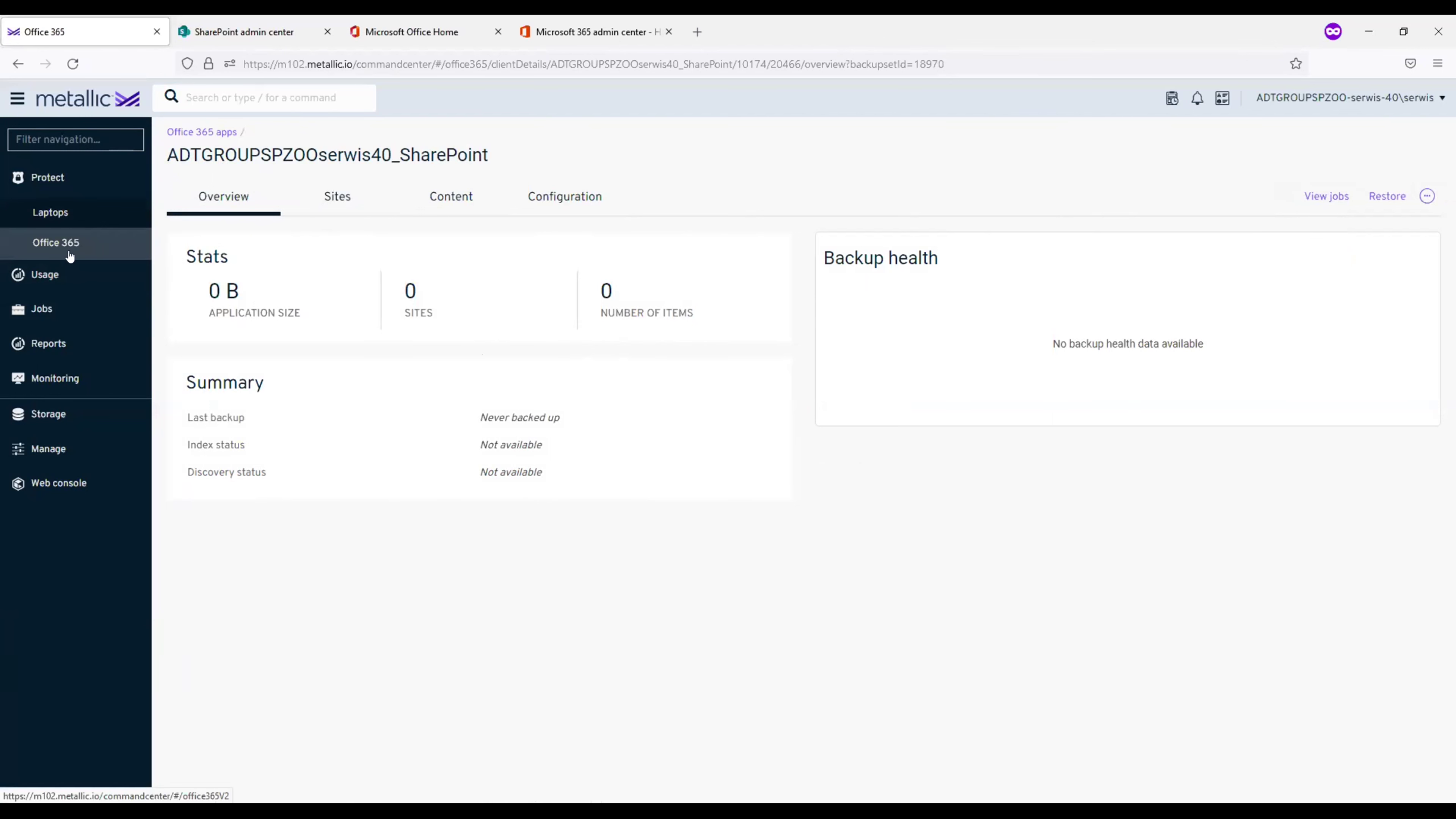
{"action": "left_click", "coordinate": [70, 313]}
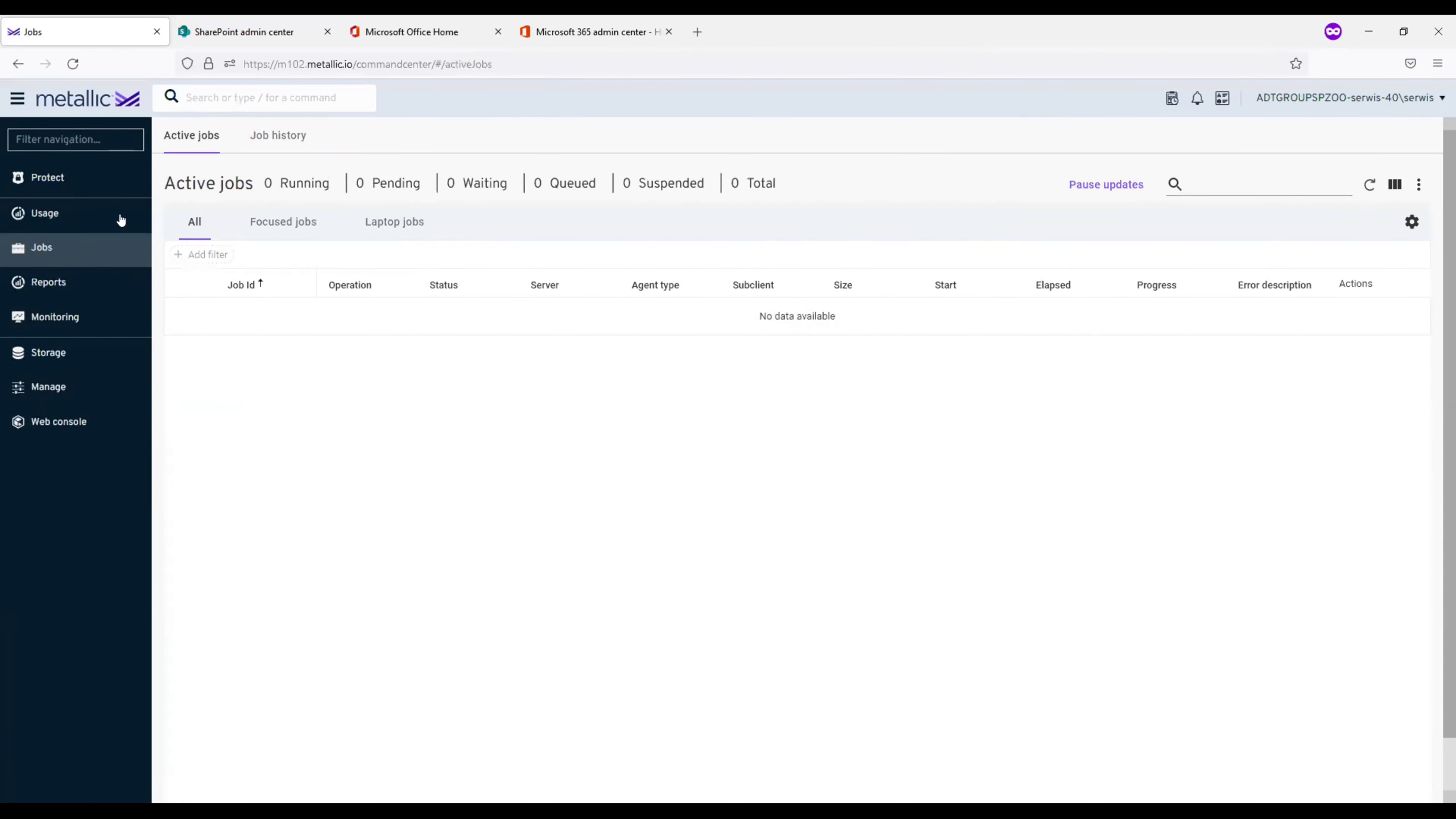
{"action": "left_click", "coordinate": [101, 183]}
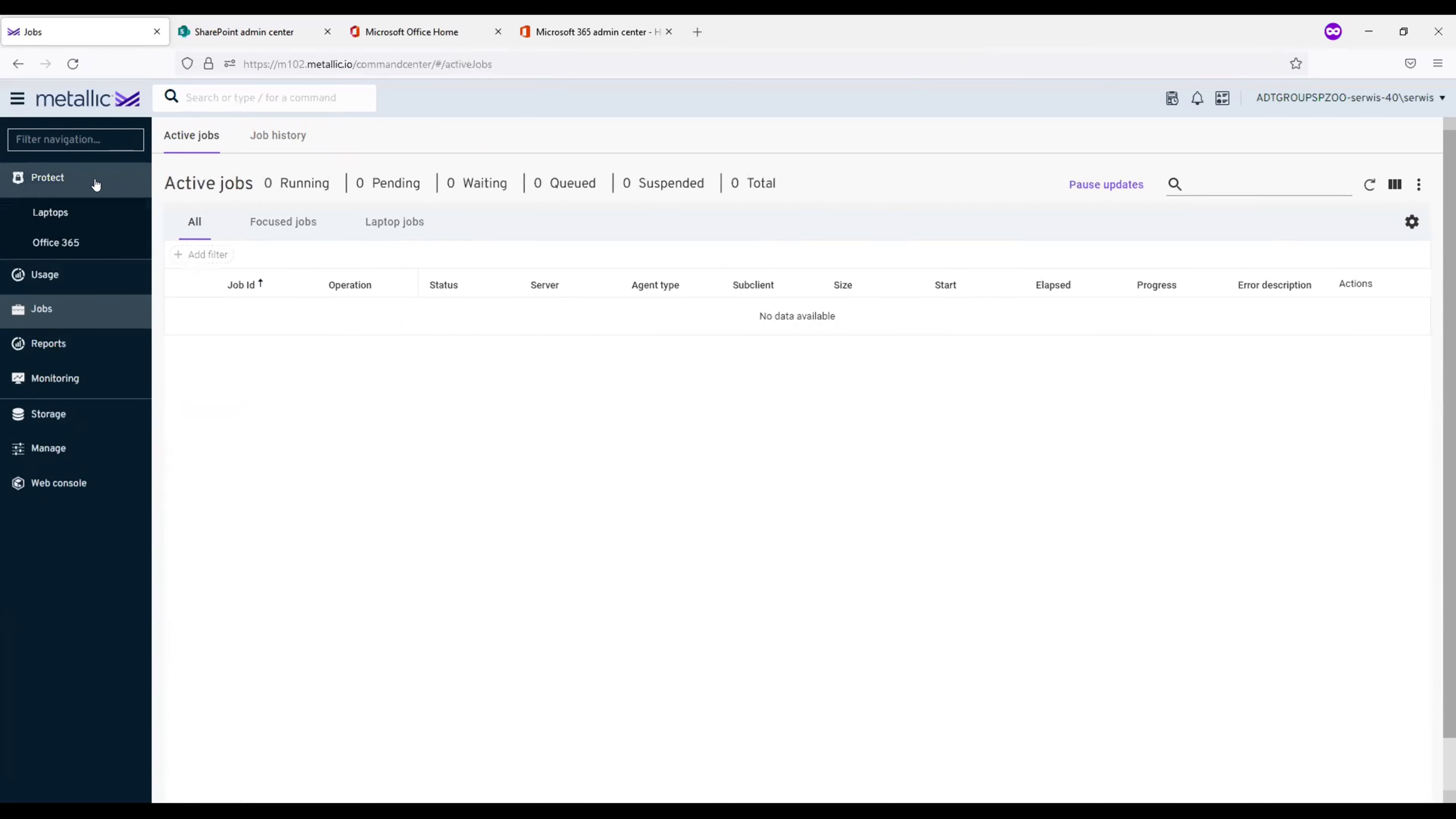
{"action": "left_click", "coordinate": [92, 239]}
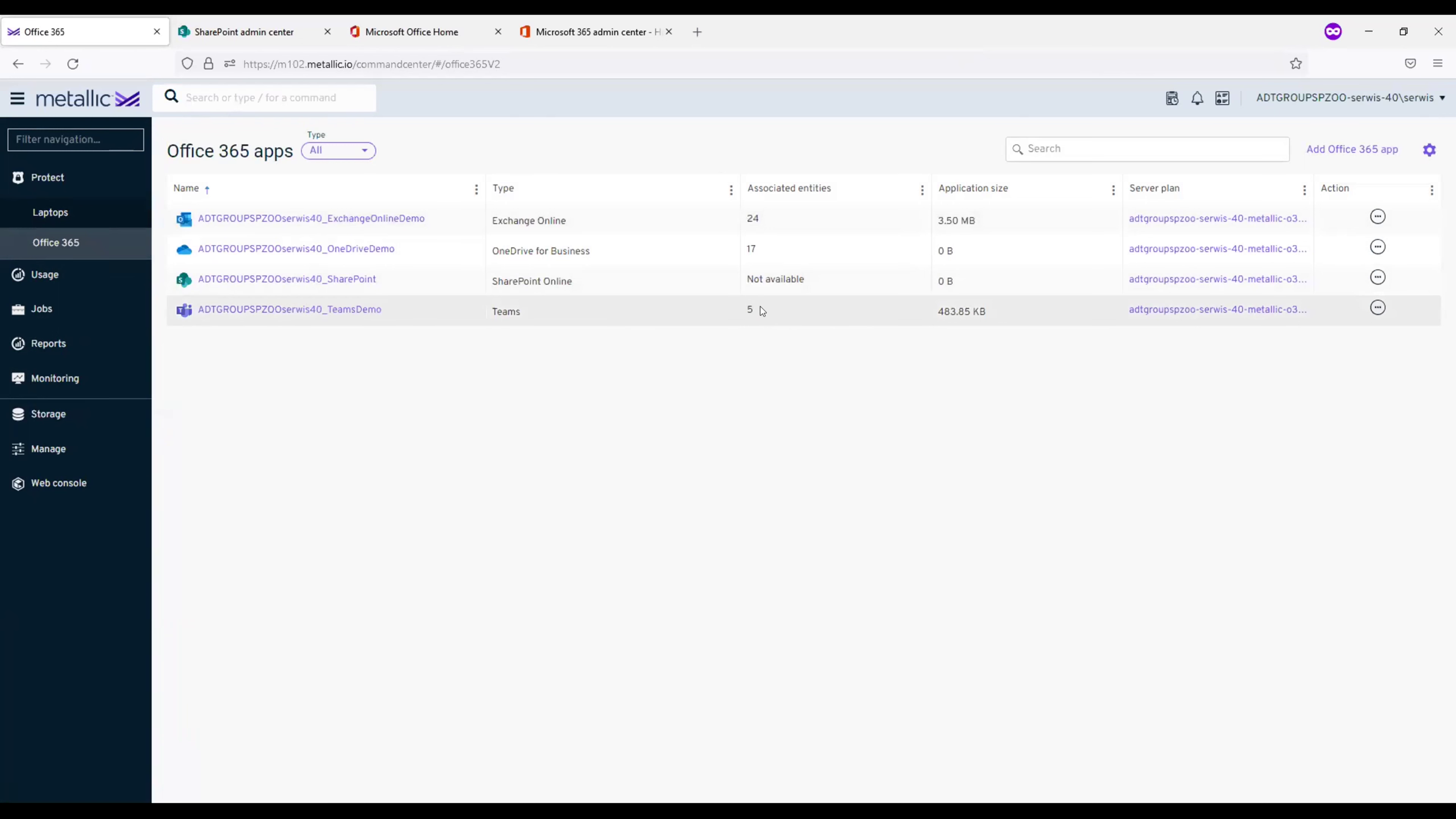
{"action": "mouse_move", "coordinate": [767, 308]}
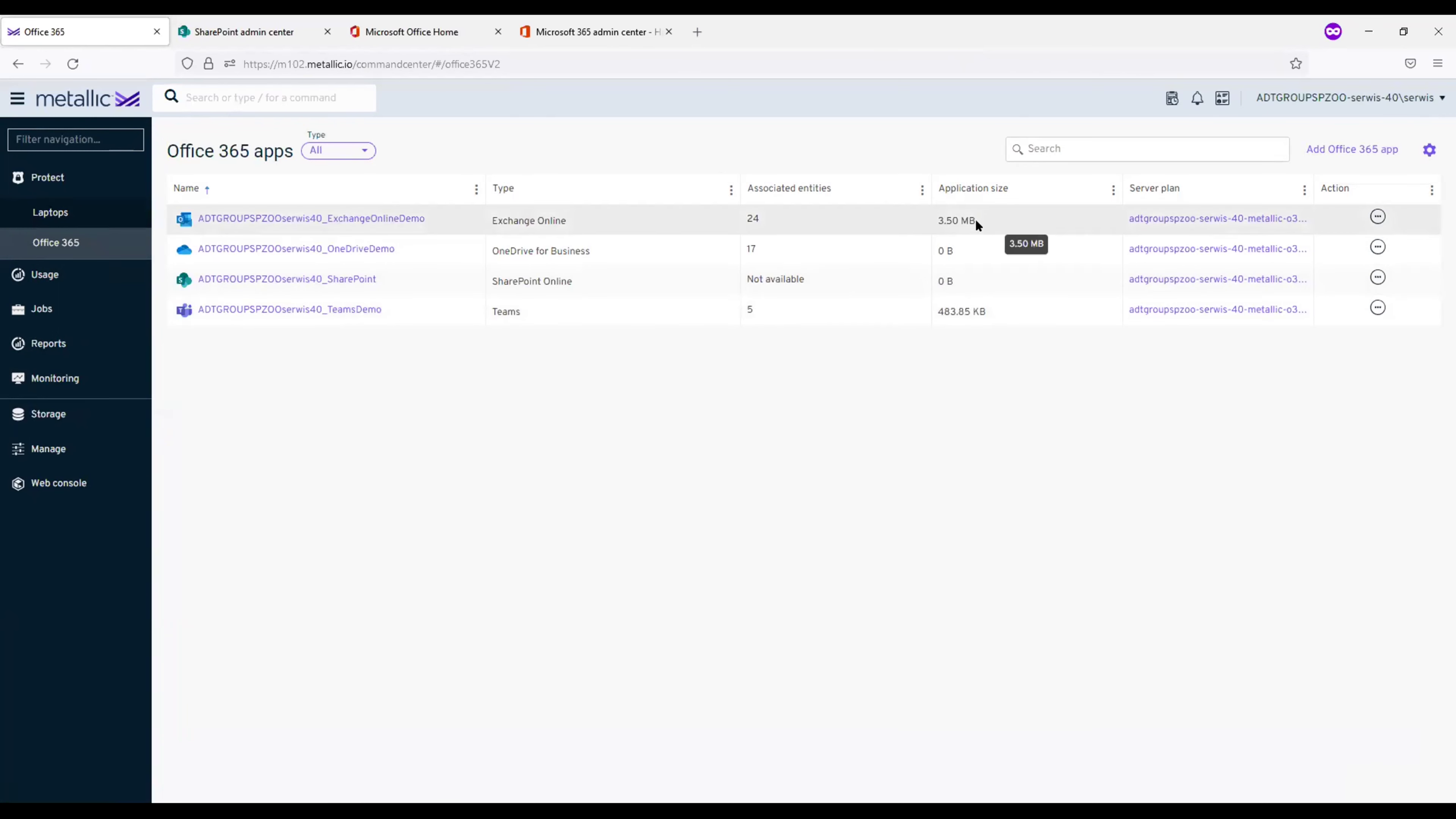
{"action": "left_click_drag", "start_coordinate": [1021, 313], "coordinate": [935, 313]}
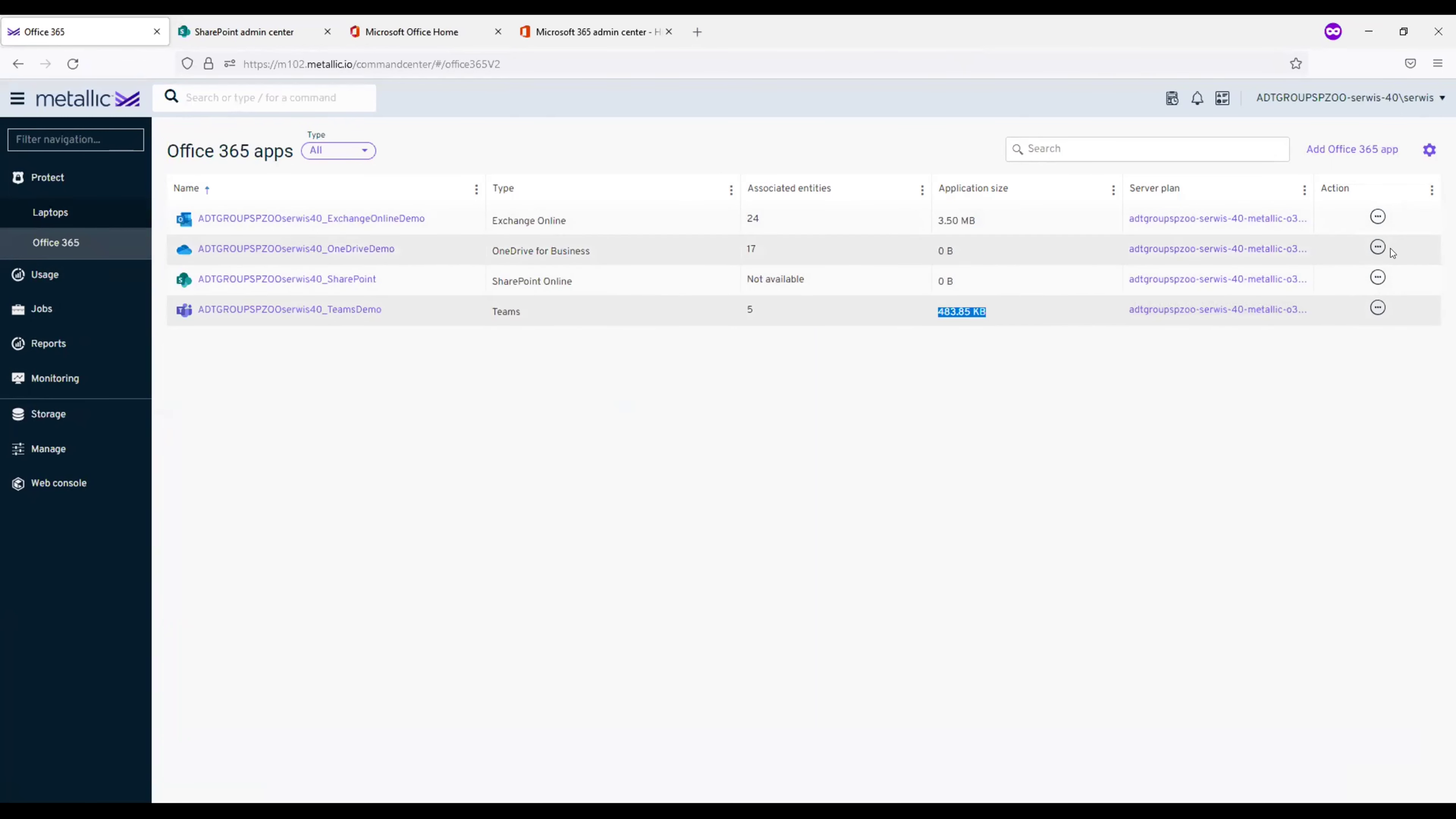
- Browse the Exchange Online app's backup for restore, and view the Calendar and Inbox folders of one user's mailbox
{"action": "left_click", "coordinate": [1378, 217]}
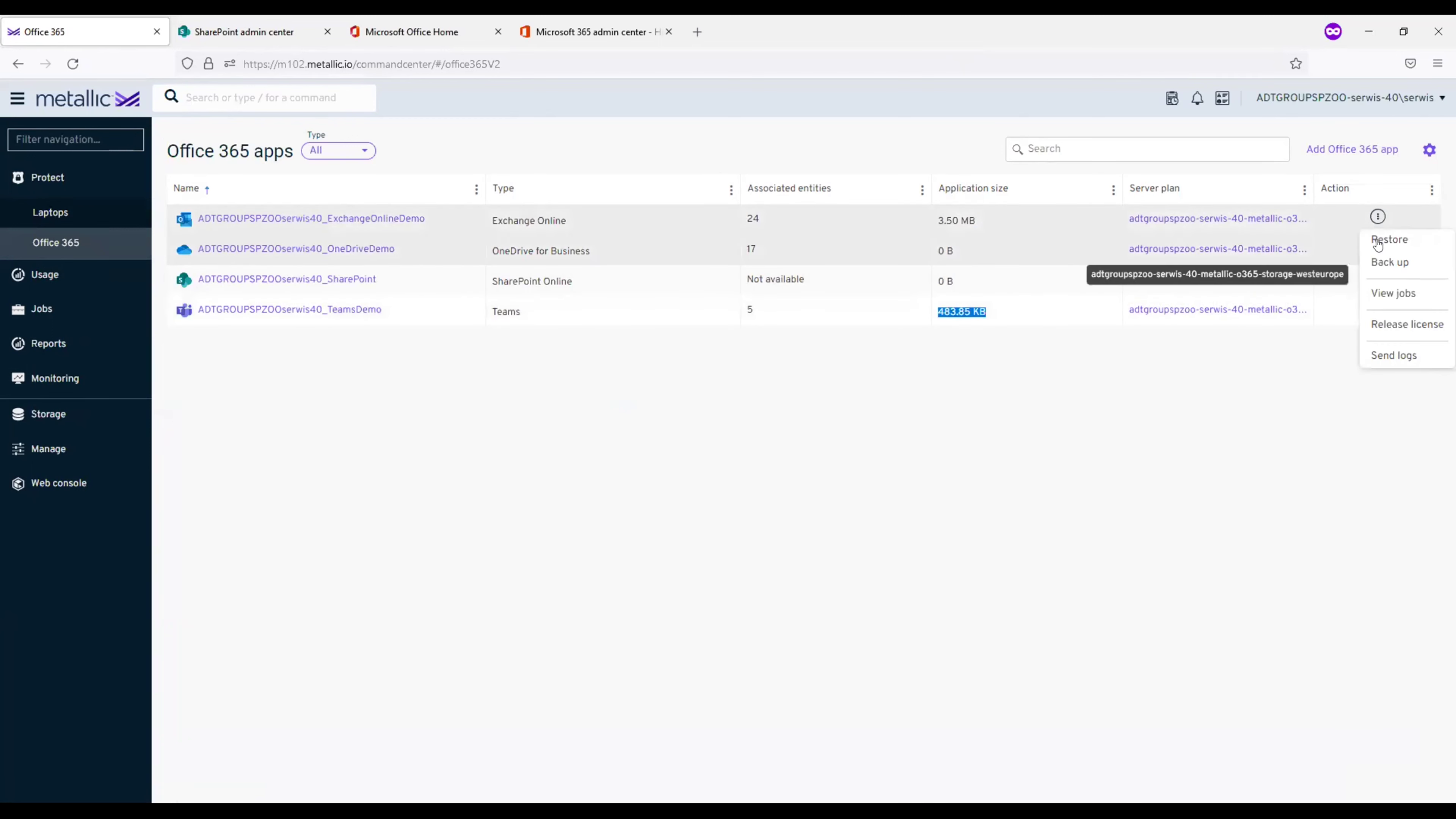
{"action": "left_click", "coordinate": [1379, 238]}
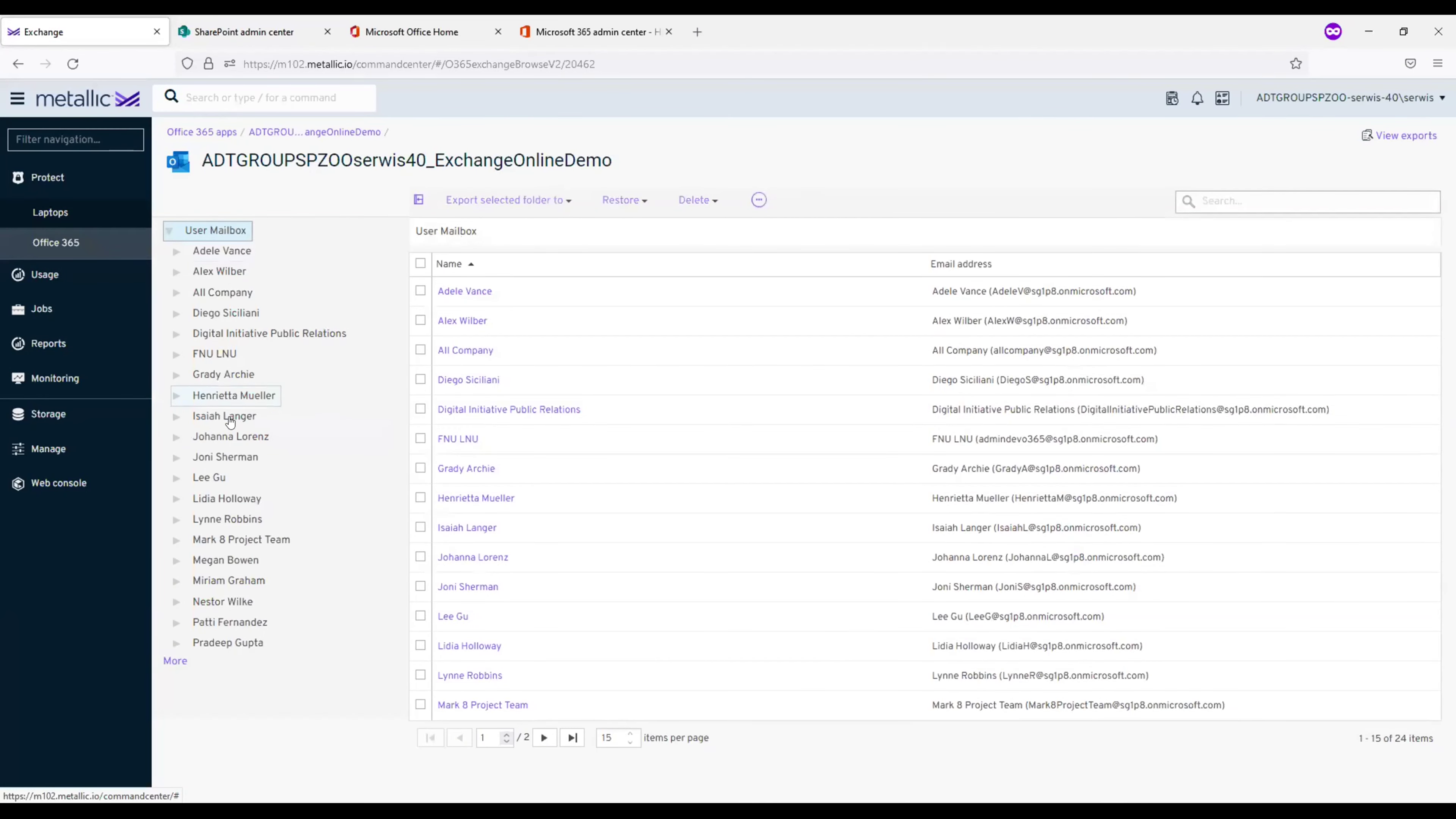
{"action": "left_click", "coordinate": [176, 458]}
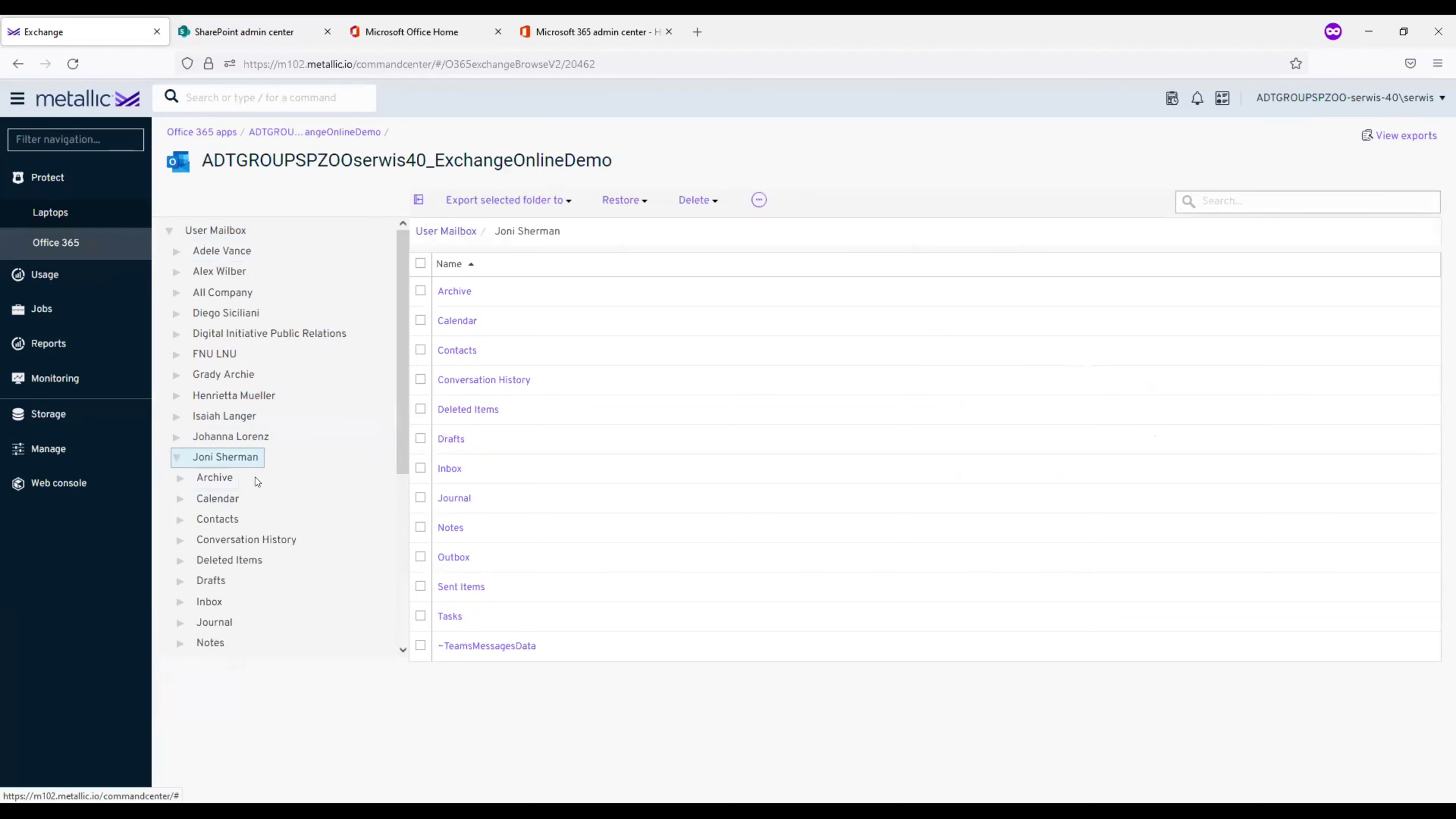
{"action": "scroll", "coordinate": [270, 483], "scroll_direction": "down", "scroll_amount": 3}
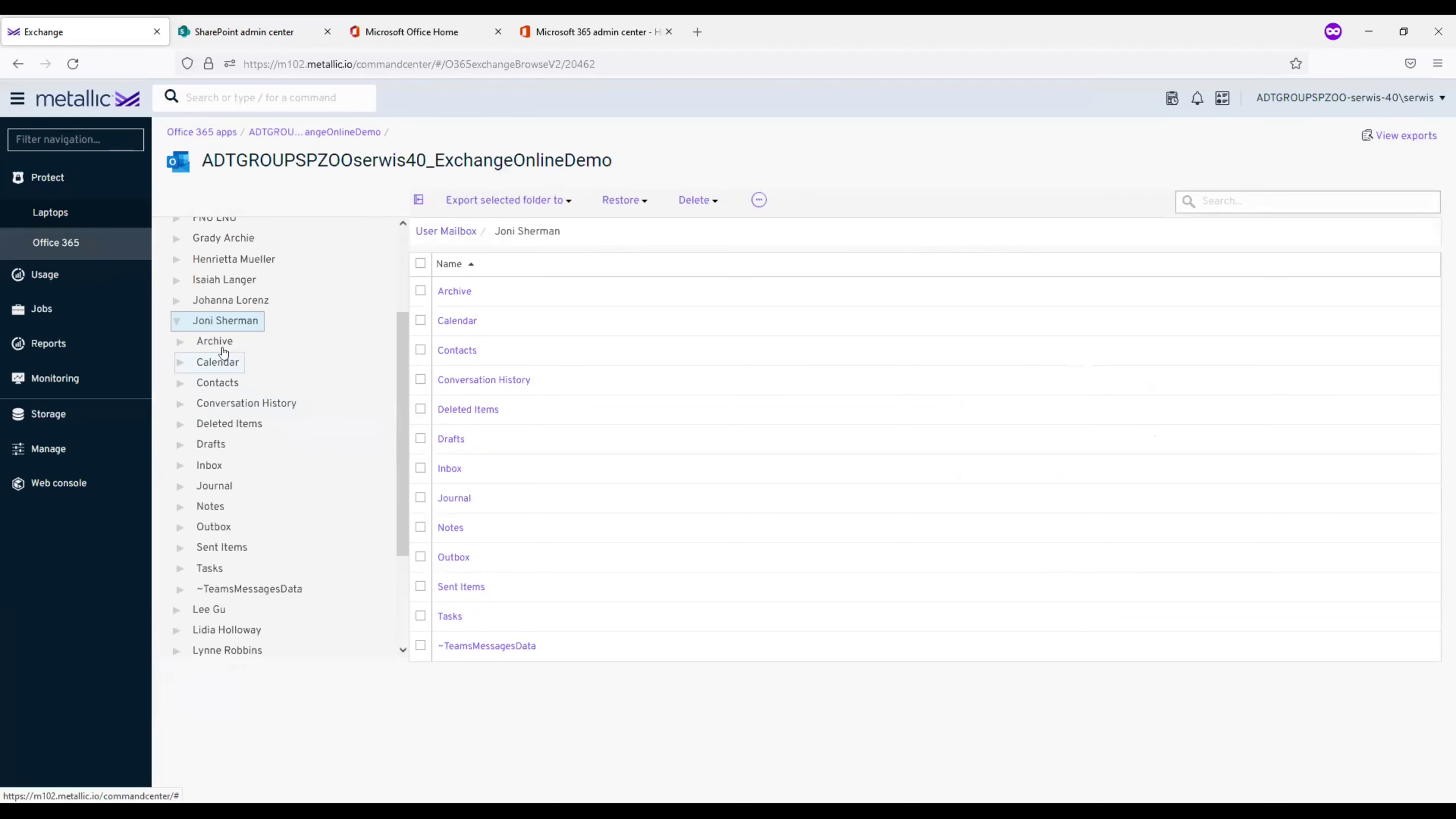
{"action": "left_click", "coordinate": [212, 362]}
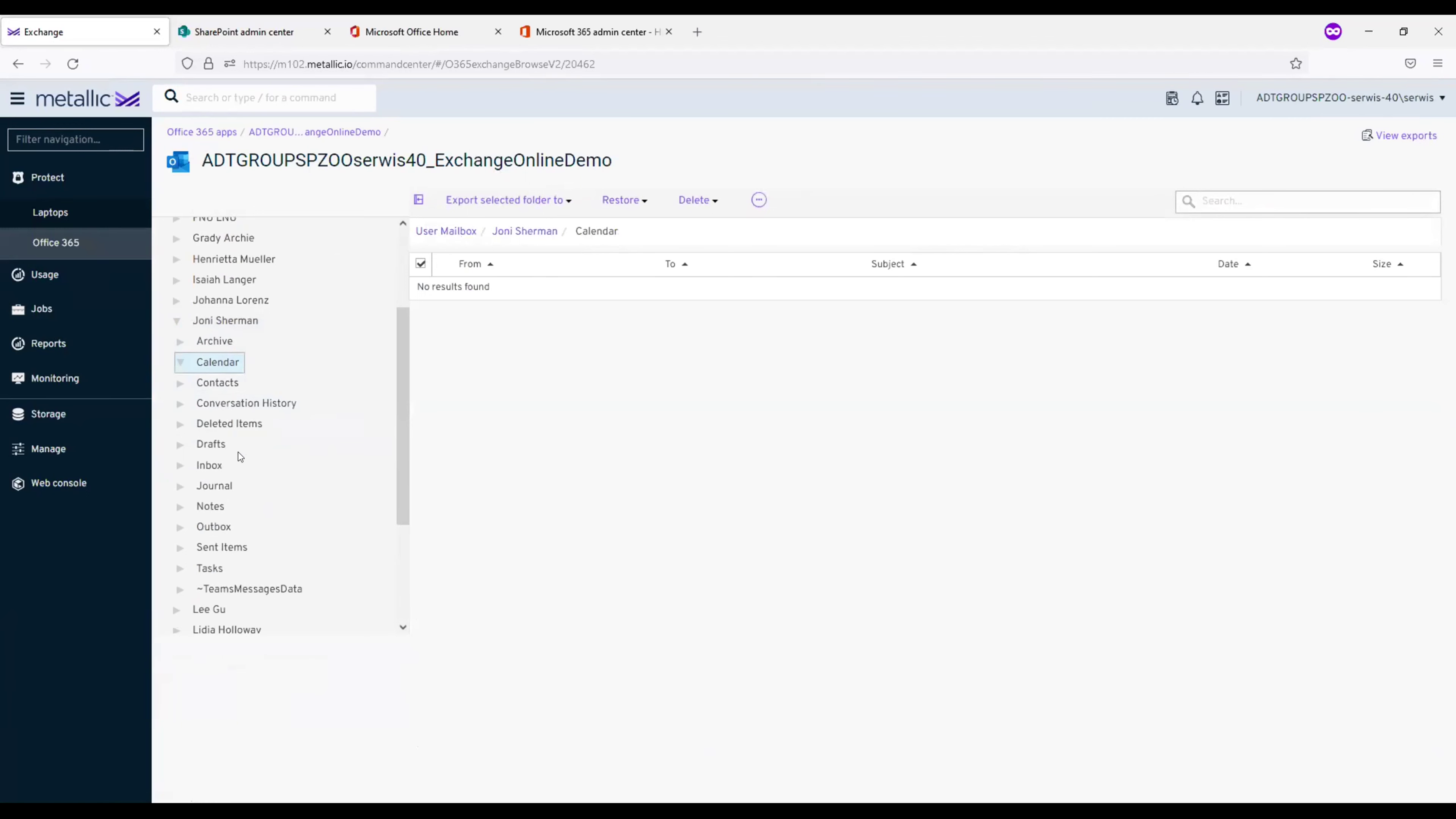
{"action": "left_click", "coordinate": [211, 465]}
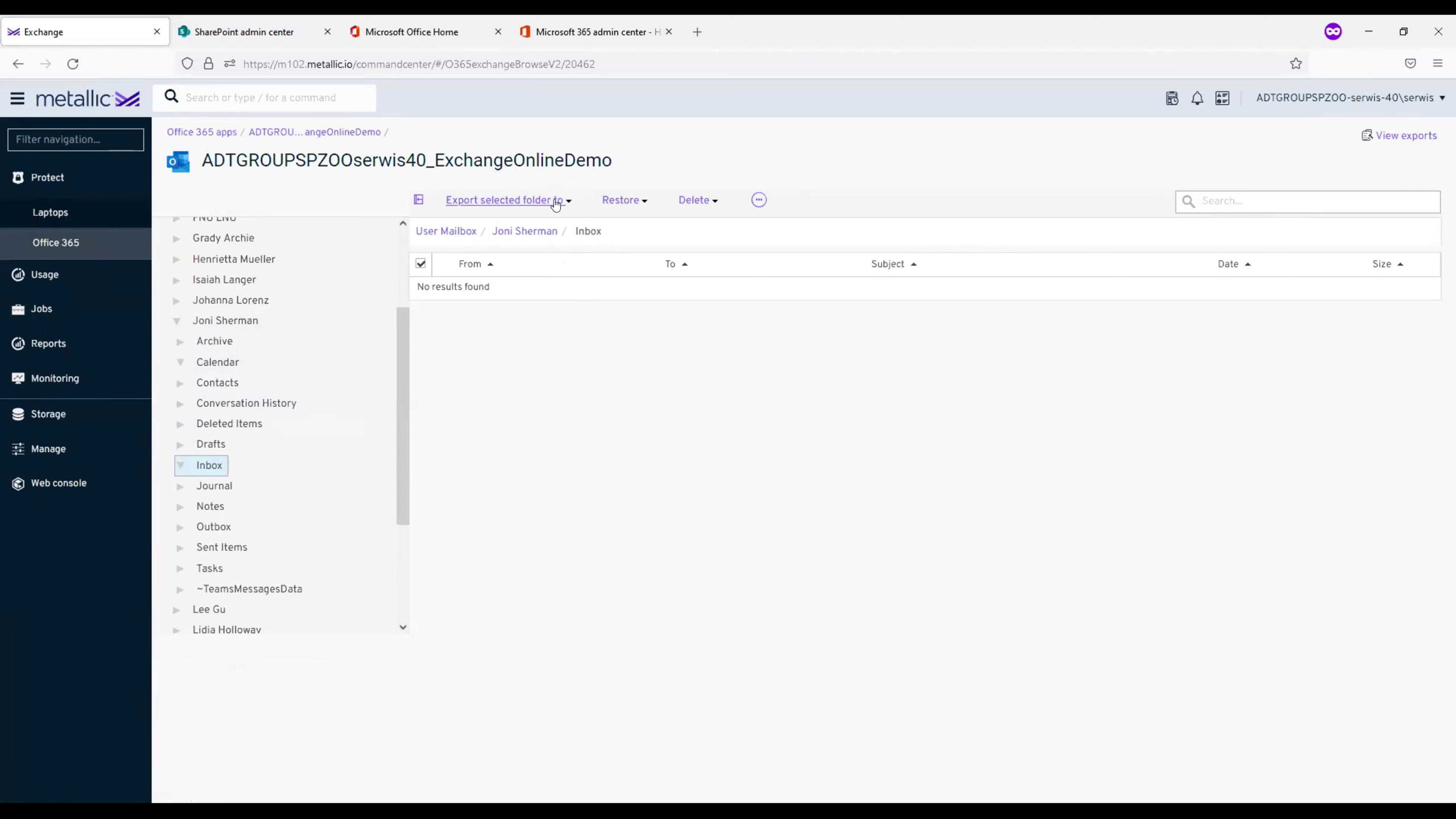
- Review the restore options for the Inbox items, comparing the original location with another location, and close them without submitting
{"action": "left_click", "coordinate": [621, 201]}
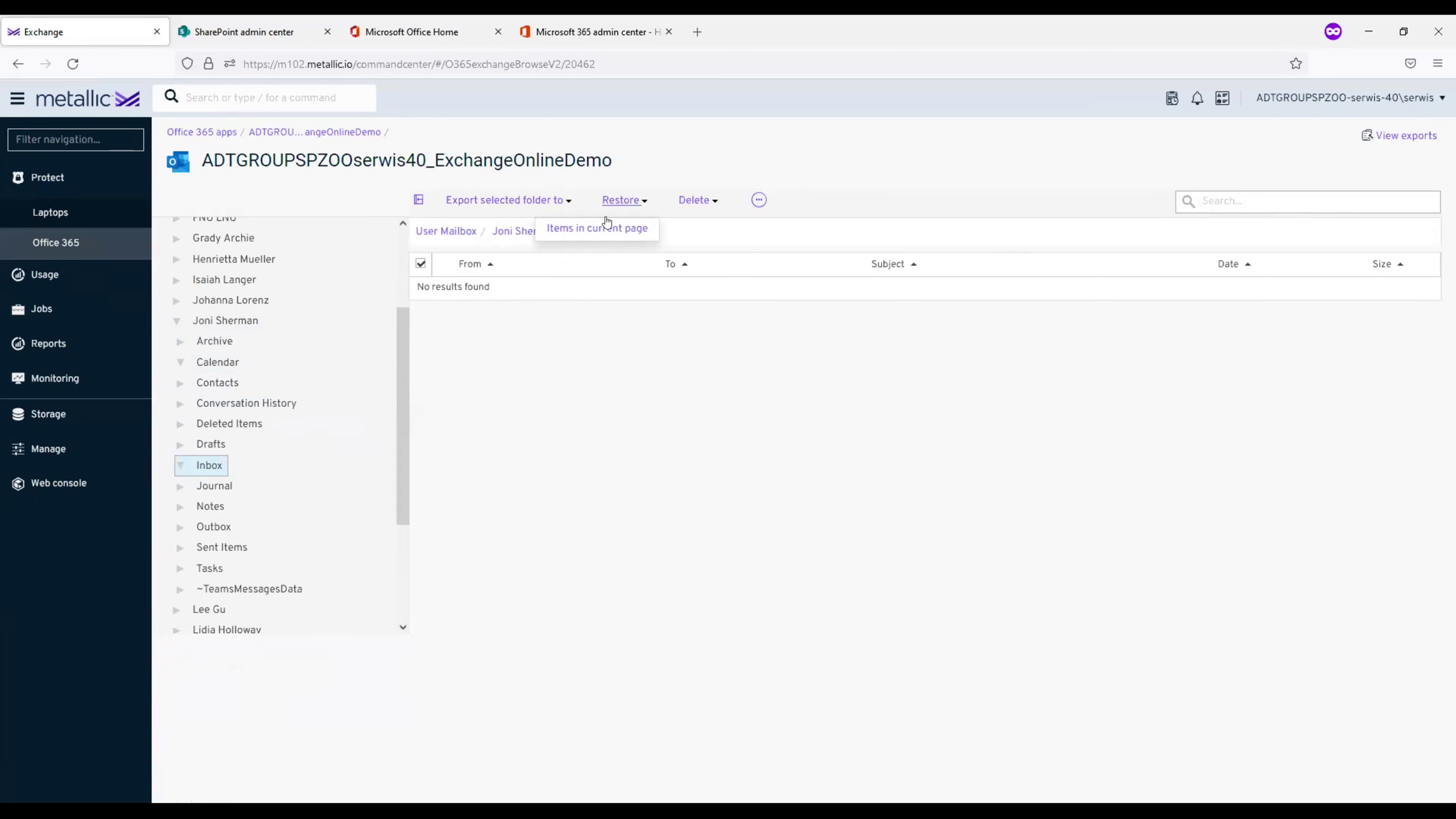
{"action": "left_click", "coordinate": [597, 228]}
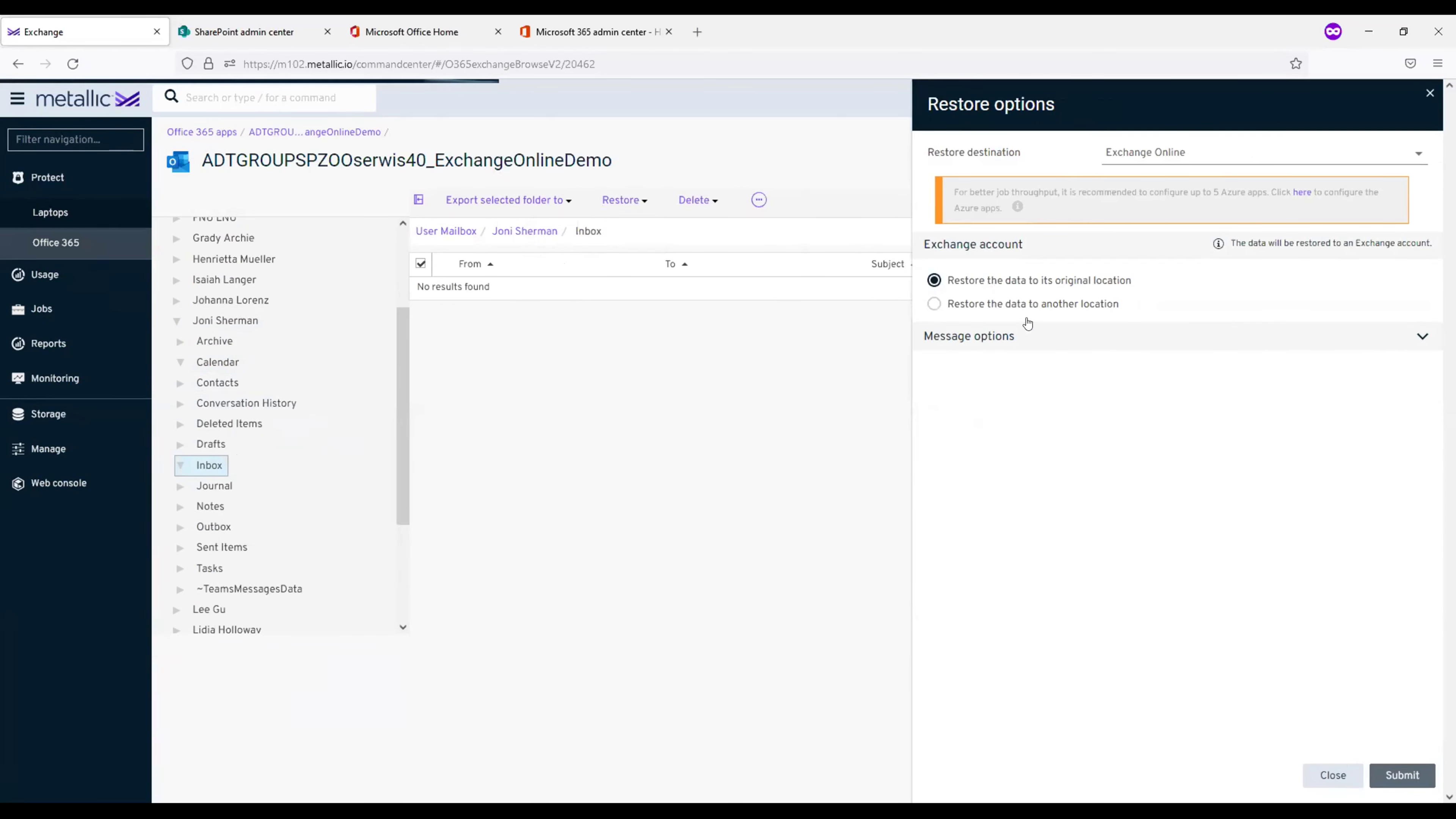
{"action": "left_click", "coordinate": [1024, 305]}
{"action": "left_click", "coordinate": [1024, 306]}
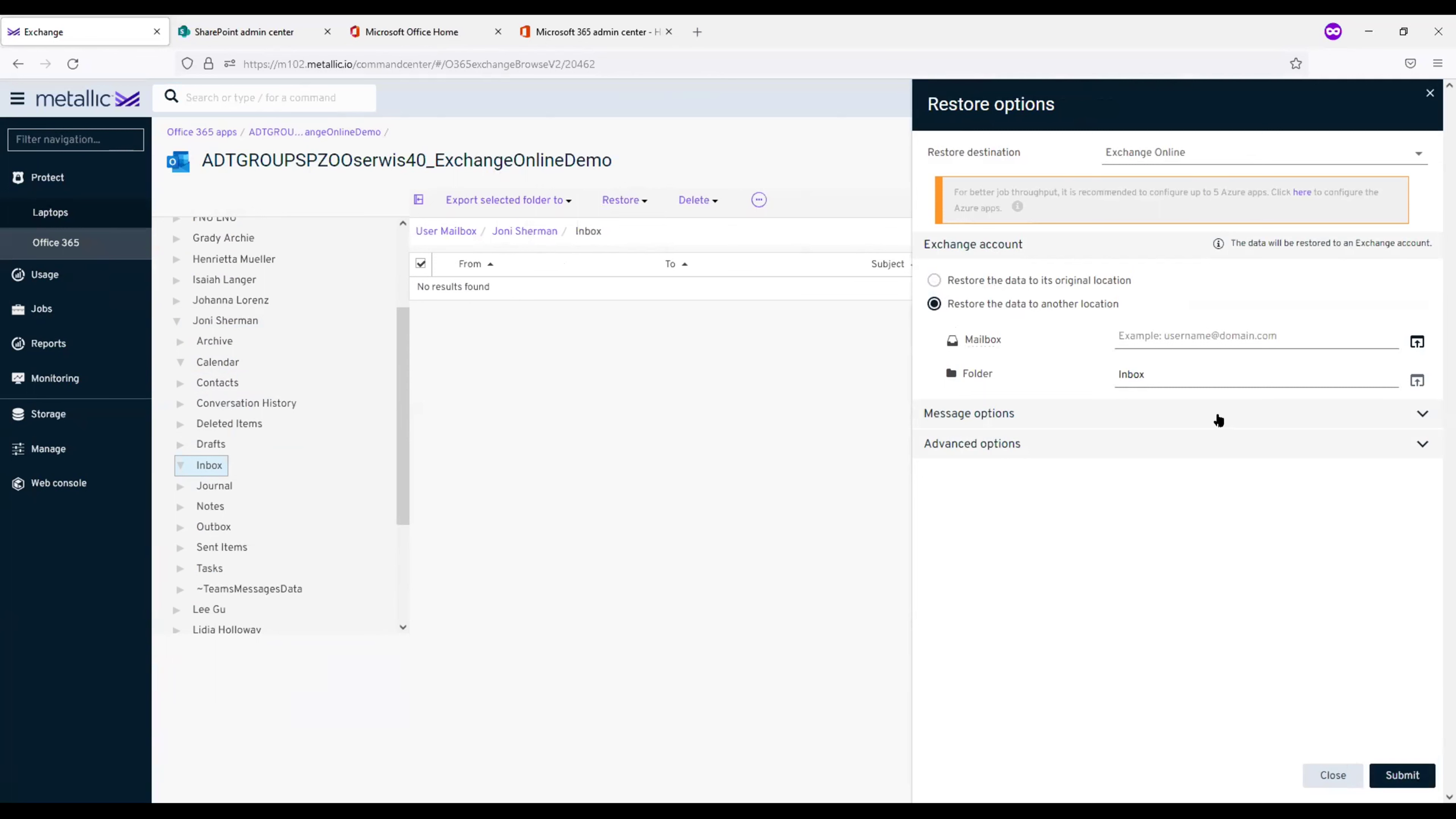
{"action": "left_click", "coordinate": [1059, 281]}
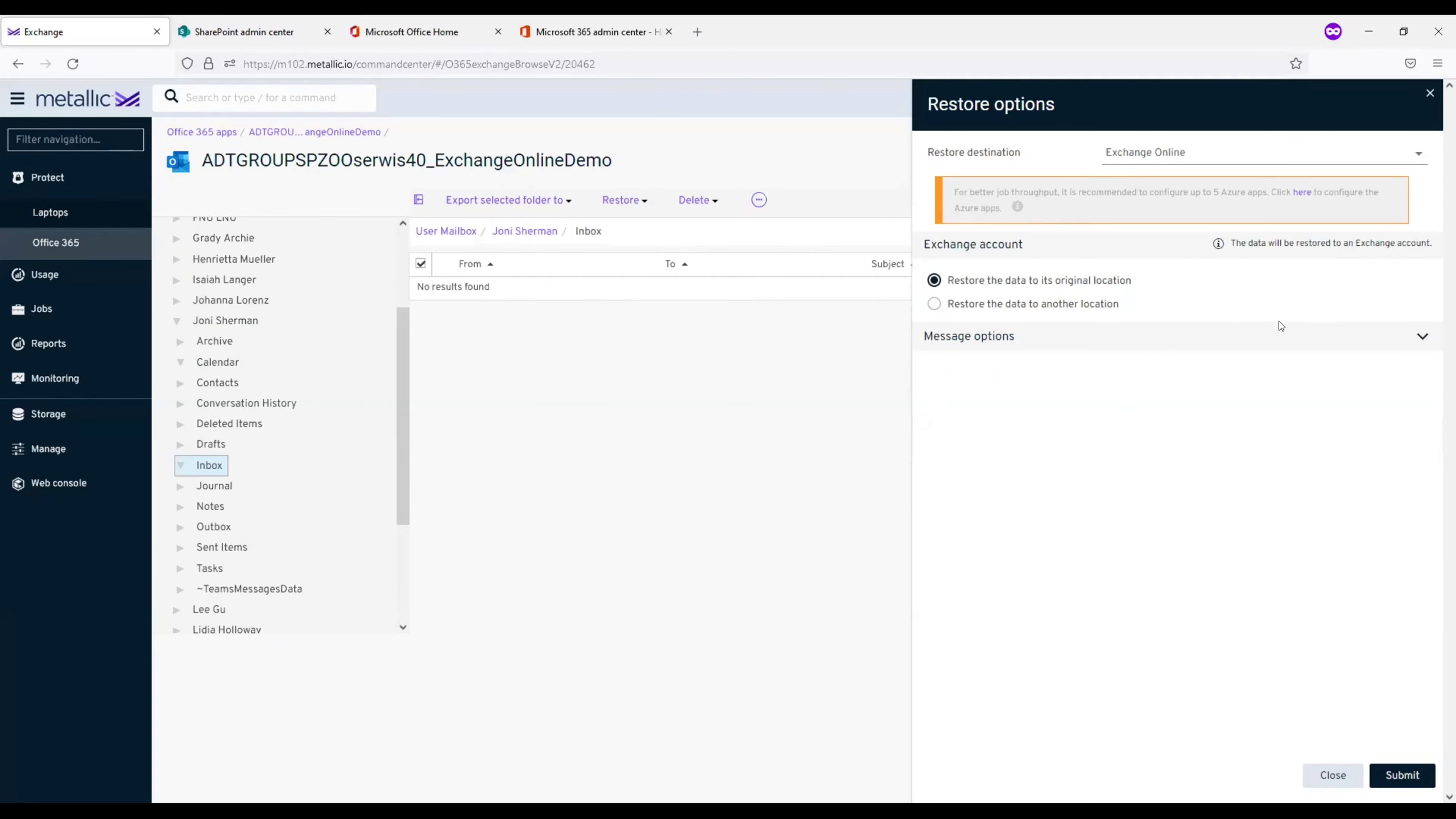
{"action": "left_click", "coordinate": [1333, 775]}
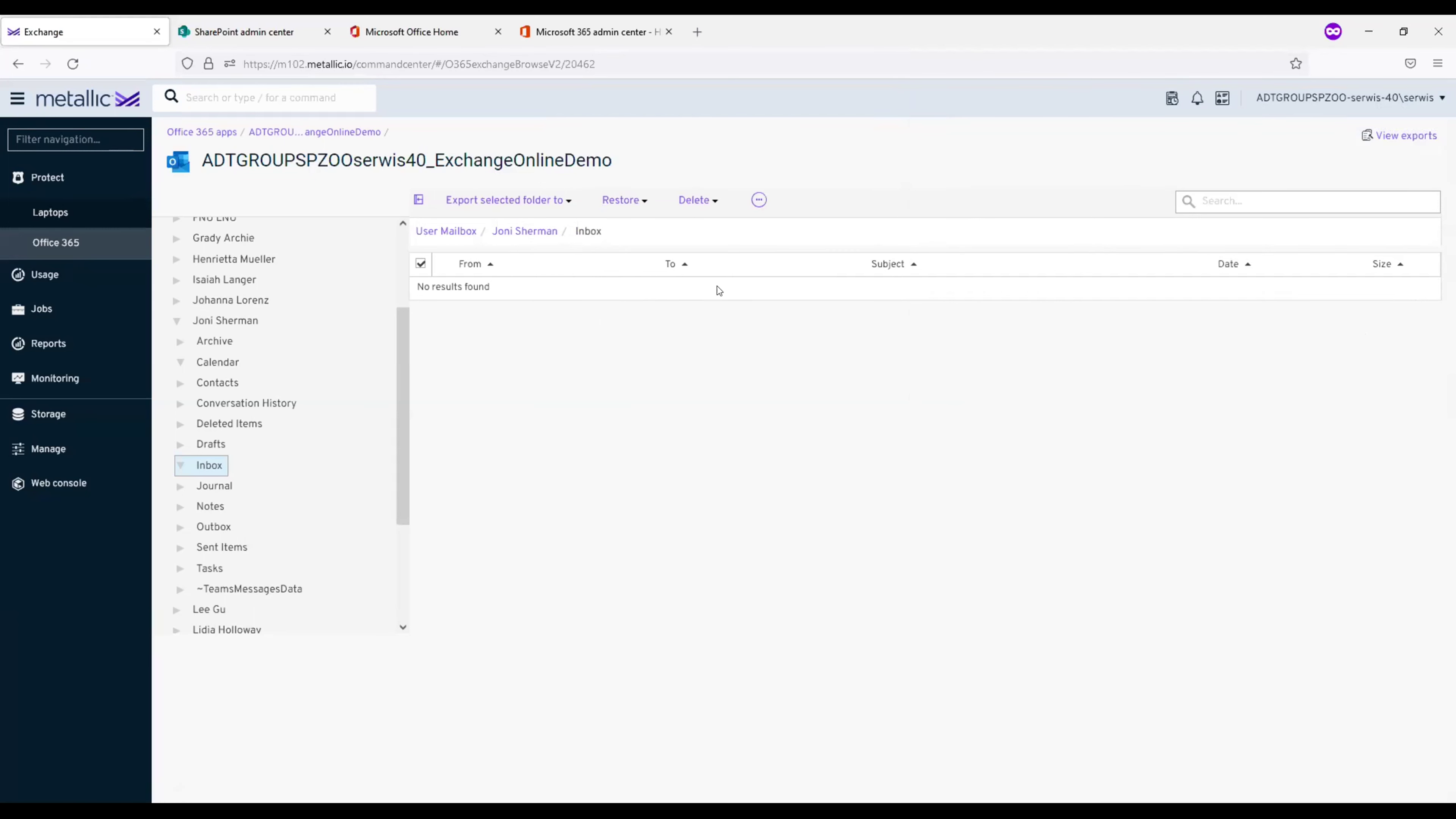
- Check the delete options for the user's mailbox, and view its ~TeamsMessagesData folder
{"action": "scroll", "coordinate": [403, 390], "scroll_direction": "up", "scroll_amount": 1}
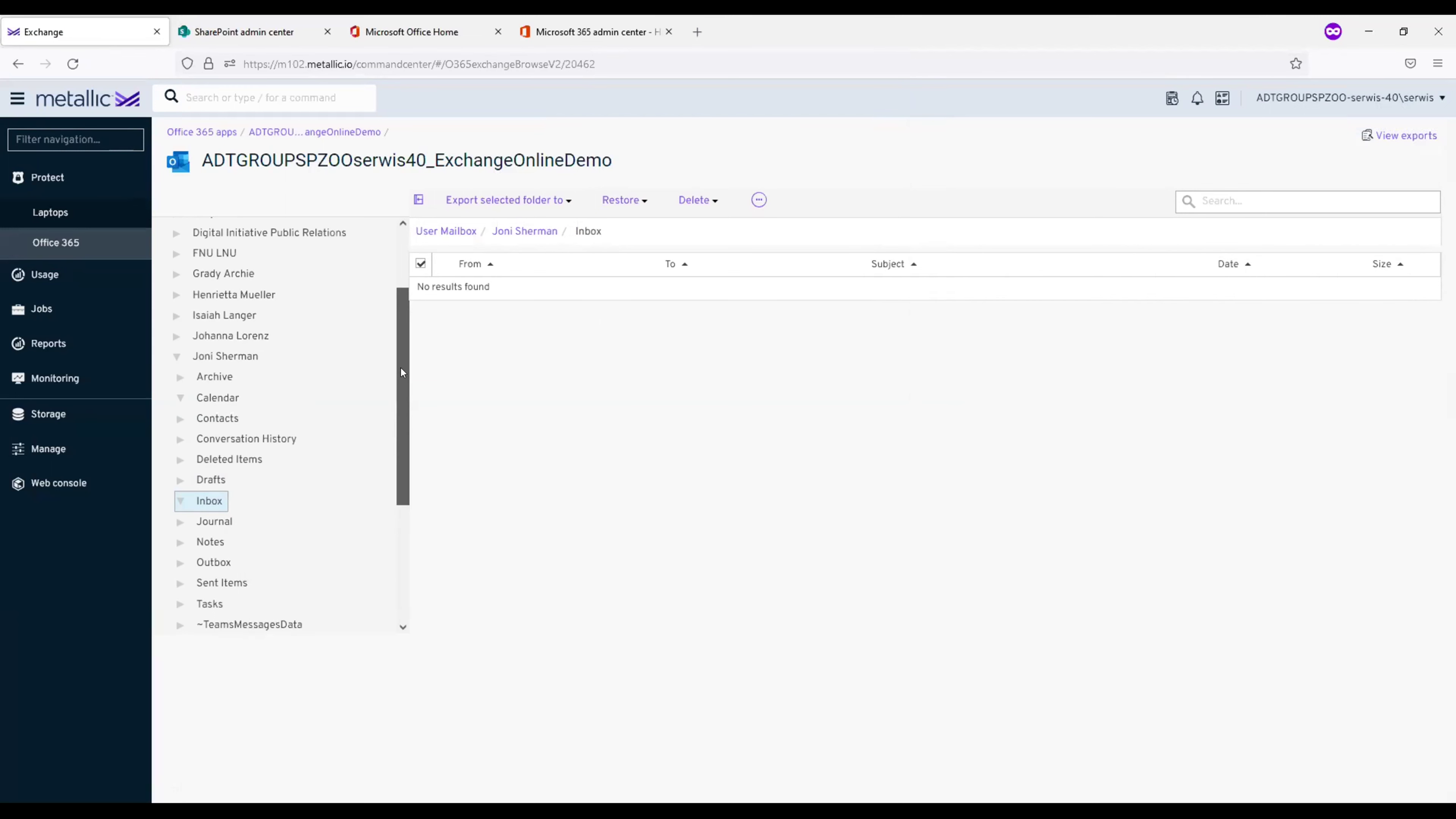
{"action": "left_click", "coordinate": [225, 356]}
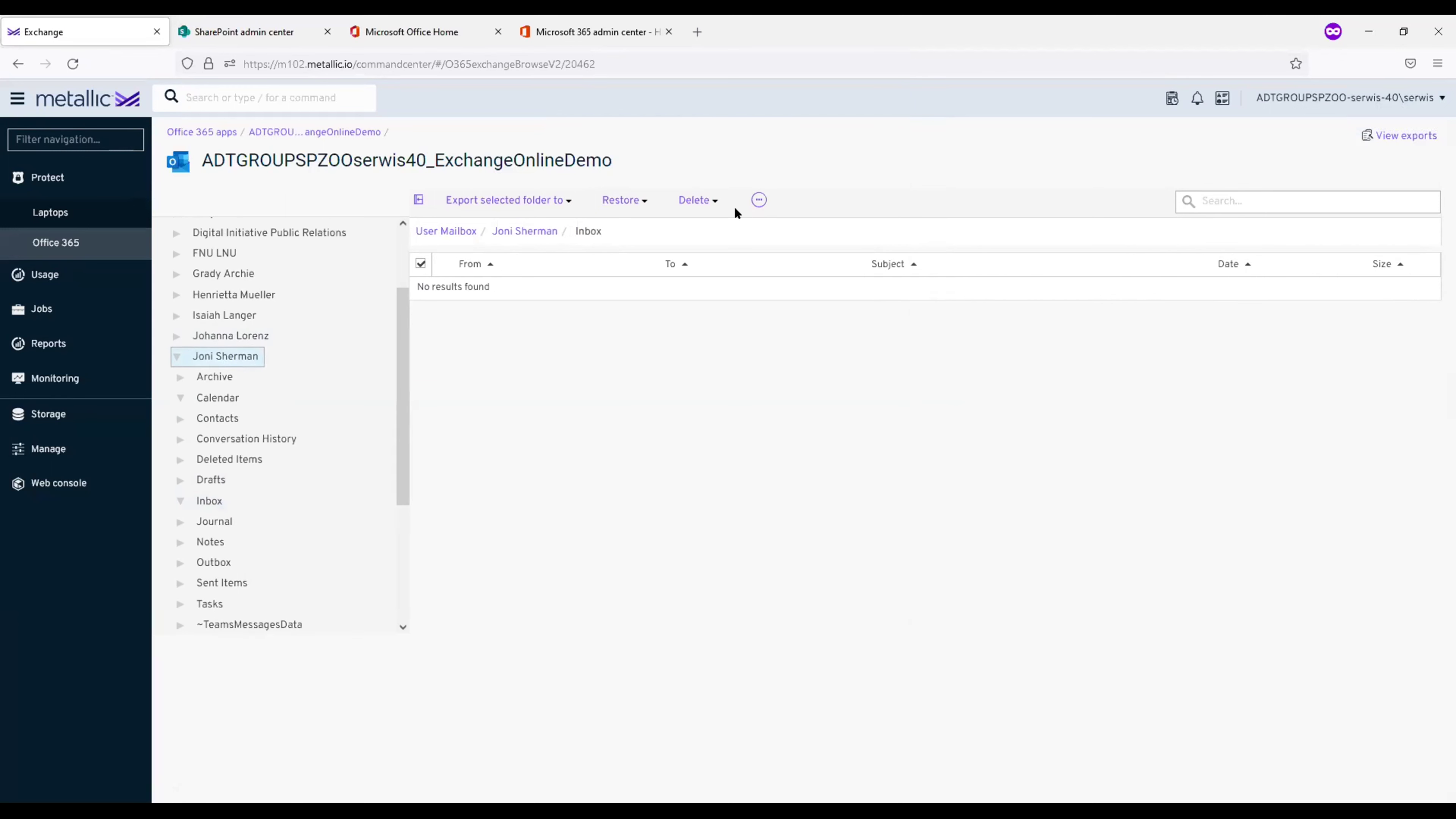
{"action": "left_click", "coordinate": [713, 202]}
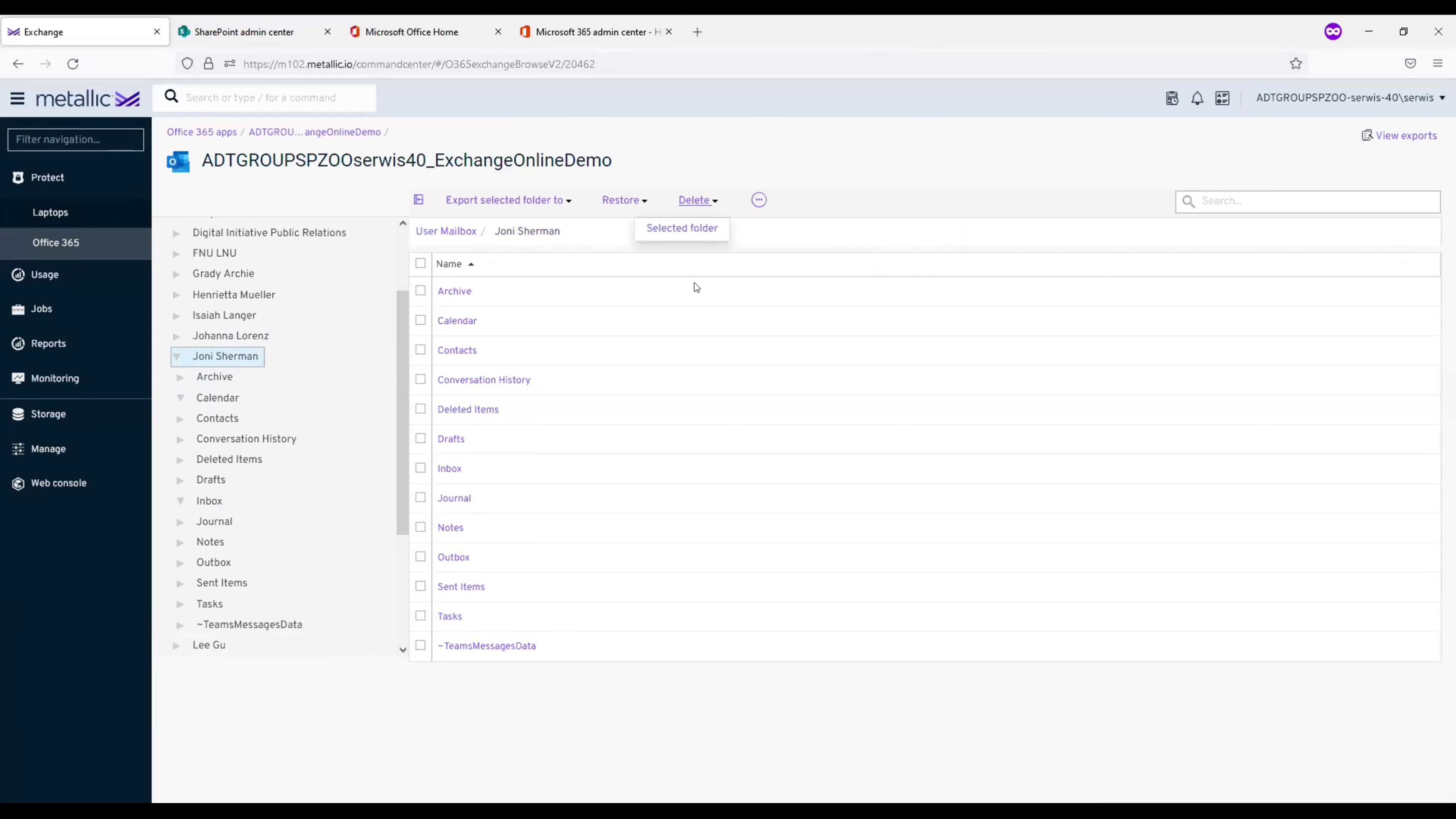
{"action": "left_click", "coordinate": [830, 199]}
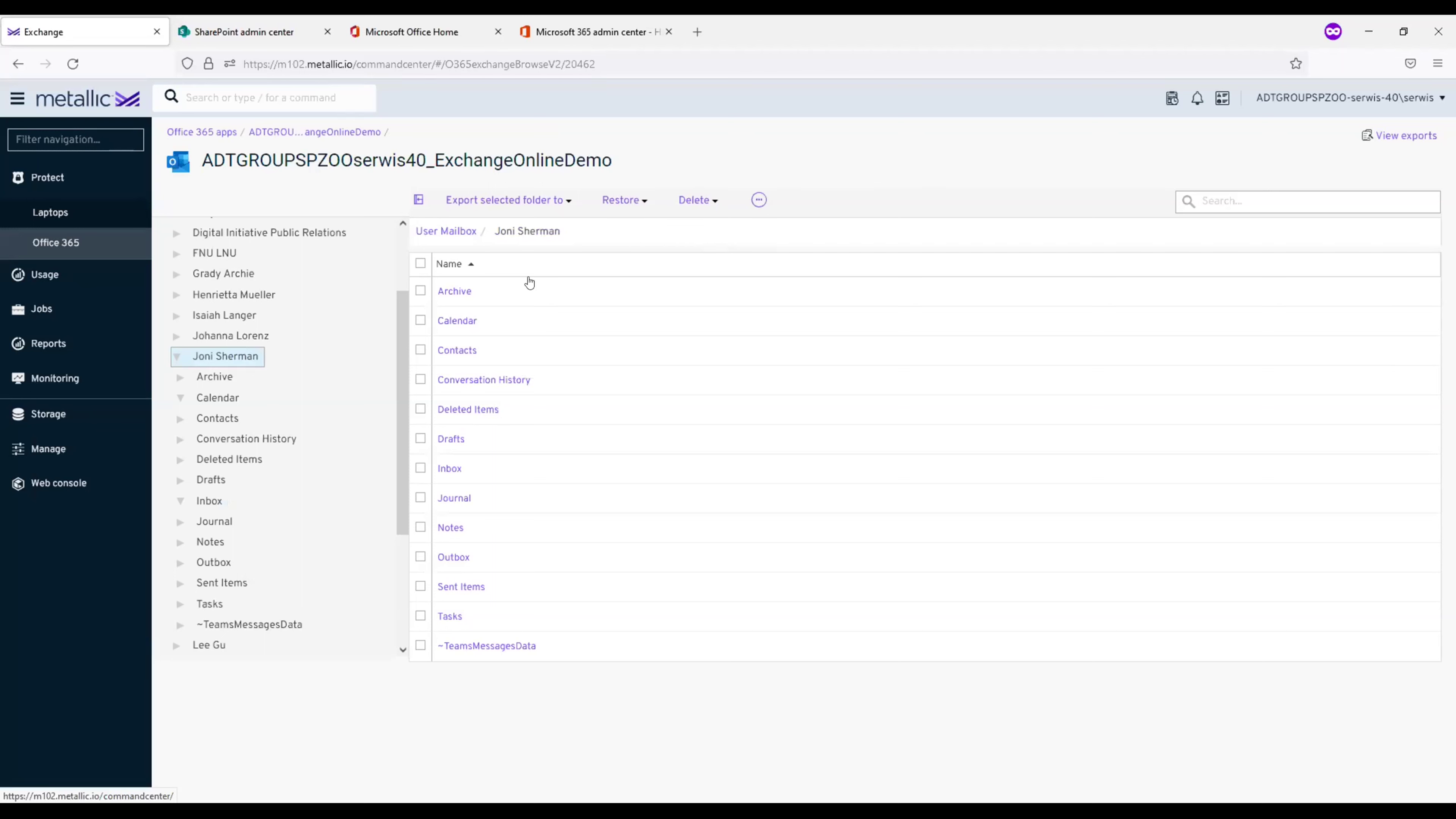
{"action": "left_click", "coordinate": [278, 629]}
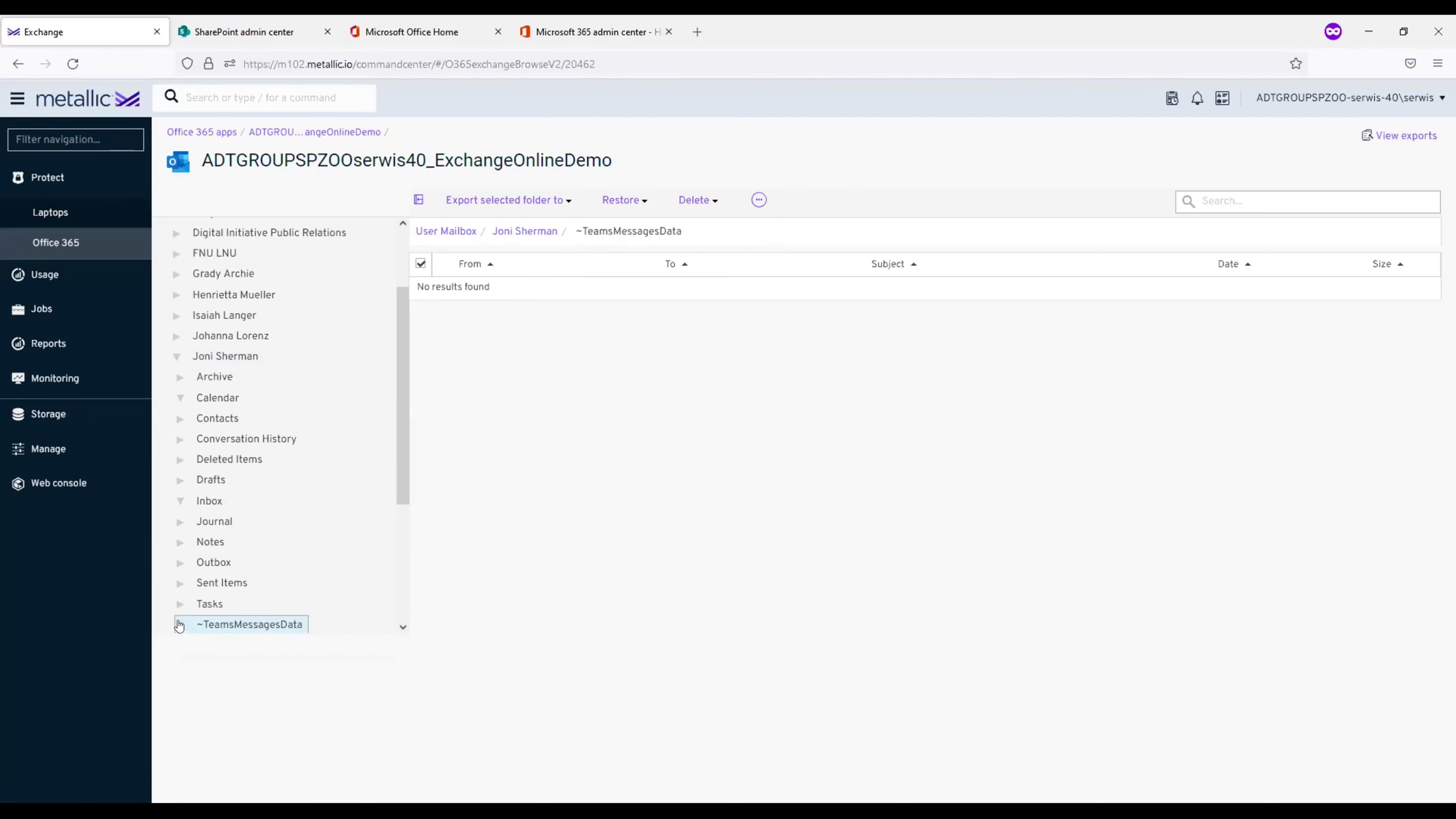
{"action": "left_click", "coordinate": [179, 625]}
{"action": "scroll", "coordinate": [322, 530], "scroll_direction": "down", "scroll_amount": 1}
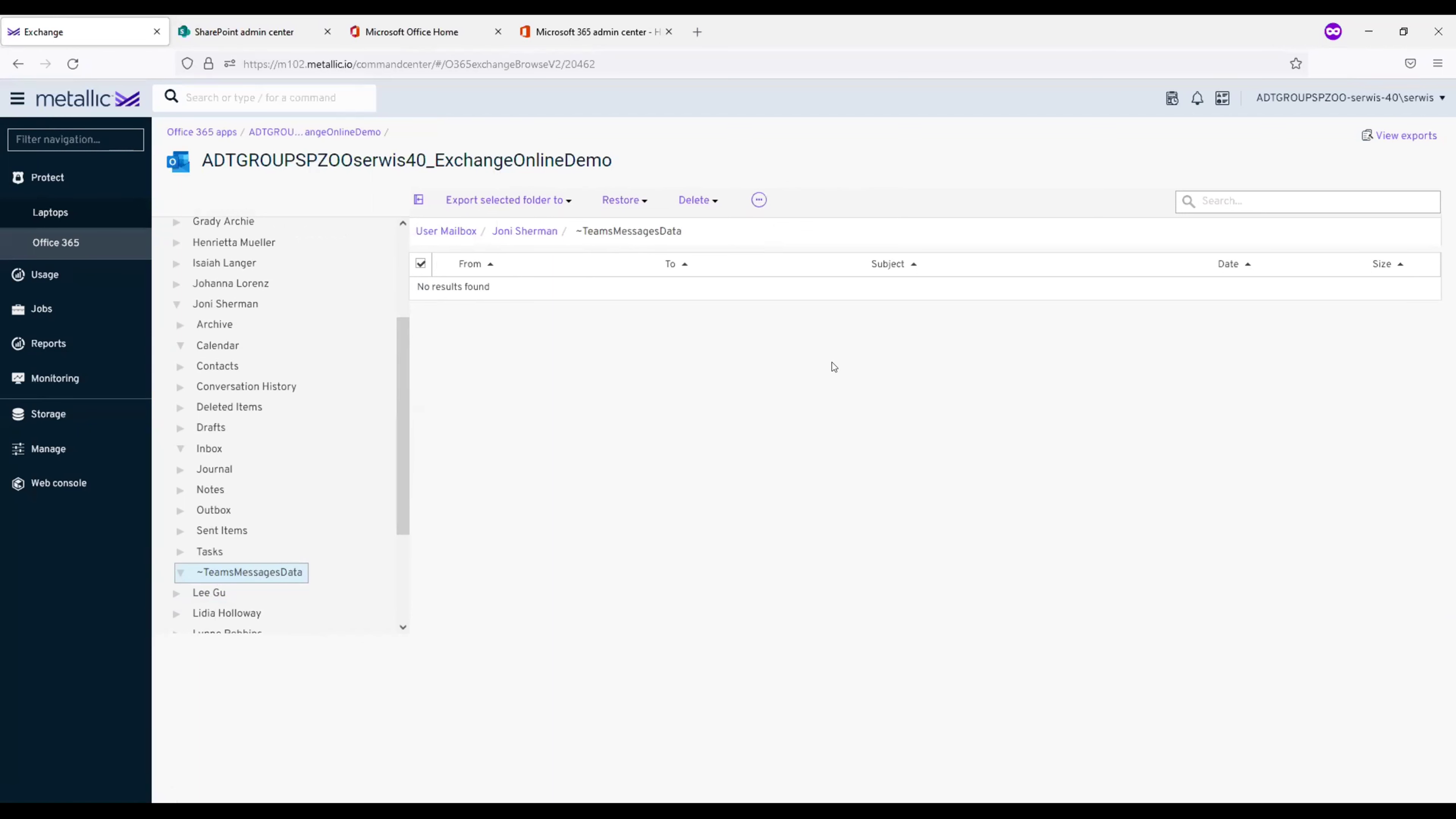
- Browse the All Company mailbox for message restore from the Exchange Online app, and view Team Chat under Conversation History
{"action": "left_click", "coordinate": [57, 242]}
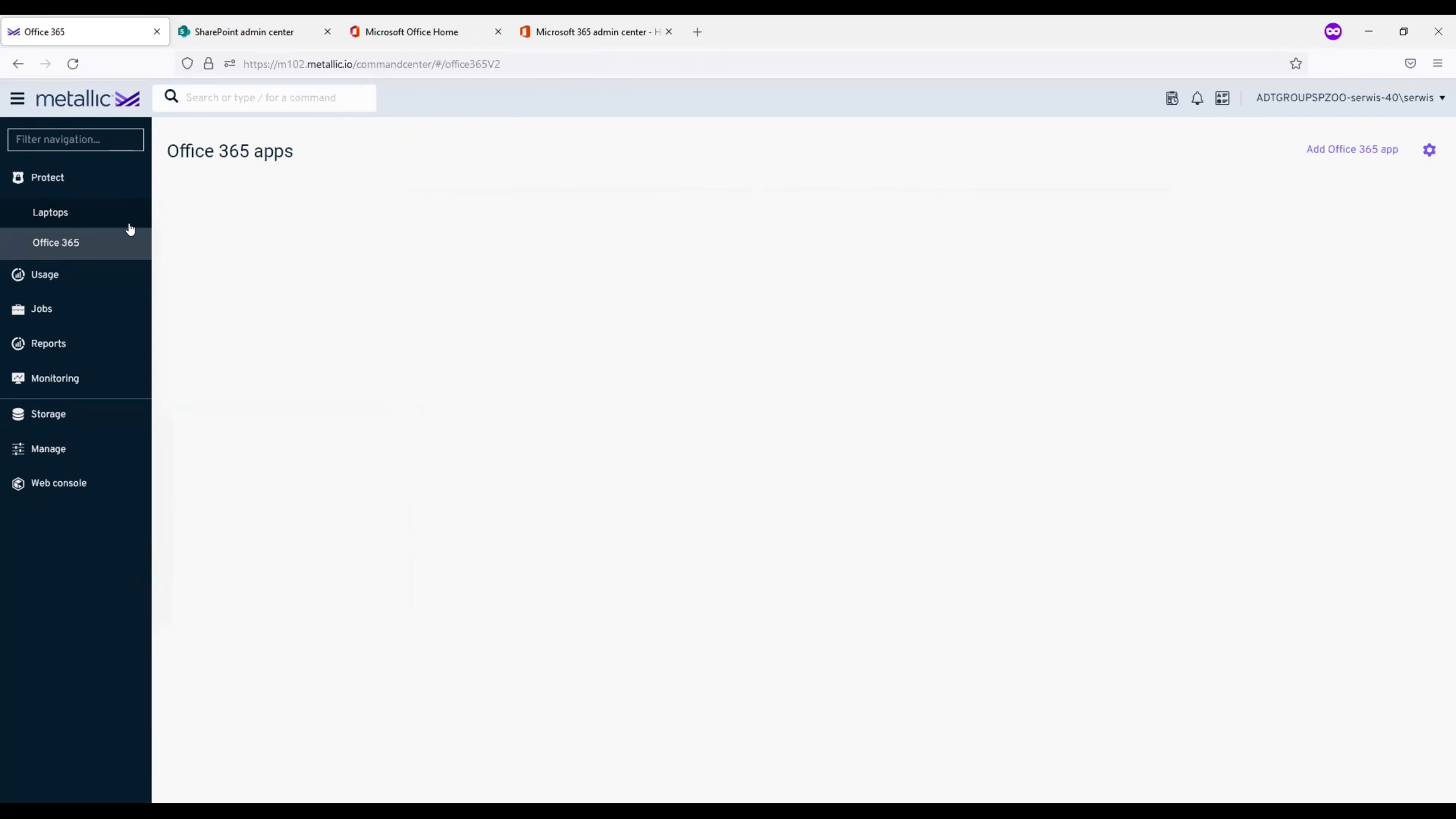
{"action": "left_click", "coordinate": [256, 219]}
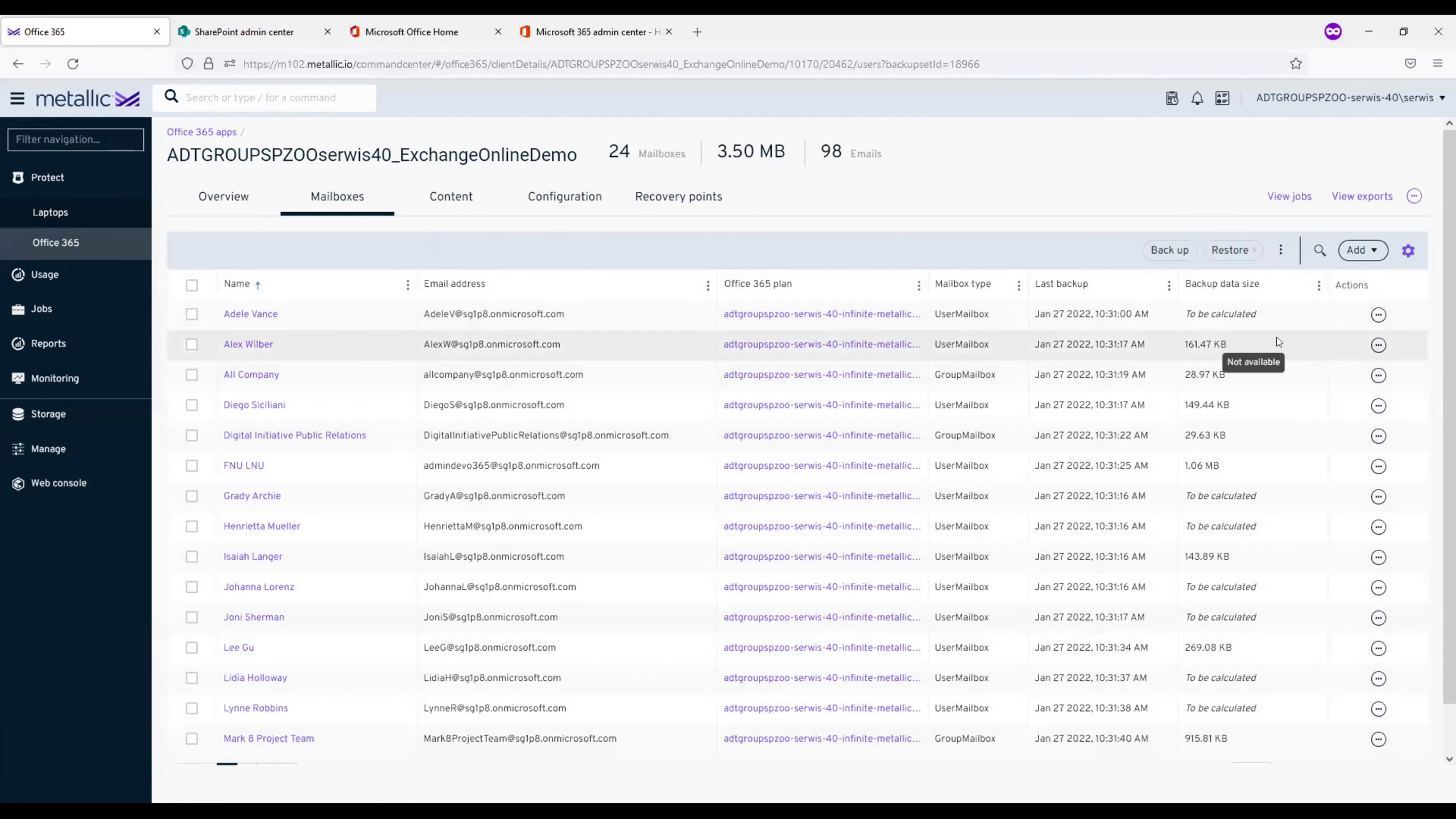
{"action": "left_click", "coordinate": [1379, 375]}
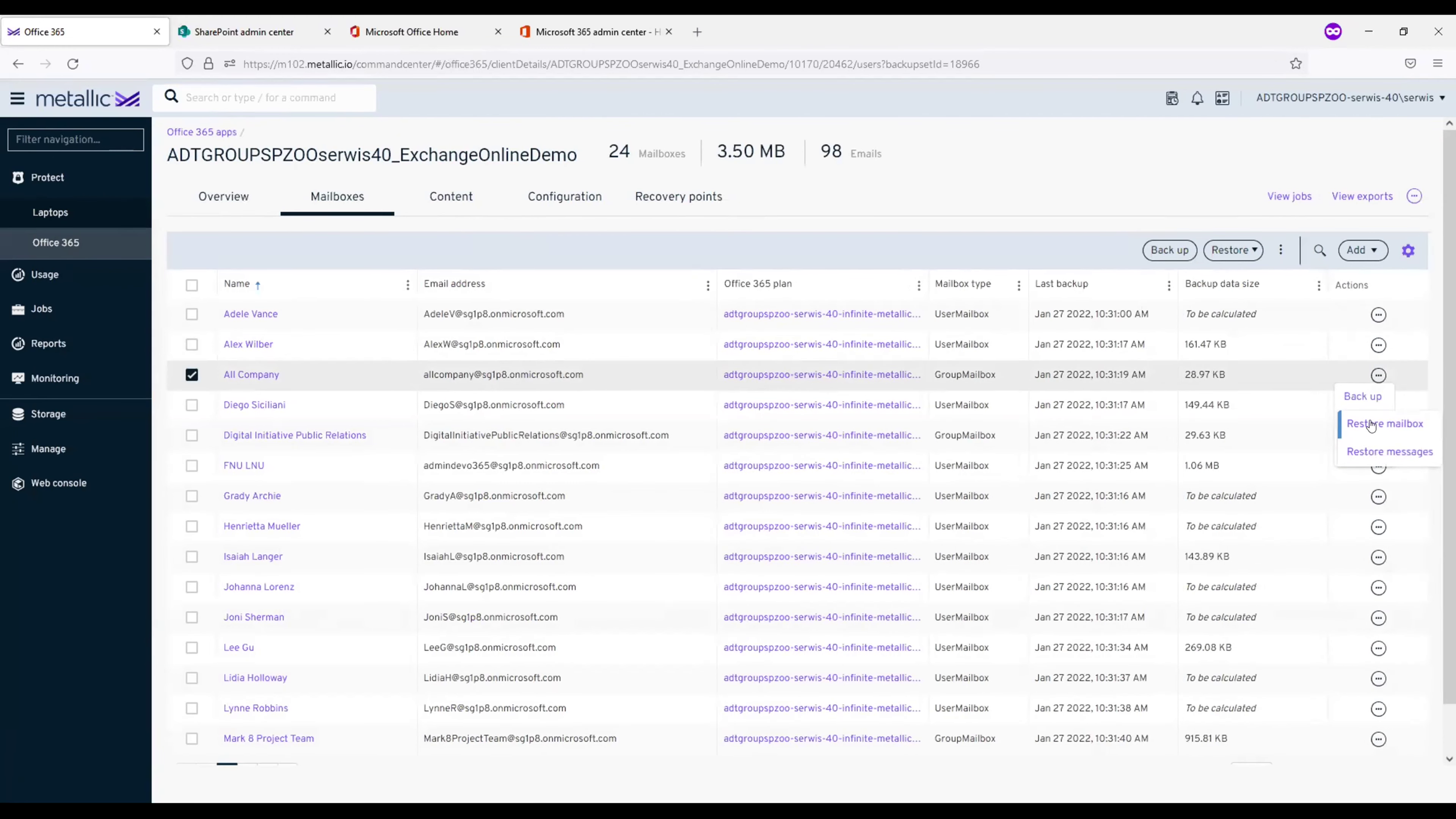
{"action": "left_click", "coordinate": [1369, 451]}
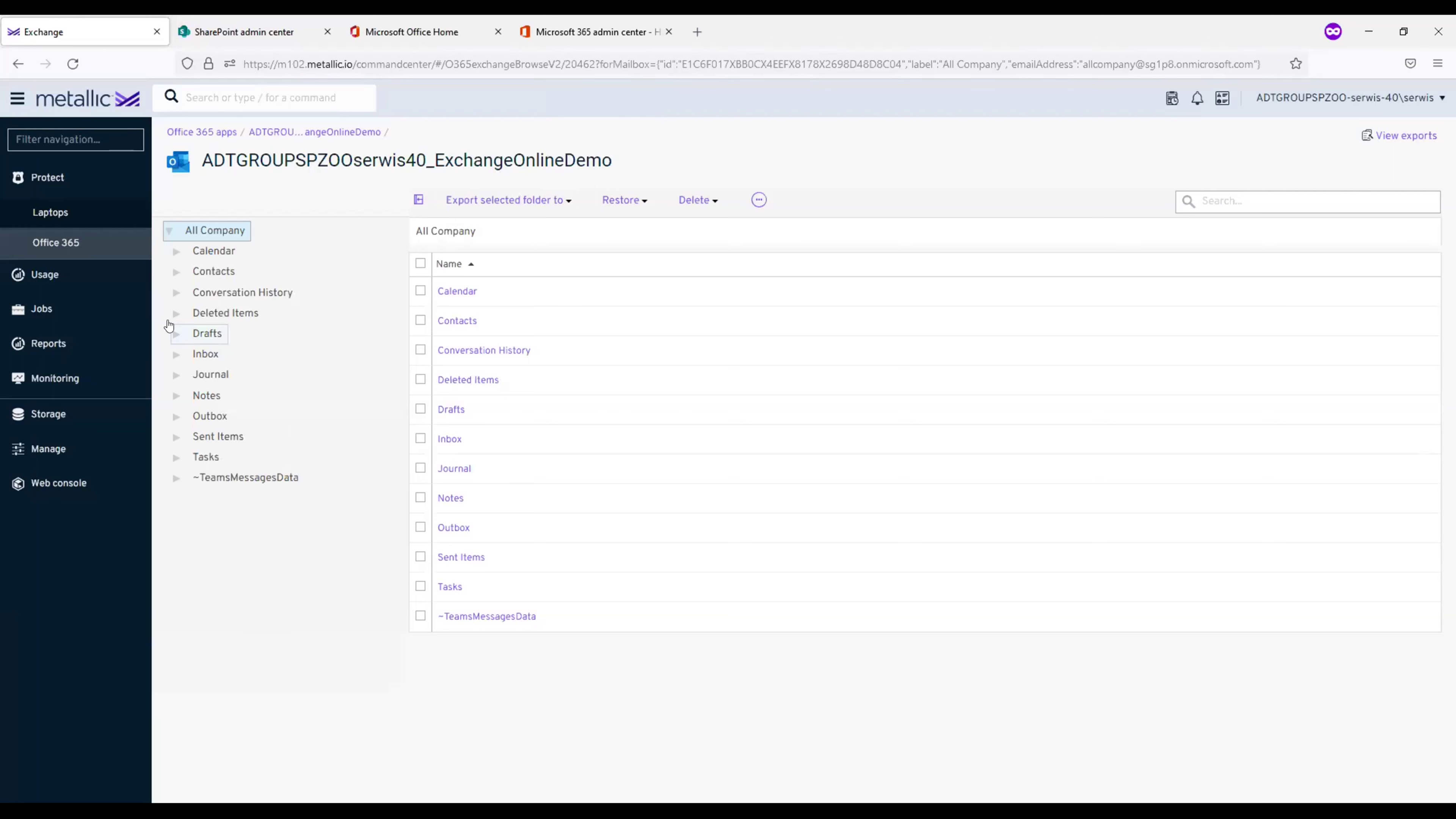
{"action": "left_click", "coordinate": [235, 294]}
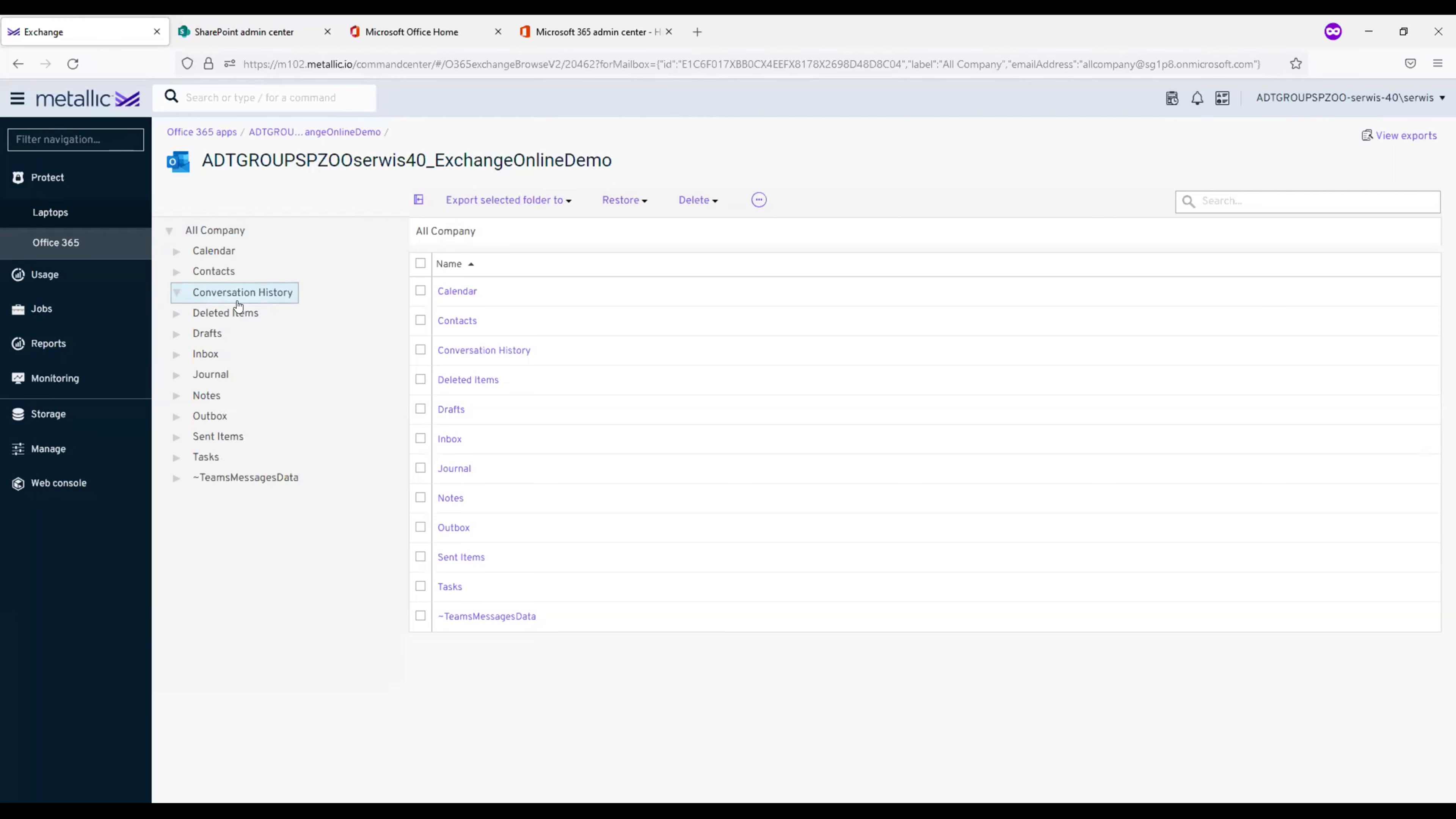
{"action": "left_click", "coordinate": [228, 313]}
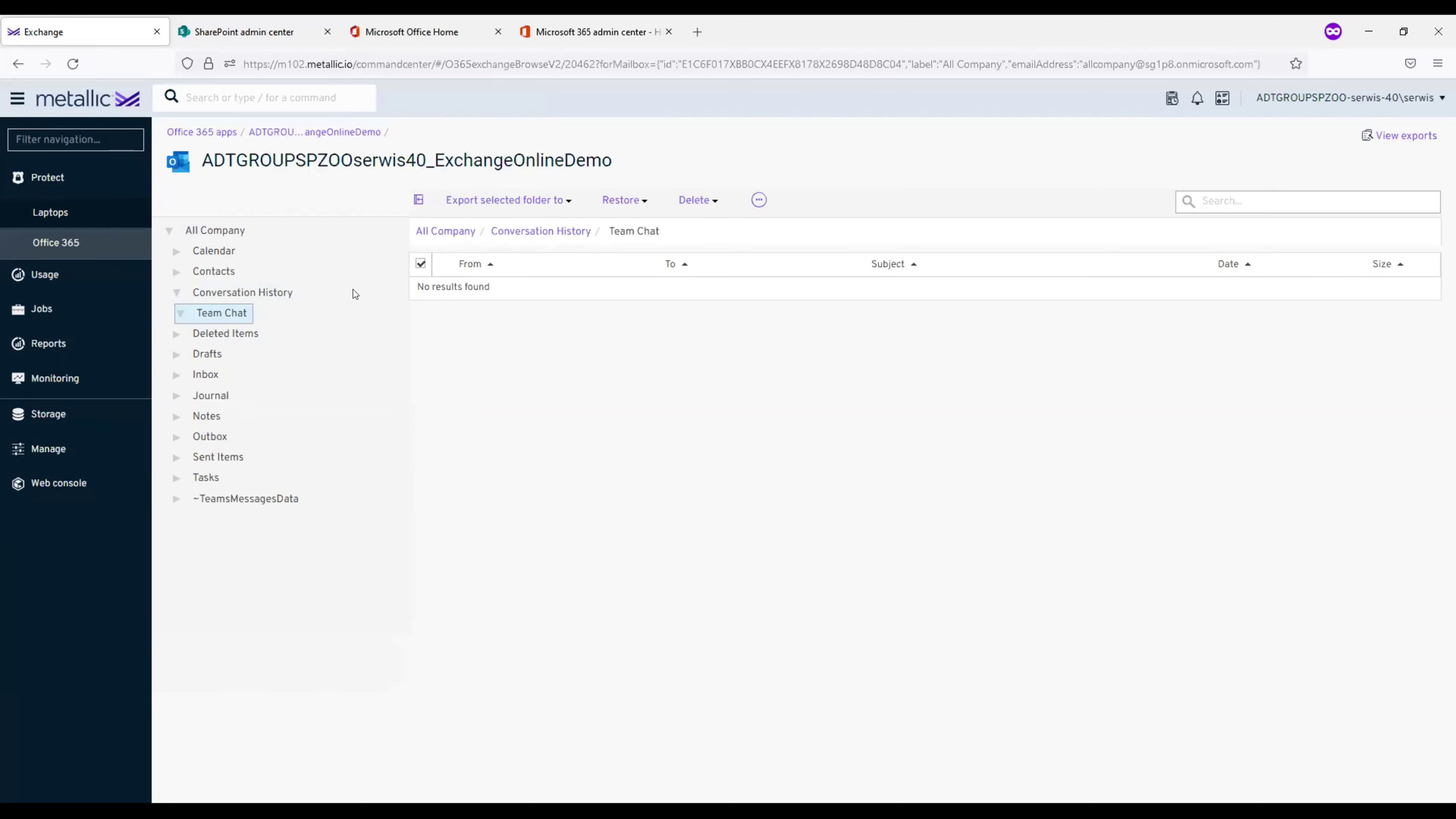
- Look over the Exchange Online app's mailbox list once more and return to the Office 365 apps list
{"action": "left_click", "coordinate": [81, 254]}
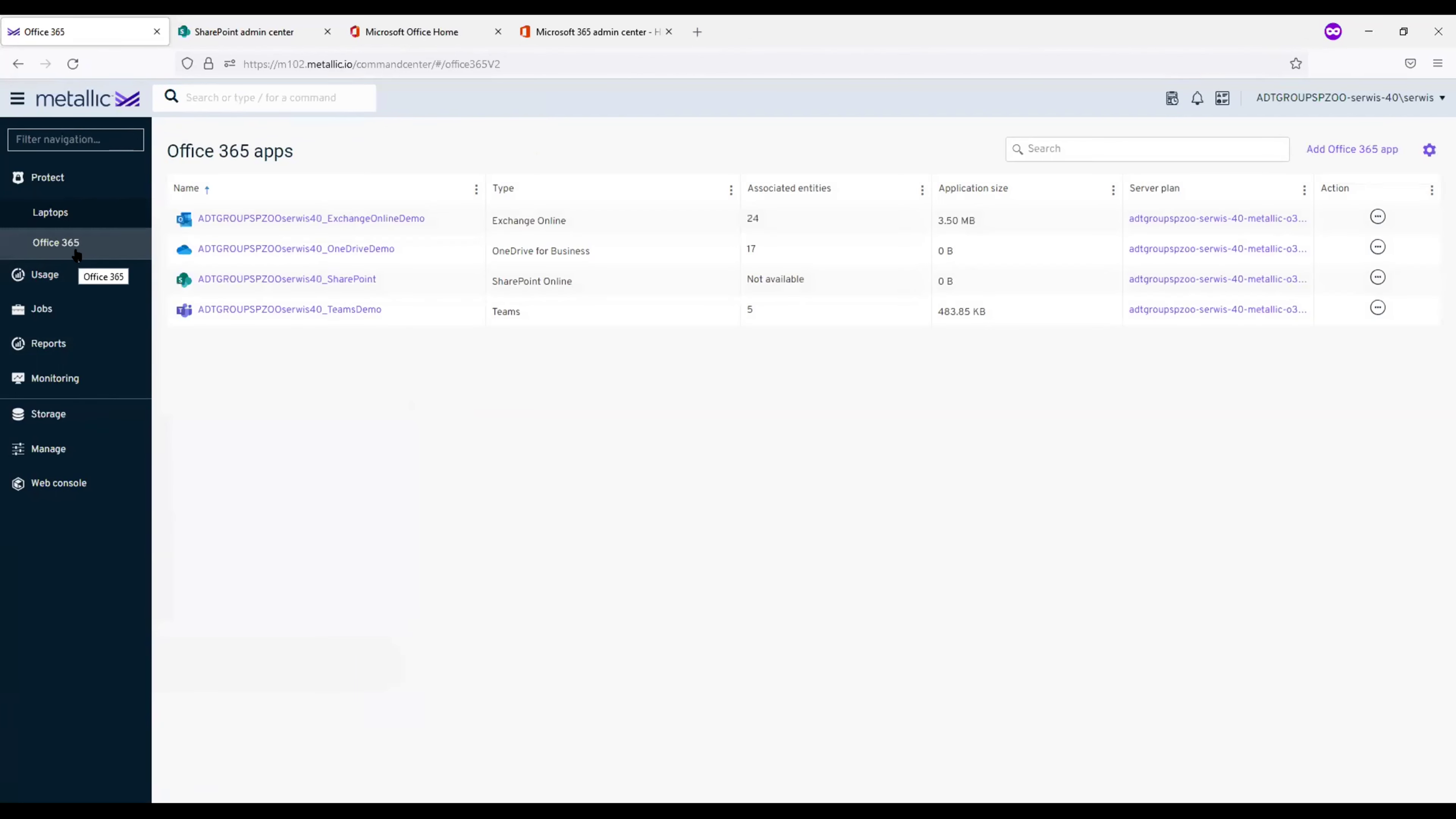
{"action": "left_click", "coordinate": [383, 219]}
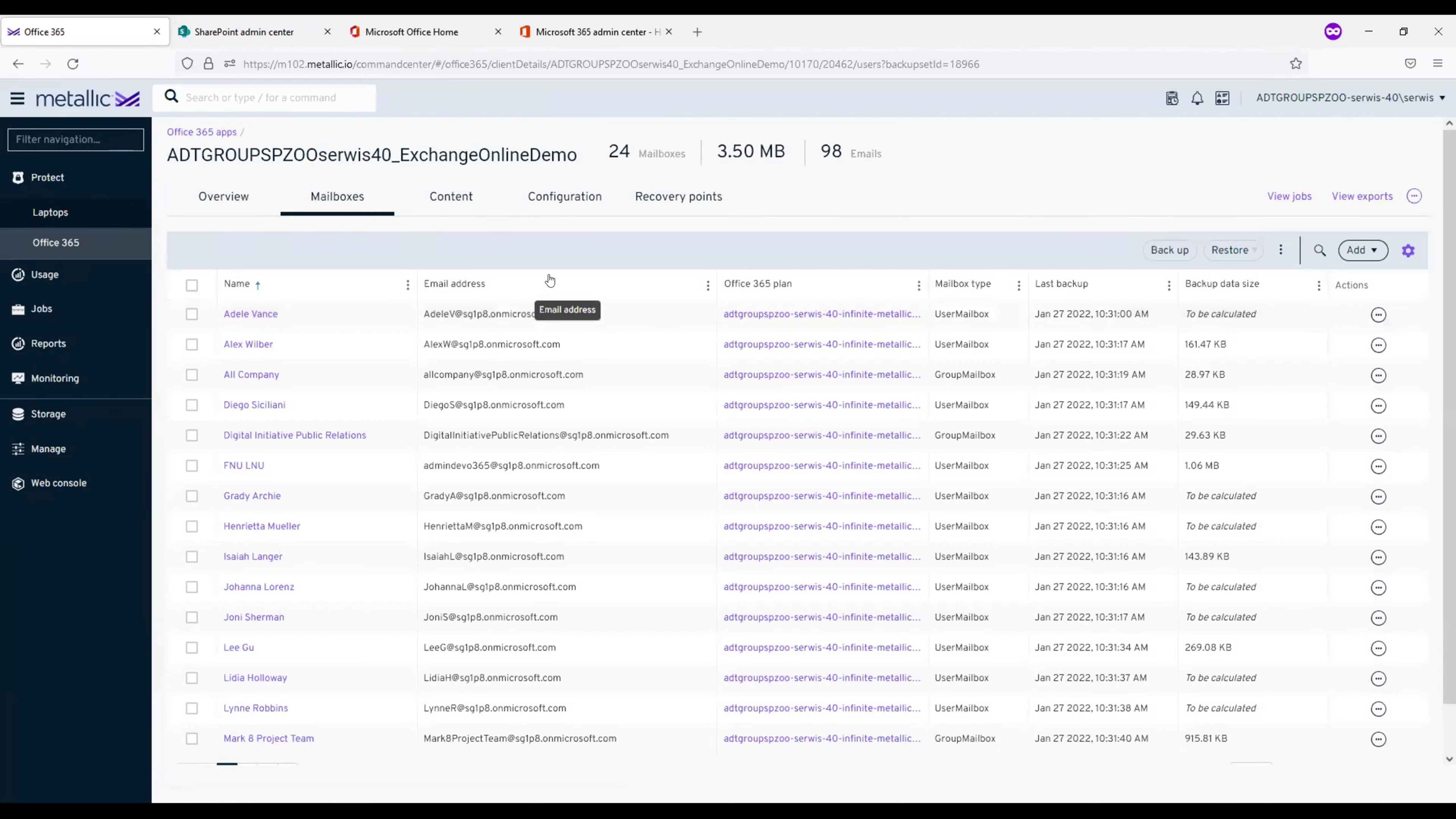
{"action": "left_click", "coordinate": [108, 241]}
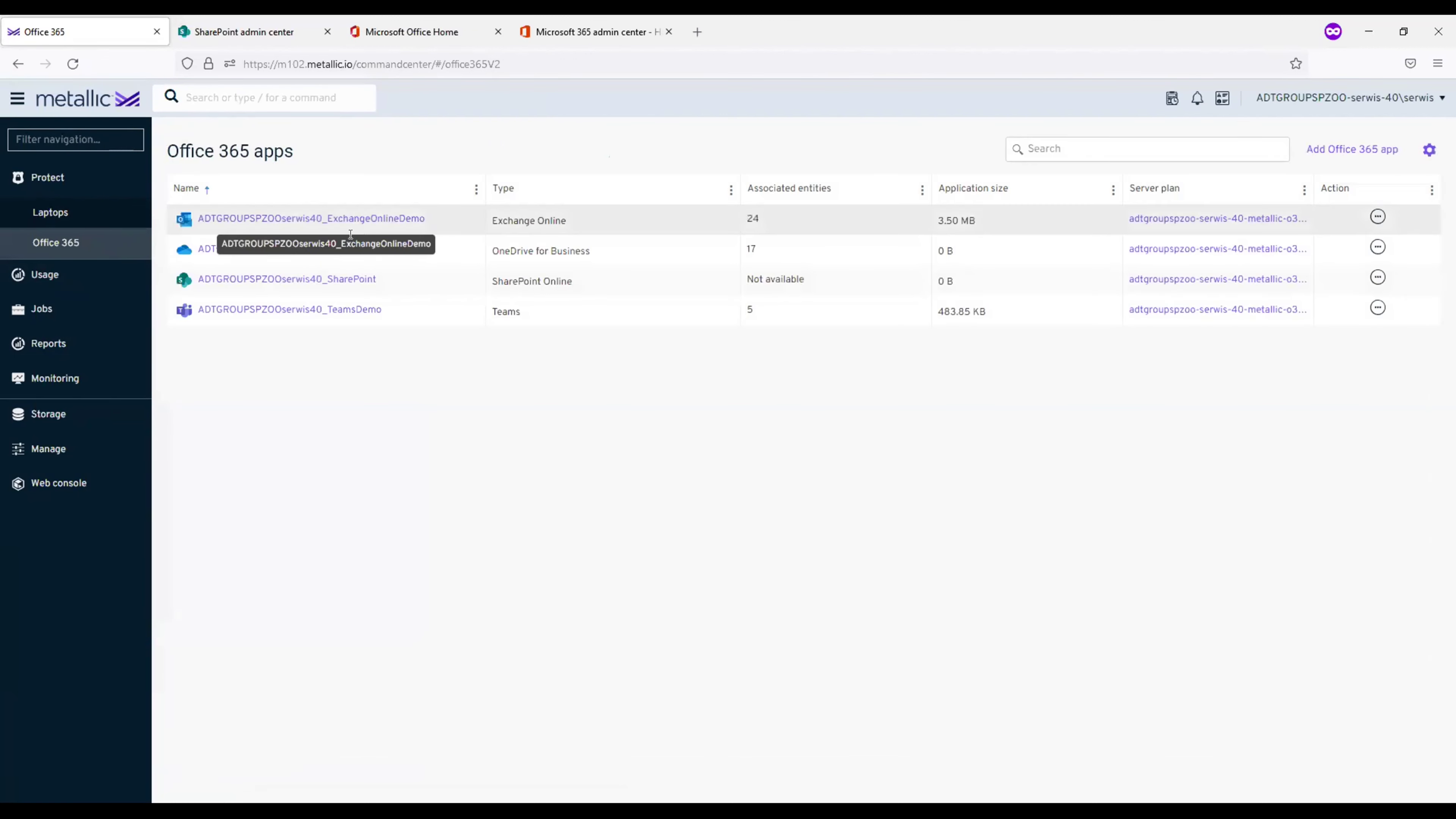
- View one user's details and recovery points in the OneDrive for Business app, and return to the Office 365 apps list
{"action": "left_click", "coordinate": [349, 251]}
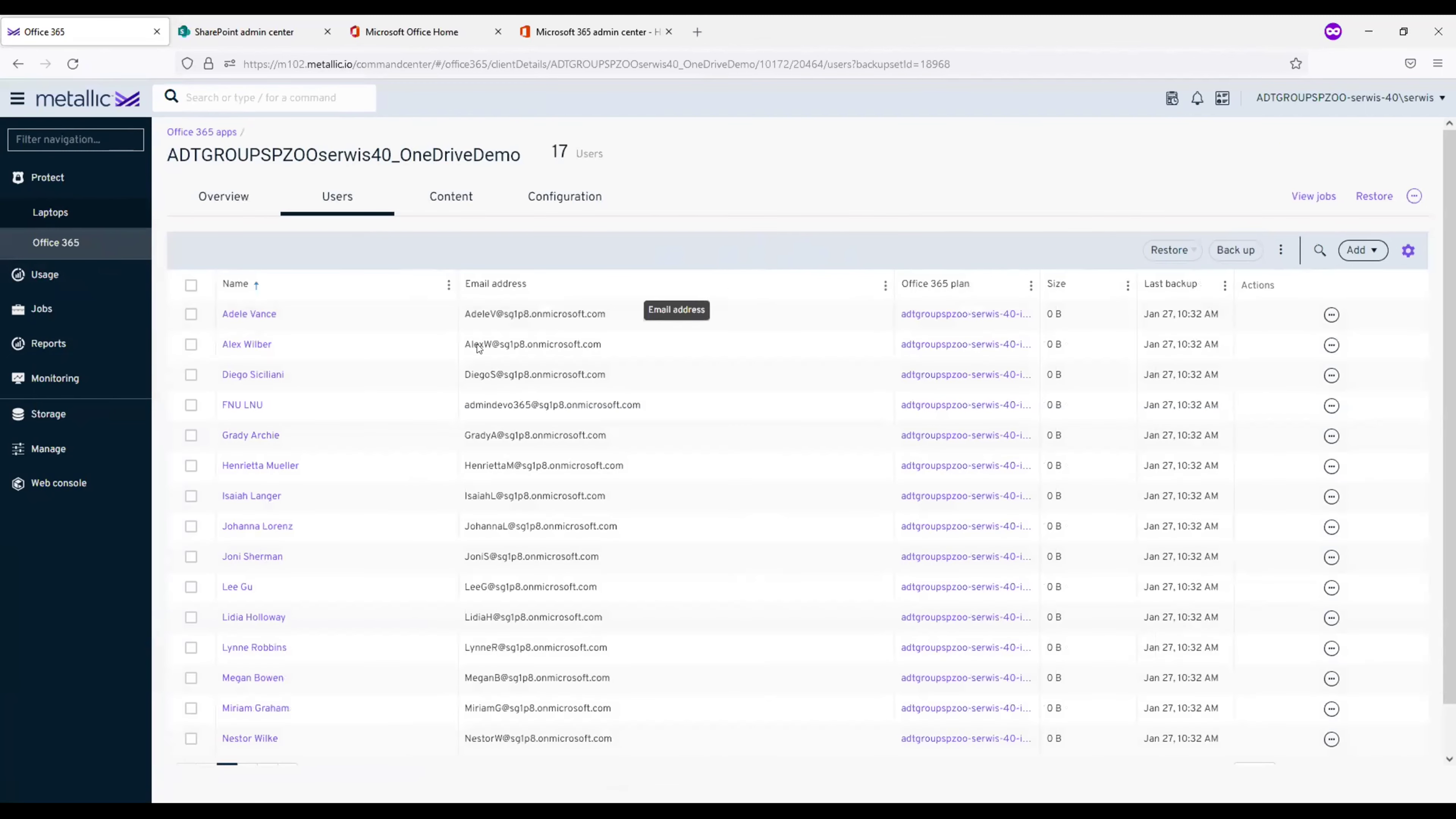
{"action": "left_click", "coordinate": [273, 466]}
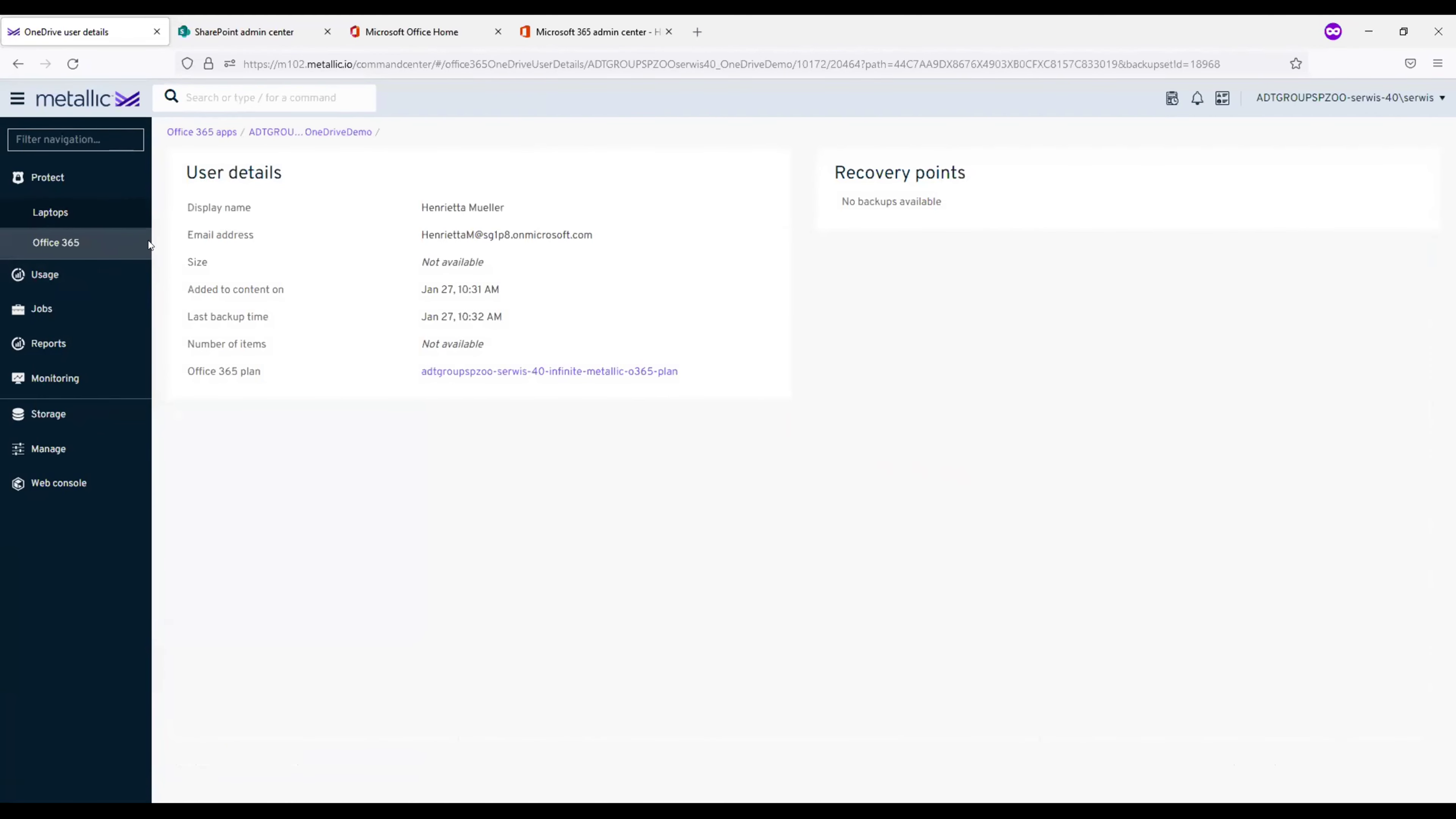
{"action": "left_click", "coordinate": [122, 241]}
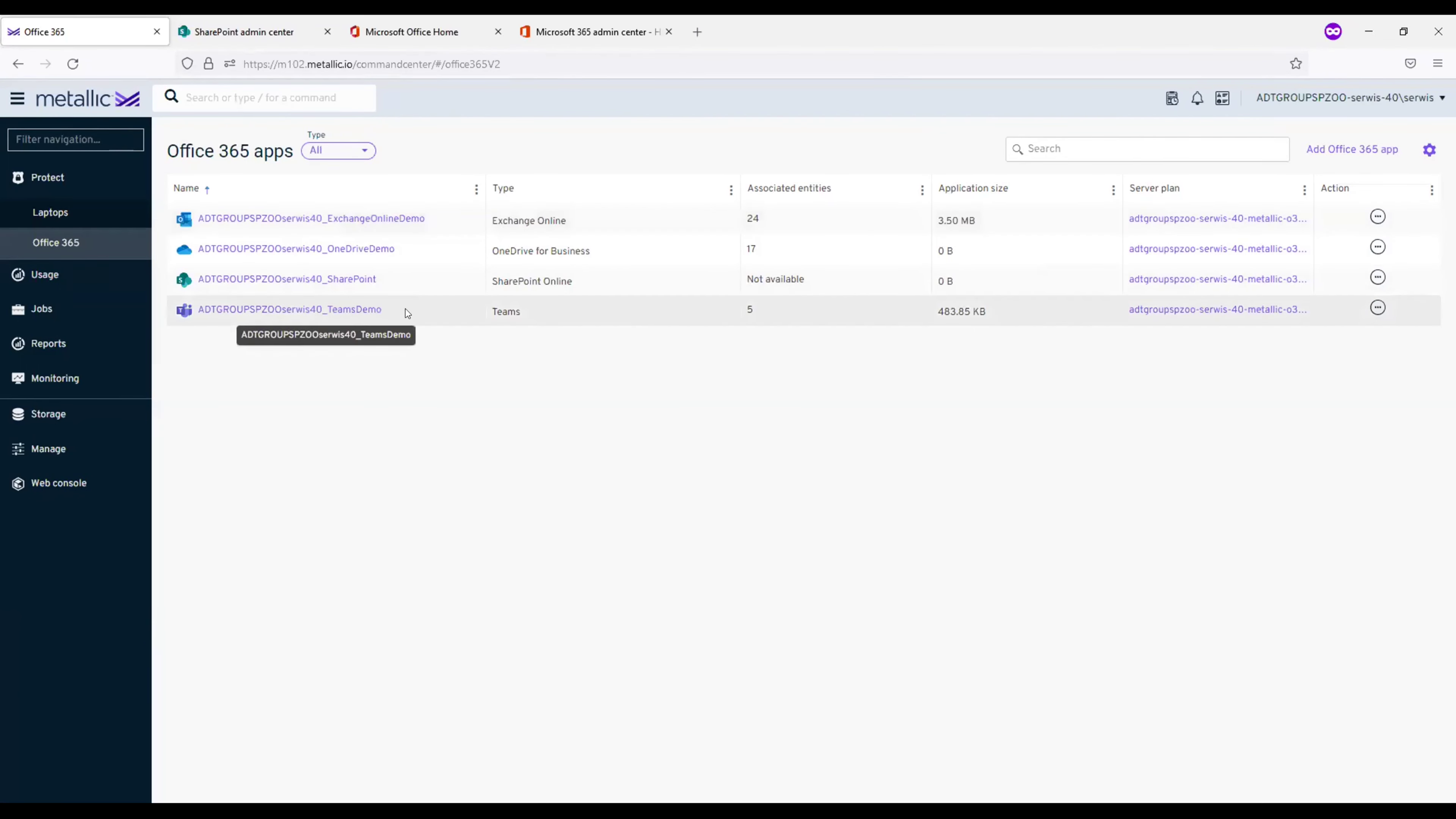
- Browse the first listed user's OneDrive backup in the OneDrive for Business app, select My Drive, and open its restore options
{"action": "left_click", "coordinate": [374, 250]}
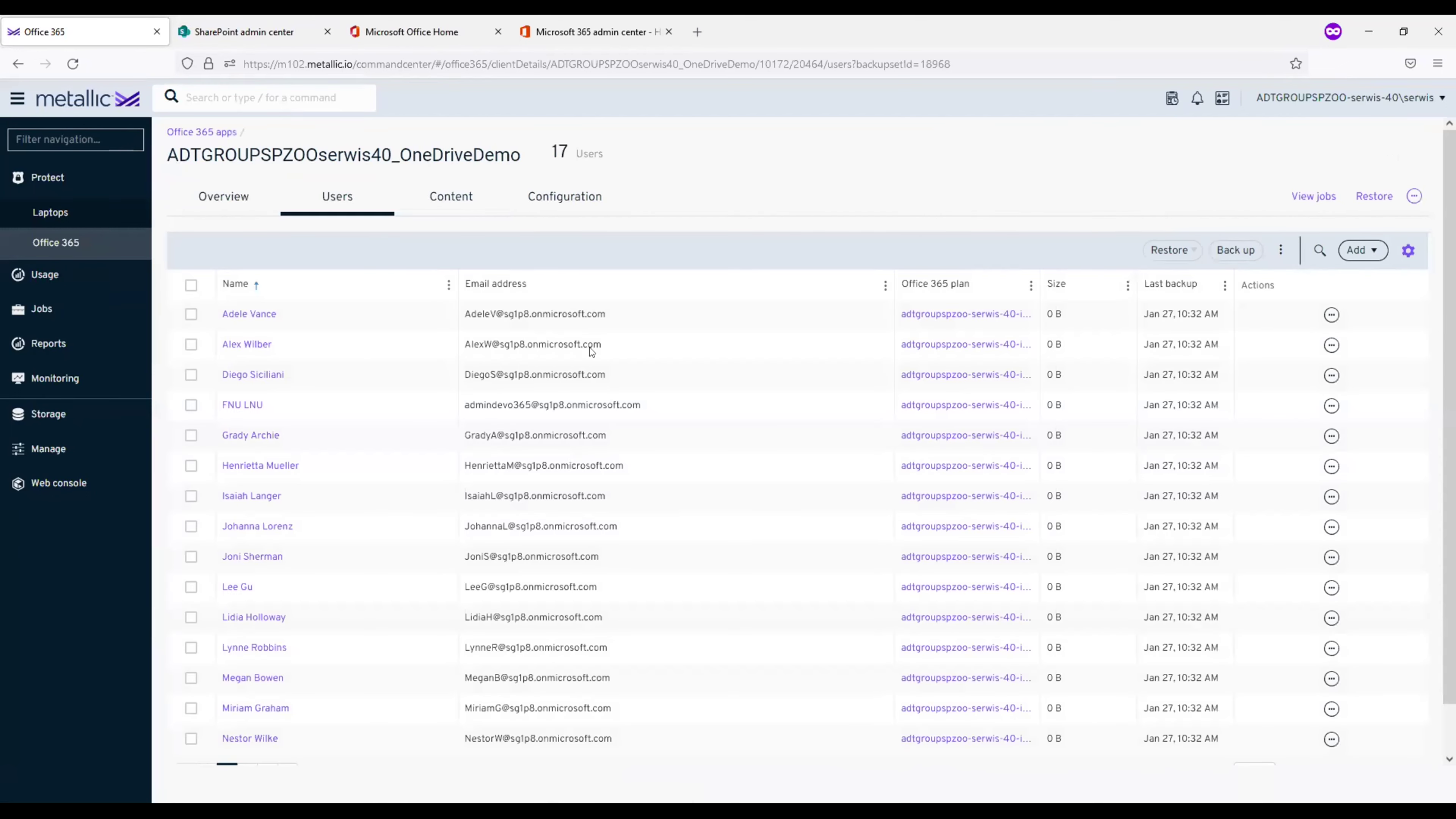
{"action": "left_click", "coordinate": [1324, 316]}
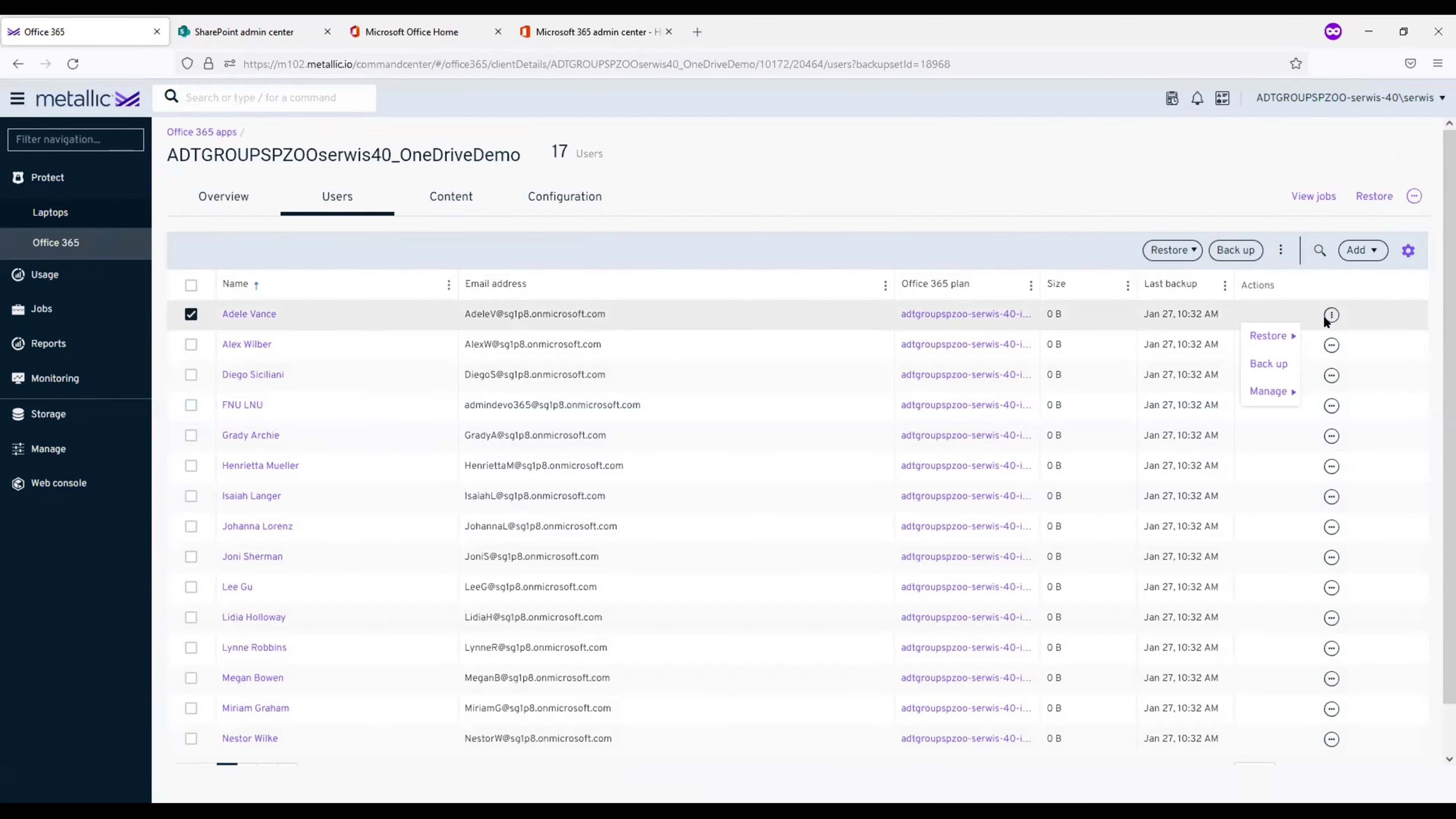
{"action": "scroll", "coordinate": [1313, 337], "scroll_direction": "down", "scroll_amount": 1}
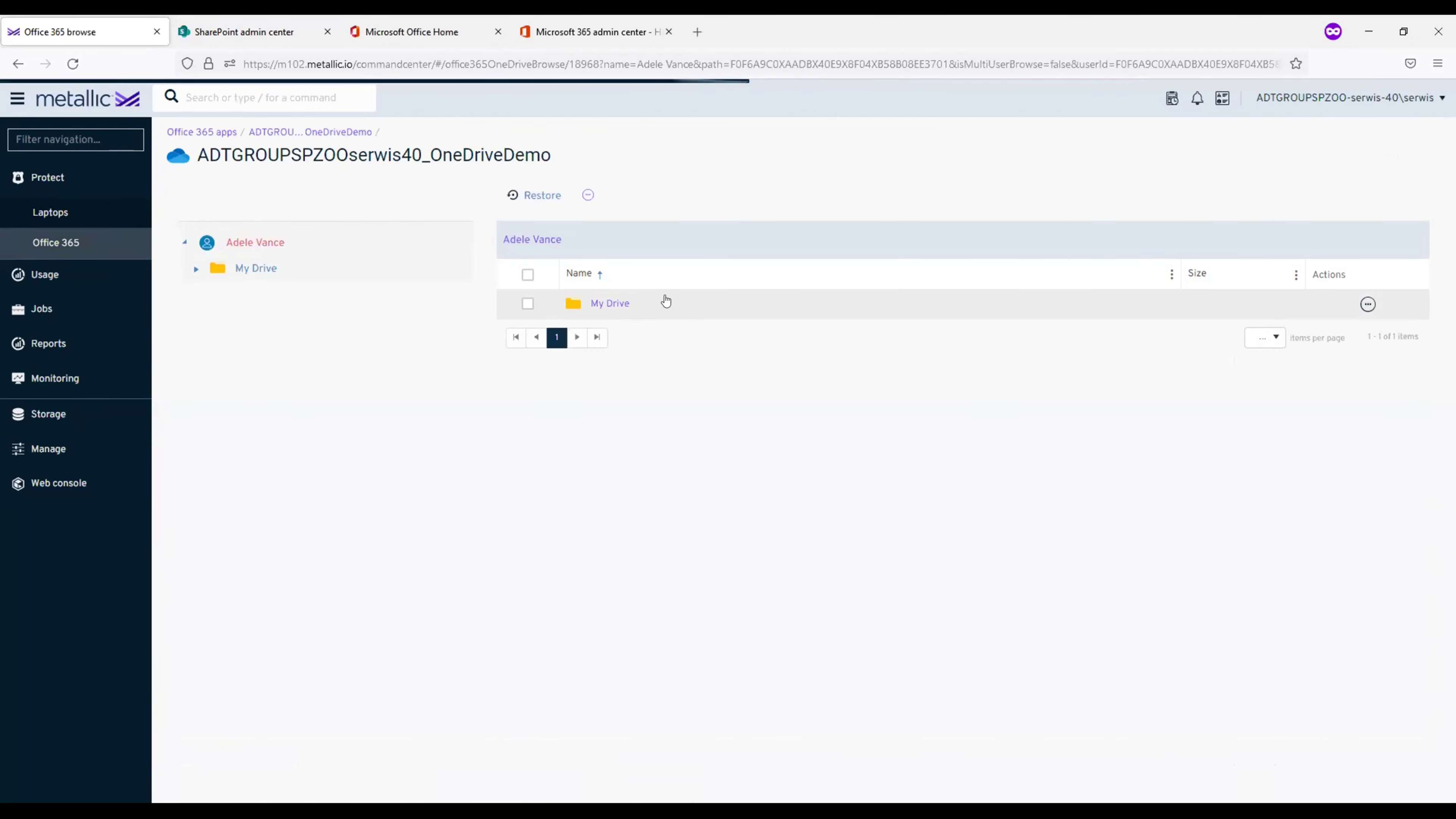
{"action": "left_click", "coordinate": [526, 303]}
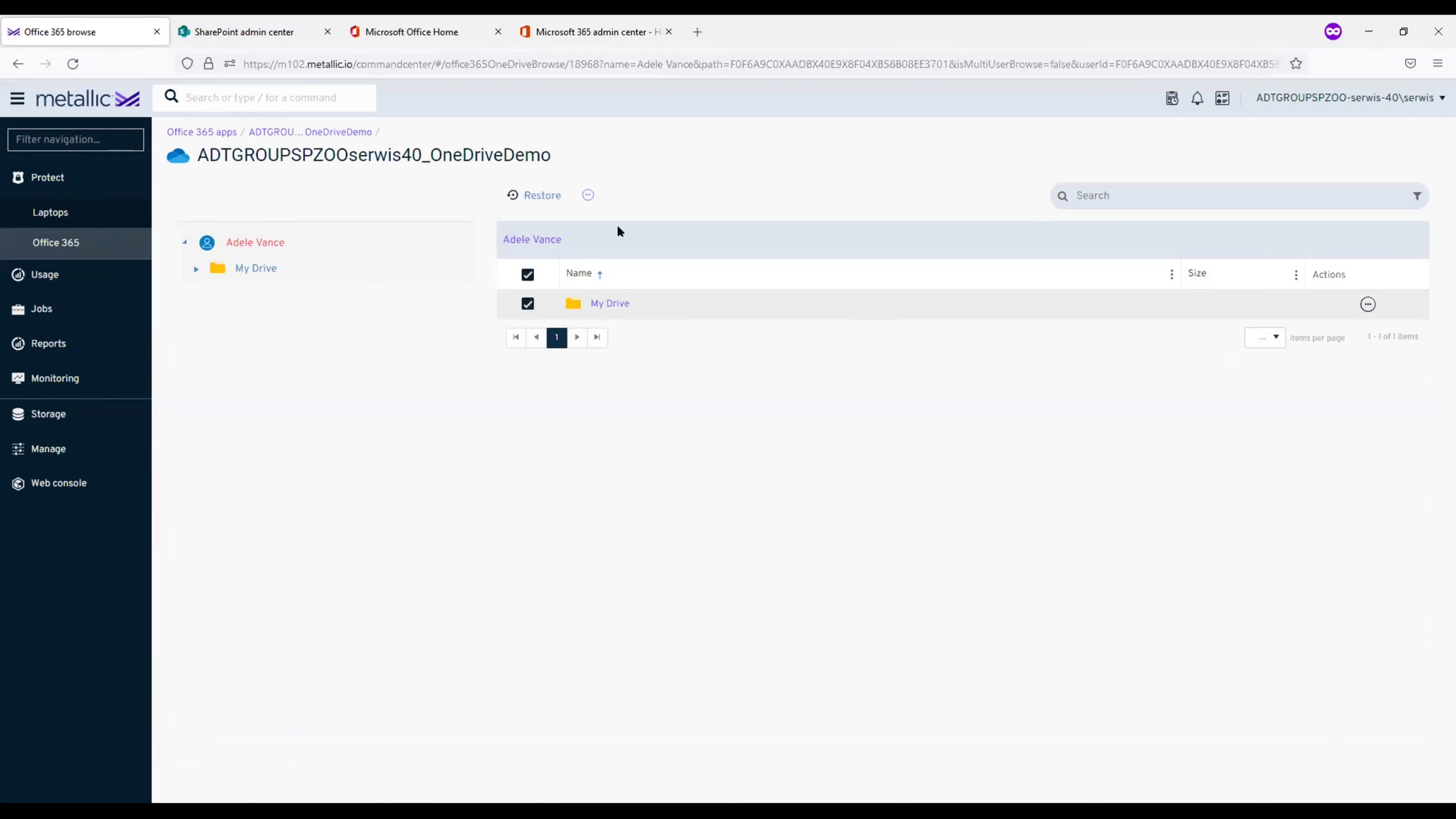
{"action": "left_click", "coordinate": [536, 196]}
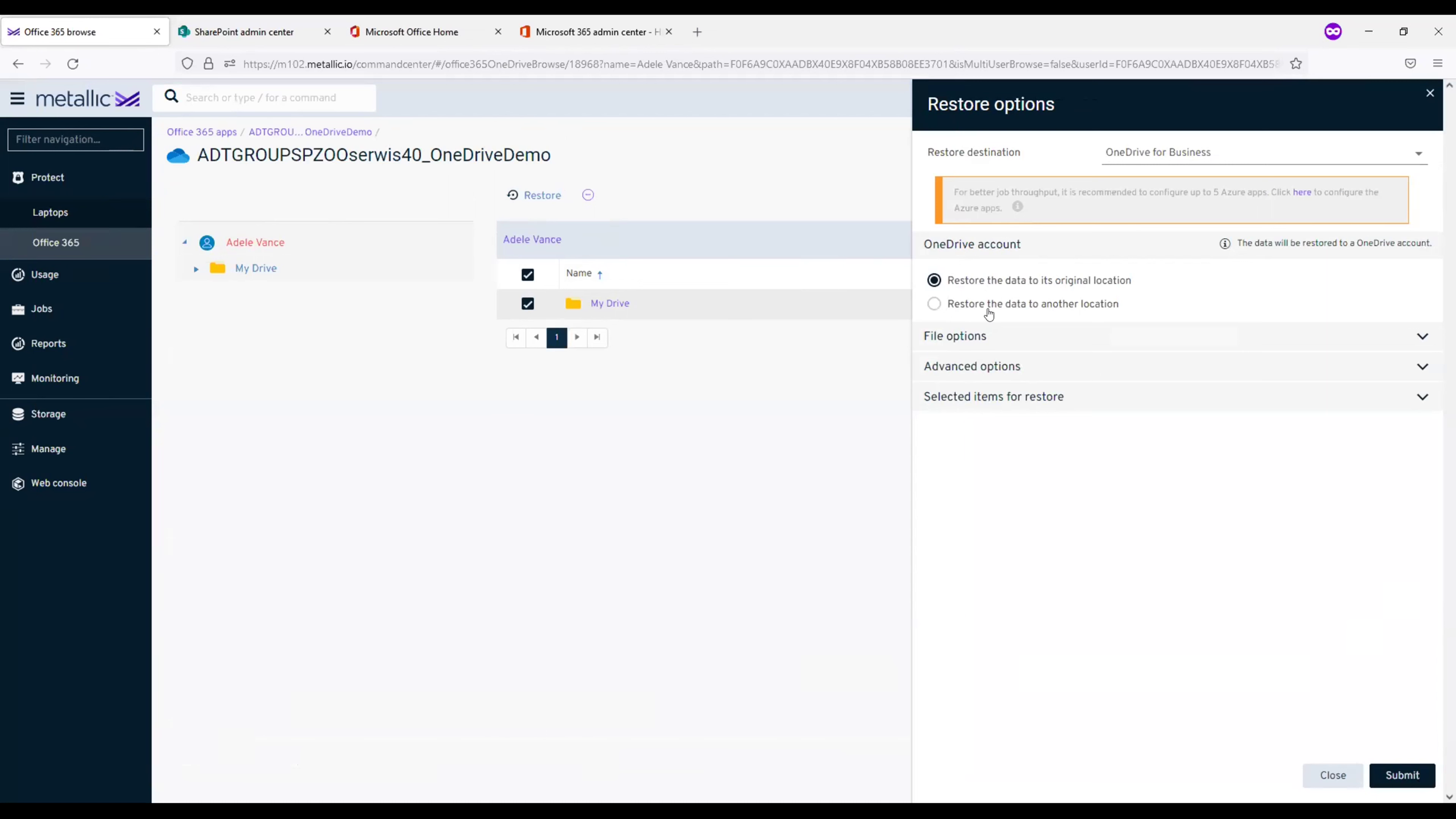
- Review the another-location and existing-file options for the My Drive restore, close without submitting, and return to the Office 365 apps list
{"action": "left_click", "coordinate": [955, 311]}
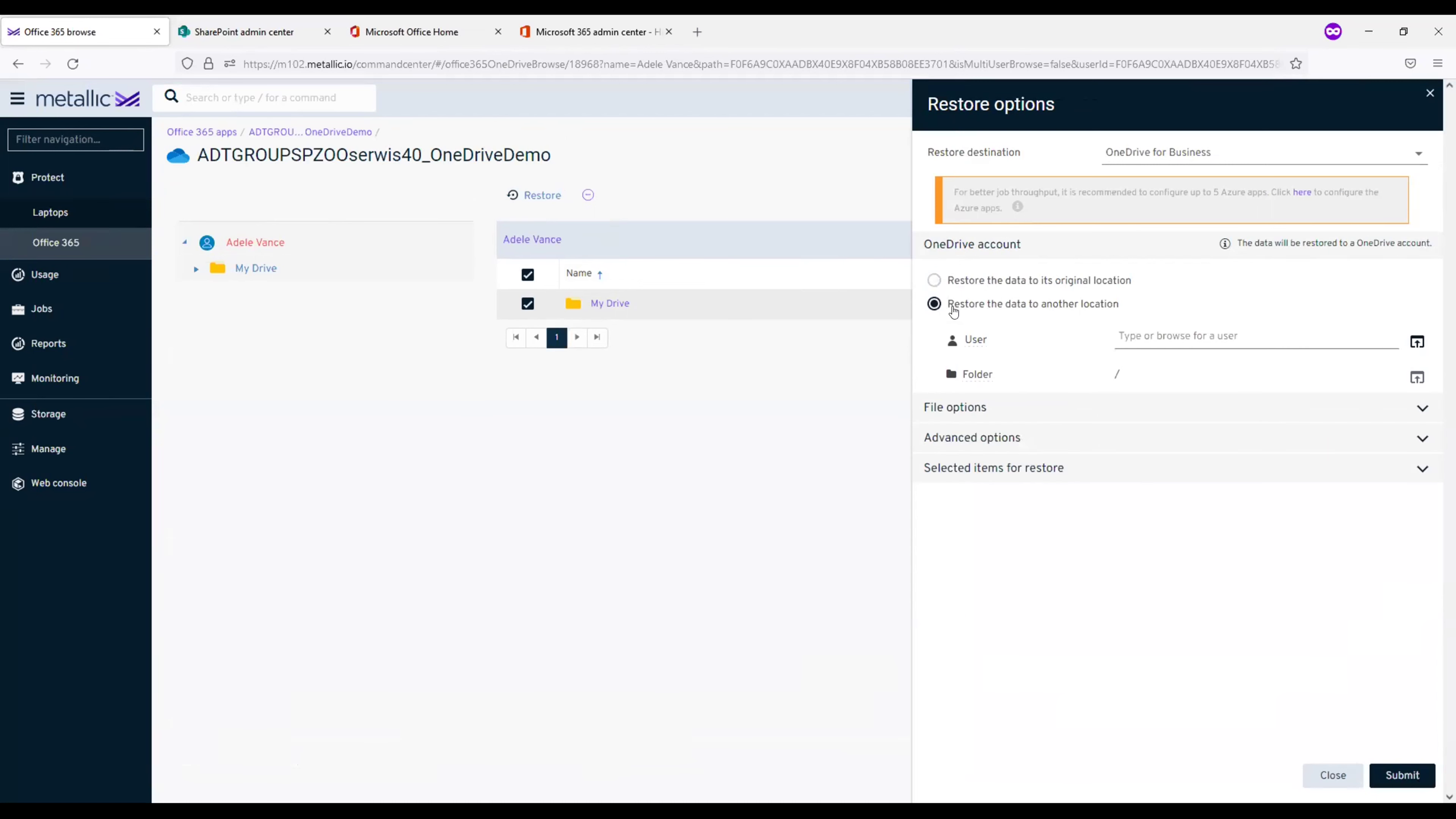
{"action": "left_click", "coordinate": [969, 408]}
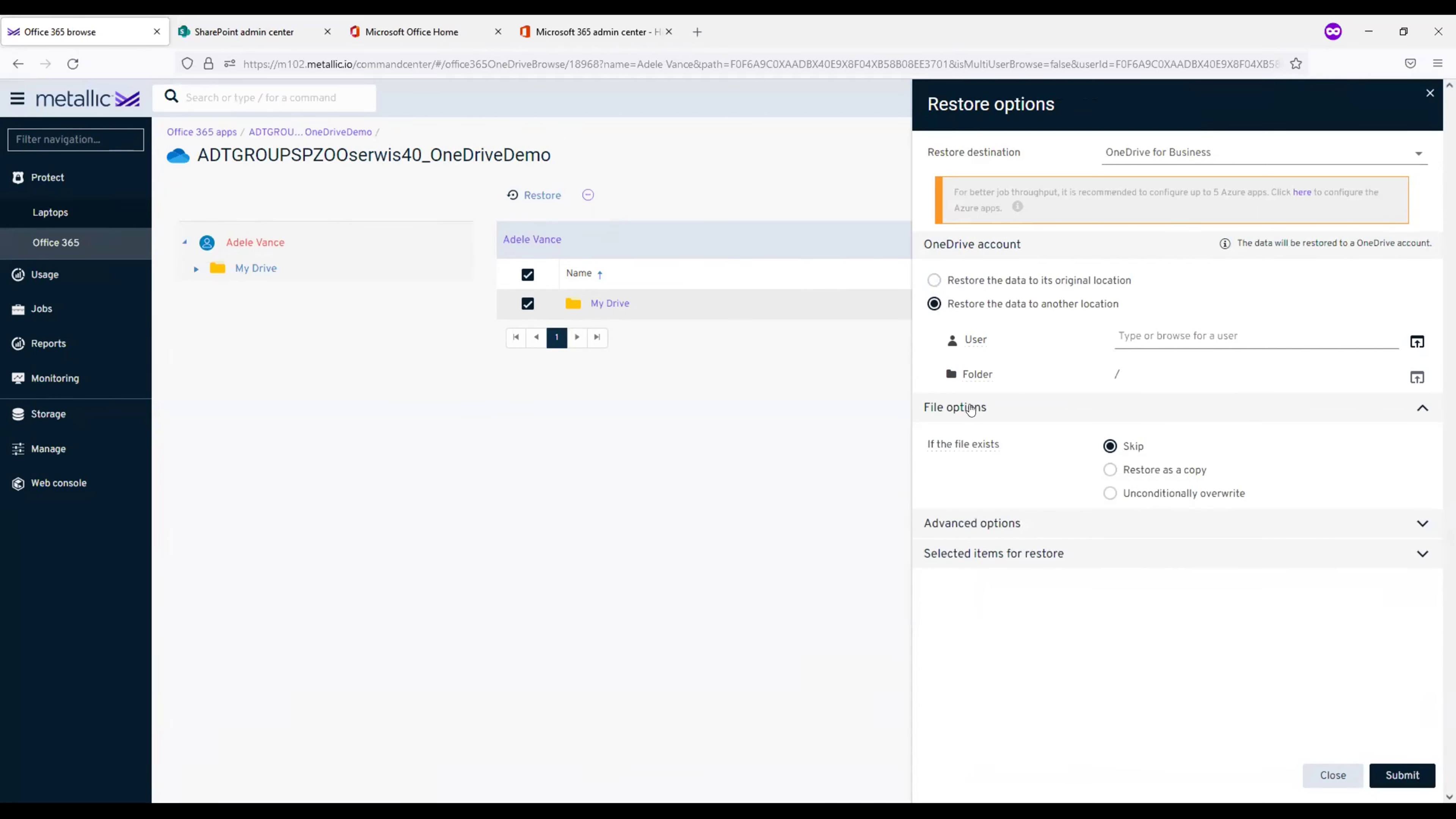
{"action": "left_click", "coordinate": [969, 408]}
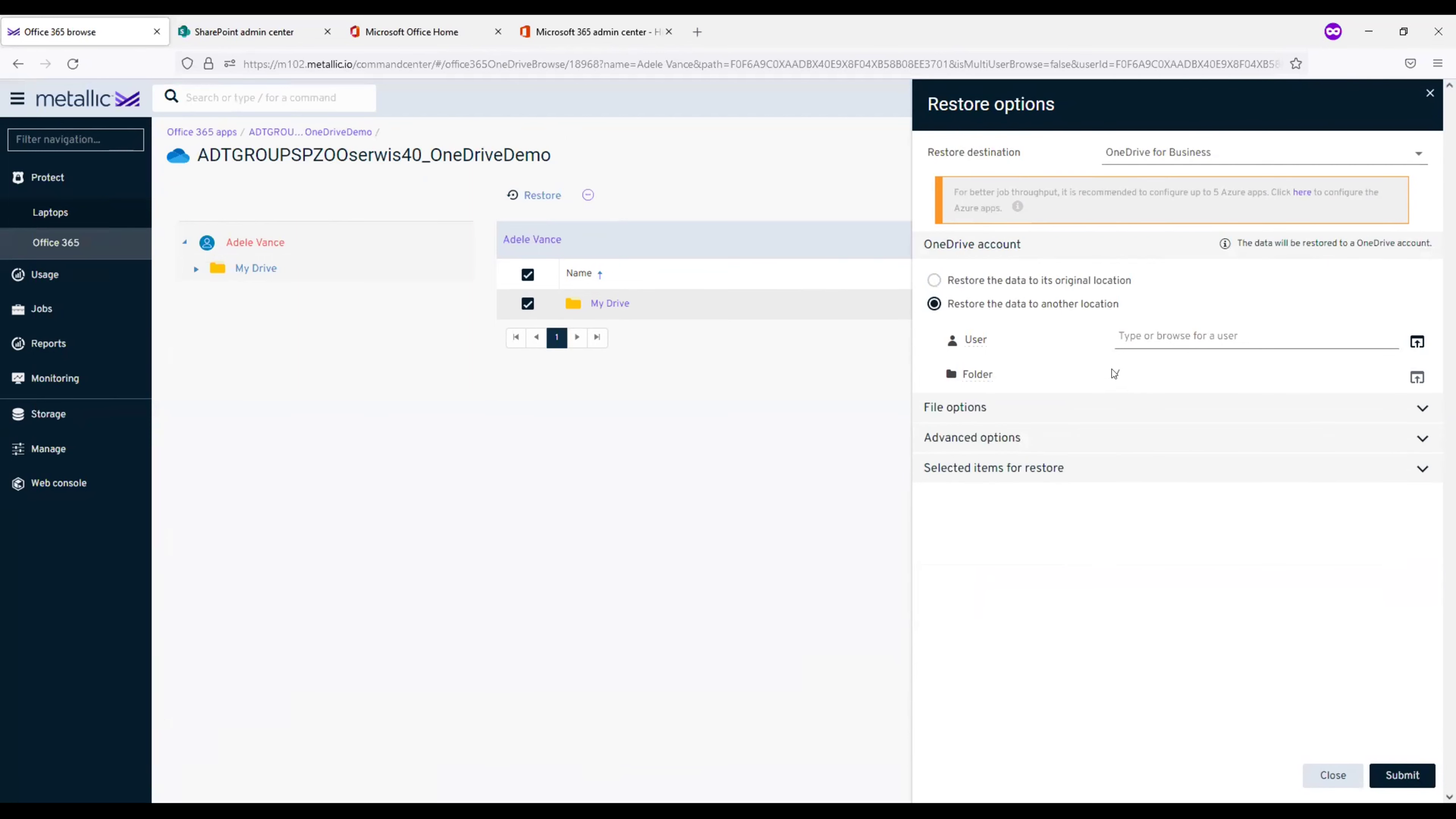
{"action": "left_click", "coordinate": [1333, 774]}
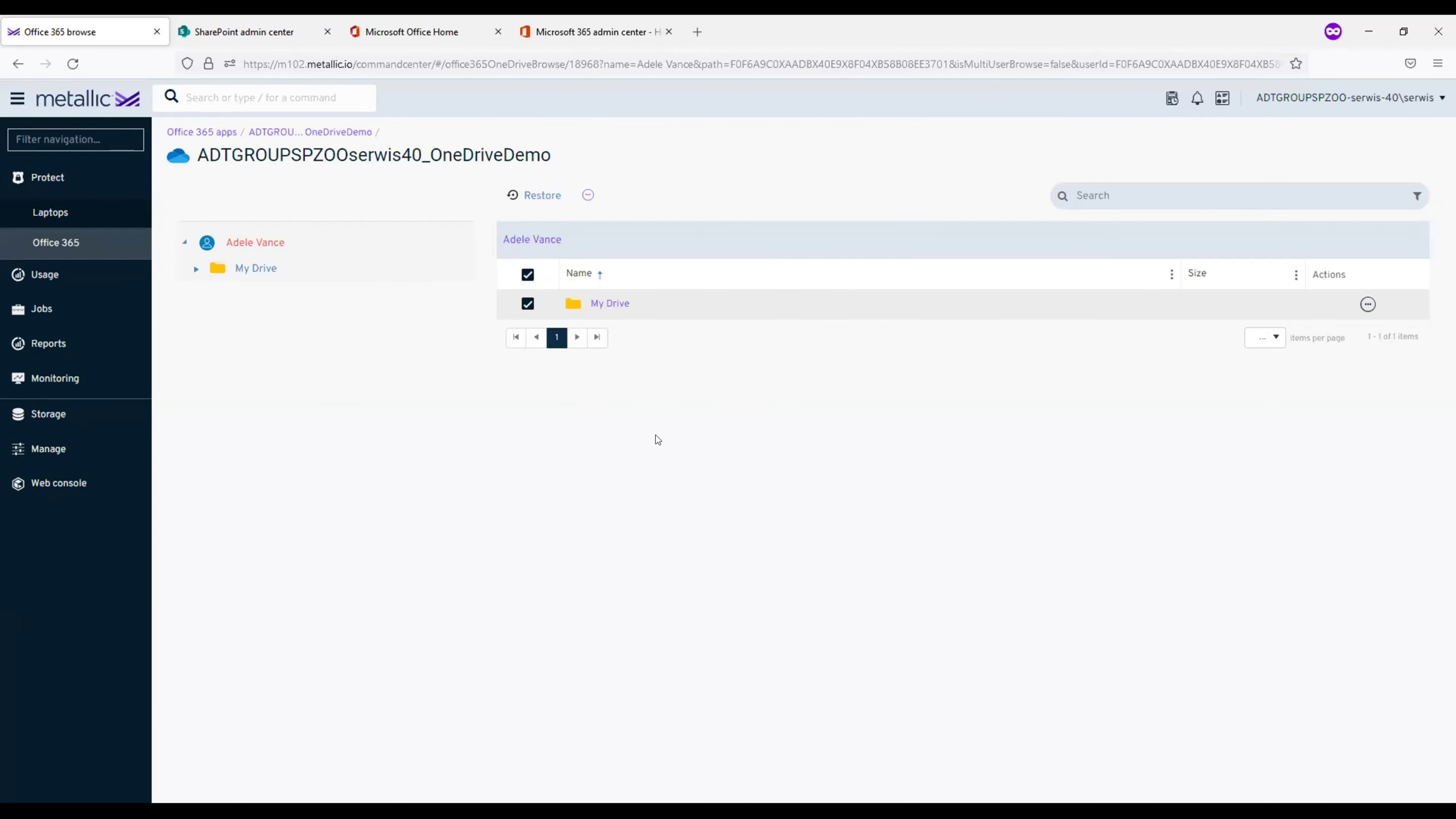
{"action": "left_click", "coordinate": [81, 245]}
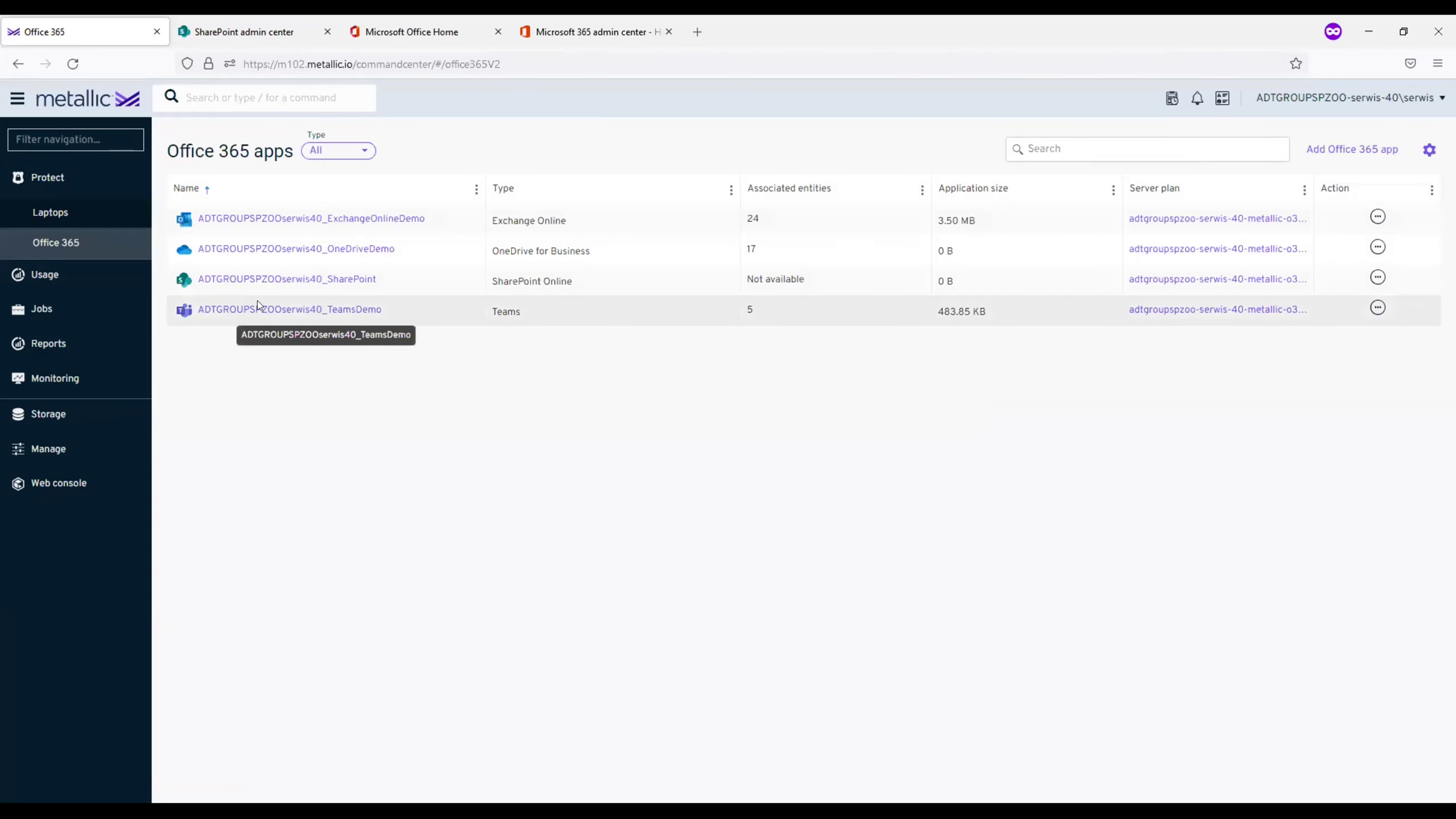
- View the Digital Initiative Public Relations team's details and recovery points in the Teams app, and return to its team list
{"action": "left_click", "coordinate": [337, 313]}
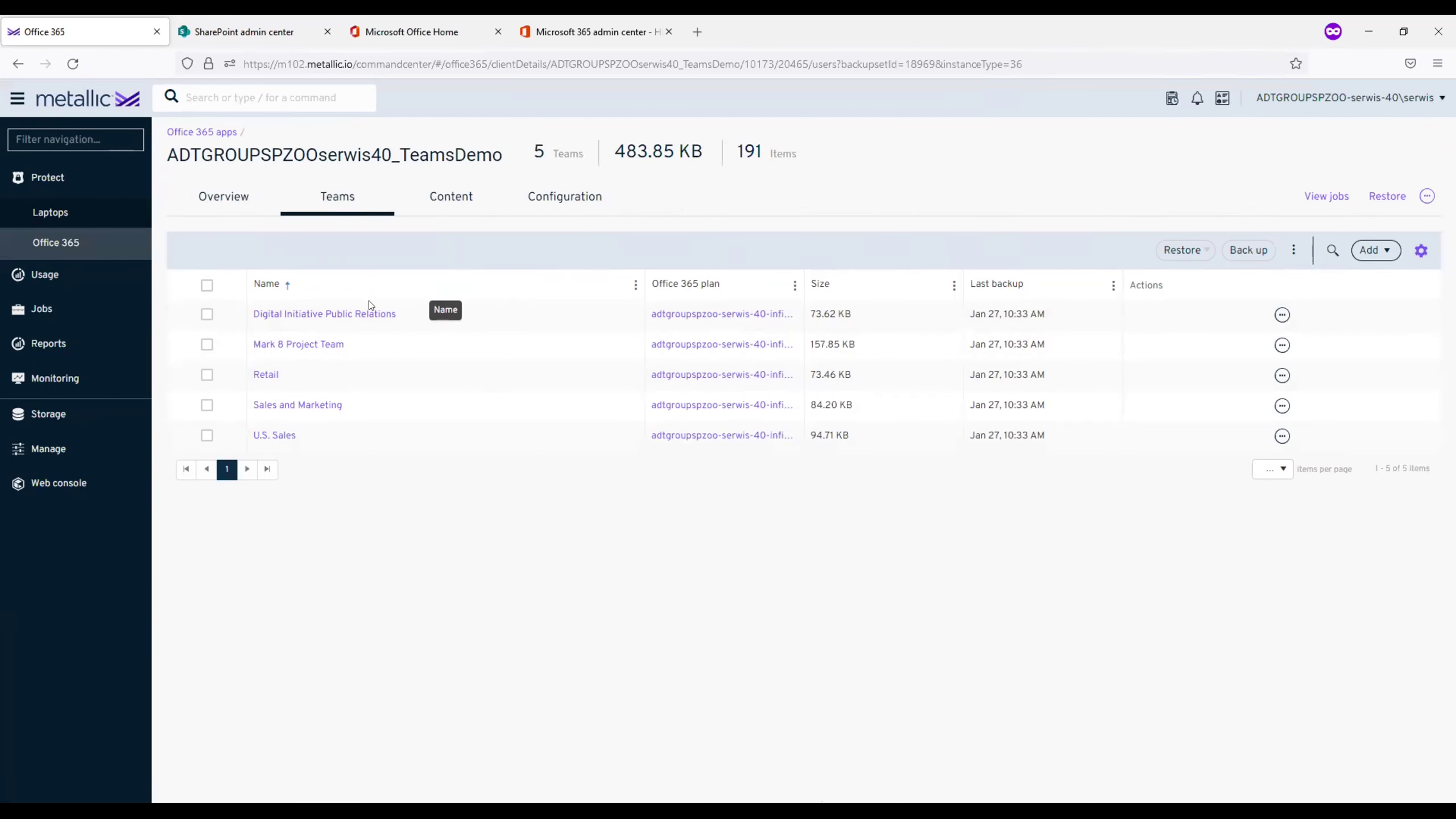
{"action": "left_click", "coordinate": [365, 314]}
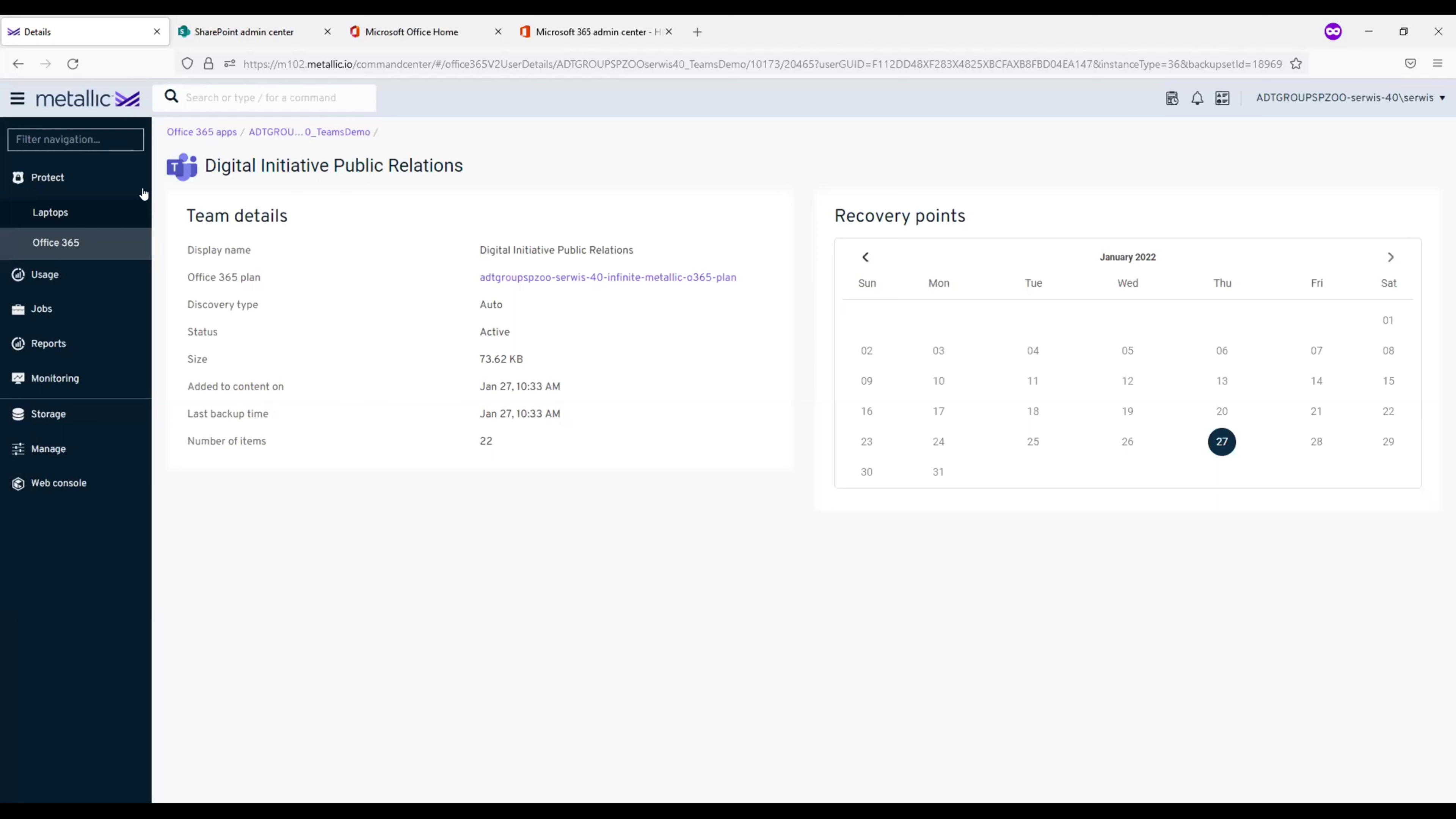
{"action": "left_click", "coordinate": [293, 132]}
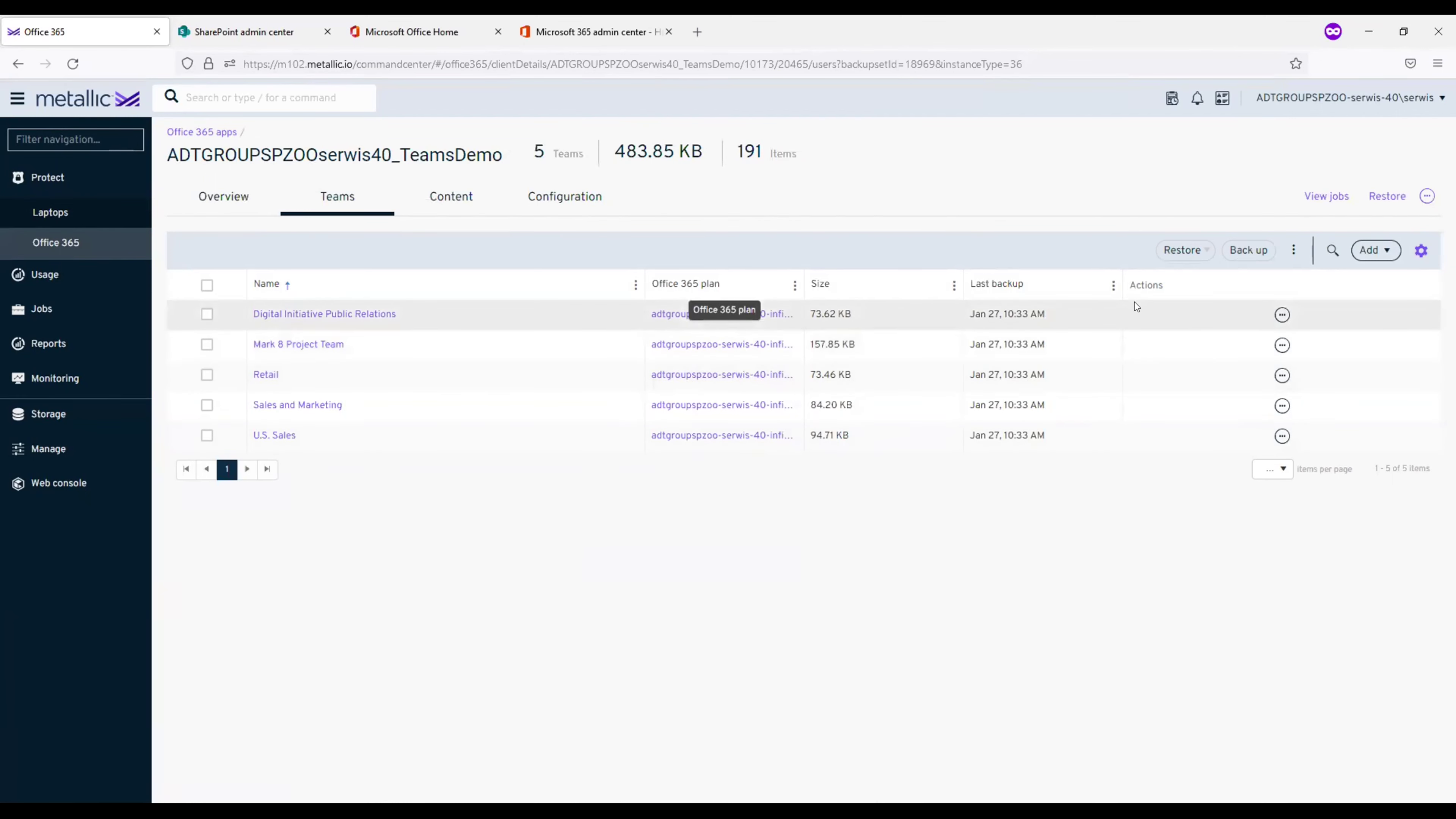
- Review the Restore team options for Mark 8 Project Team, including restoring the data to another location, and cancel the restore
{"action": "left_click", "coordinate": [1282, 346]}
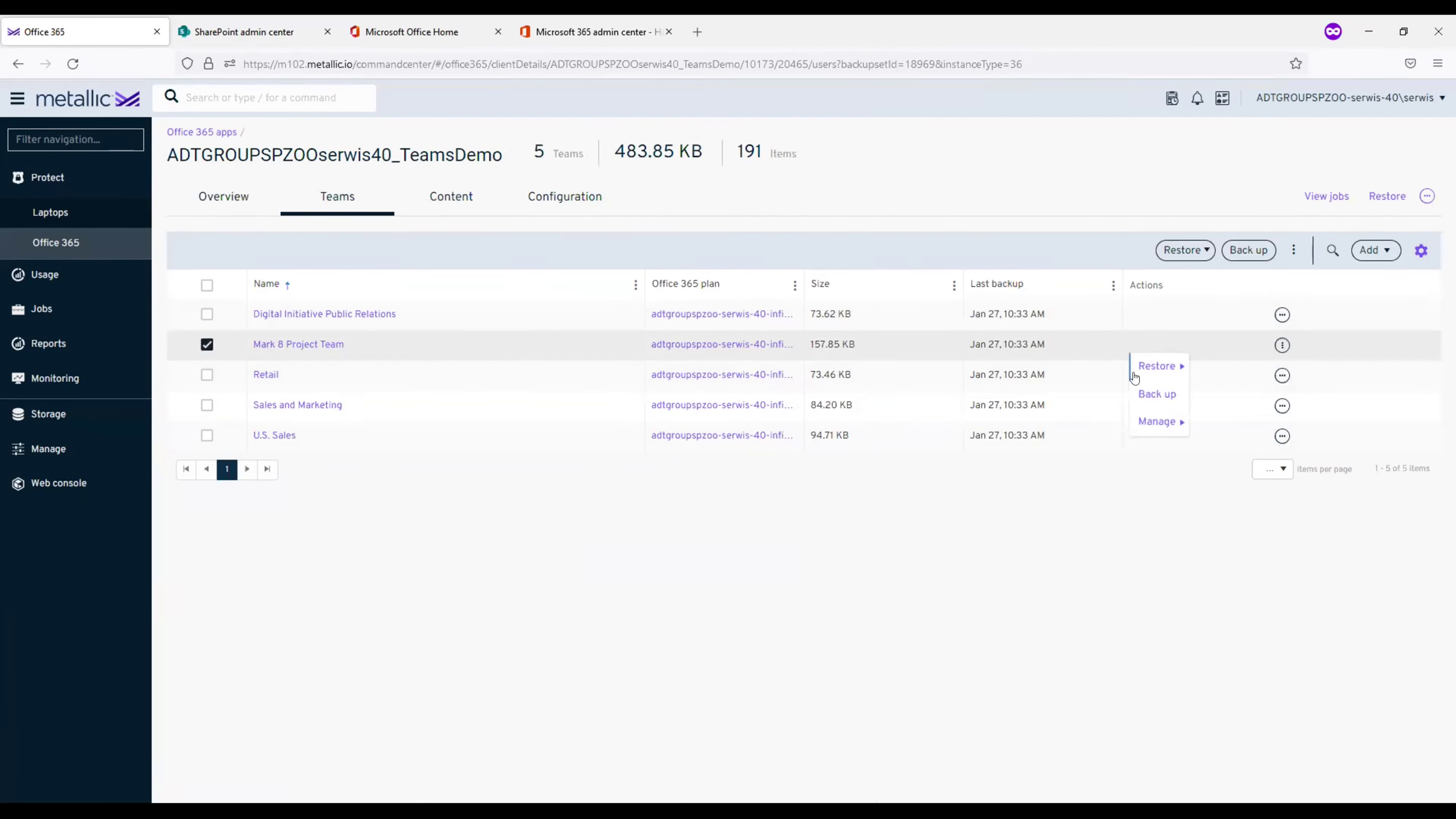
{"action": "mouse_move", "coordinate": [1145, 373]}
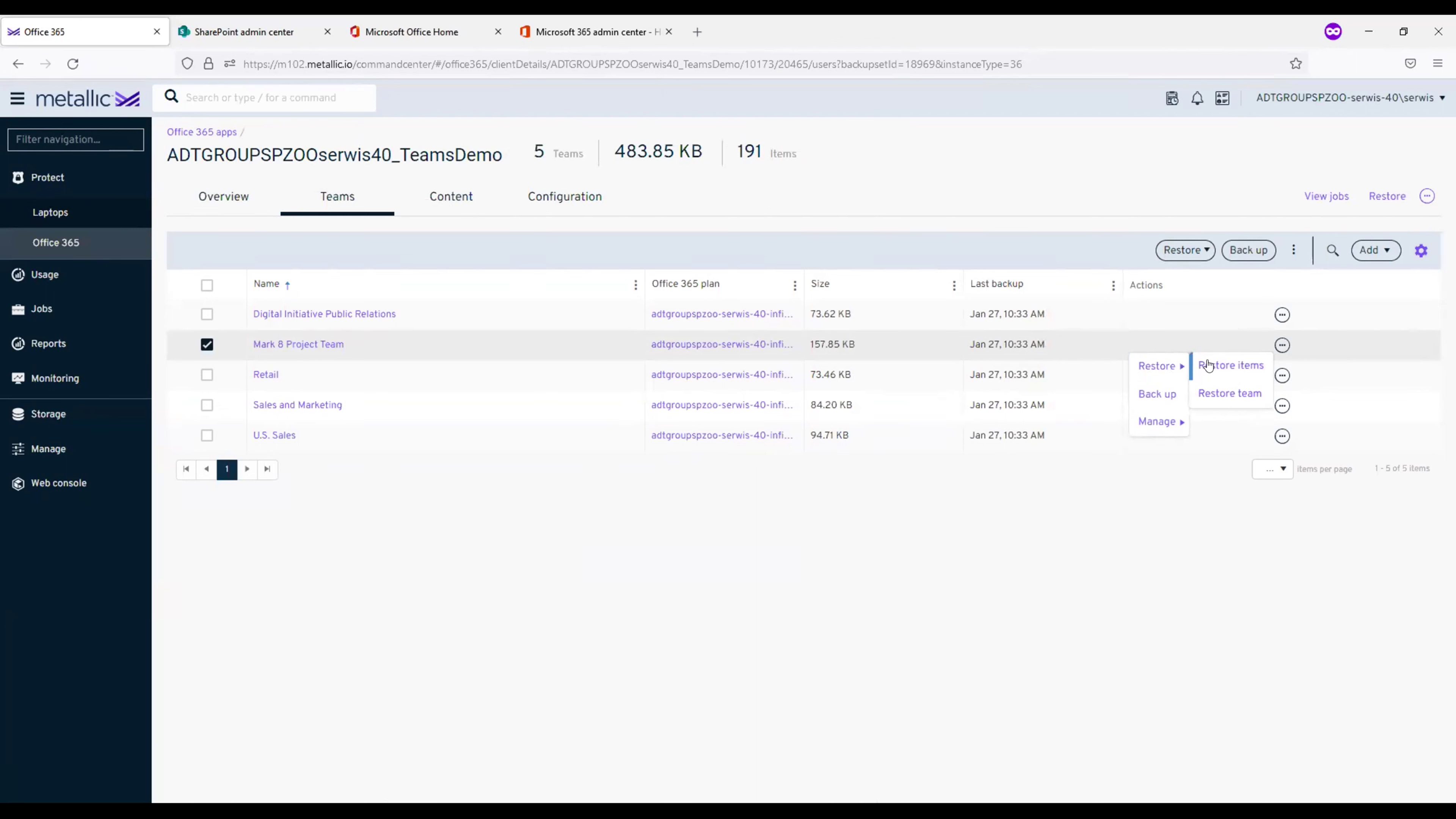
{"action": "left_click", "coordinate": [1246, 393]}
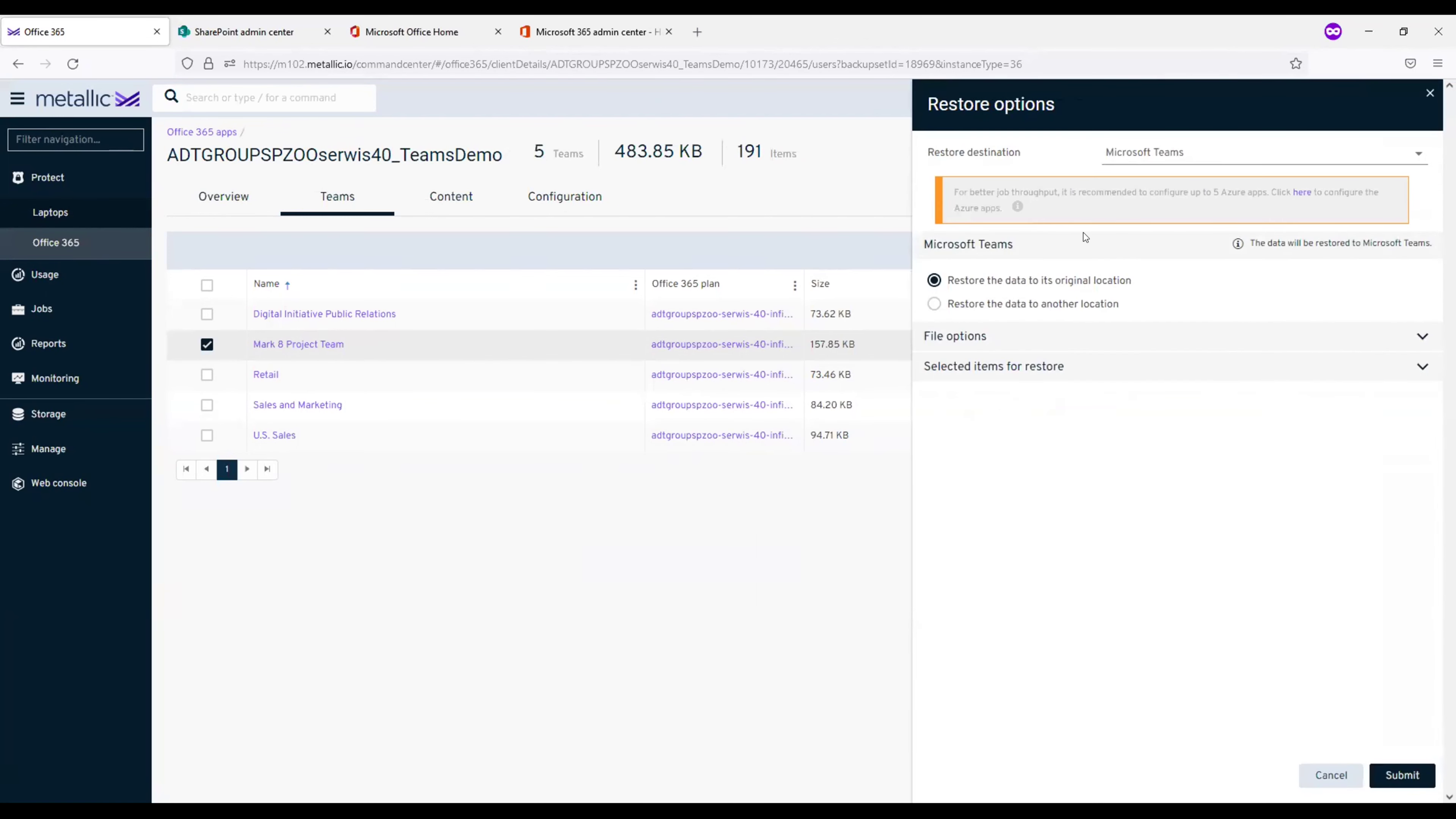
{"action": "left_click", "coordinate": [1004, 302]}
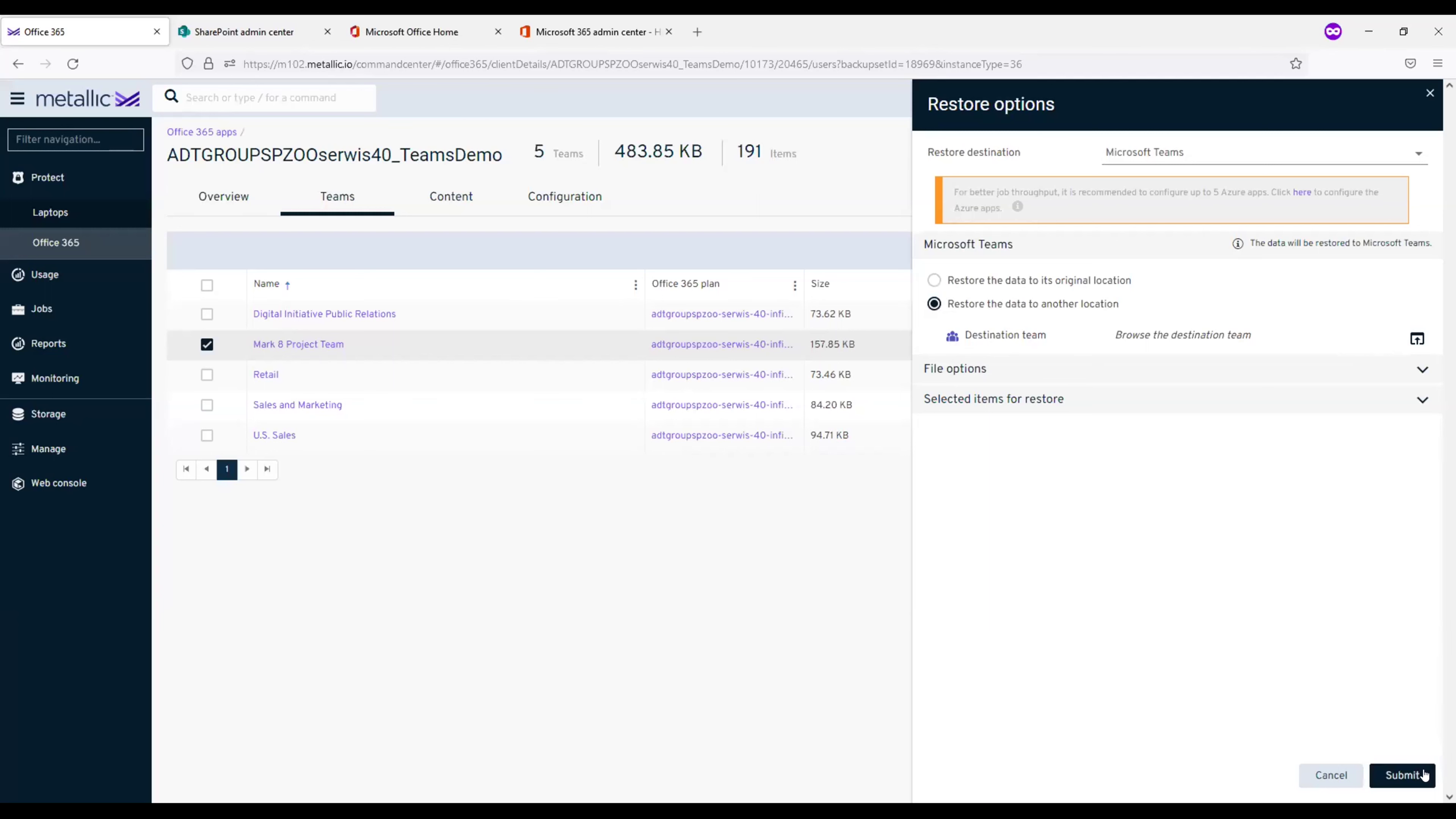
{"action": "left_click", "coordinate": [1344, 775]}
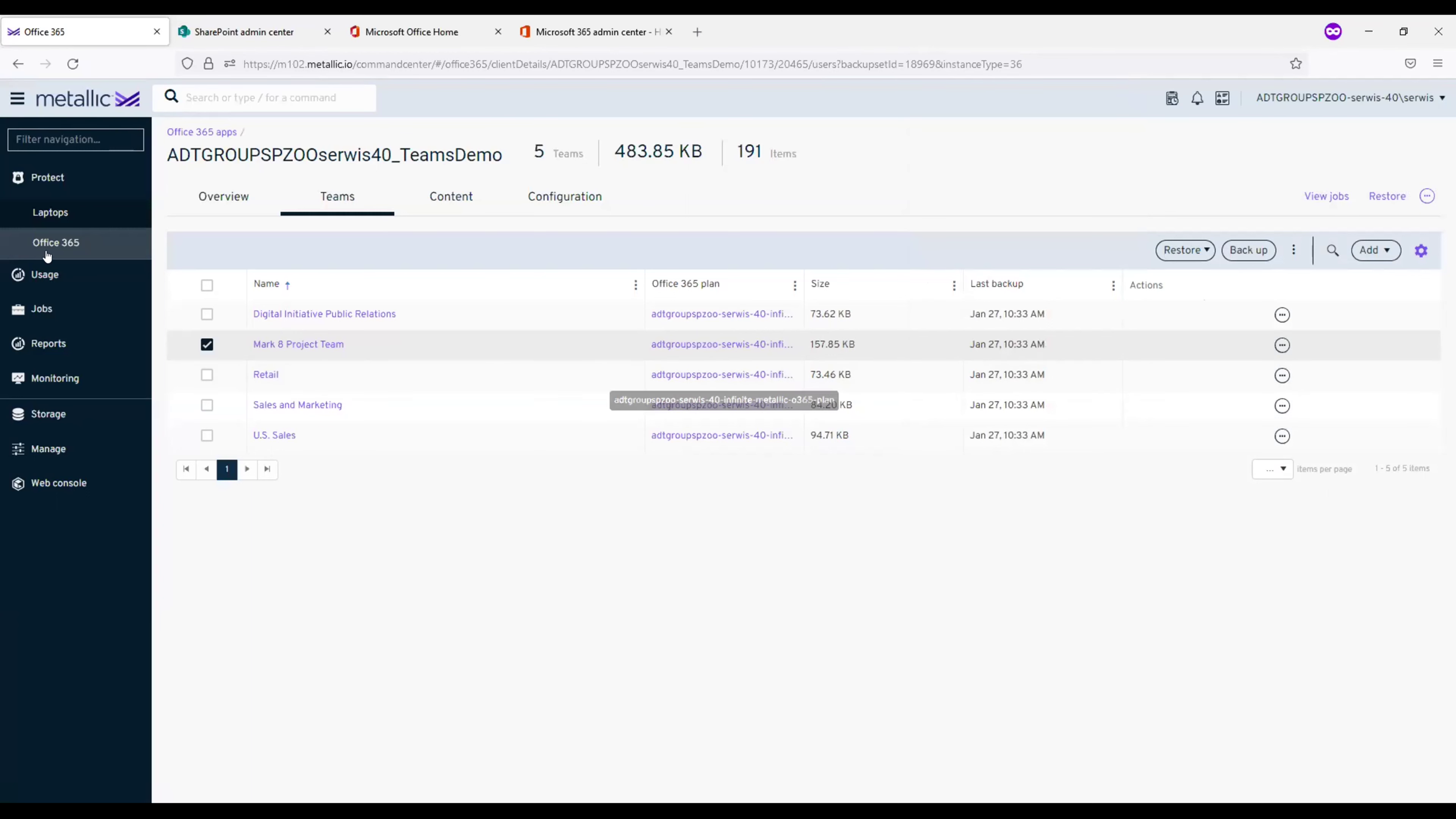
- Check the active jobs and return to the Office 365 apps list
{"action": "left_click", "coordinate": [83, 314]}
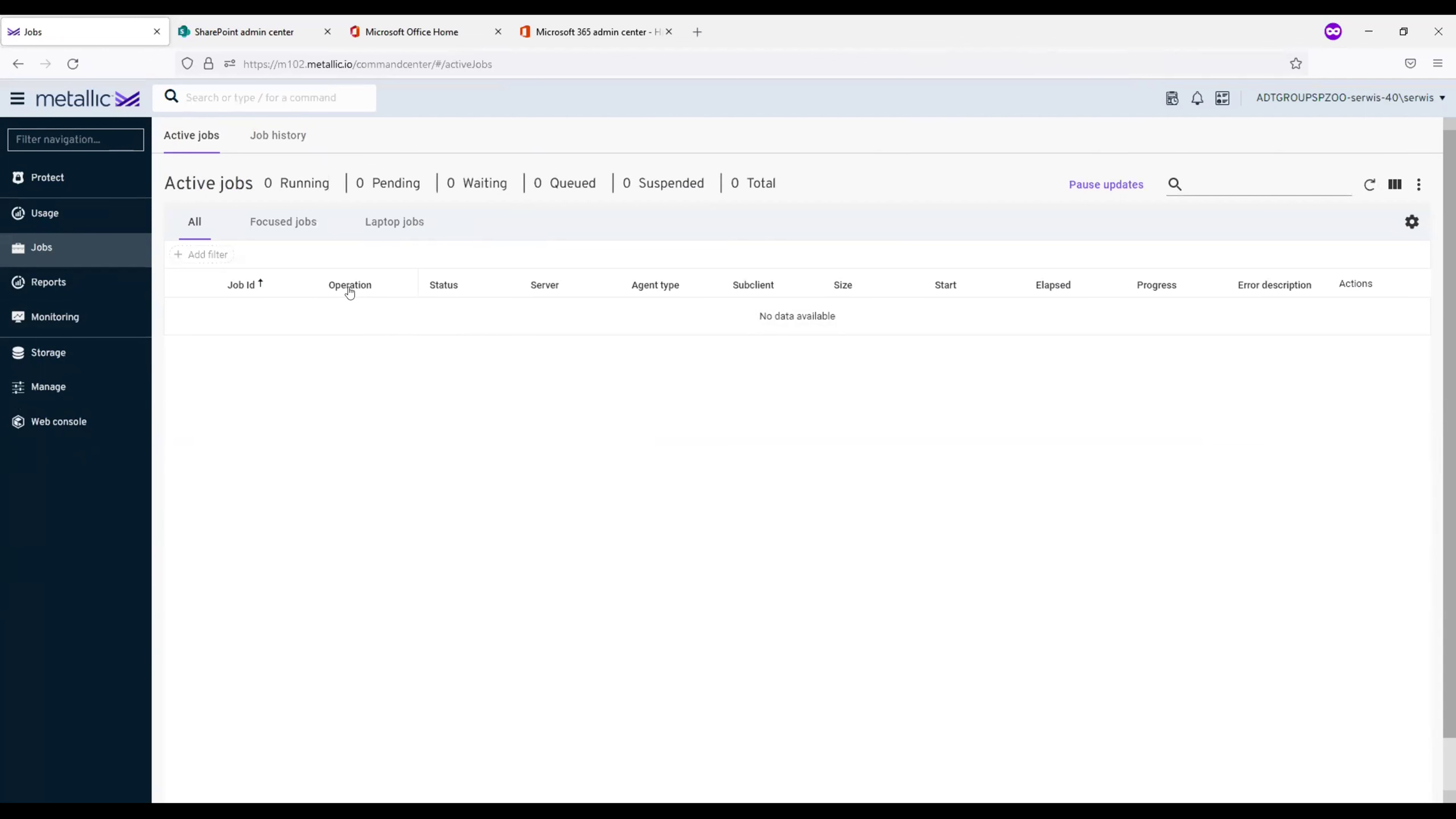
{"action": "left_click", "coordinate": [80, 183]}
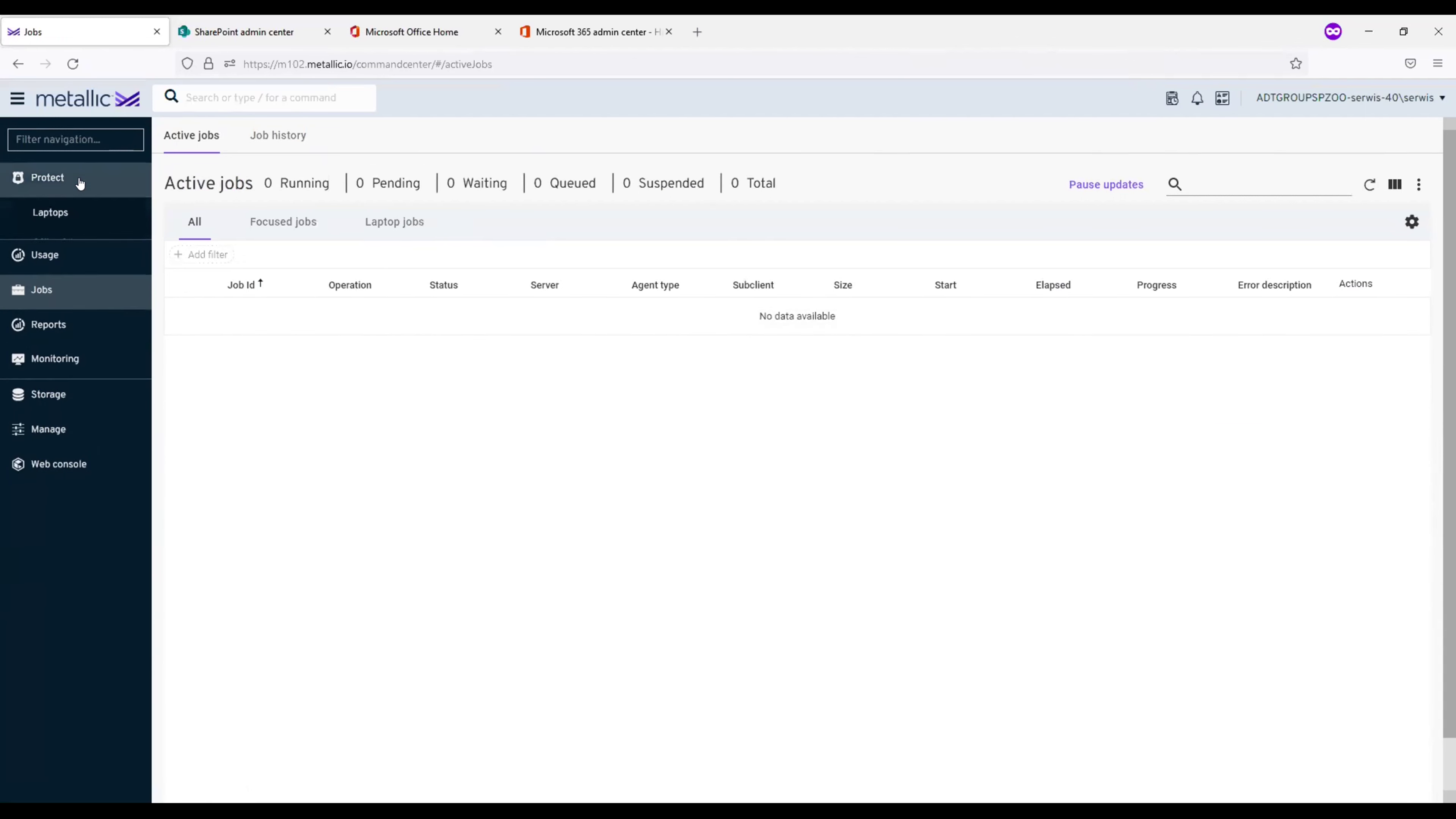
{"action": "left_click", "coordinate": [116, 410]}
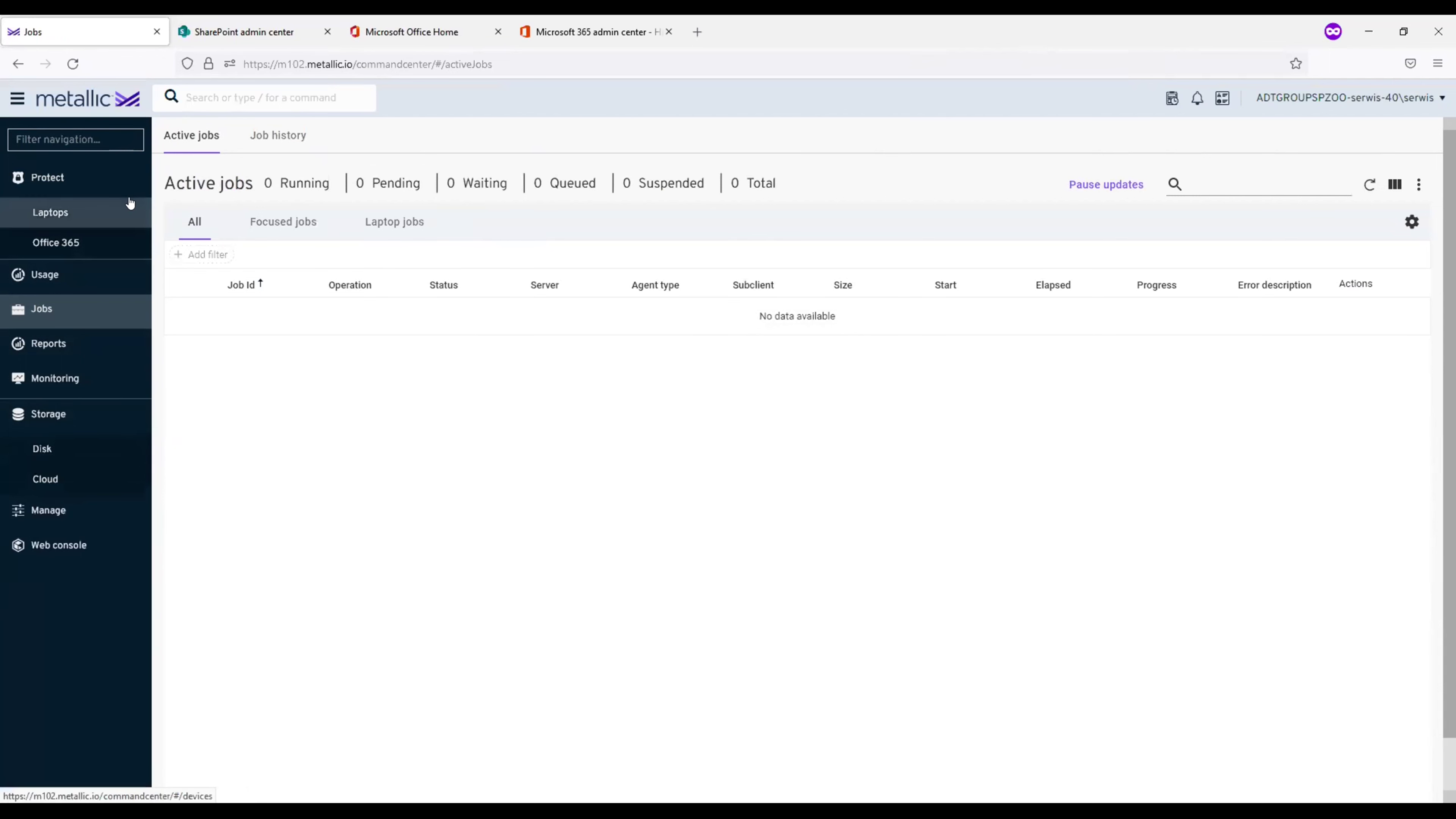
{"action": "left_click", "coordinate": [130, 242]}
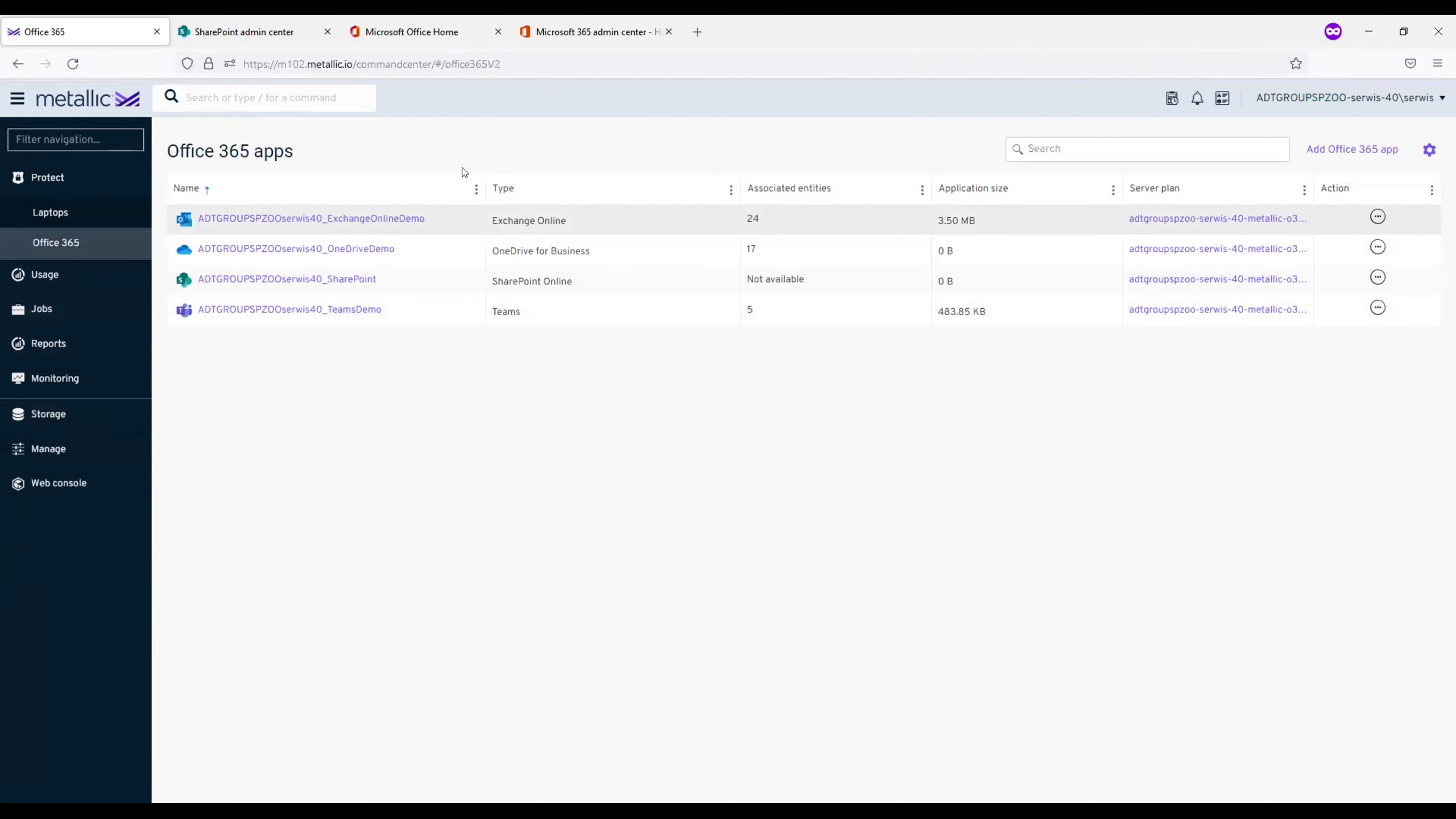